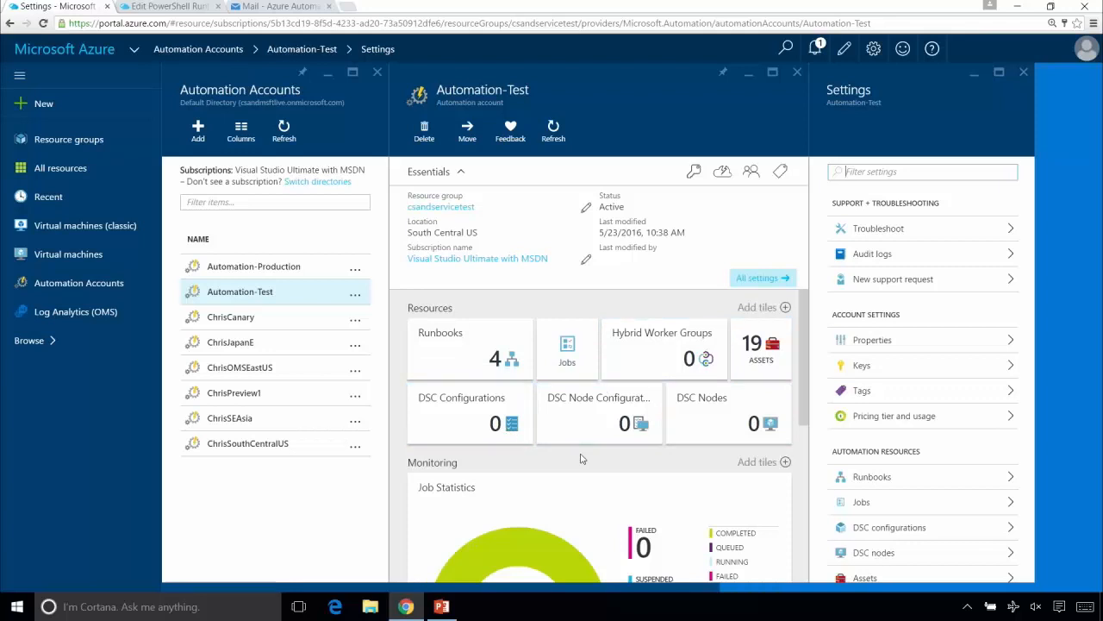
- Review the Credentials, Connections and Modules assets of the Automation-Test account, and close the Assets view
mouse_move(477, 409)
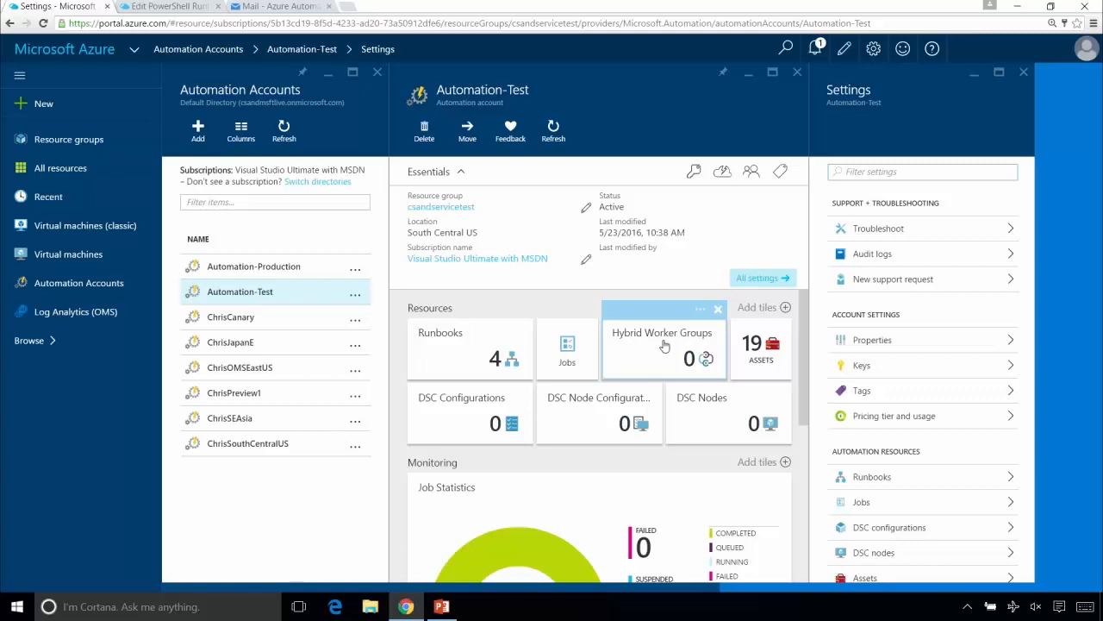
left_click(762, 353)
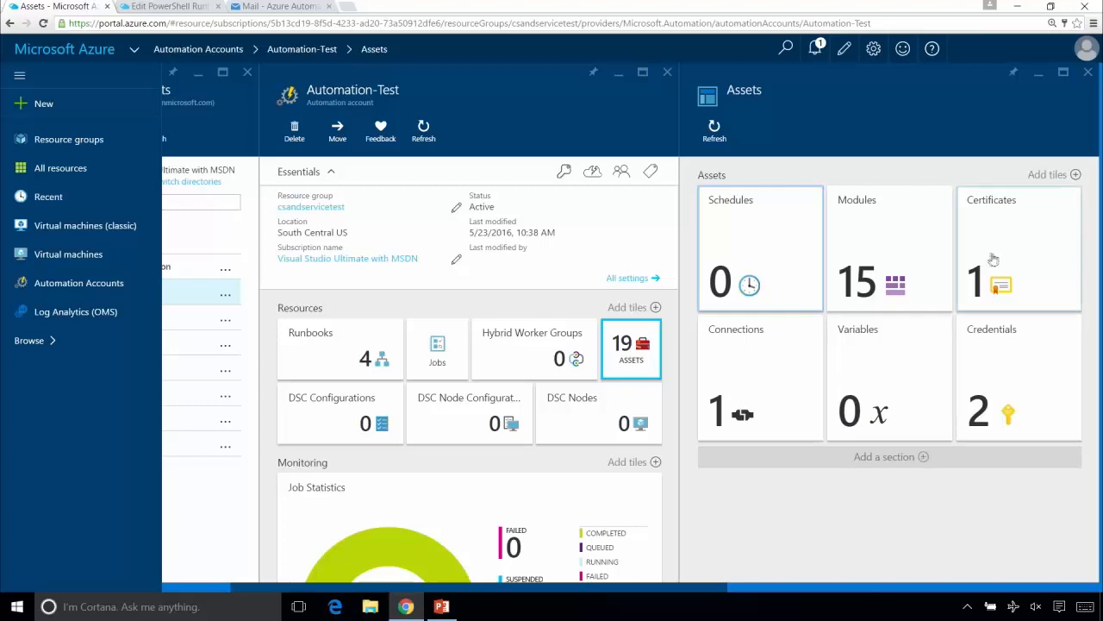
left_click(1006, 357)
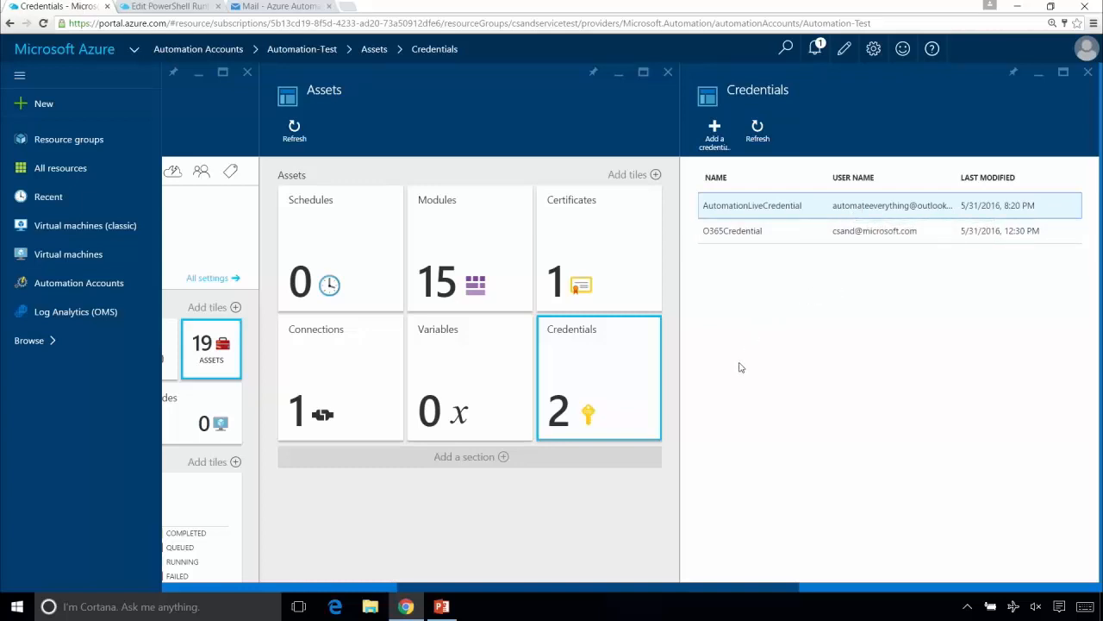
left_click(328, 343)
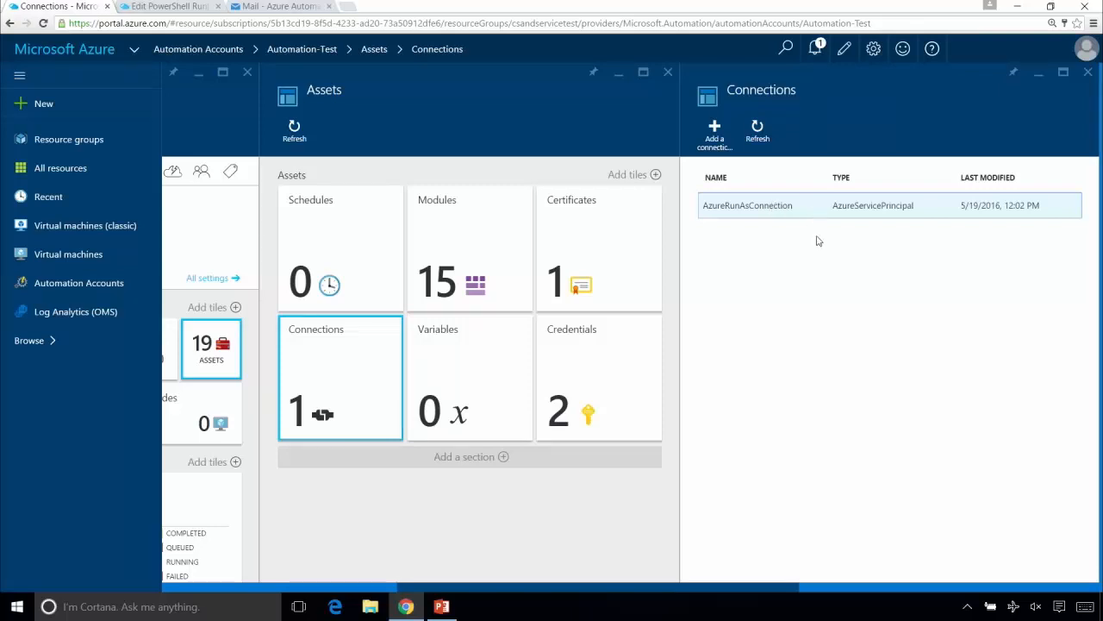
left_click(479, 263)
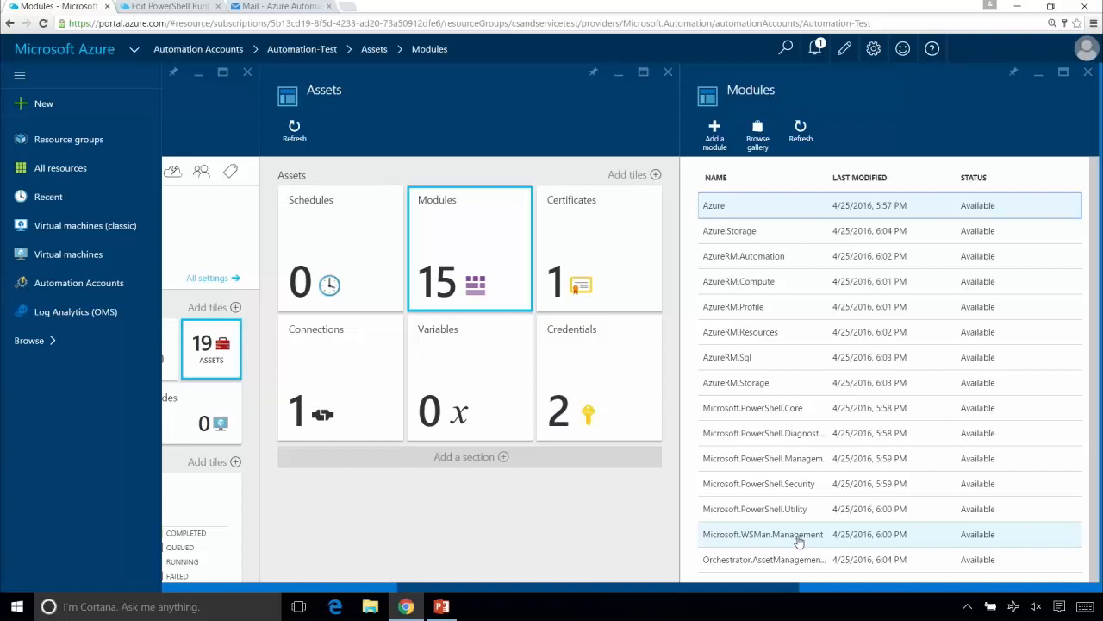
left_click(669, 72)
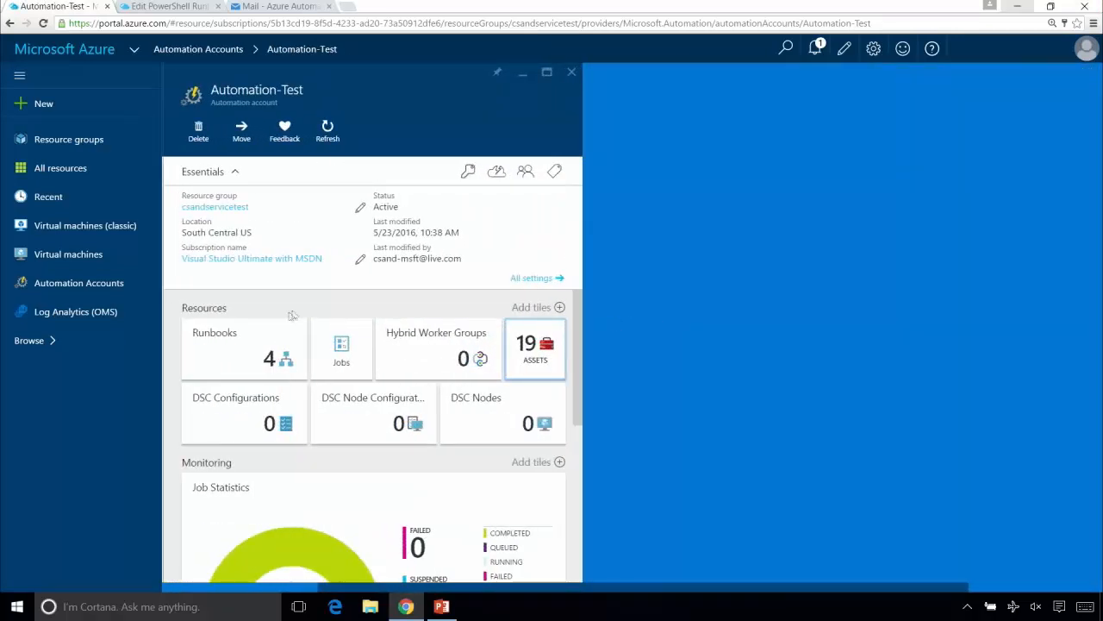
- Look over the finished SendMailLive script in the Automation-Production account and return to the Automation-Test account
left_click(274, 338)
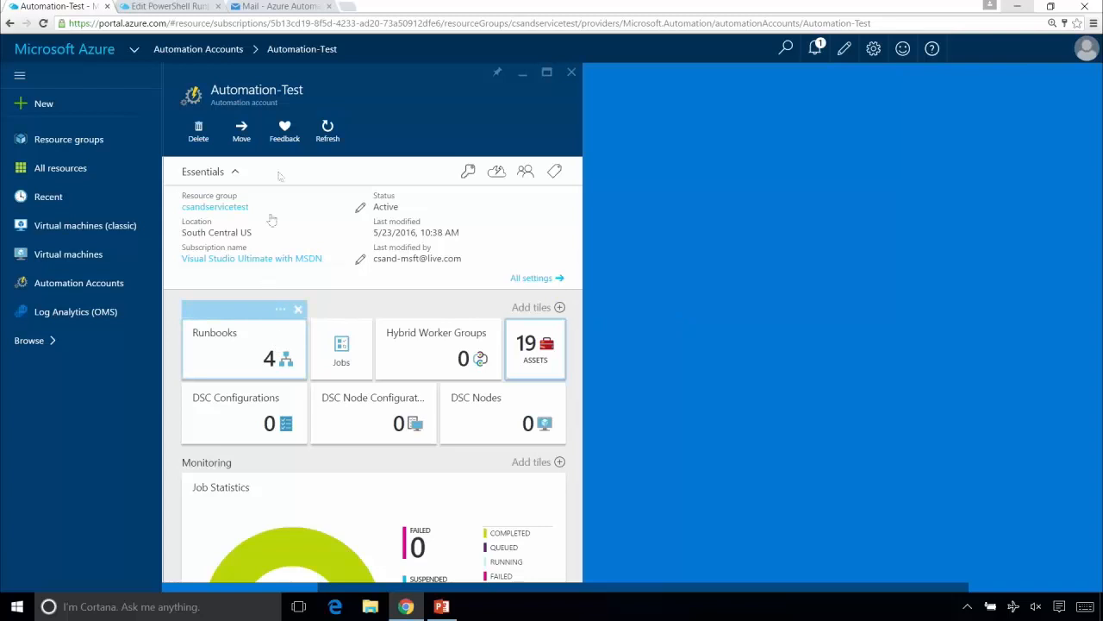
left_click(177, 7)
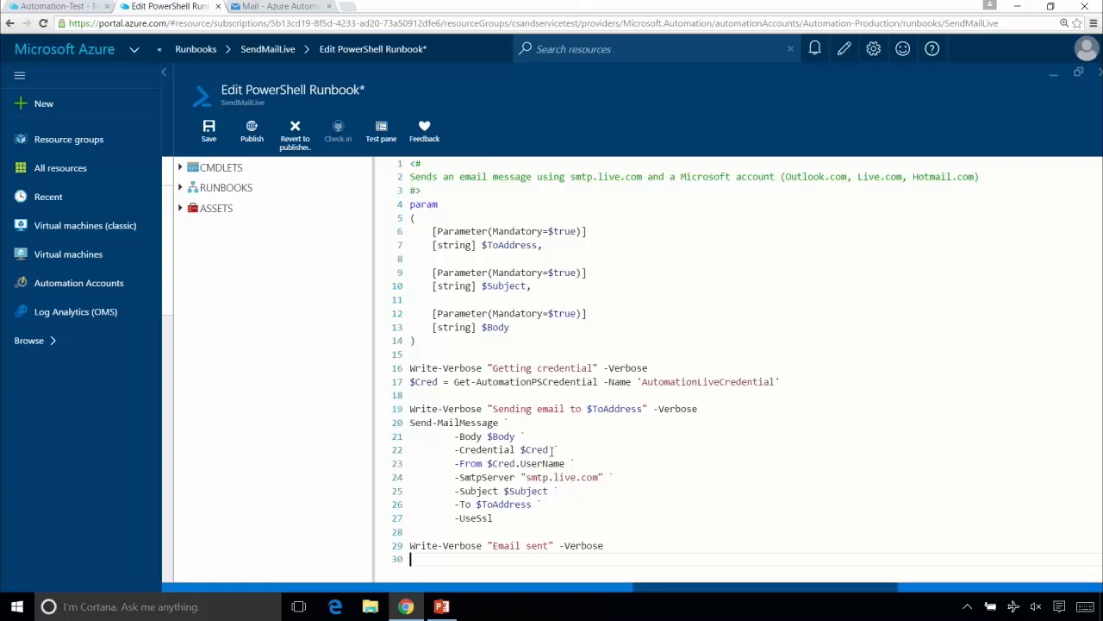
left_click(35, 7)
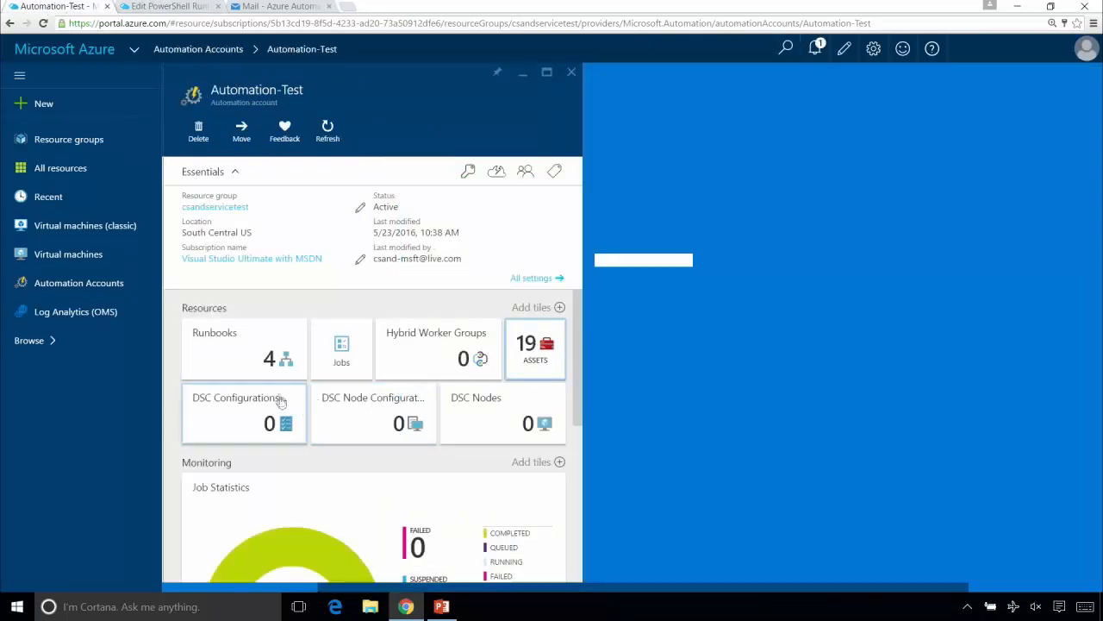
- Create a new runbook named SendMailLive of type PowerShell in the Automation-Test account
left_click(276, 367)
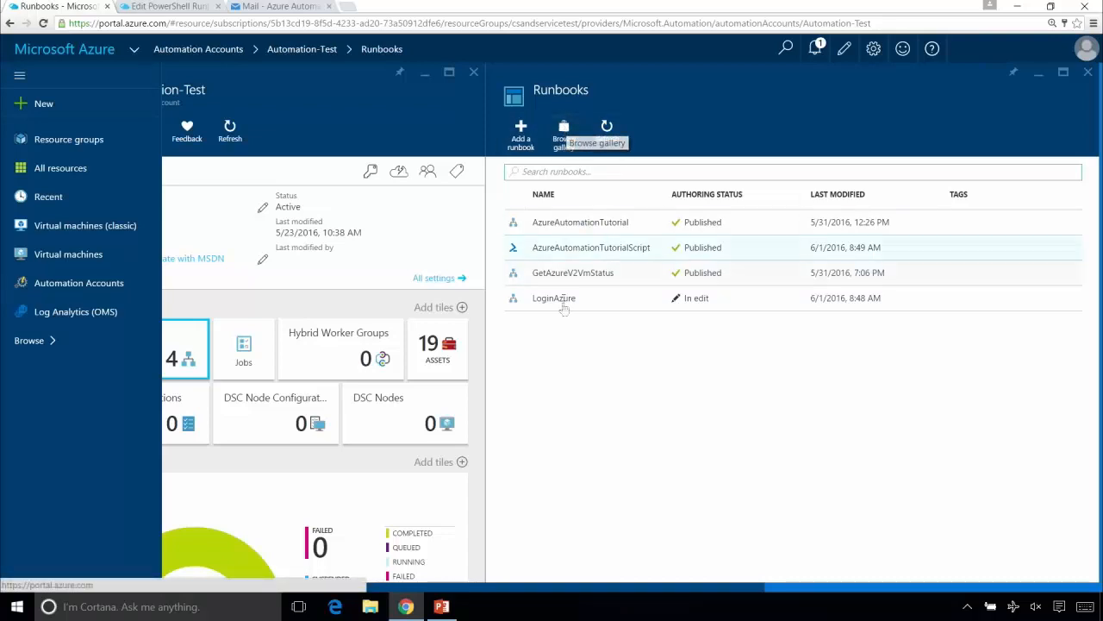
left_click(521, 136)
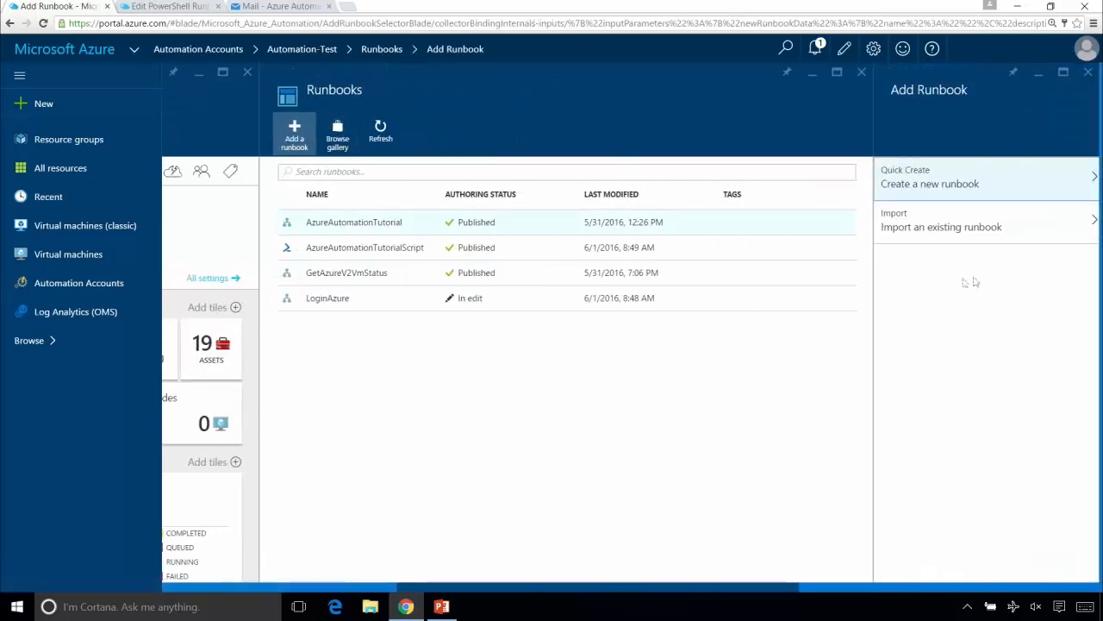
left_click(942, 178)
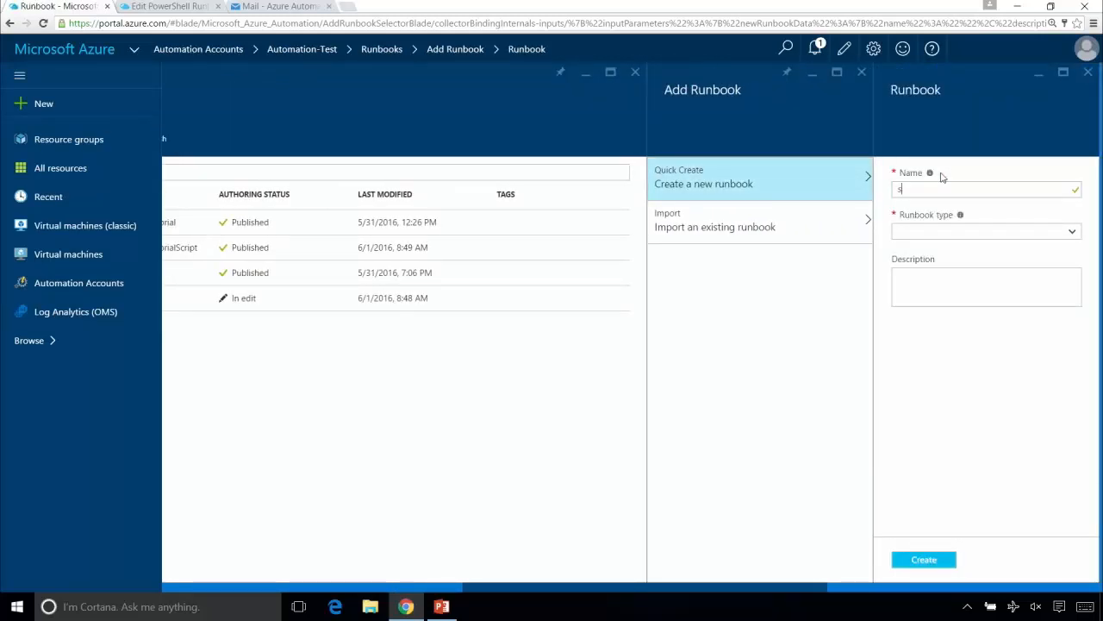
type("SendM")
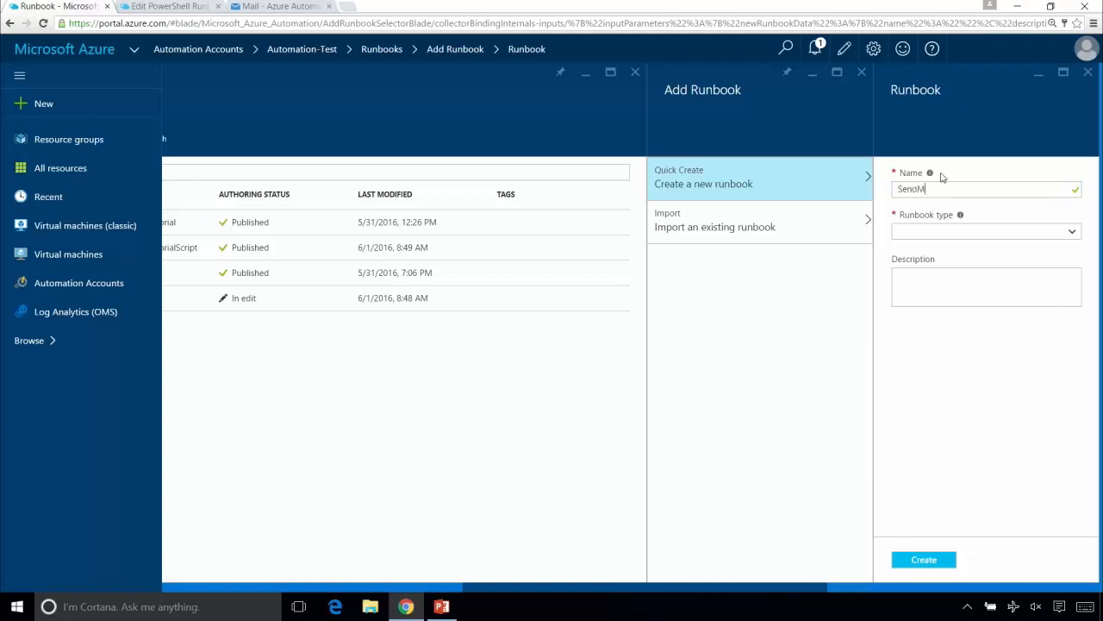
type("ailLive")
left_click(974, 233)
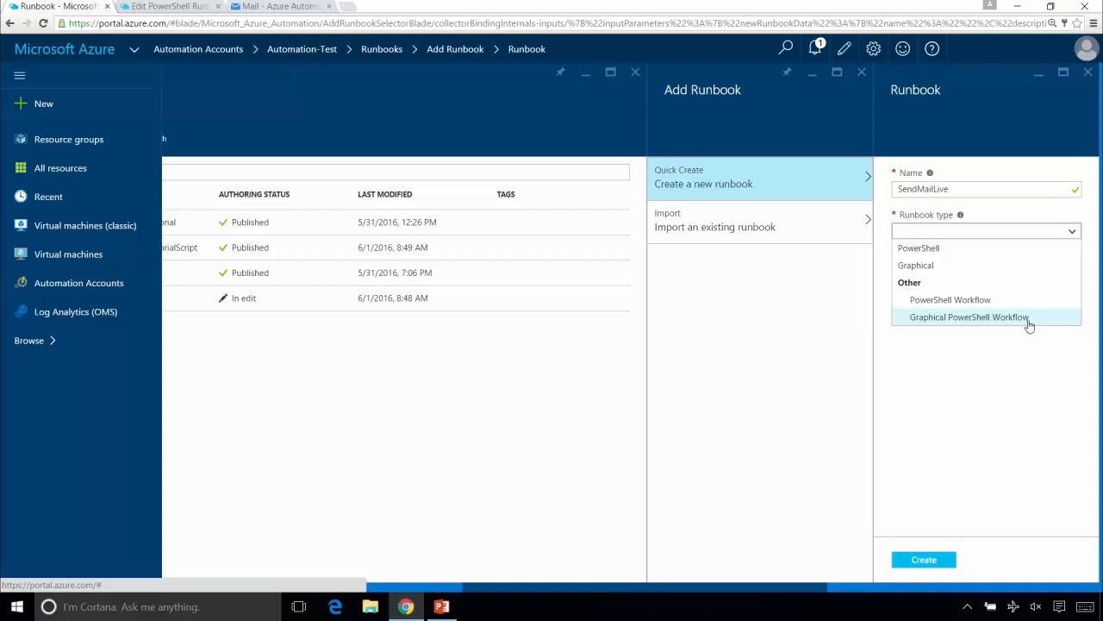
left_click(1002, 249)
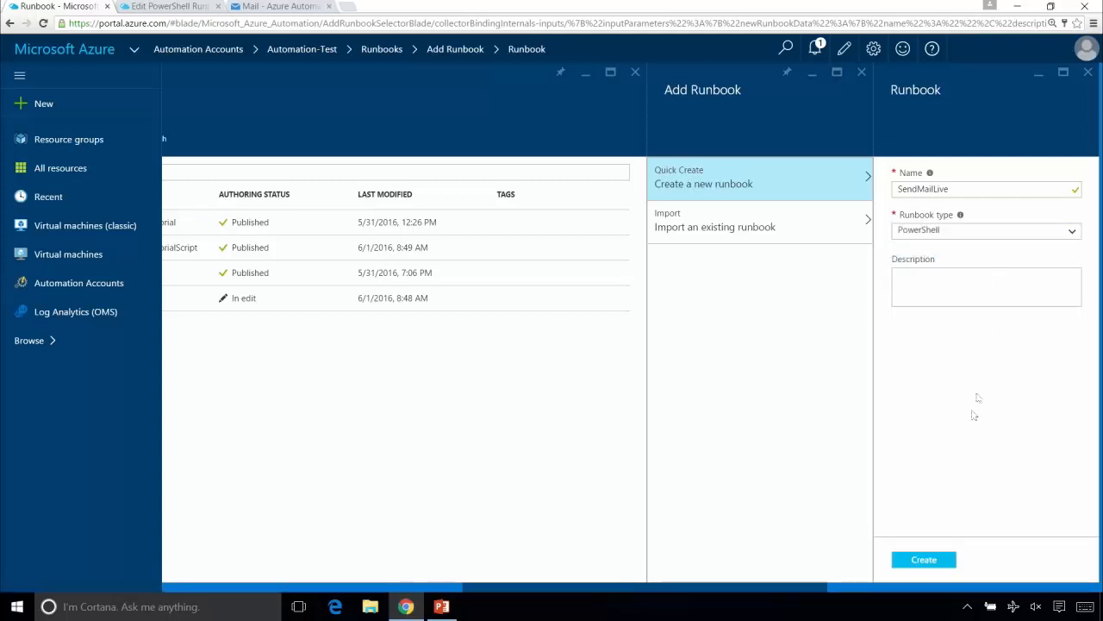
left_click(923, 561)
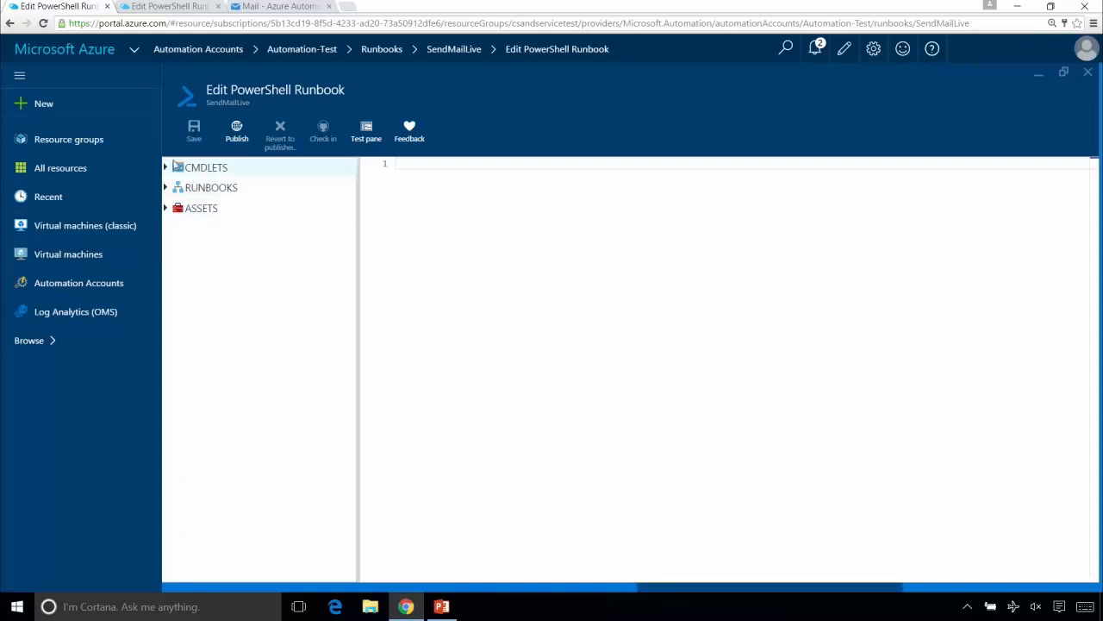
- Look at the cmdlets of the Azure module in the runbook editor's cmdlet library
left_click(165, 169)
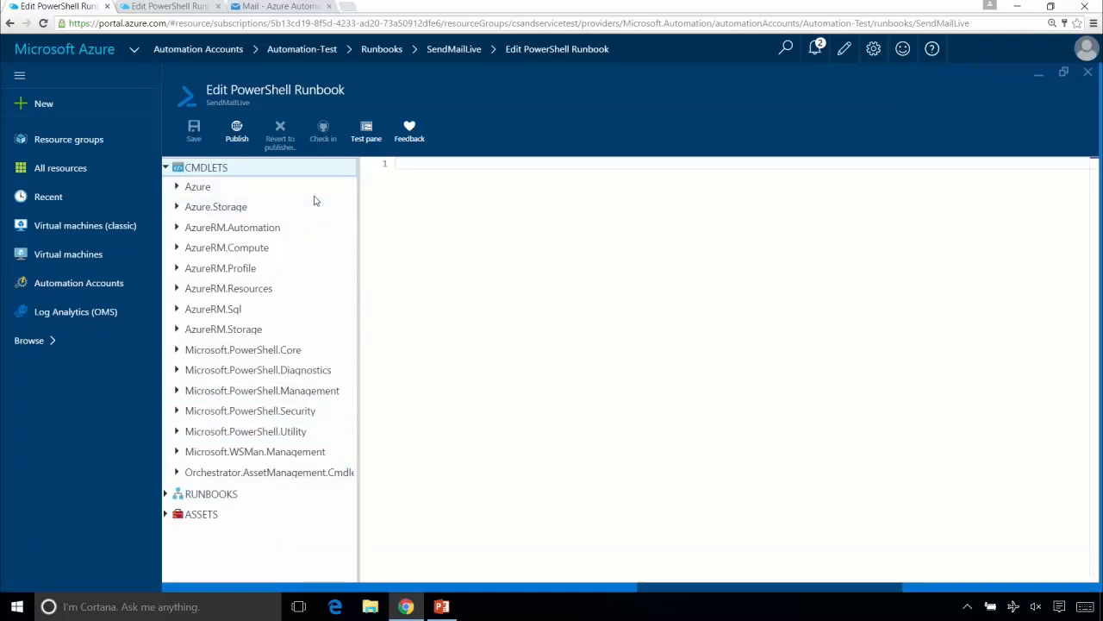
left_click(178, 190)
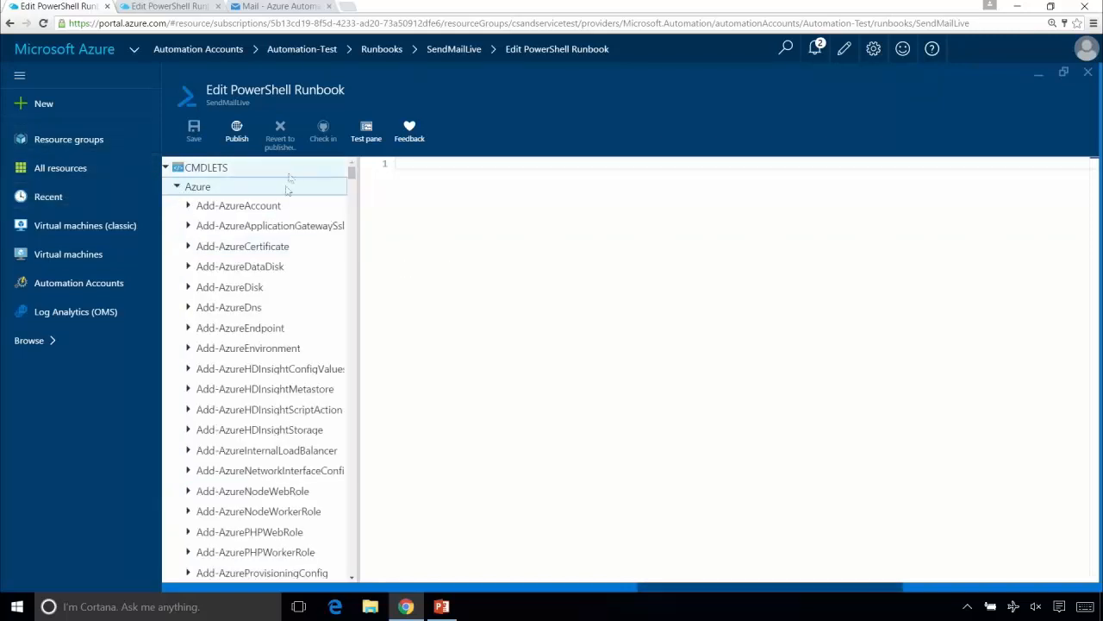
left_click(176, 188)
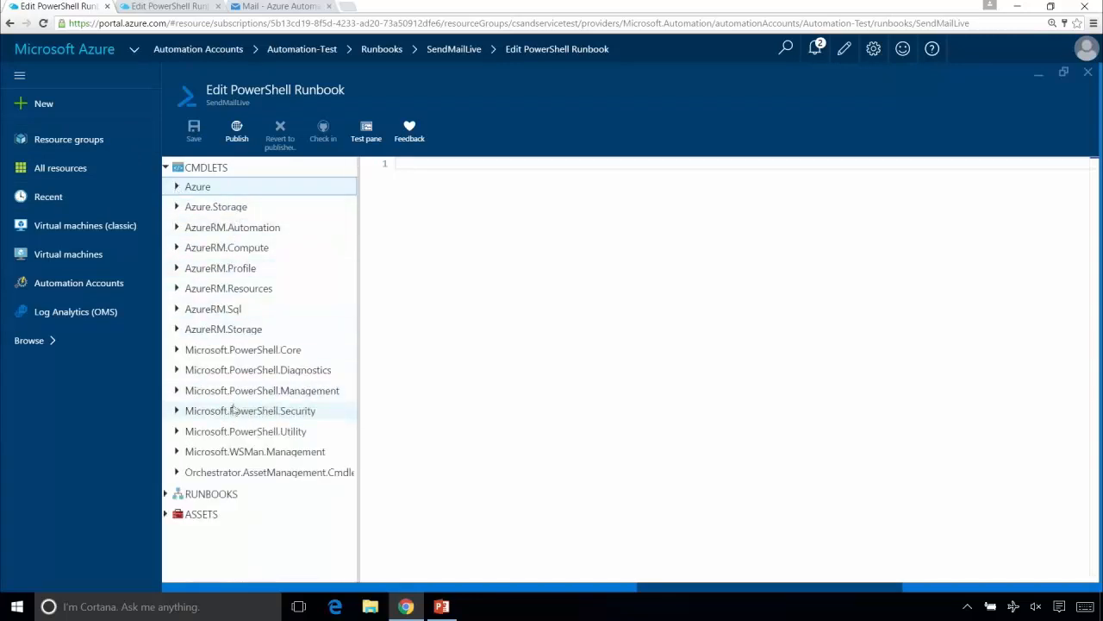
- Add the Send-MailMessage cmdlet from the Microsoft.PowerShell.Utility module to the runbook canvas
left_click(177, 432)
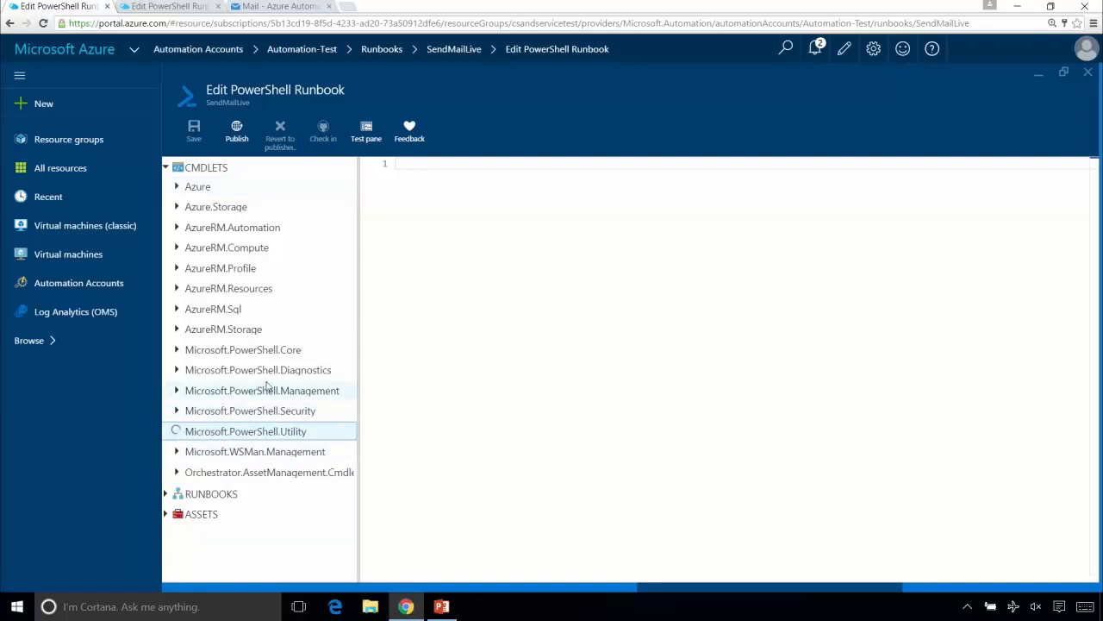
scroll(258, 466, "down", 5)
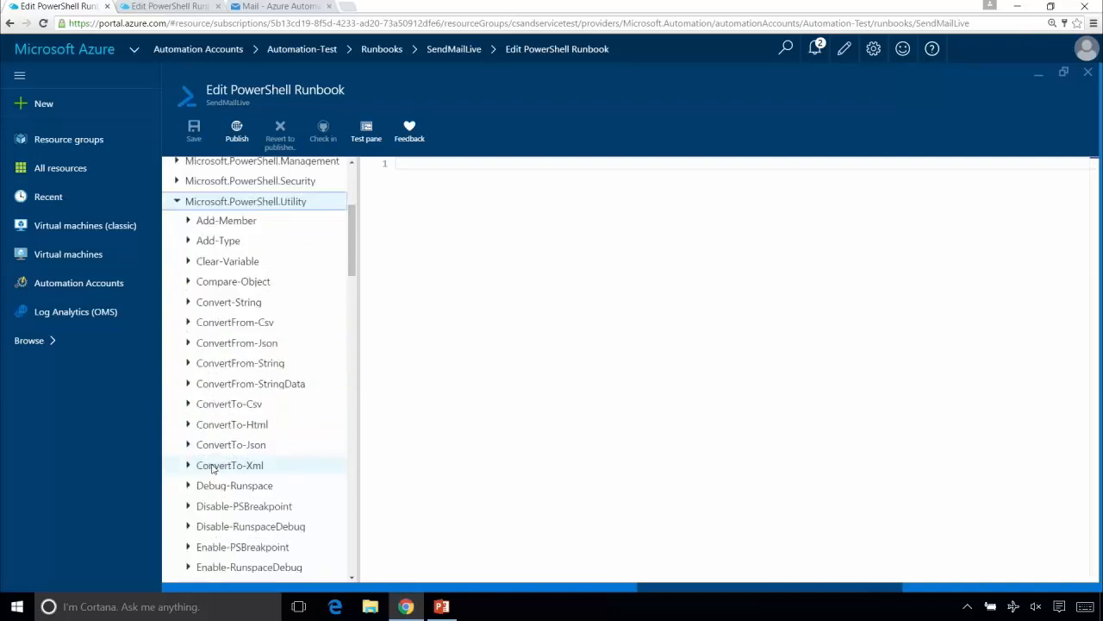
scroll(215, 473, "down", 6)
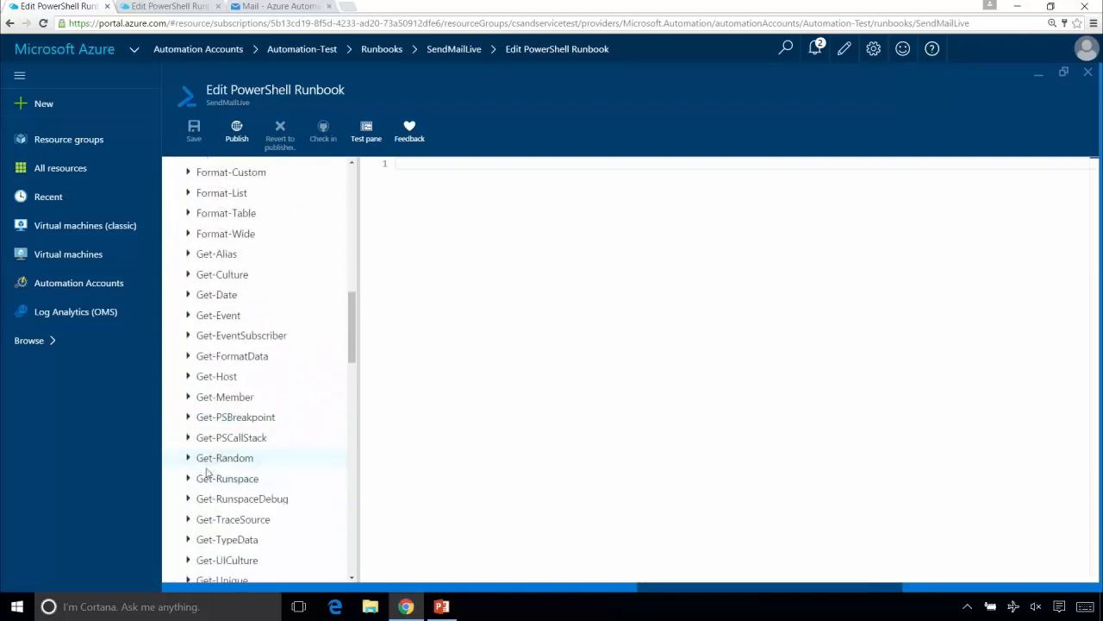
scroll(216, 473, "down", 10)
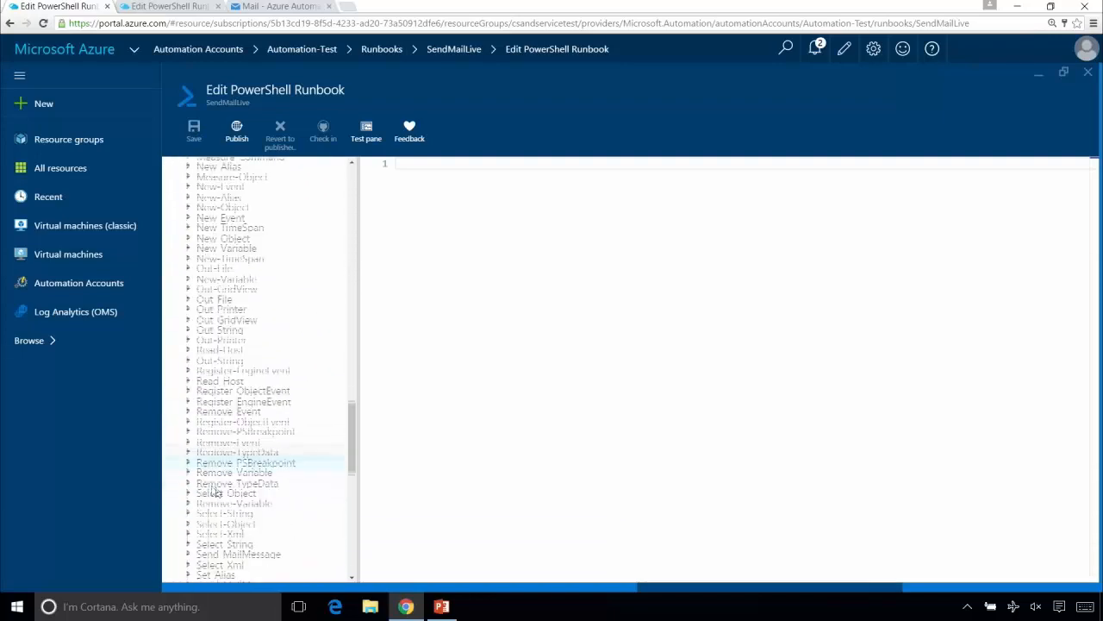
scroll(215, 489, "down", 1)
scroll(216, 488, "down", 2)
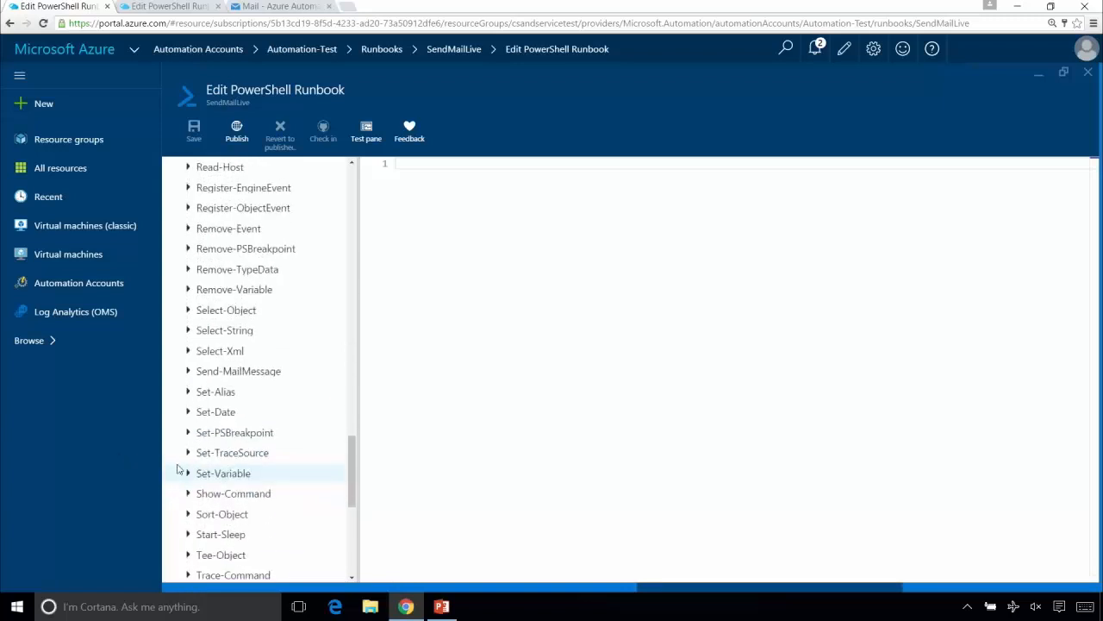
left_click(196, 378)
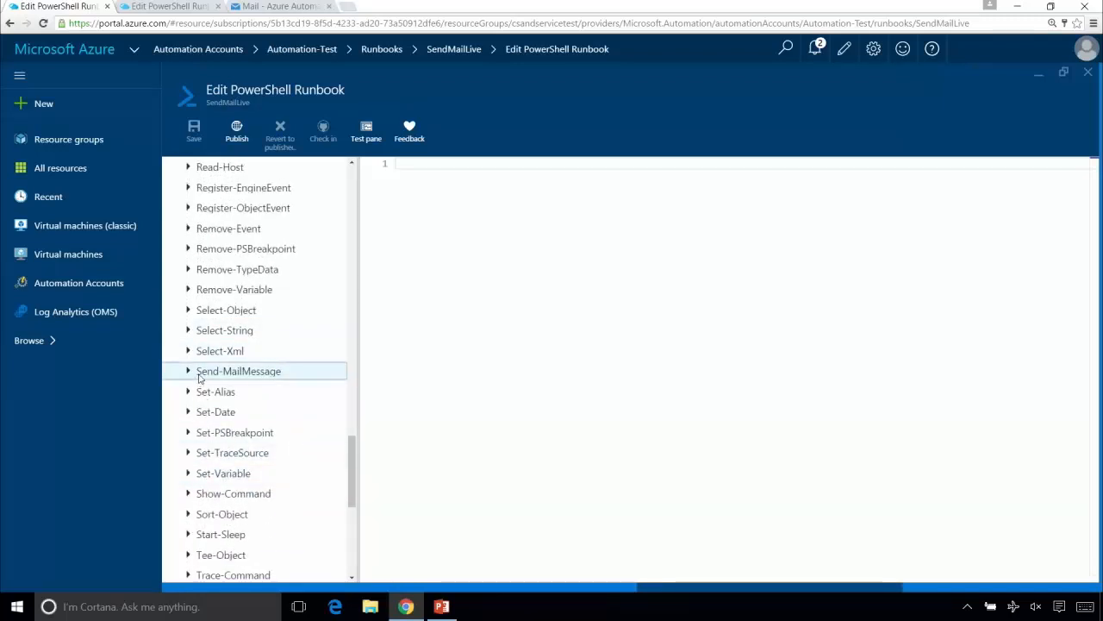
left_click(188, 371)
right_click(256, 372)
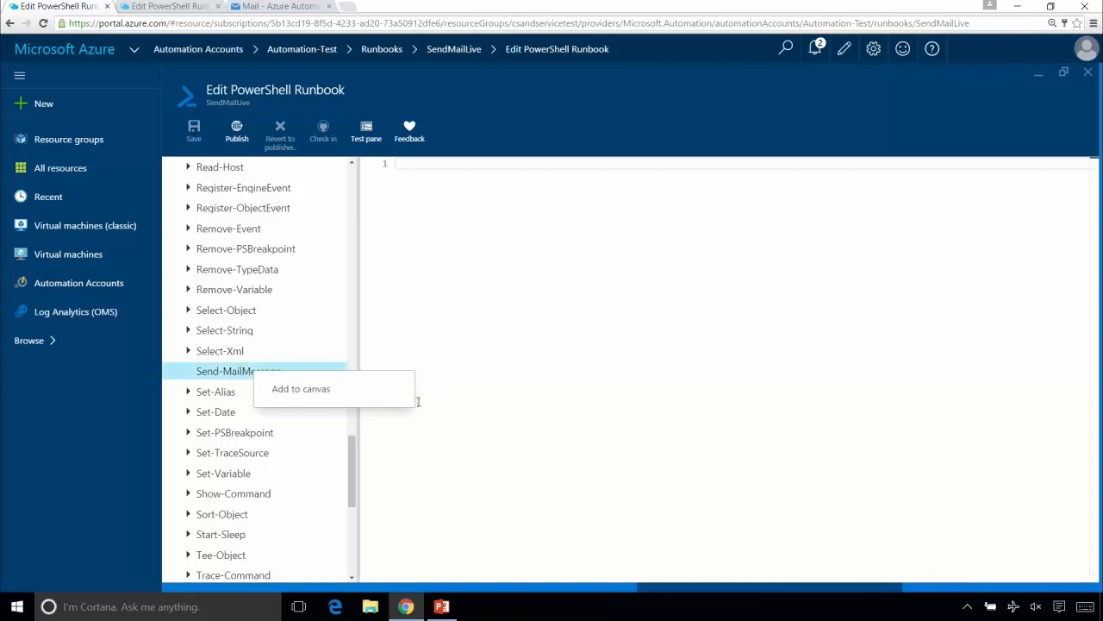
left_click(330, 389)
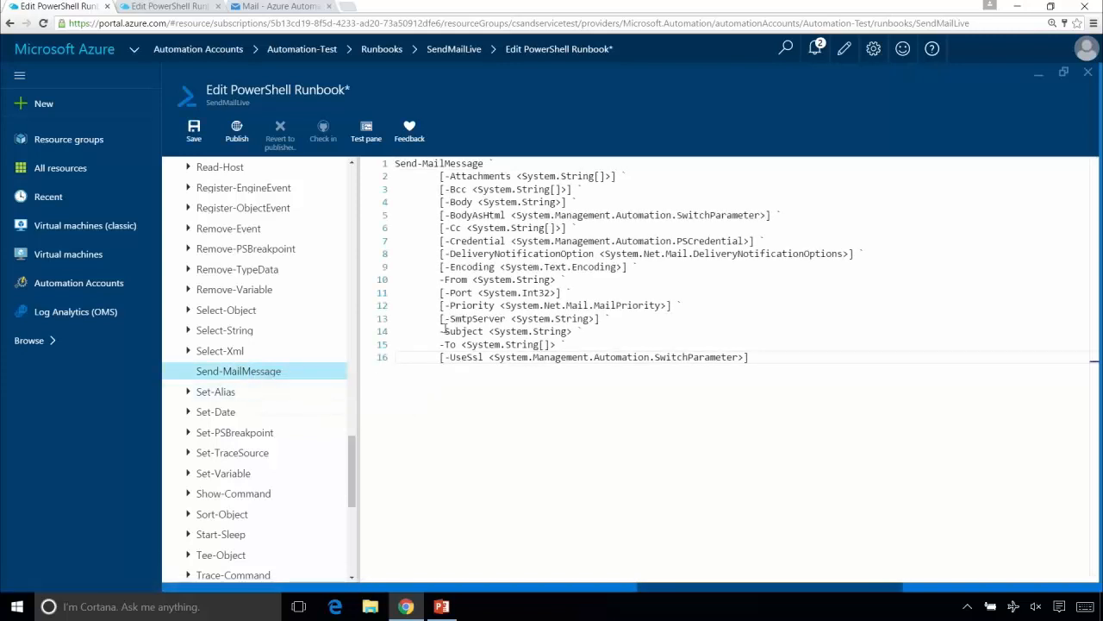
- Insert two blank lines above the Send-MailMessage command in the script
double_click(457, 163)
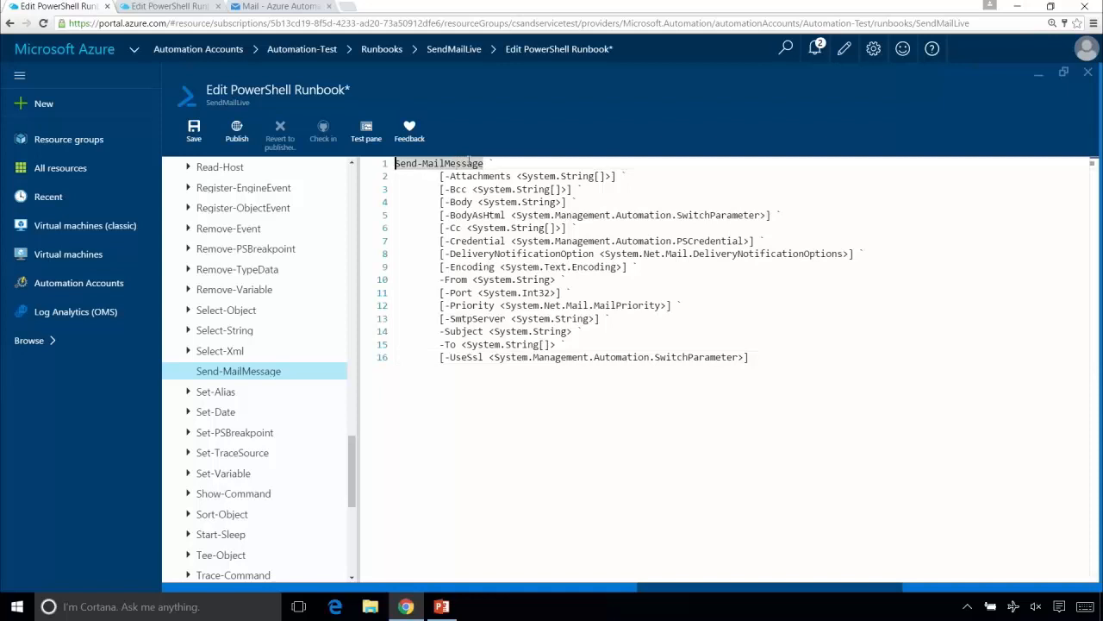
key("Return")
key("Return")
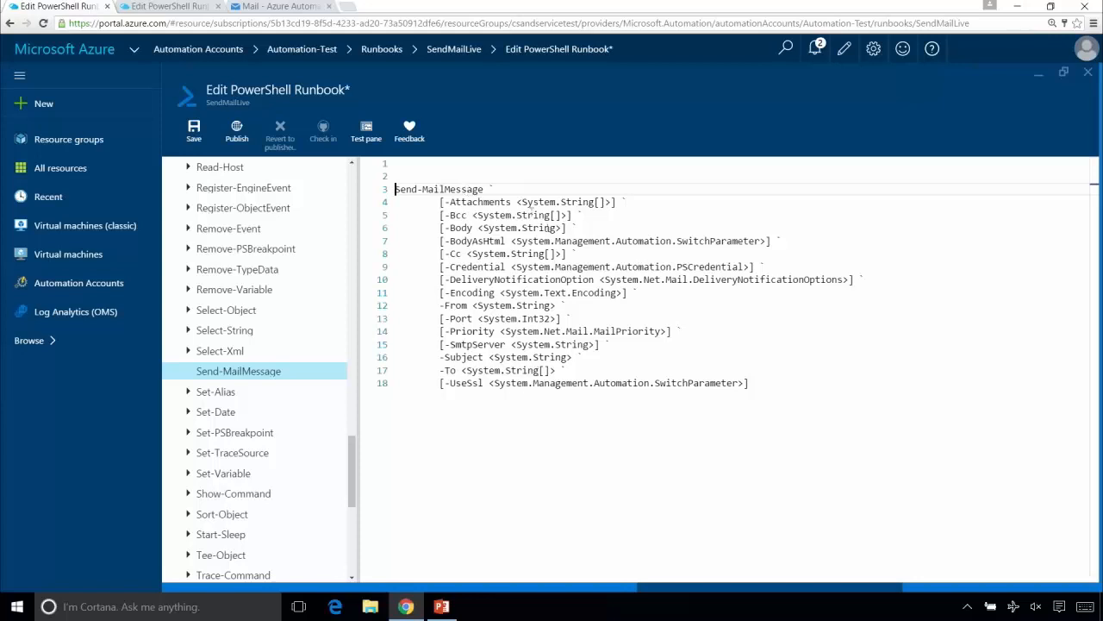
- Delete the -Attachments, -Bcc, -BodyAsHtml and -Cc parameter lines from the Send-MailMessage command
key("Right")
key("shift+Down")
key("shift+Down")
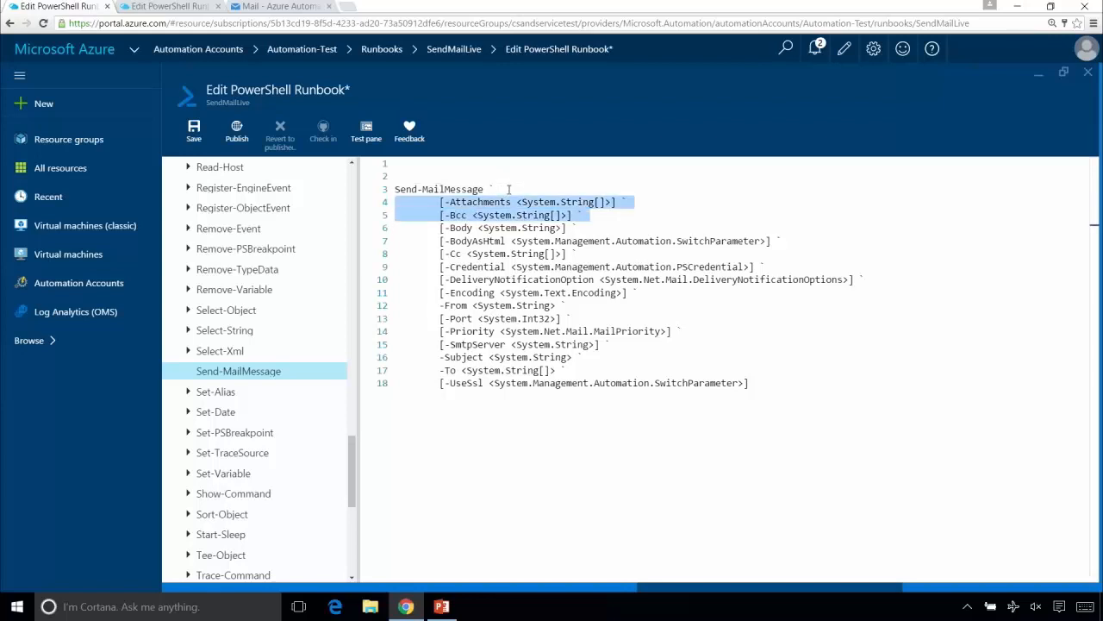
key("Delete")
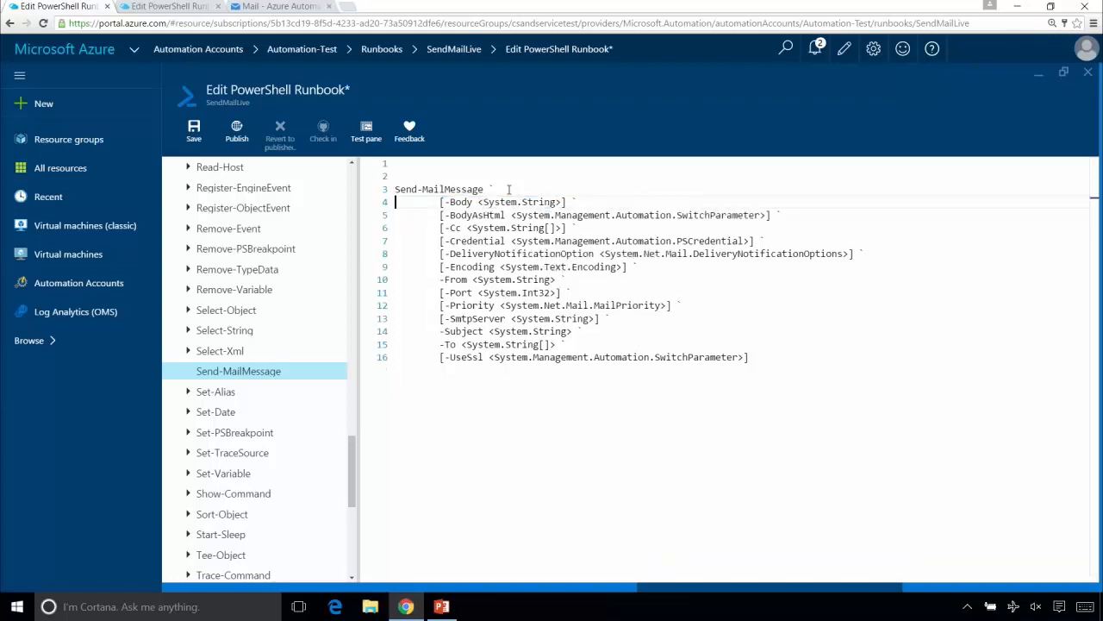
key("Down")
key("shift+Down")
key("shift+Down")
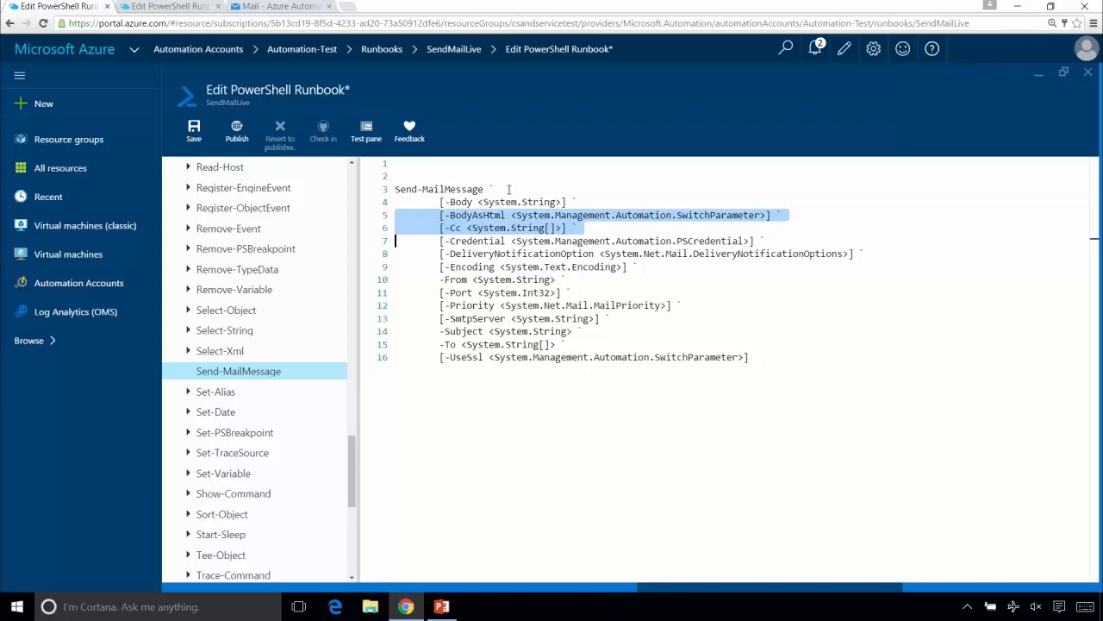
key("Delete")
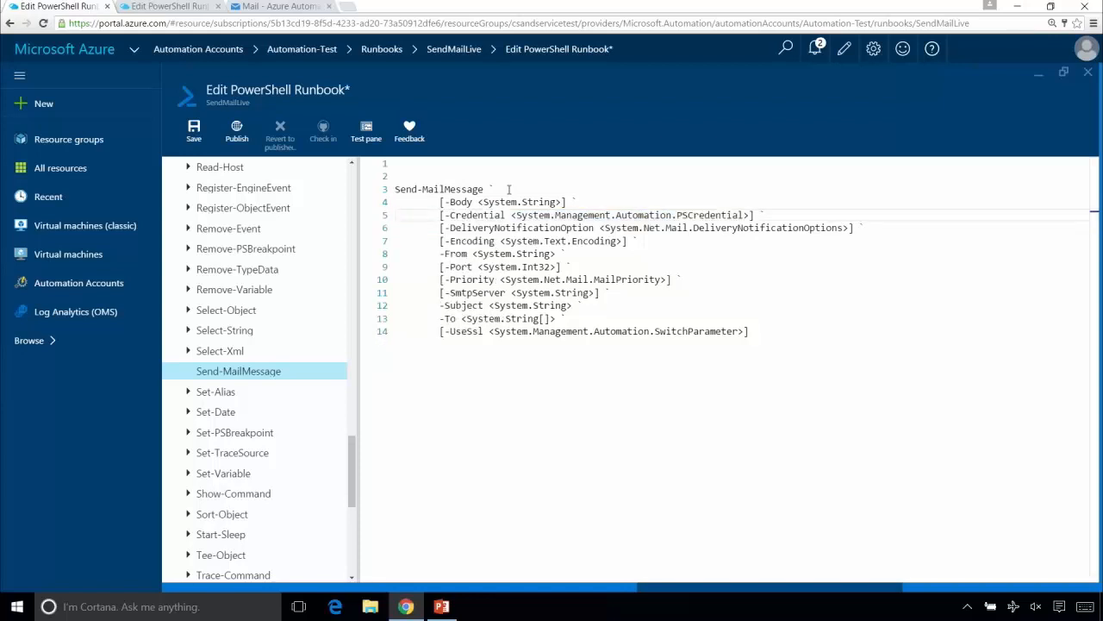
- Delete the -DeliveryNotificationOption, -Encoding, -Port and -Priority parameter lines from the Send-MailMessage command
key("Down")
key("shift+Down")
key("shift+Down")
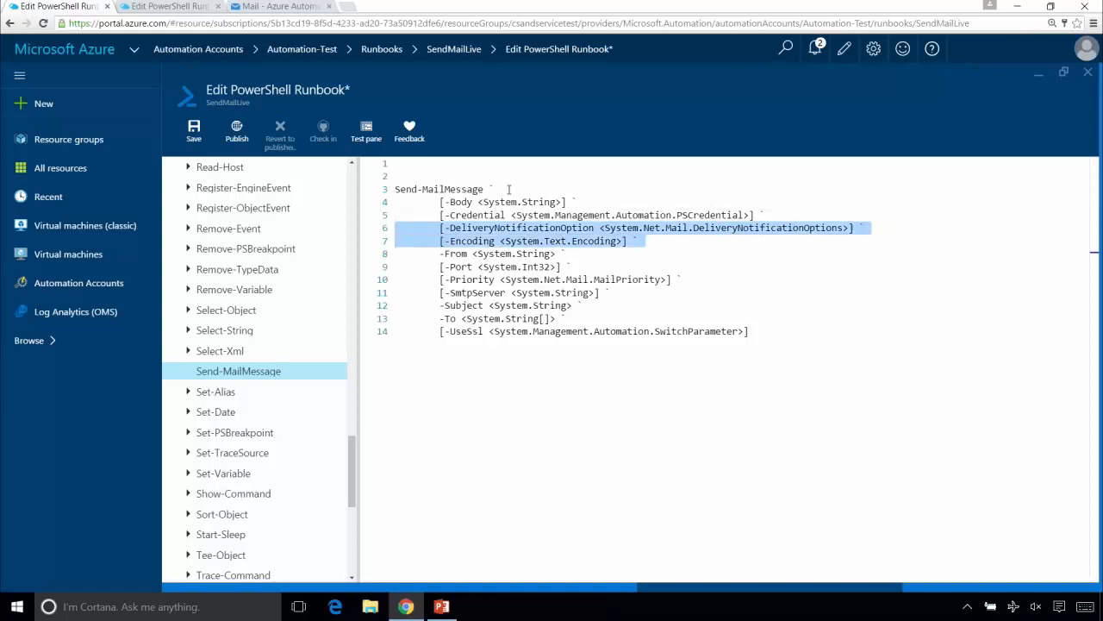
key("Delete")
key("Down")
key("shift+Down")
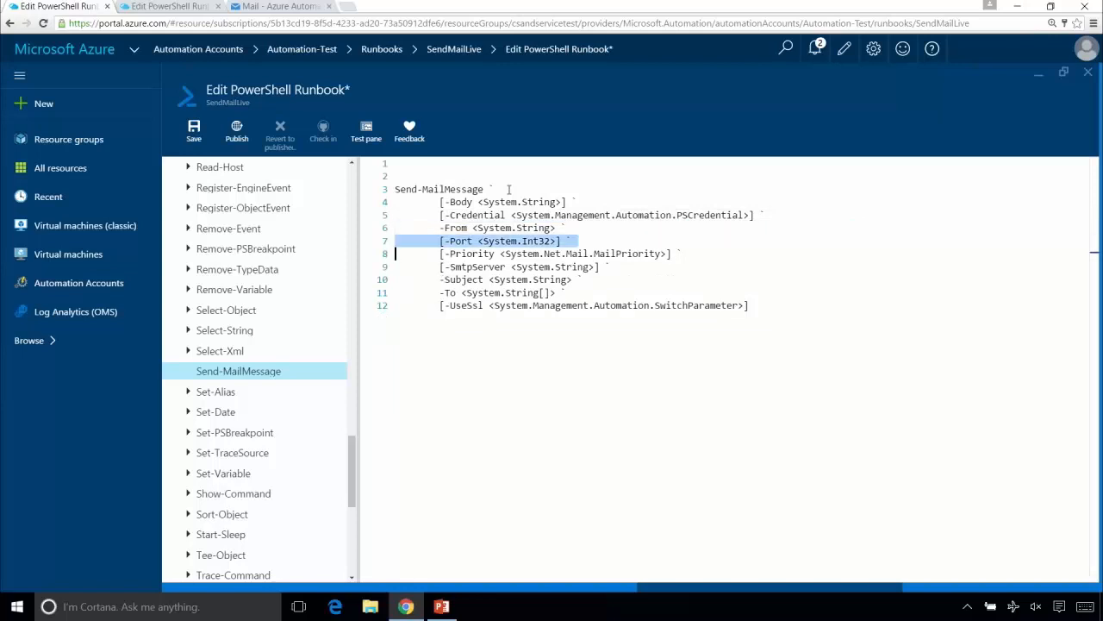
key("Delete")
key("shift+Down")
key("Delete")
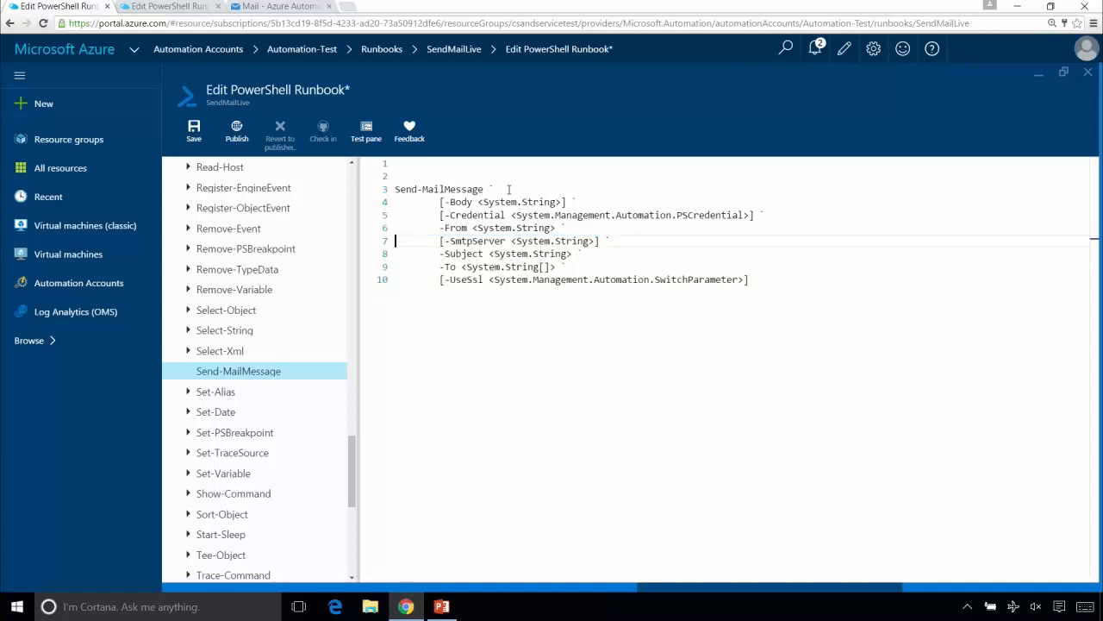
key("Down")
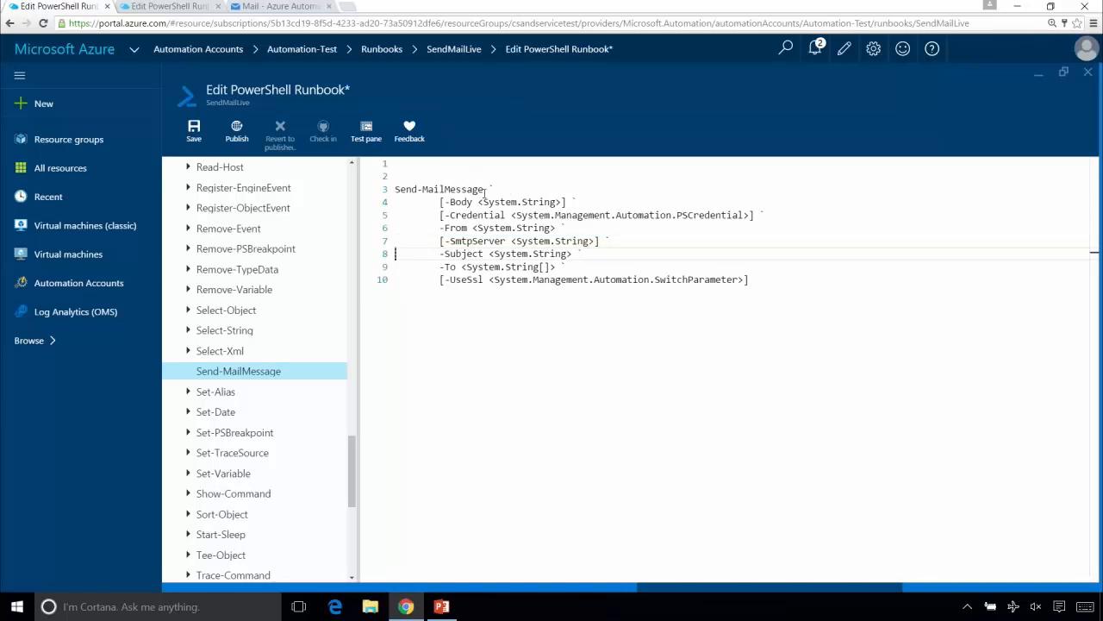
- Copy the complete Send-MailMessage command, through -UseSsl, from the Automation-Production version of the SendMailLive runbook
left_click(193, 8)
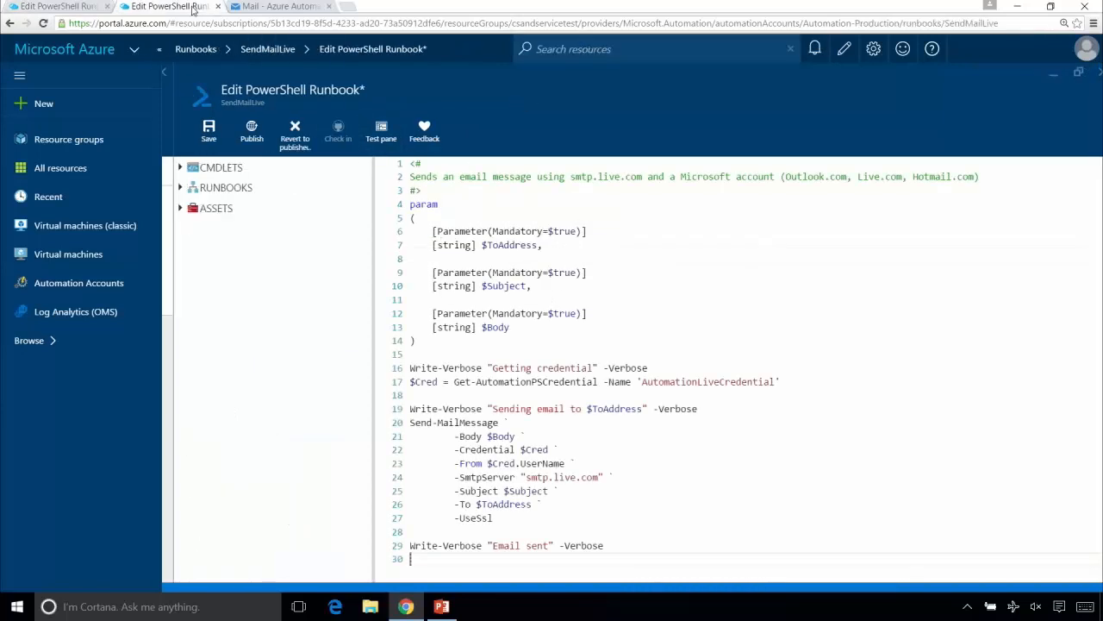
double_click(506, 521)
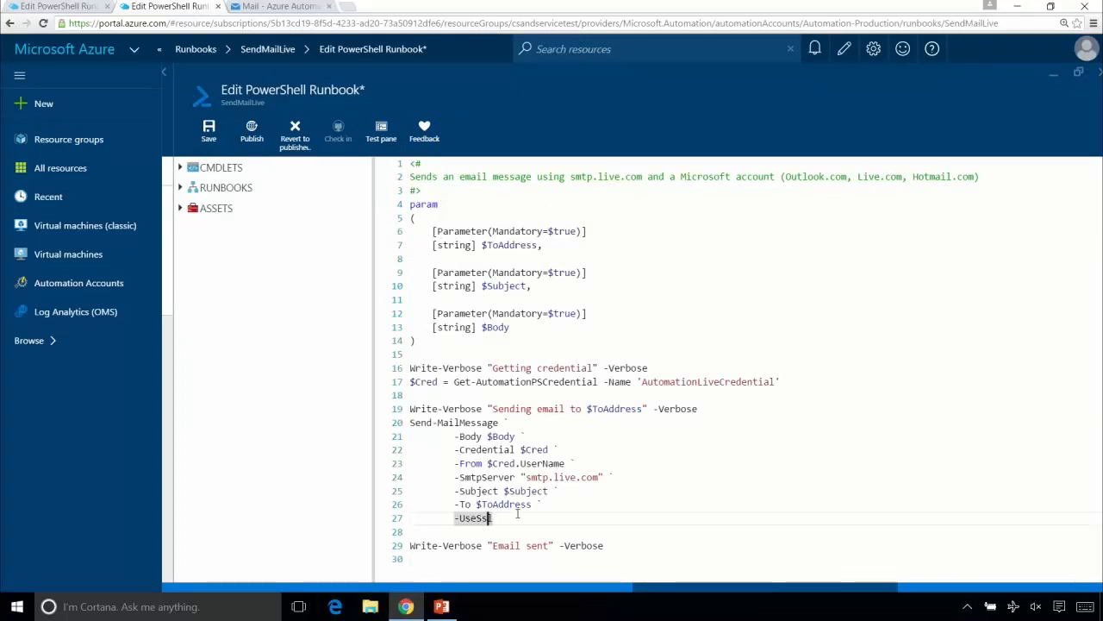
key("Down")
key("shift+Up")
key("shift+Up")
key("shift+Up")
key("shift+Up")
key("shift+Up")
key("shift+Up")
key("shift+Up")
key("shift+Up")
key("ctrl+c")
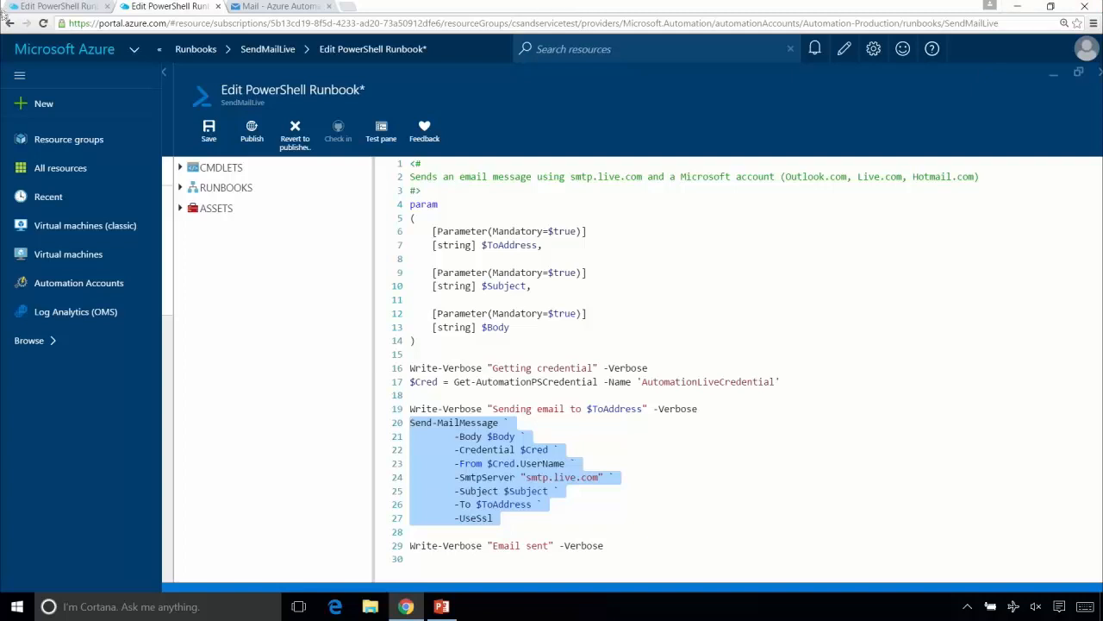
- Replace the Send-MailMessage template in the Automation-Test runbook with the copied command that uses $Body, $Cred, "smtp.live.com", $Subject and $ToAddress
left_click(89, 8)
key("Up")
key("Up")
key("Up")
key("Up")
key("Up")
key("shift+Down")
key("shift+Down")
key("shift+Down")
key("shift+Down")
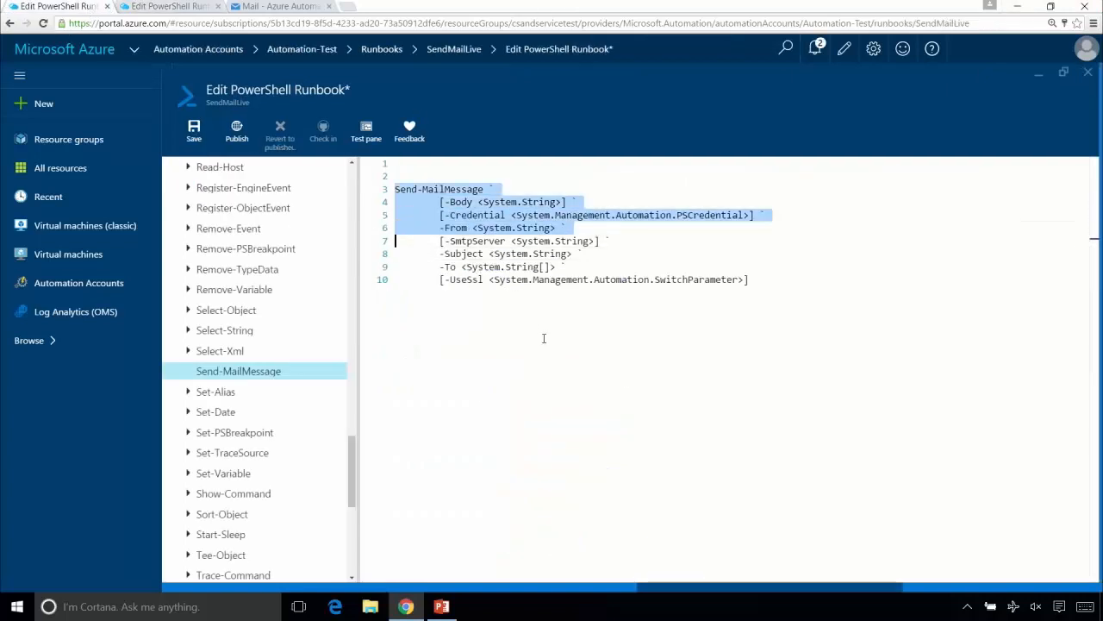
key("shift+Down")
key("shift+Down")
key("shift+Down")
key("shift+End")
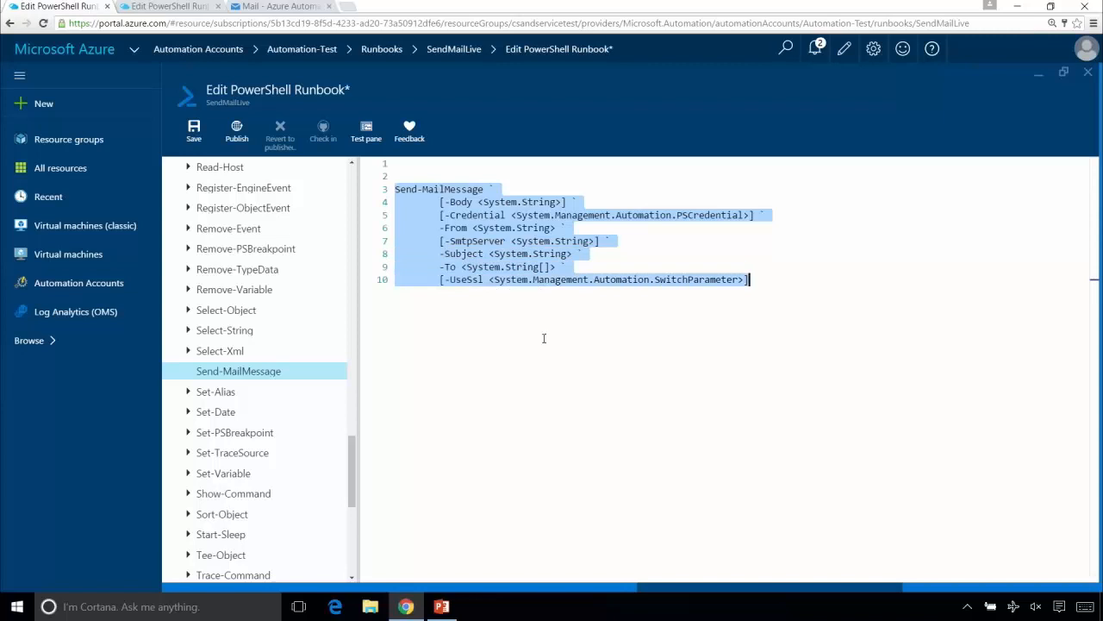
key("ctrl+v")
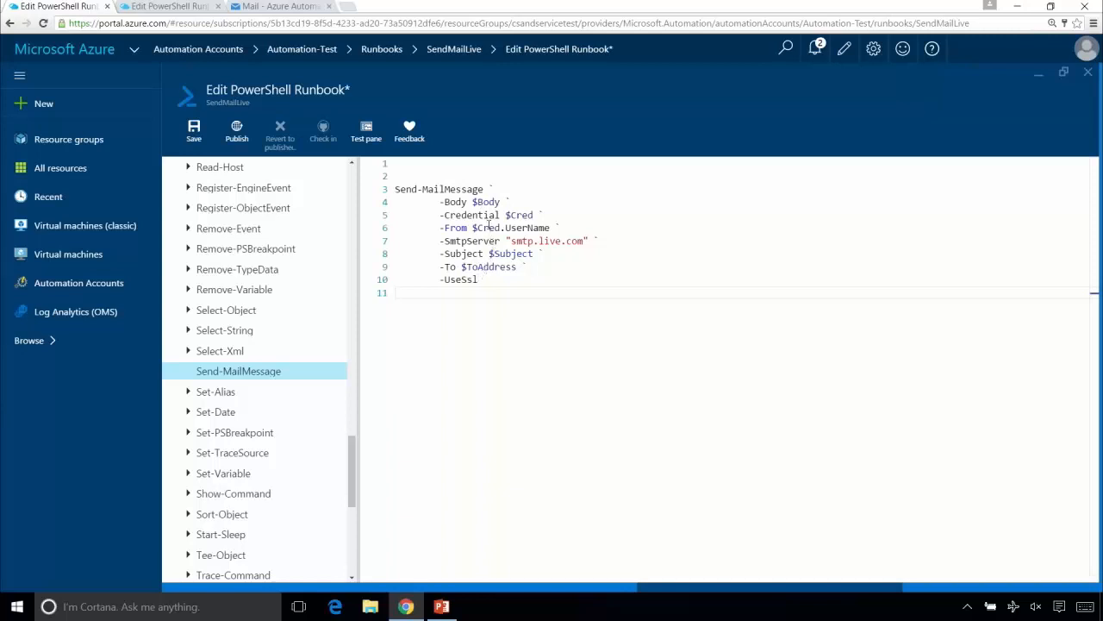
- Add a param block with empty, multi-line parentheses at the start of the script
left_click(547, 164)
type("param")
key("Return")
type("(")
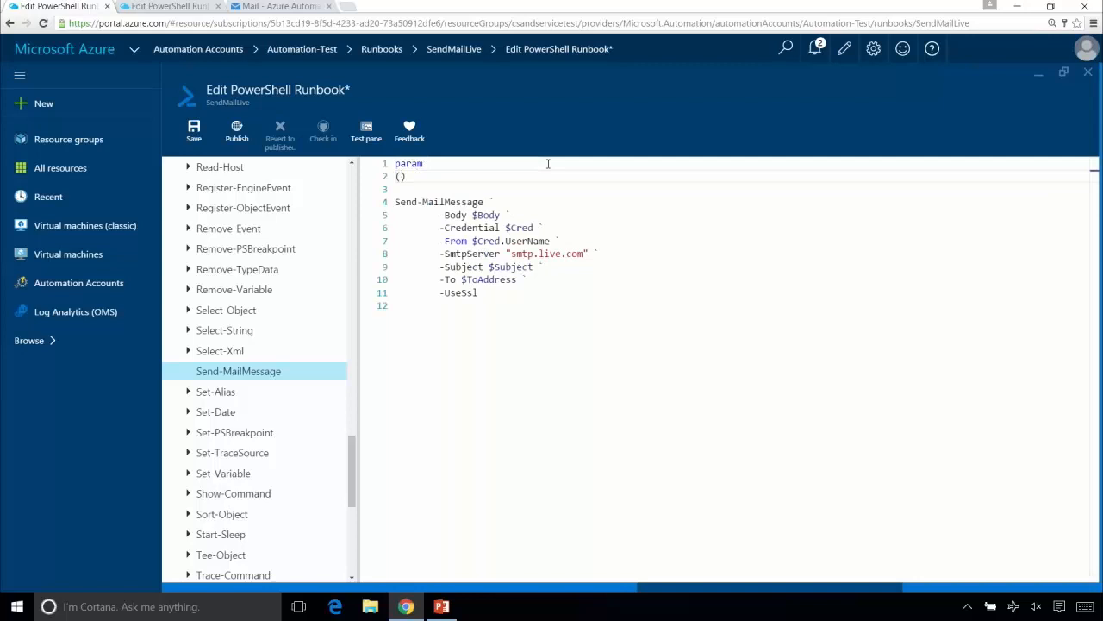
key("Return")
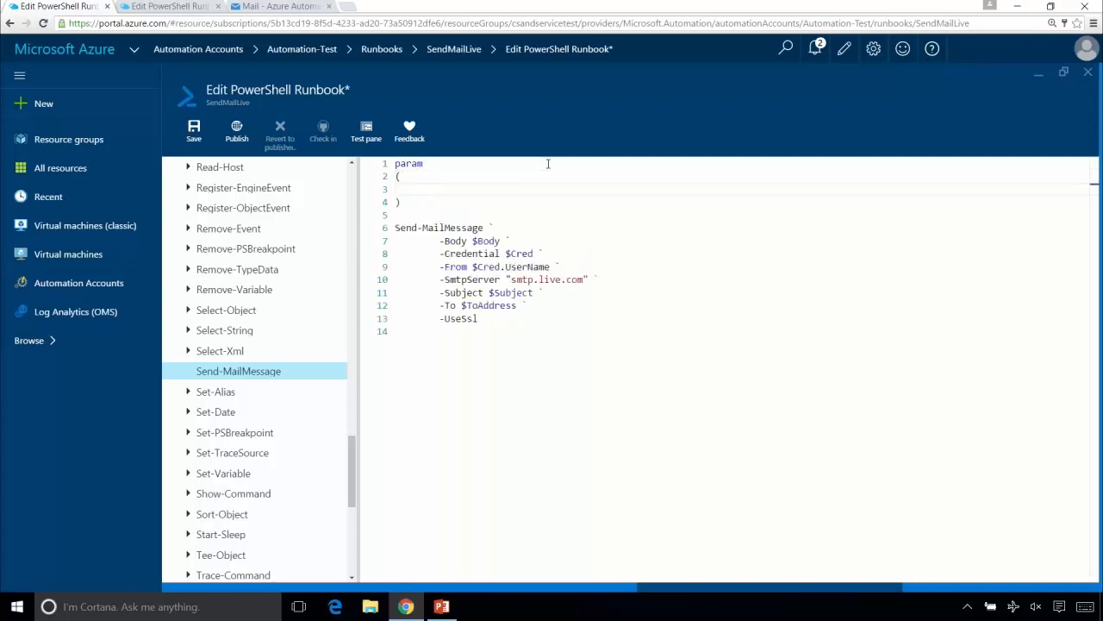
- Begin a "$Cred =" assignment between the param block and Send-MailMessage, leaving a blank line before the command
key("Down")
key("Down")
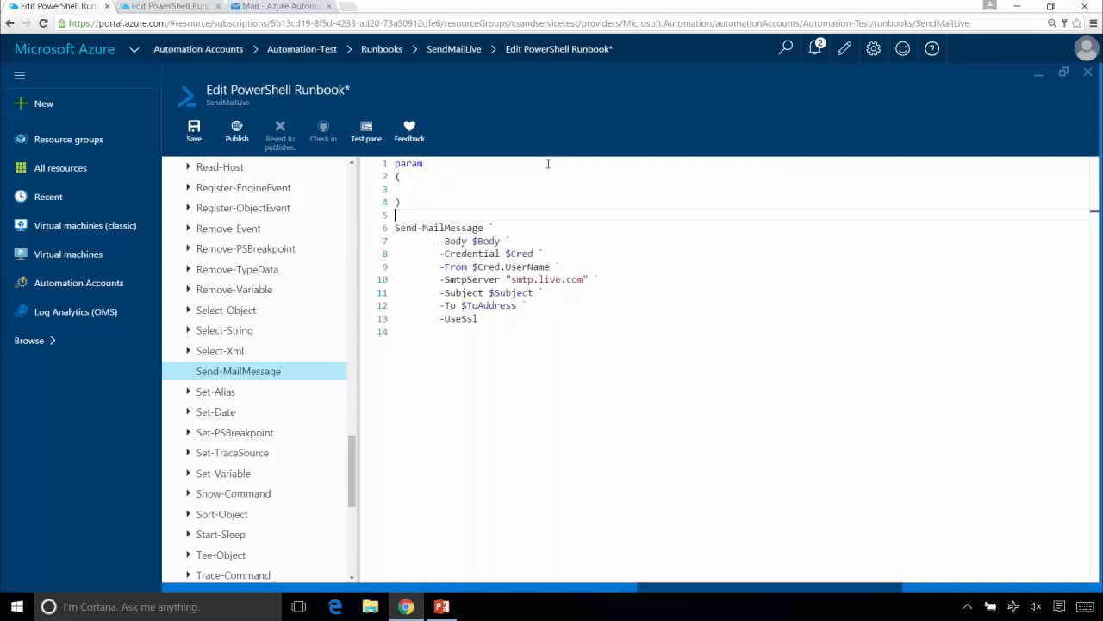
key("Return")
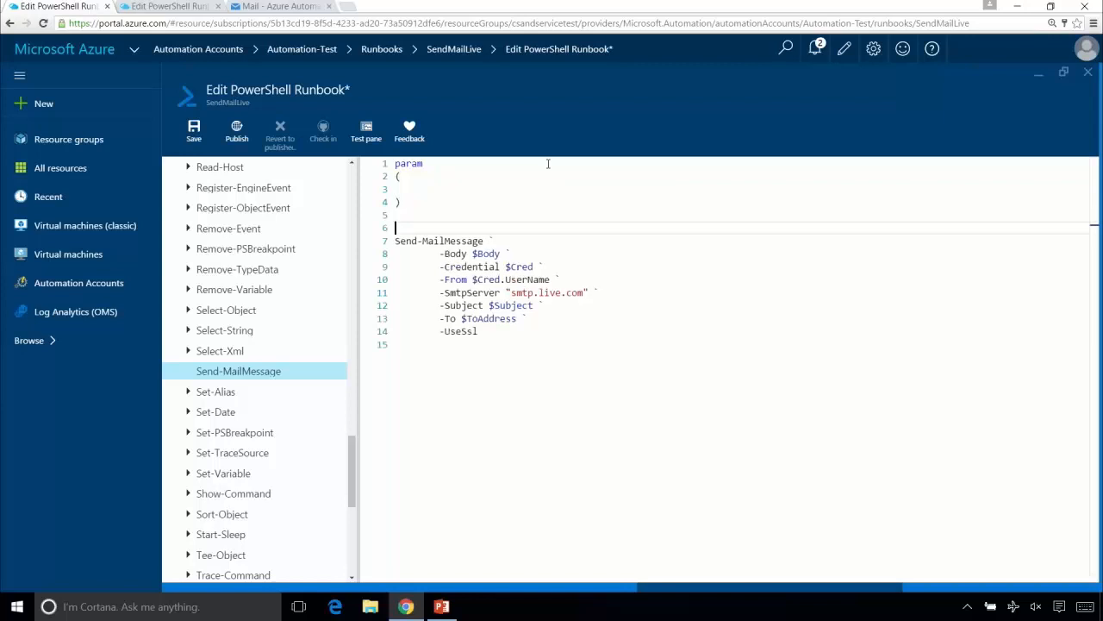
type("$")
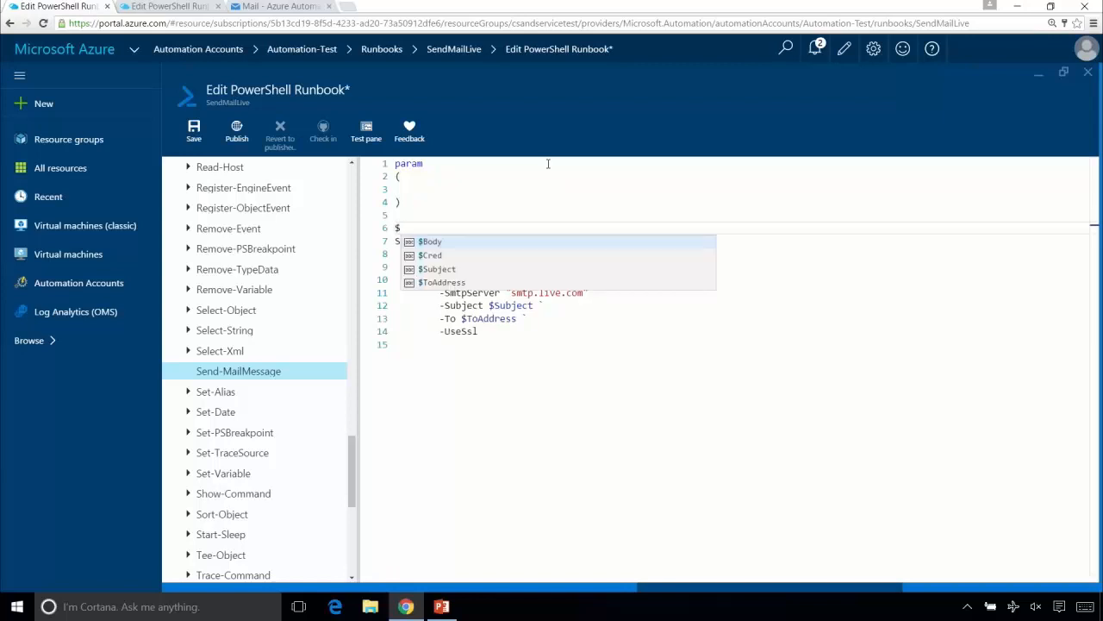
type("C")
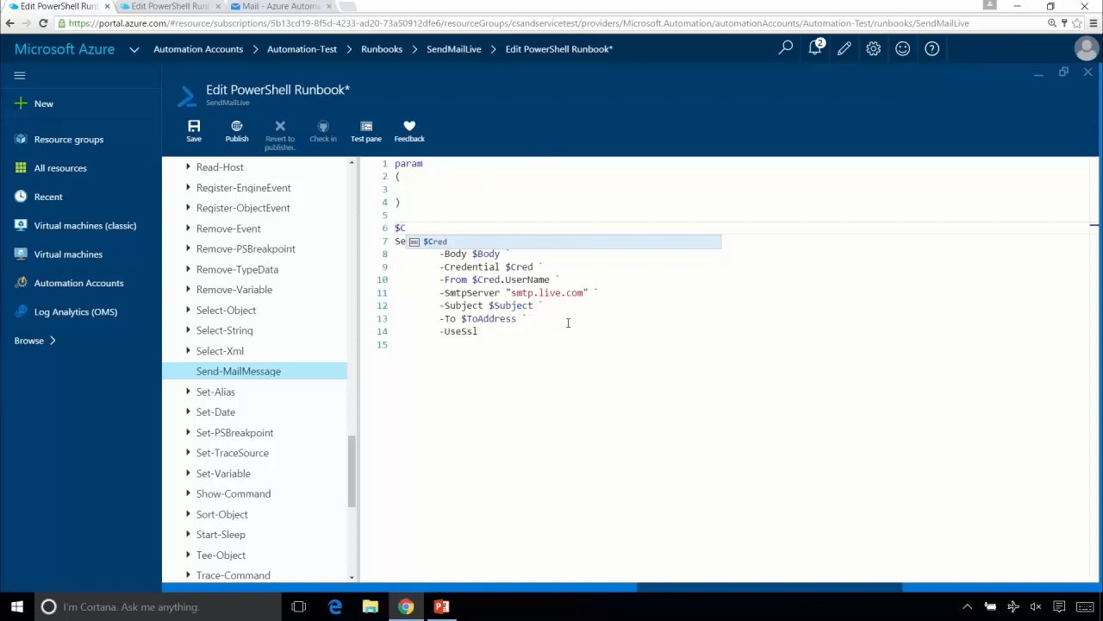
key("Tab")
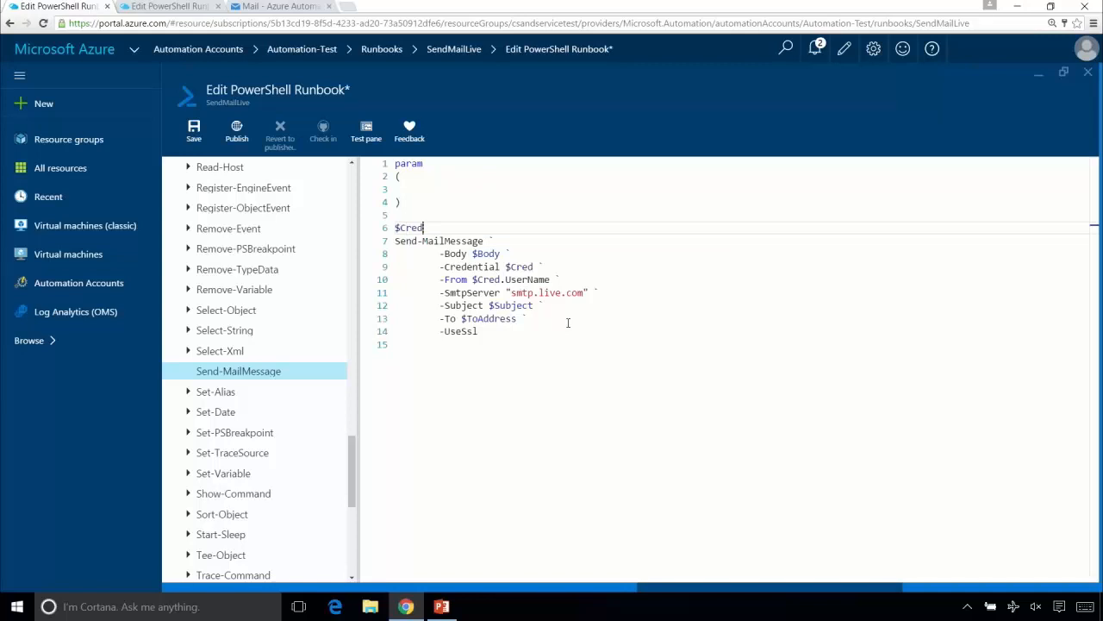
type("=")
key("Return")
key("Left")
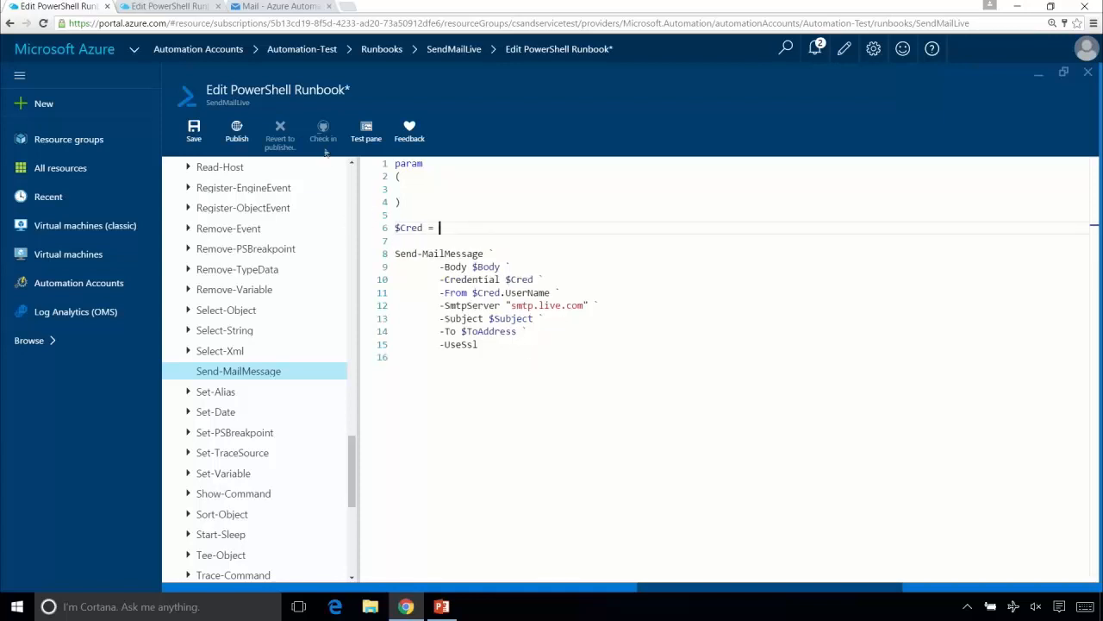
- Look at the list of all runbooks in the editor's library, then collapse it
scroll(356, 185, "up", 4)
scroll(356, 185, "up", 10)
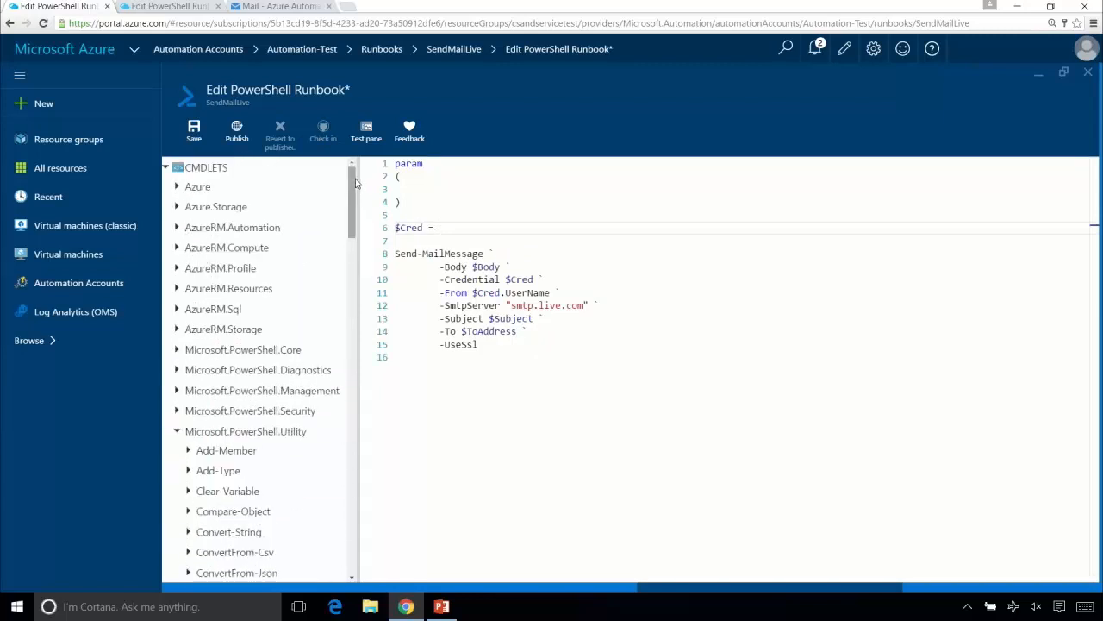
left_click(171, 168)
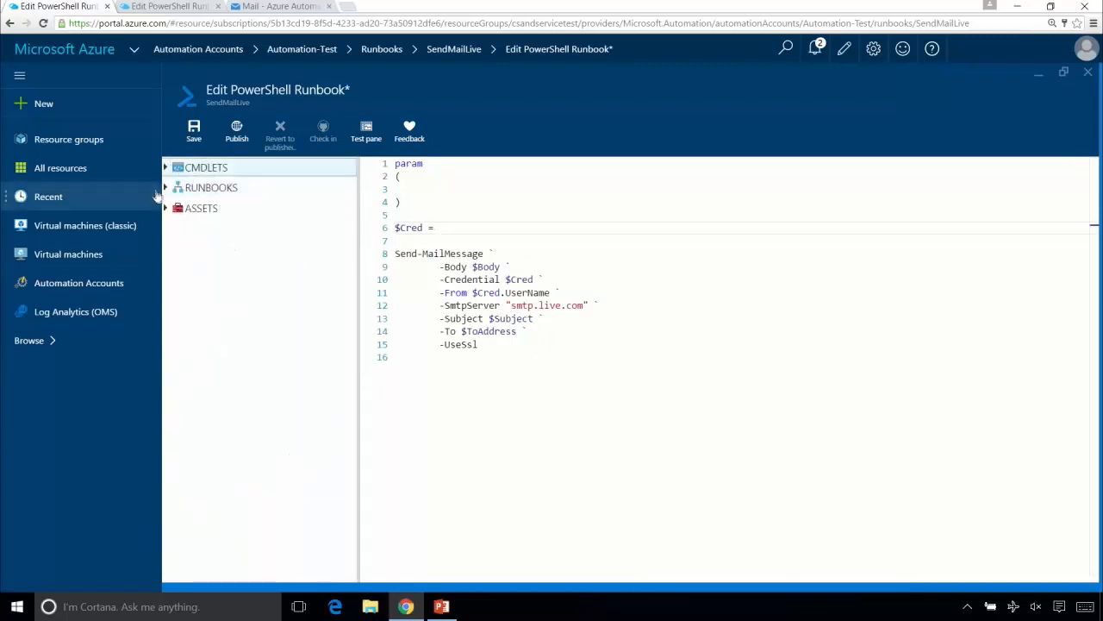
left_click(168, 188)
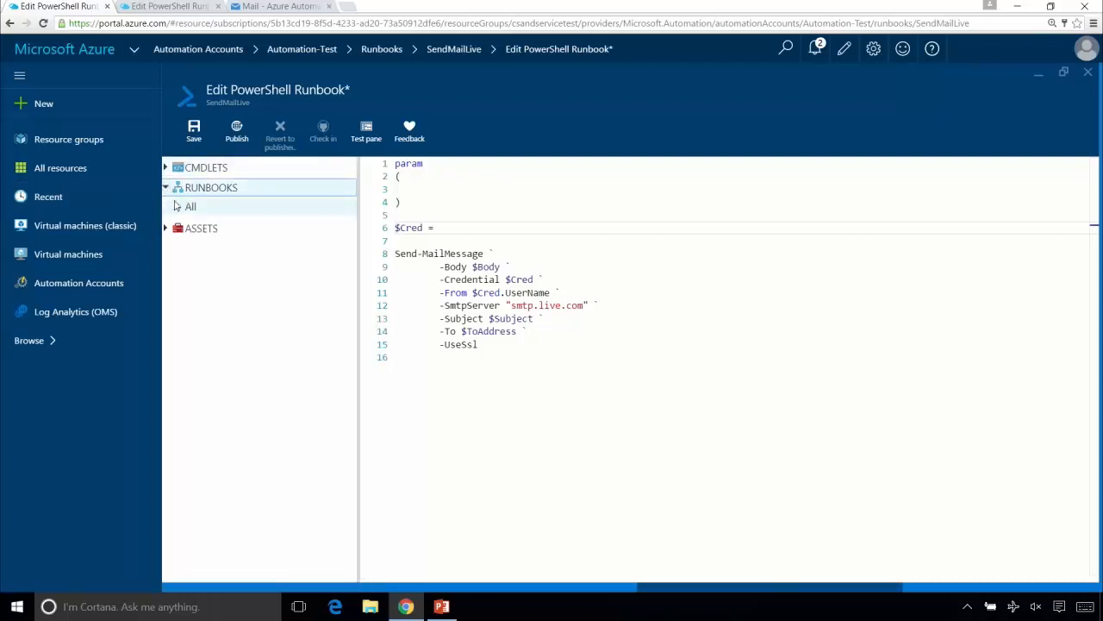
left_click(177, 207)
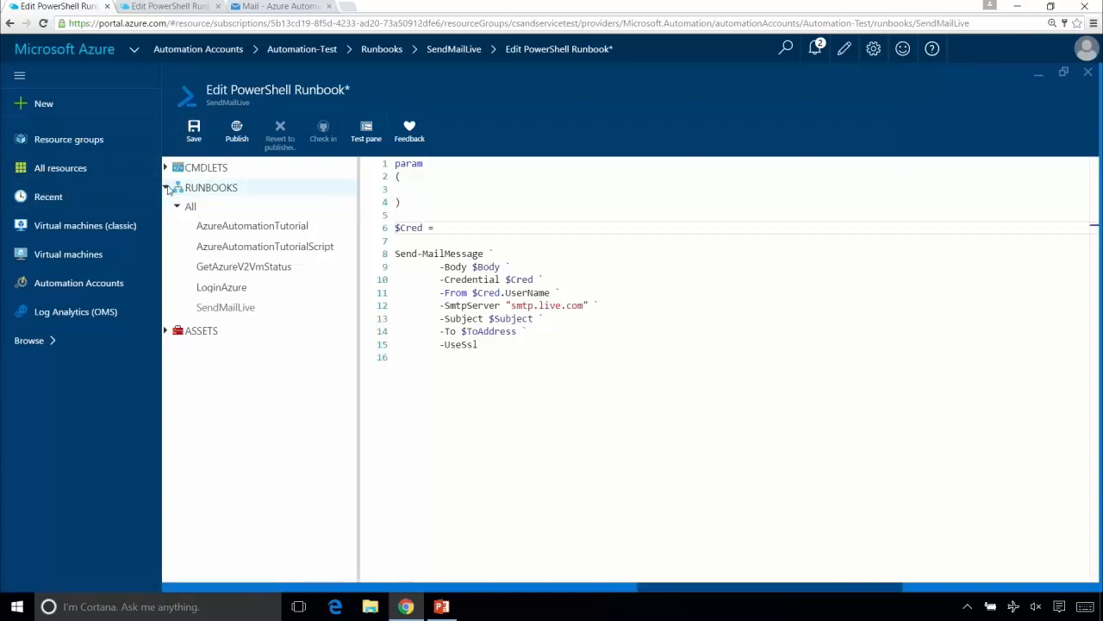
left_click(168, 189)
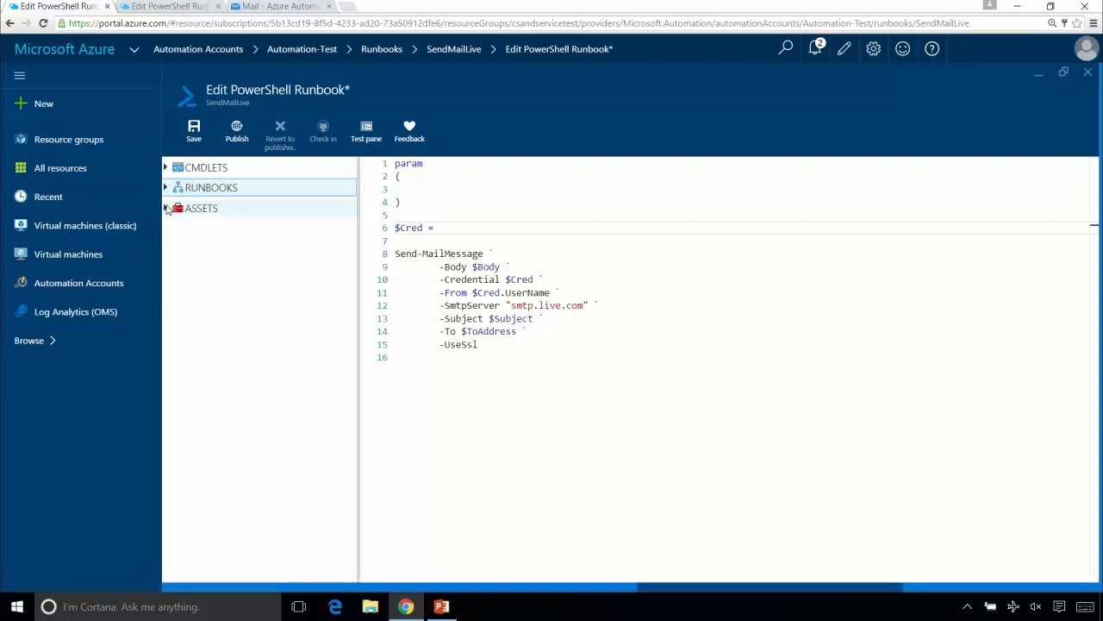
- Complete the $Cred assignment by adding the AutomationLiveCredential credential asset to the canvas as a Get-AutomationPSCredential call
left_click(167, 209)
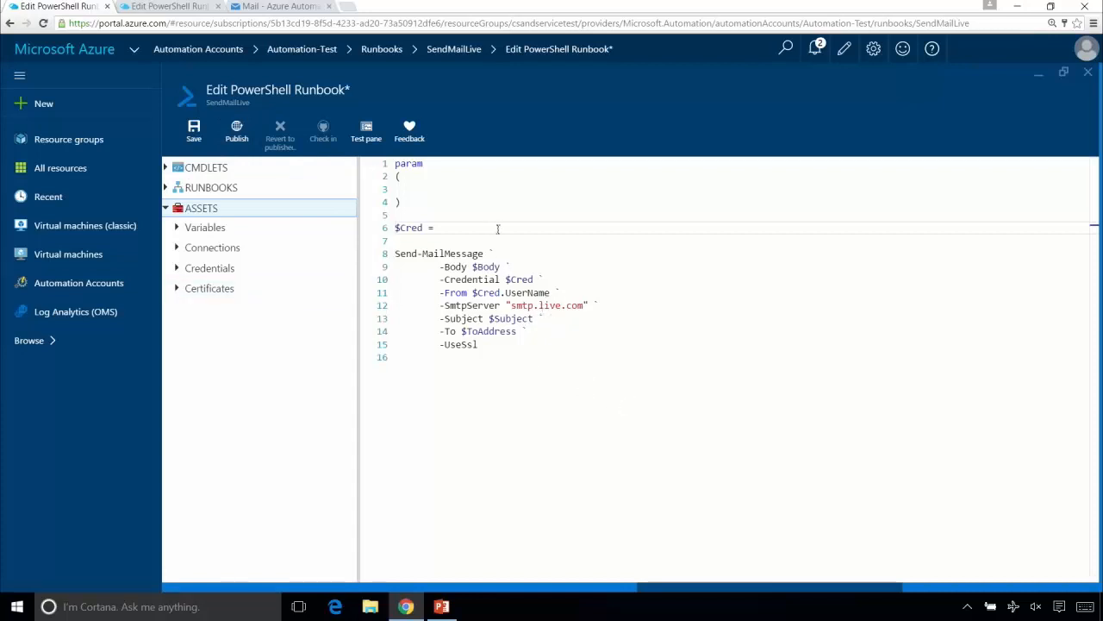
left_click(179, 230)
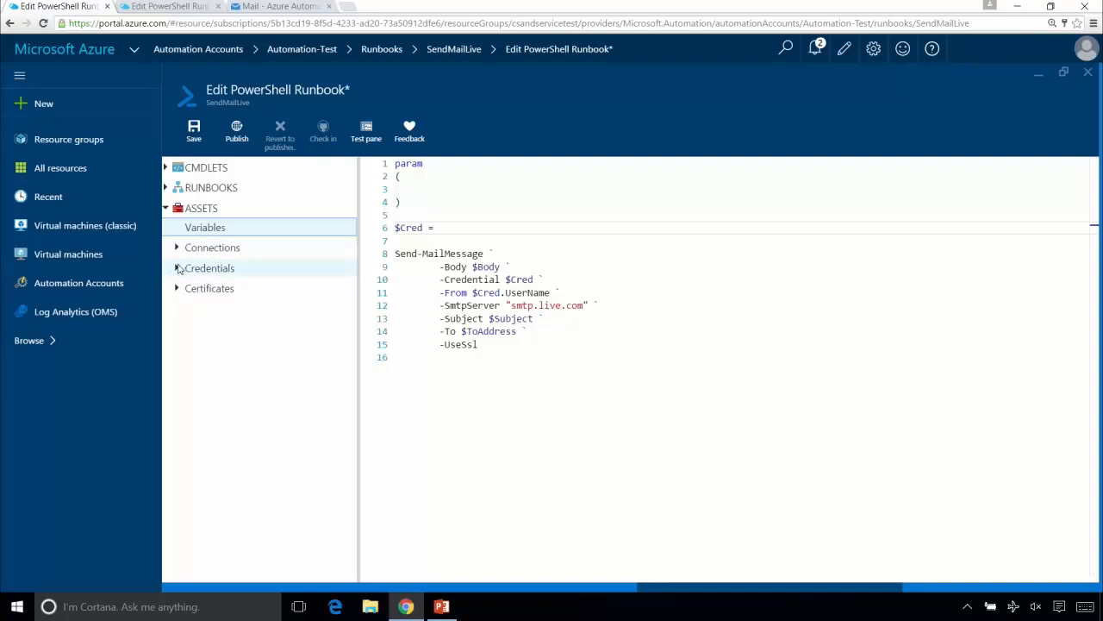
left_click(177, 269)
left_click(220, 290)
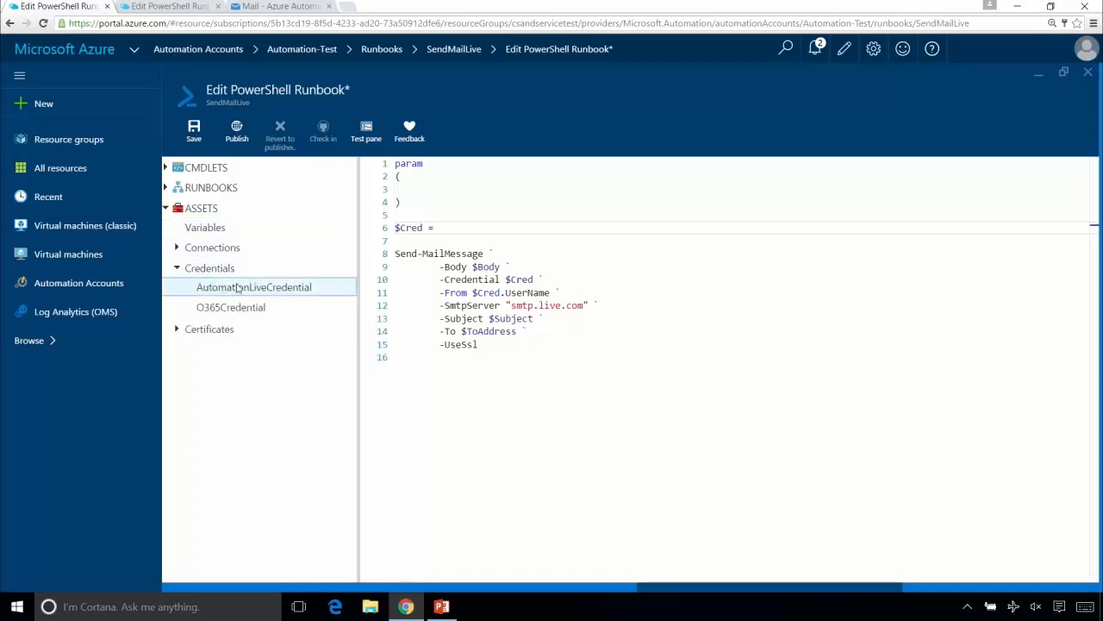
right_click(238, 290)
left_click(267, 301)
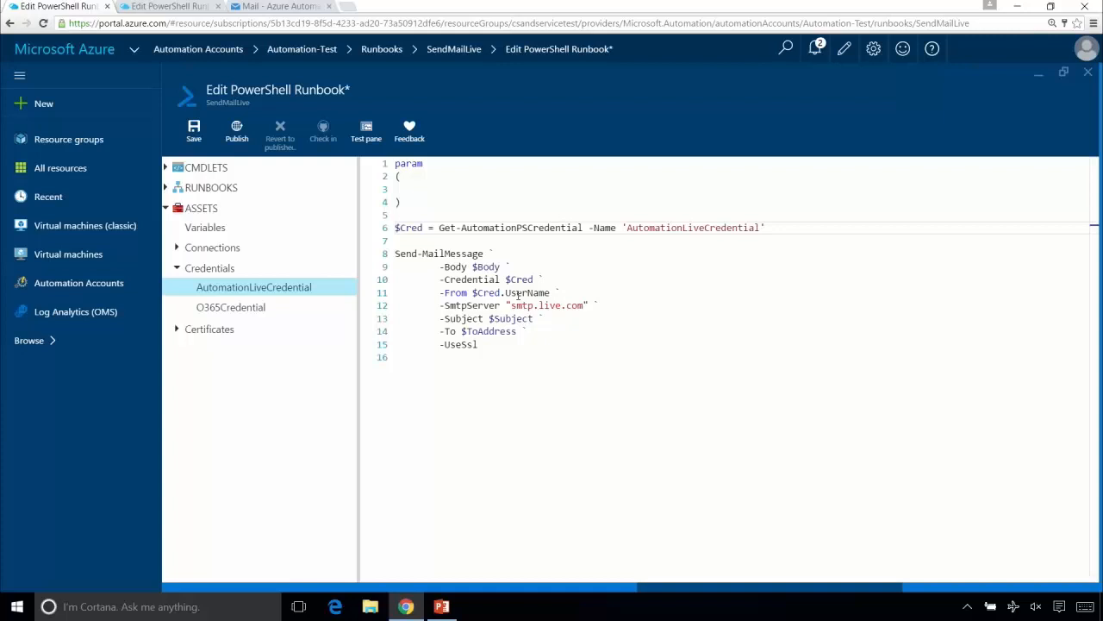
- Save the SendMailLive runbook and return to the Automation-Test account overview
left_click(197, 129)
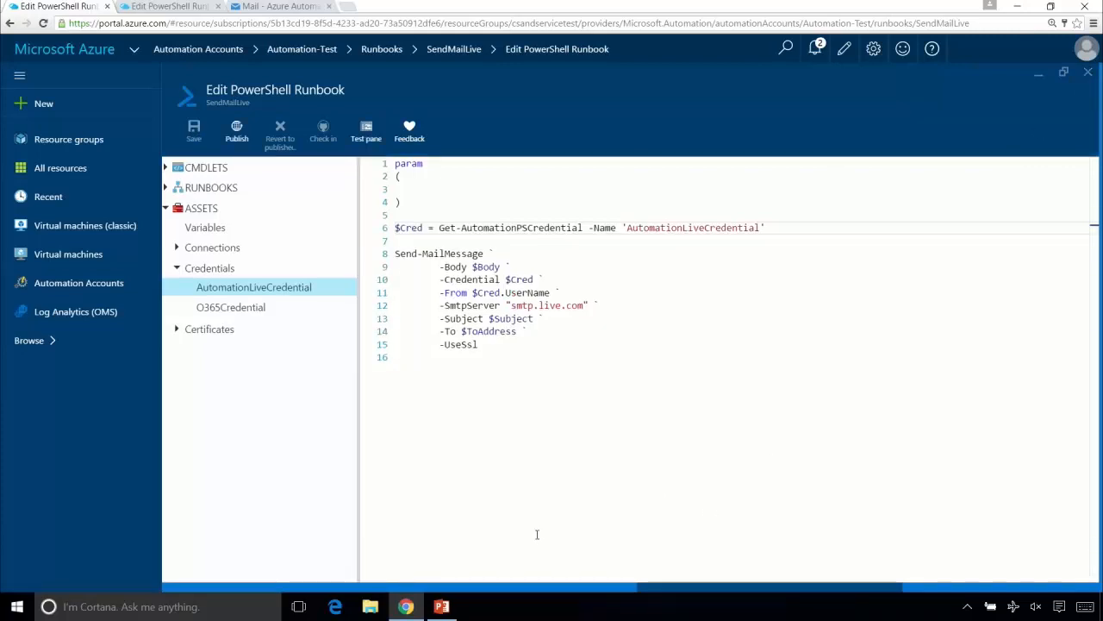
left_click(1087, 73)
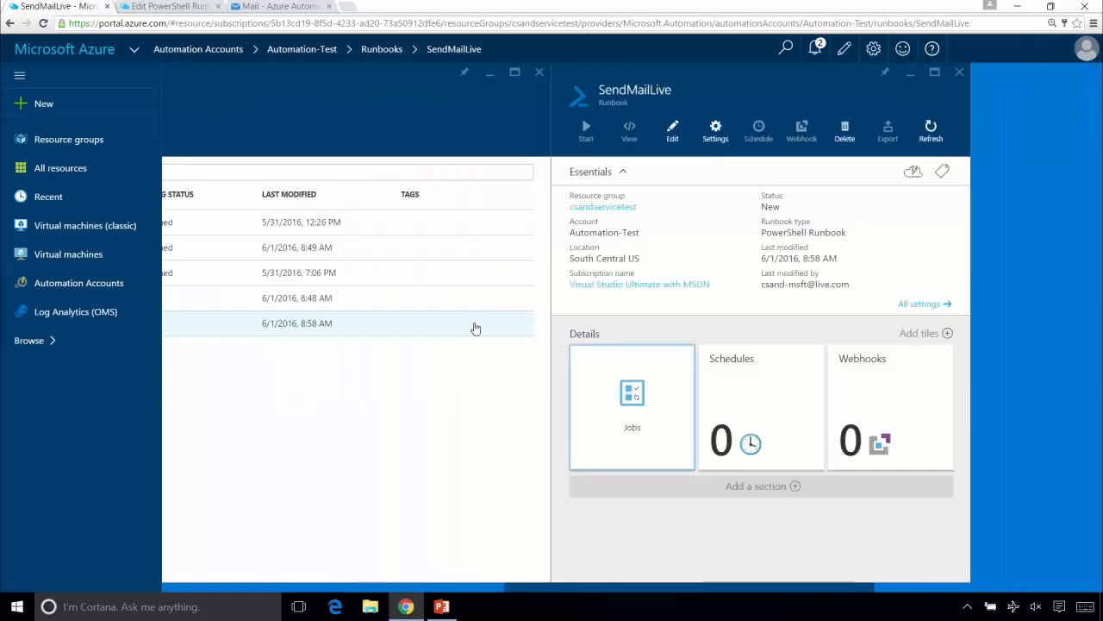
left_click(959, 72)
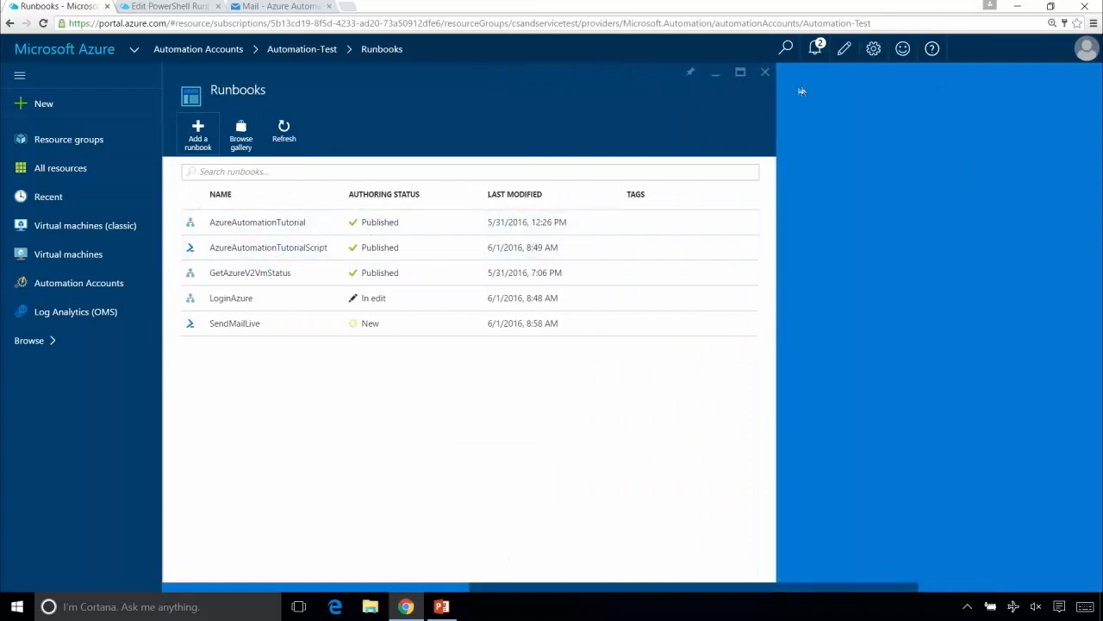
left_click(765, 74)
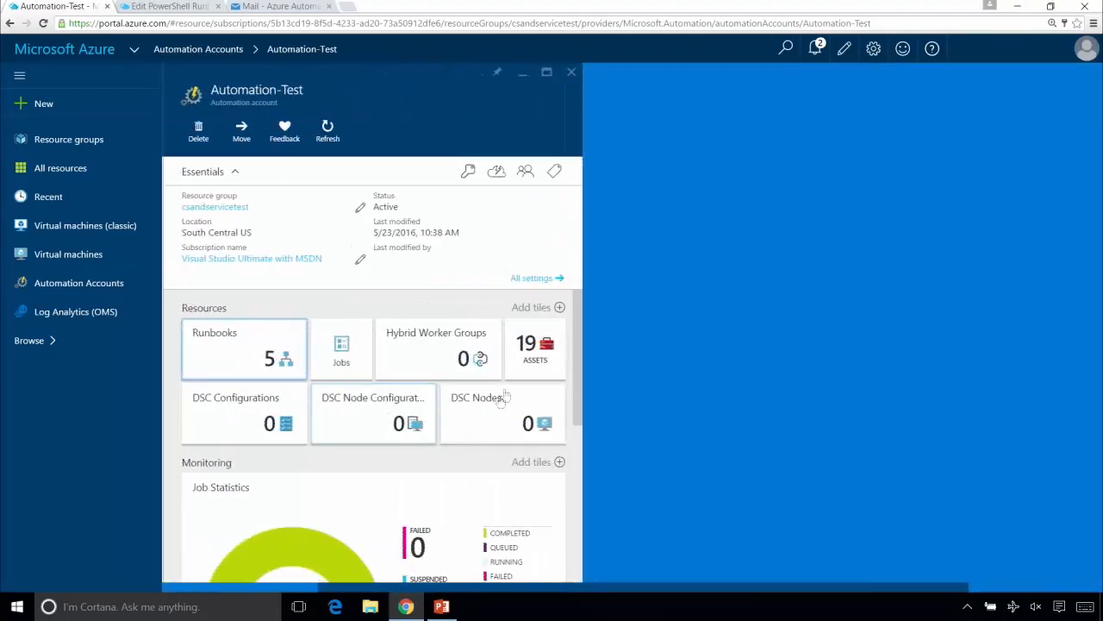
- Examine the details of the AutomationLiveCredential asset in the Automation-Test account, then return to the assets overview
left_click(524, 367)
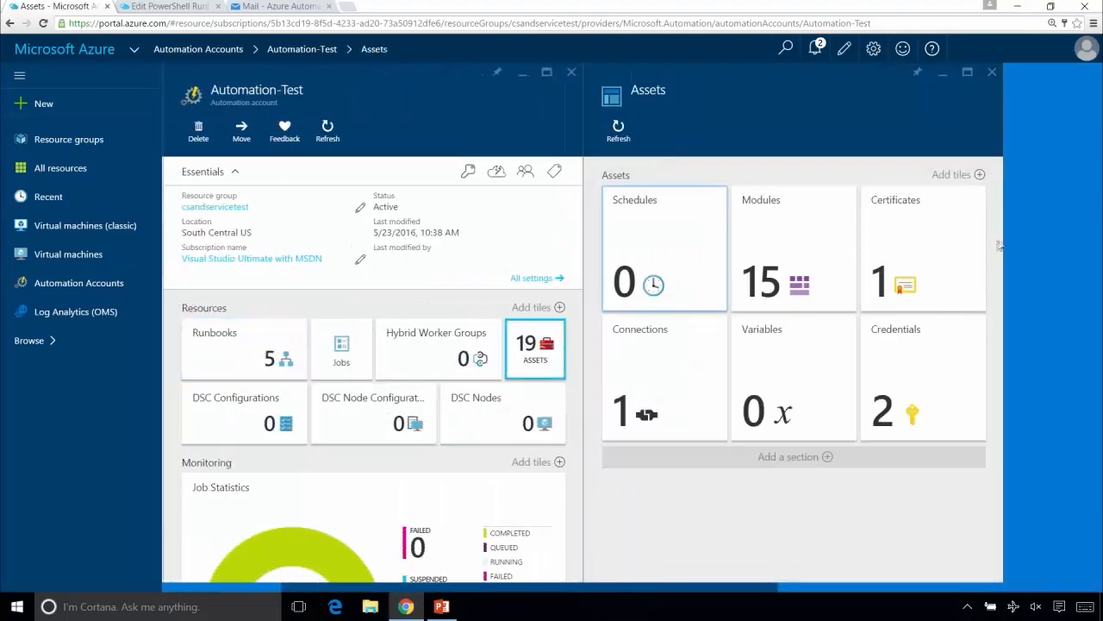
left_click(929, 368)
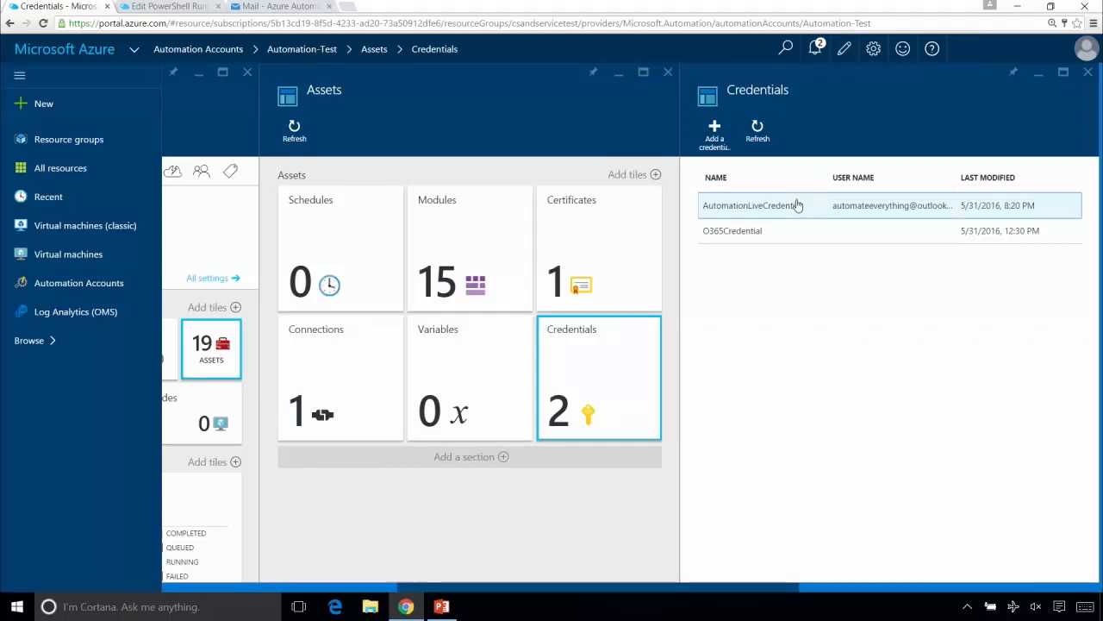
left_click(800, 205)
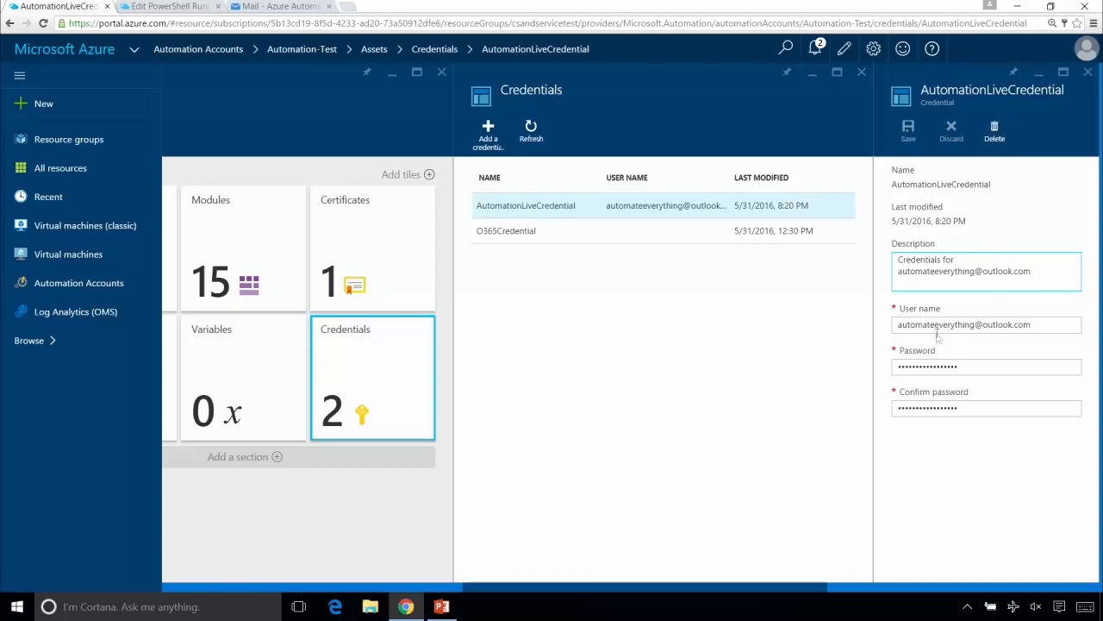
left_click(1087, 74)
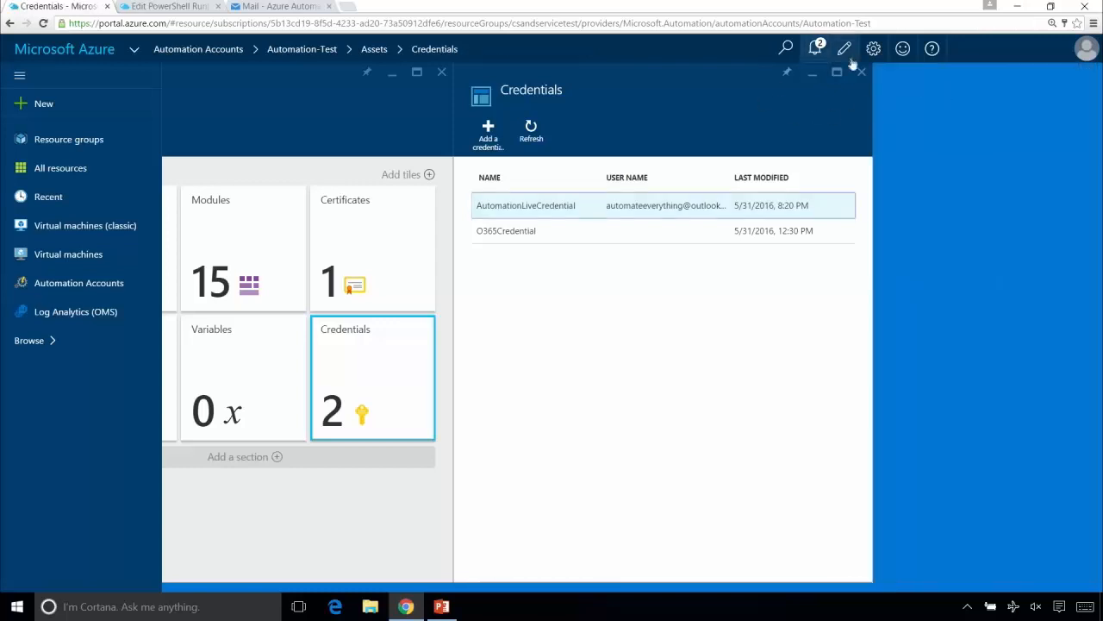
left_click(862, 73)
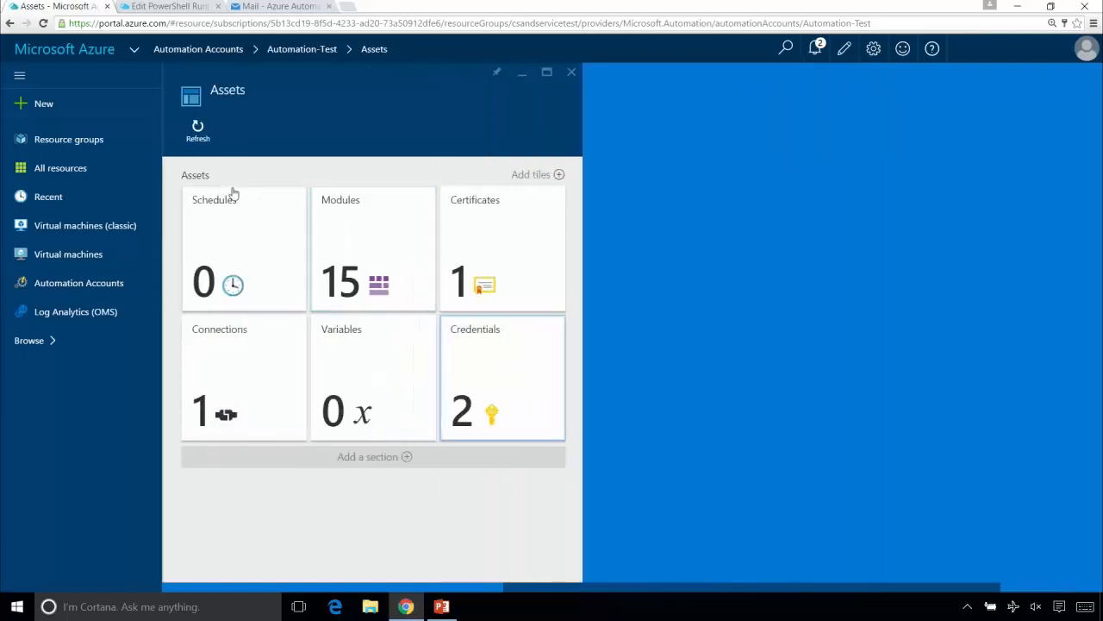
- Open the SendMailLive runbook from the Automation-Test runbooks list for editing
left_click(575, 76)
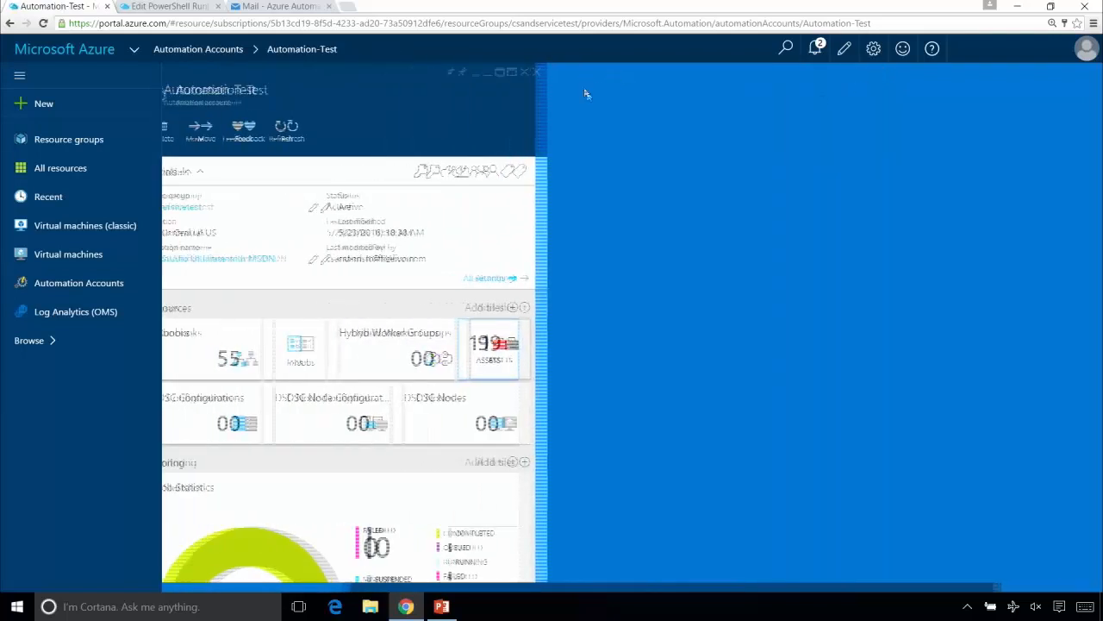
left_click(217, 352)
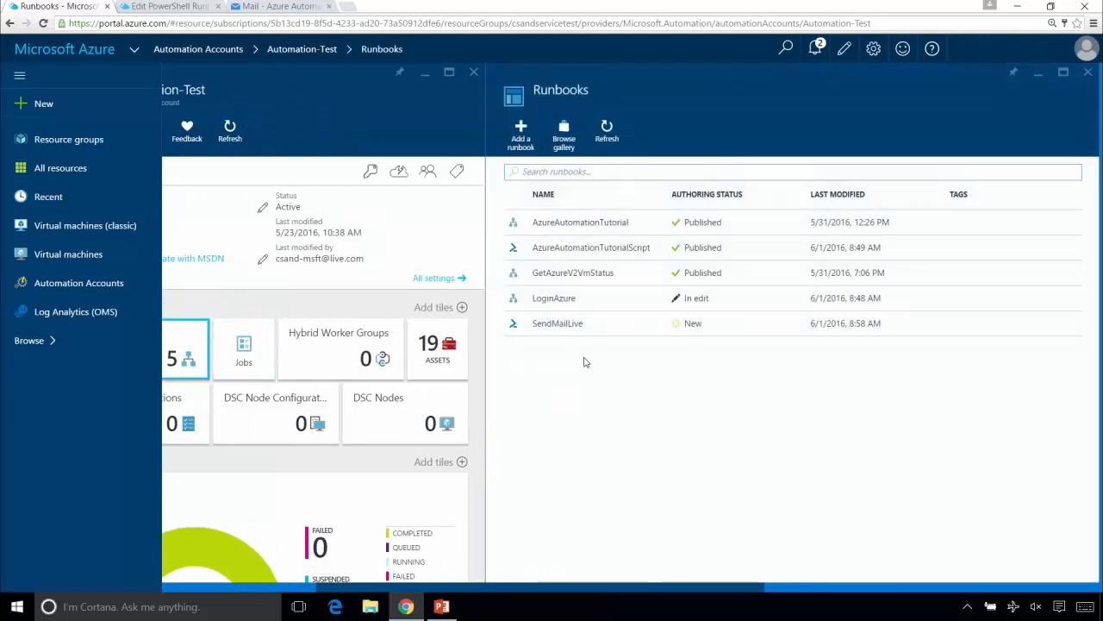
left_click(555, 324)
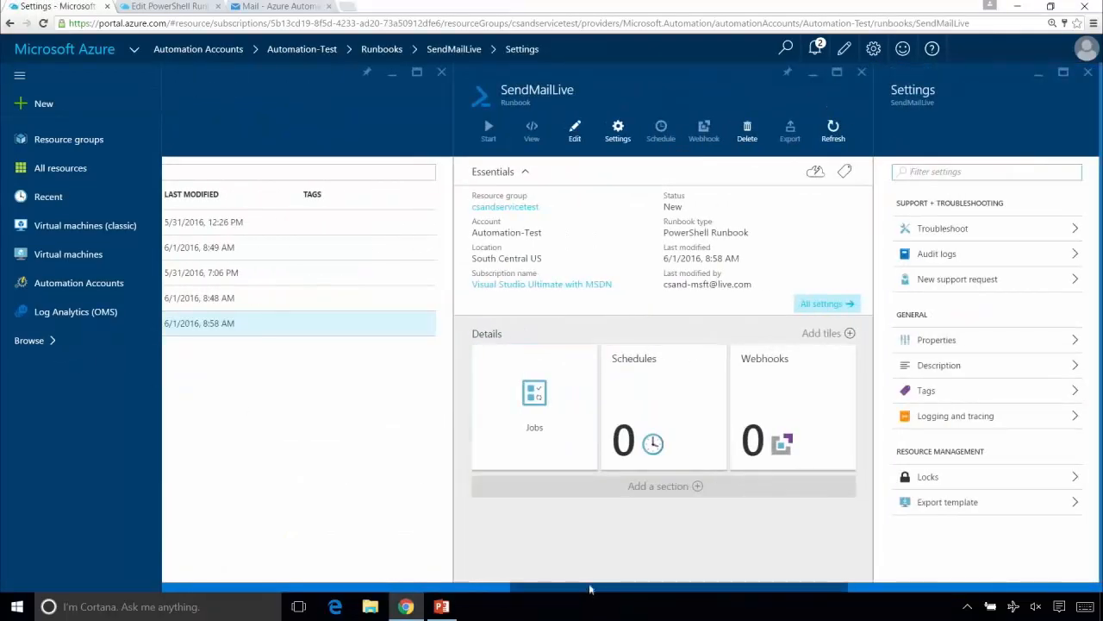
left_click_drag(590, 592, 463, 611)
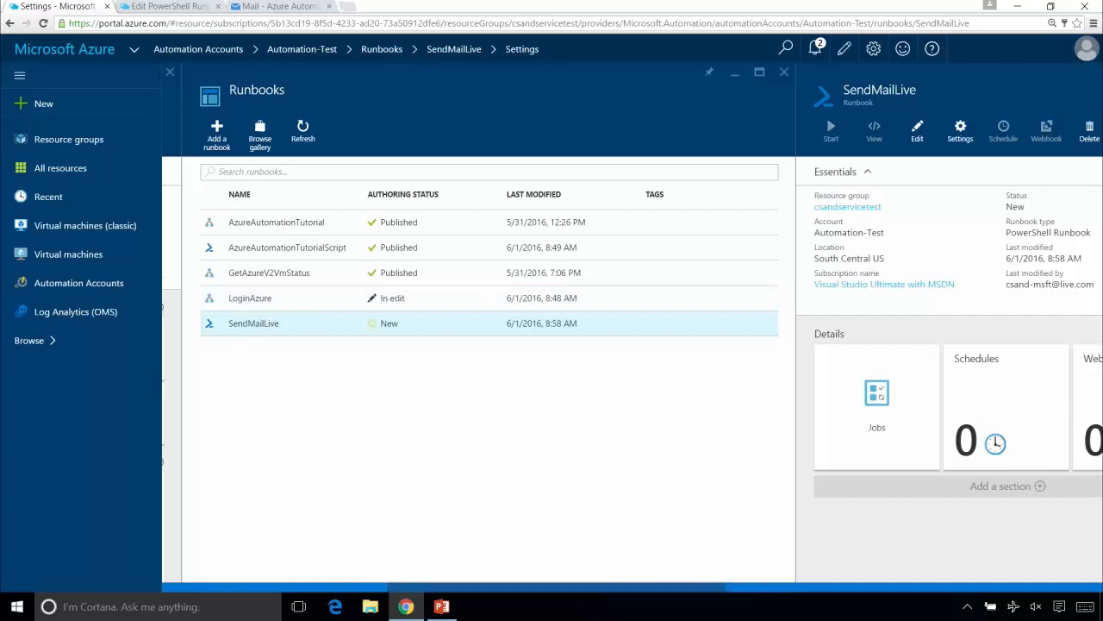
left_click_drag(608, 594, 715, 604)
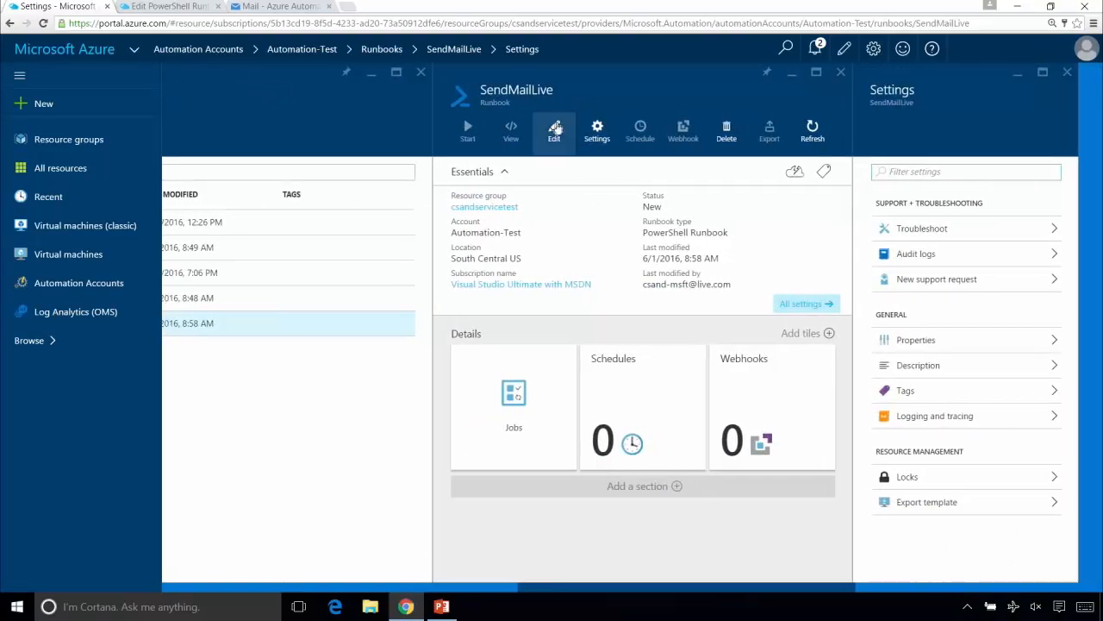
left_click(556, 128)
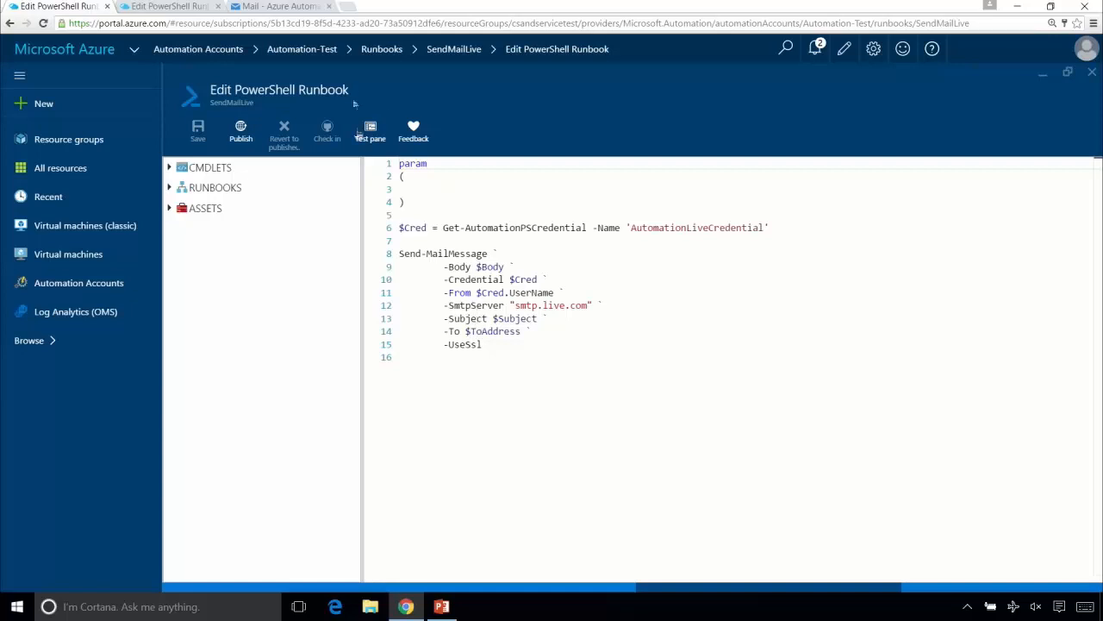
- Copy the mandatory string parameter definitions for $ToAddress, $Subject and $Body from the Automation-Production version of SendMailLive
left_click(176, 6)
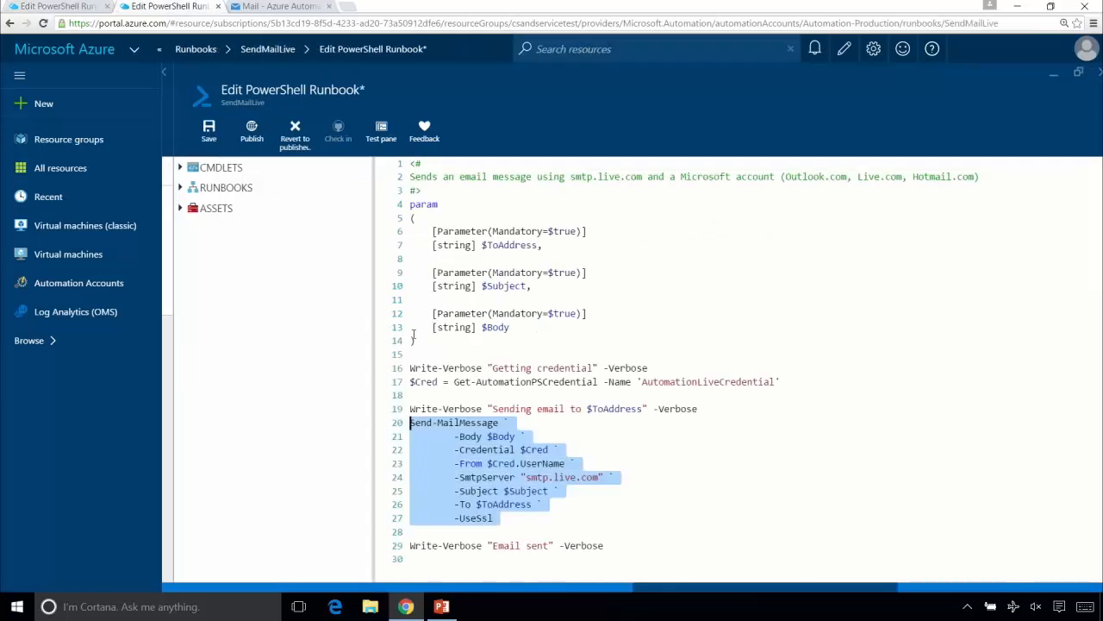
left_click(453, 210)
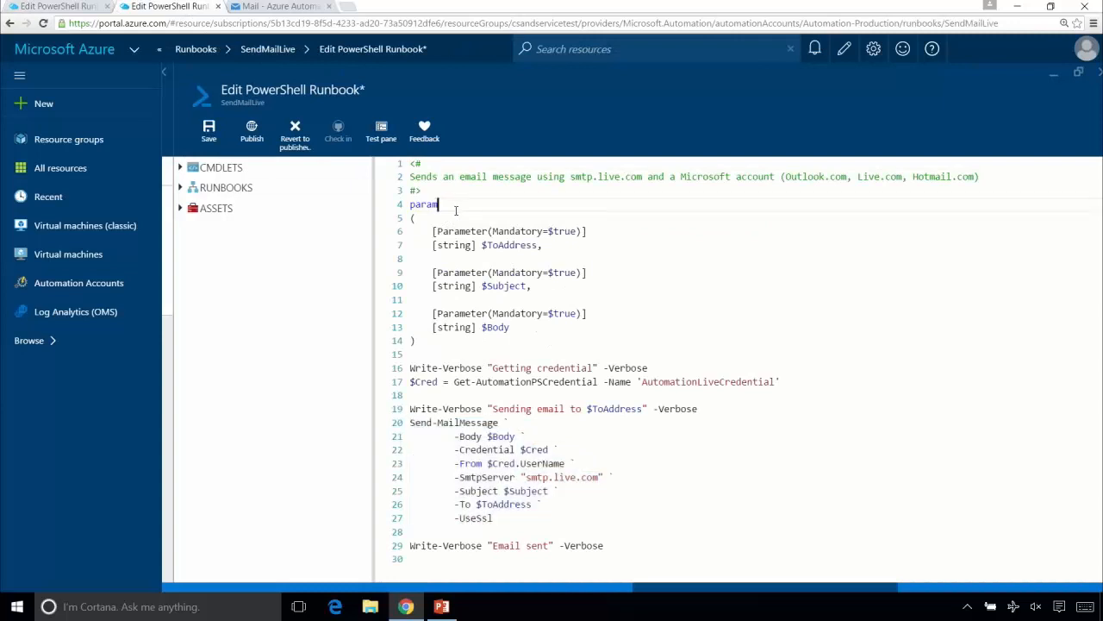
left_click(452, 218)
key("Down")
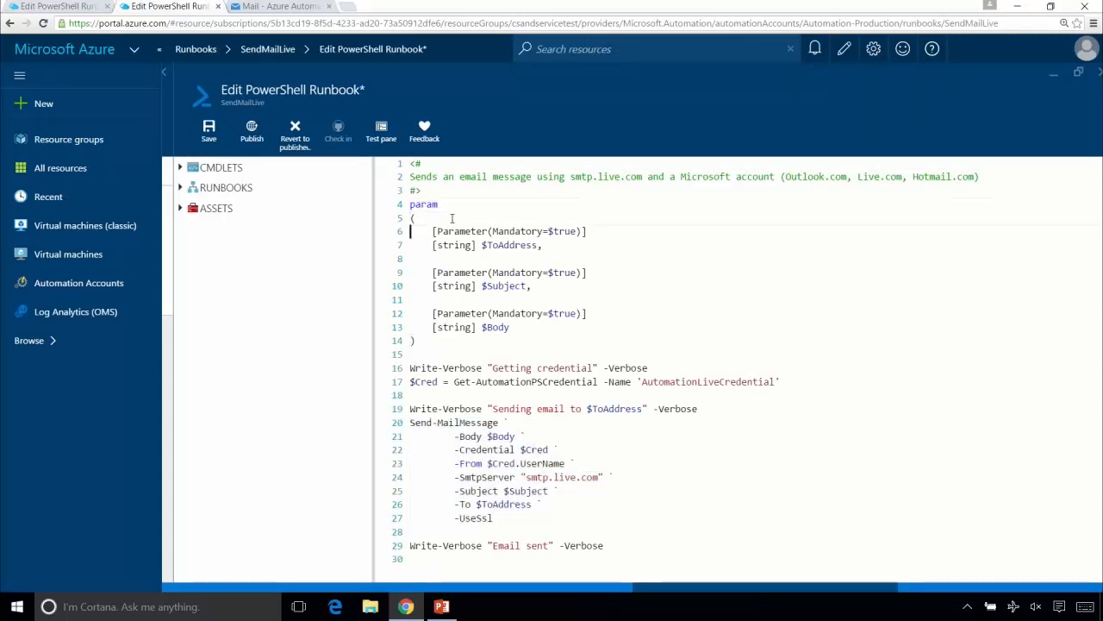
key("shift+Down")
key("shift+Down")
key("shift+Down")
key("shift+Down")
key("shift+Down")
key("shift+Down")
key("shift+Down")
key("shift+Down")
key("ctrl+c")
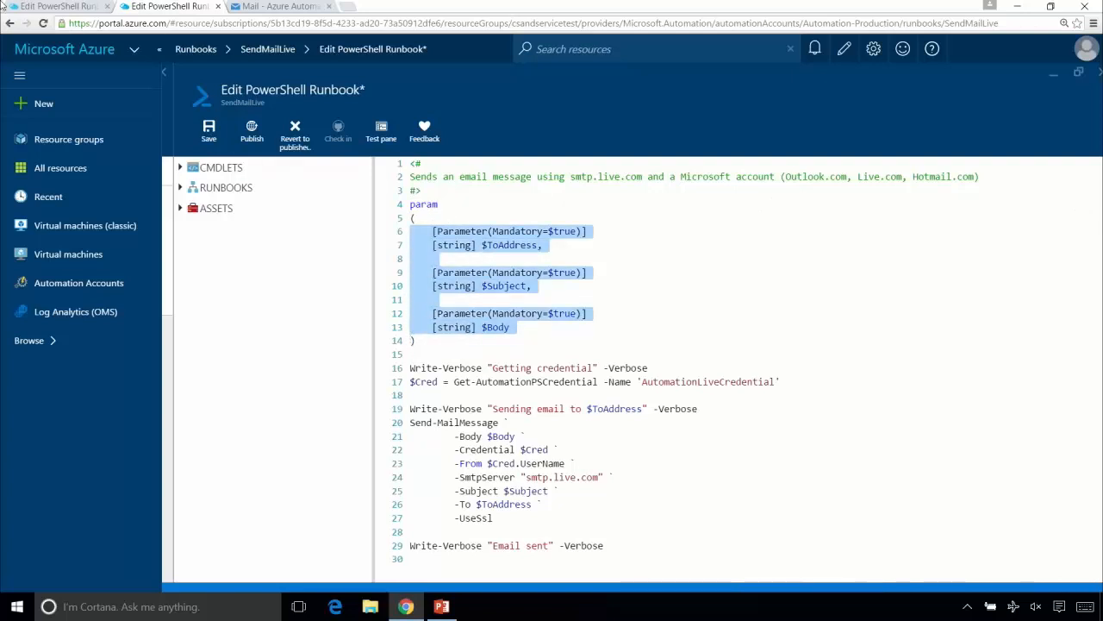
- Paste the $ToAddress, $Subject and $Body parameter definitions over the blank line in the Automation-Test runbook's param block
left_click(47, 7)
left_click(405, 184)
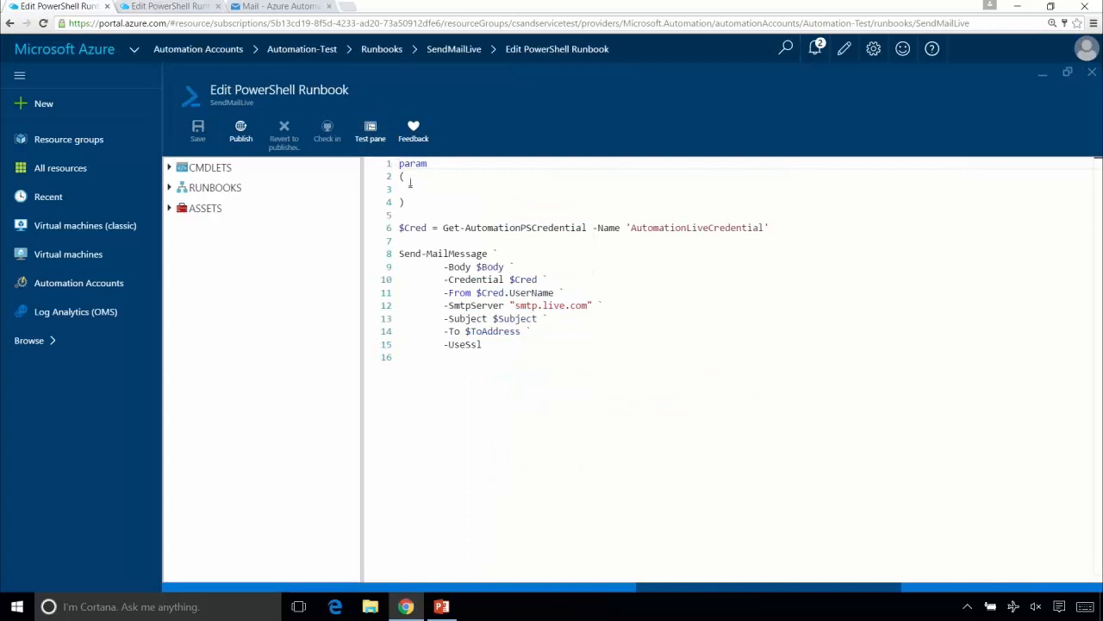
key("shift+Down")
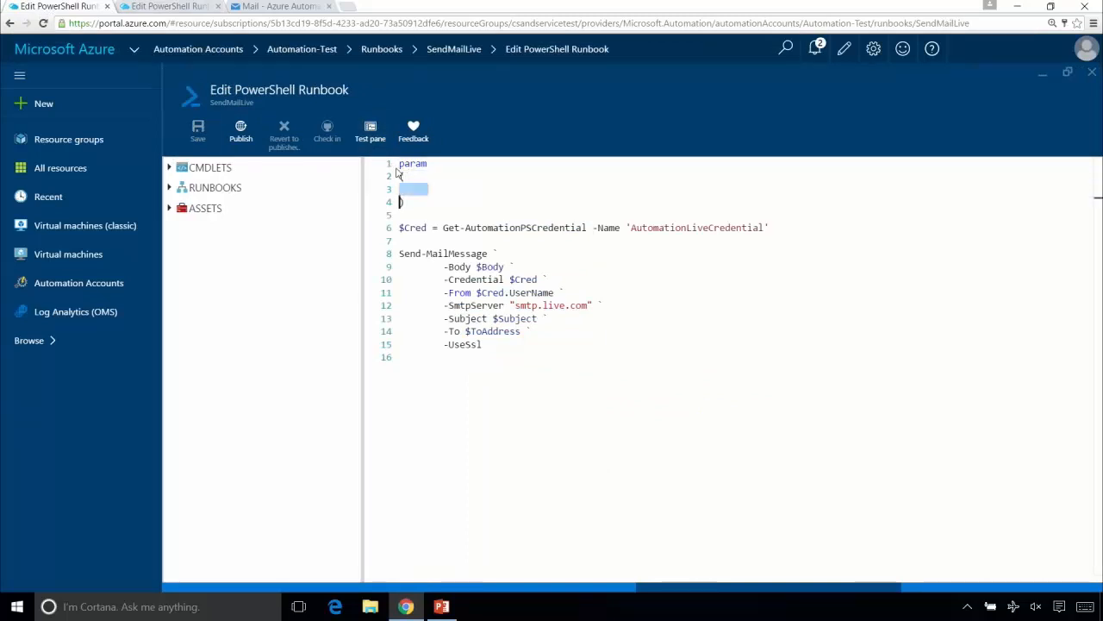
key("ctrl+v")
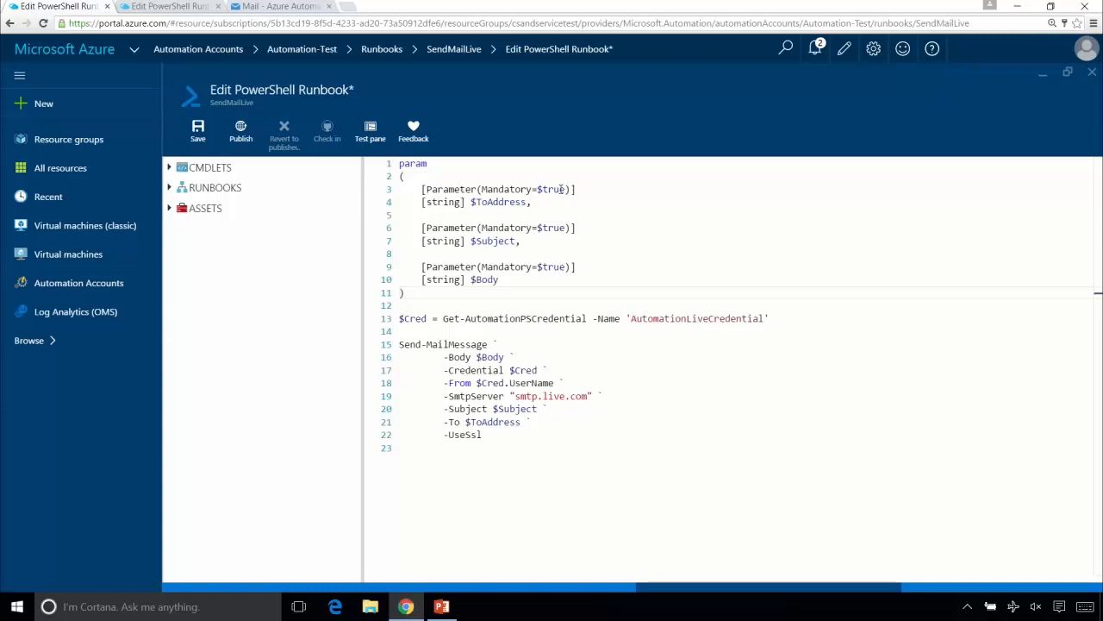
- Delete the [Parameter(Mandatory=$true)] line above $ToAddress, and undo the deletion
left_click(557, 176)
key("Right")
key("shift+Down")
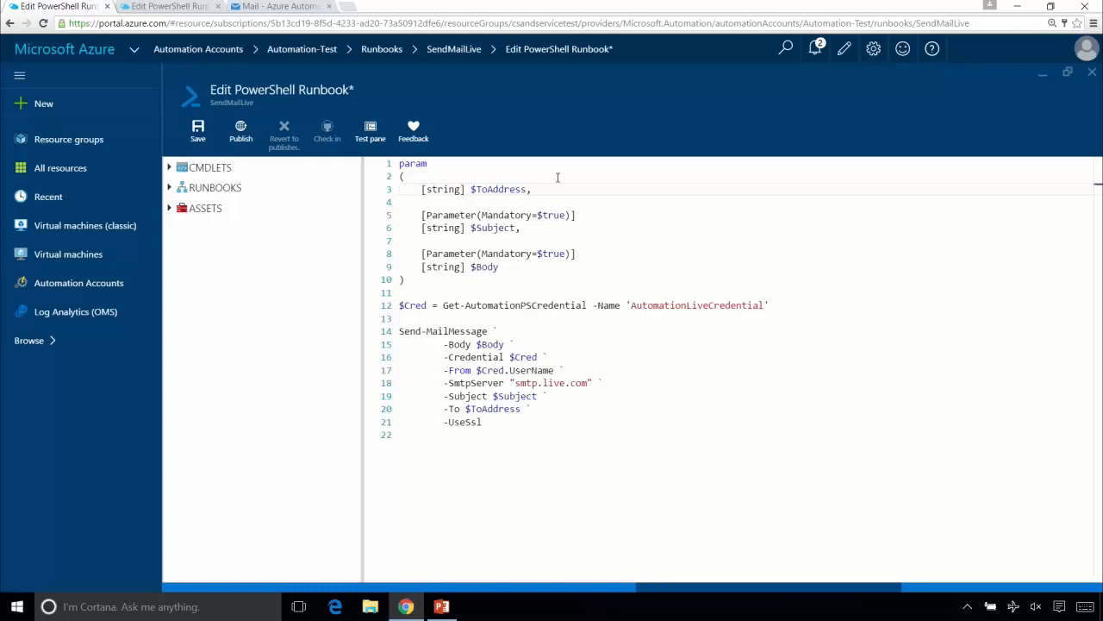
key("ctrl+z")
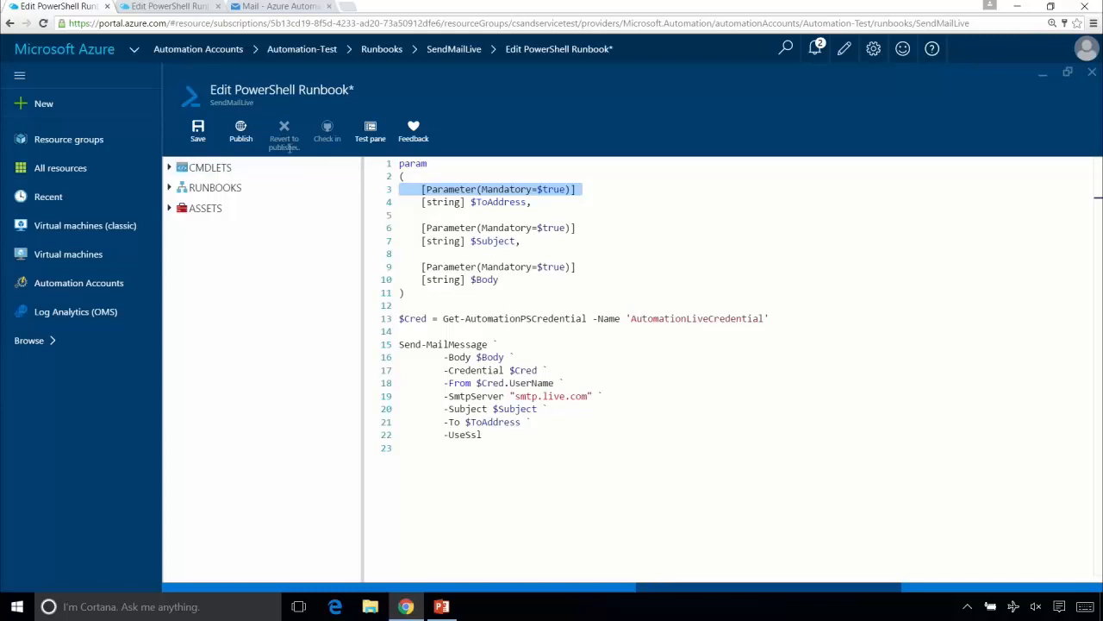
- Save the runbook and enter the recipient's e-mail address as the ToAddress parameter for a test run
left_click(207, 129)
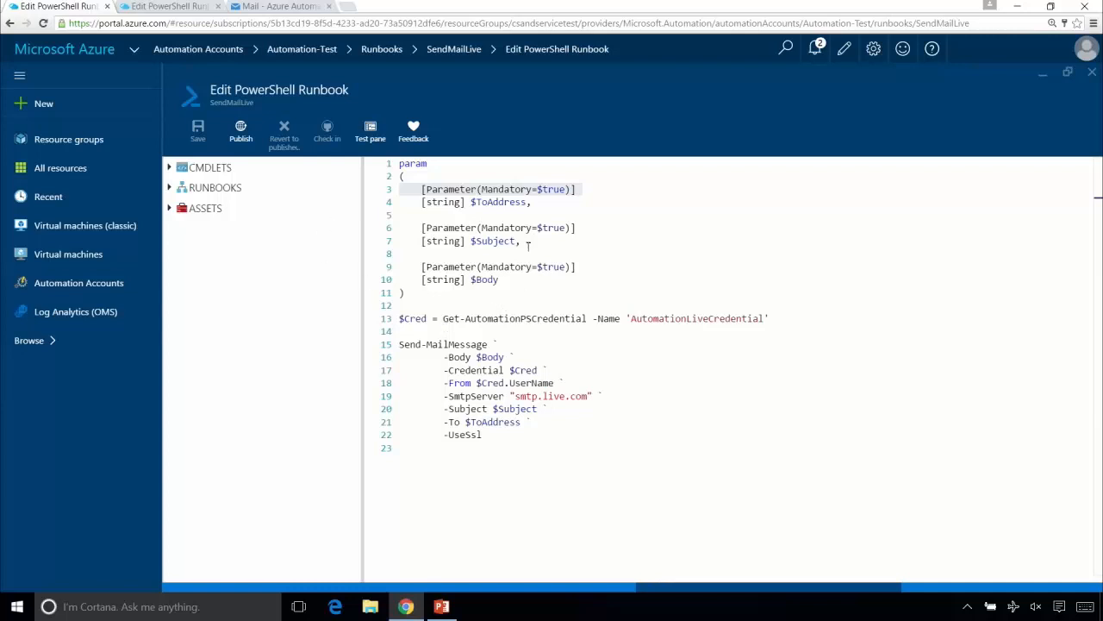
left_click(372, 129)
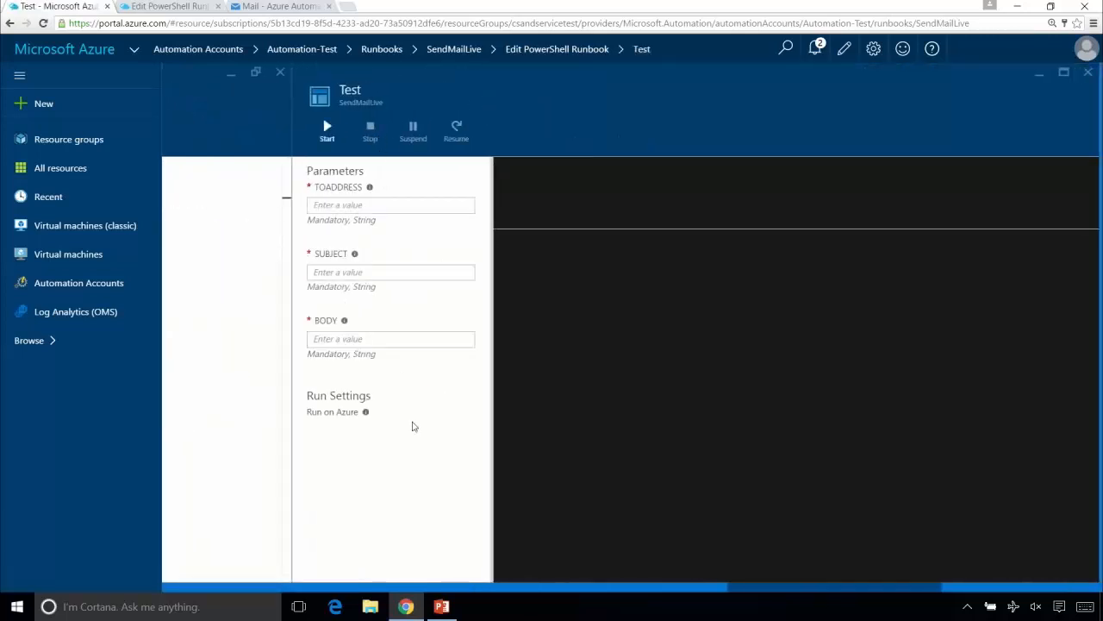
left_click(417, 201)
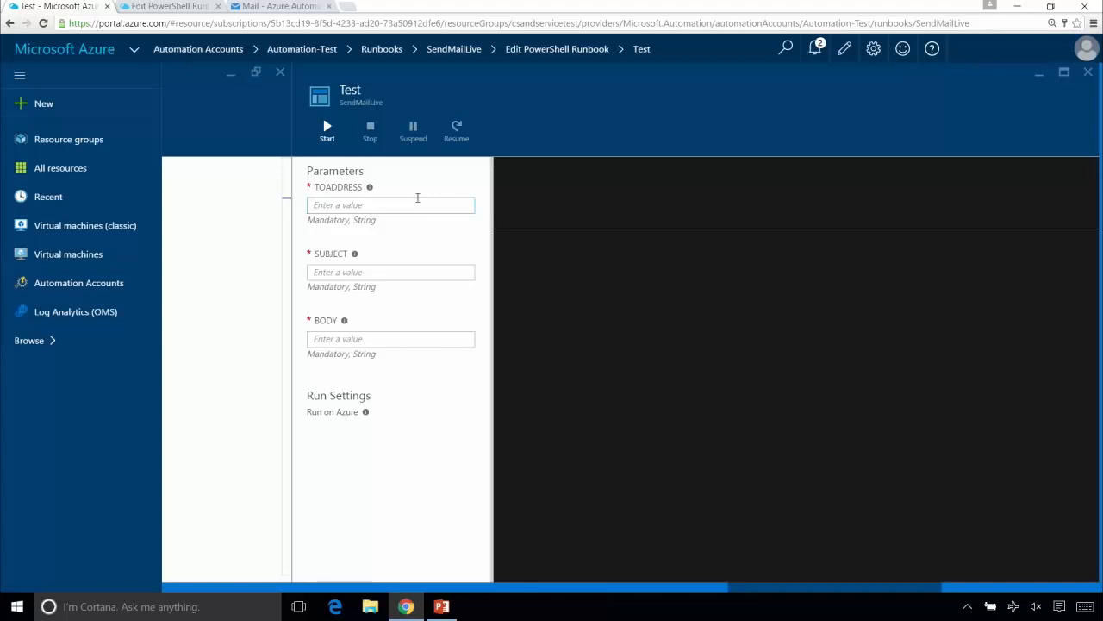
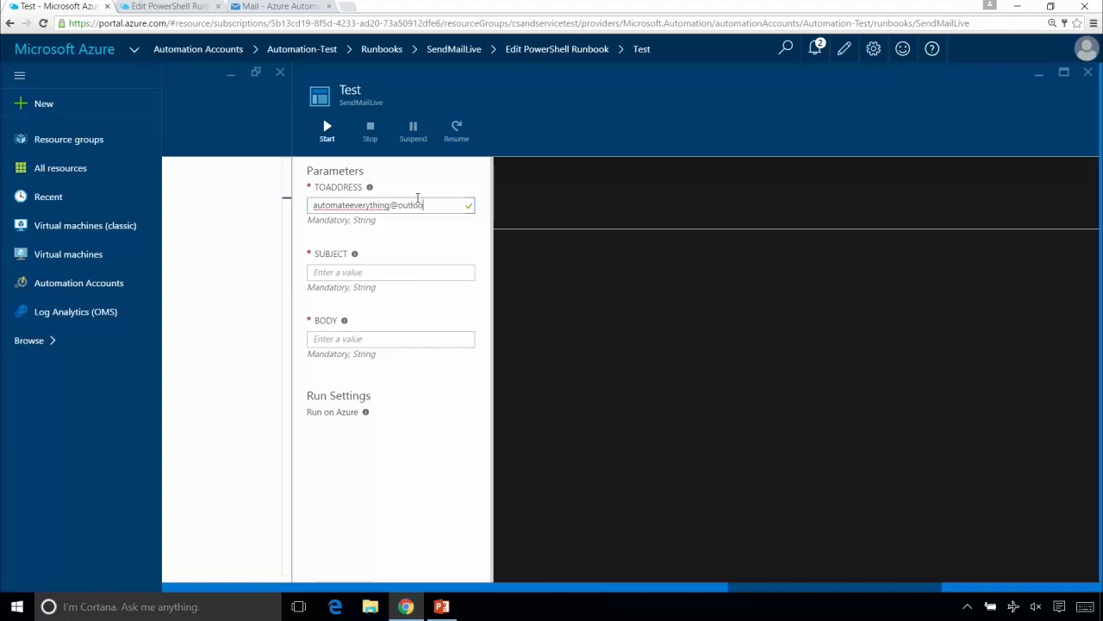
- Set the test Subject to Hello and the Body to World, and start the test run
left_click(383, 274)
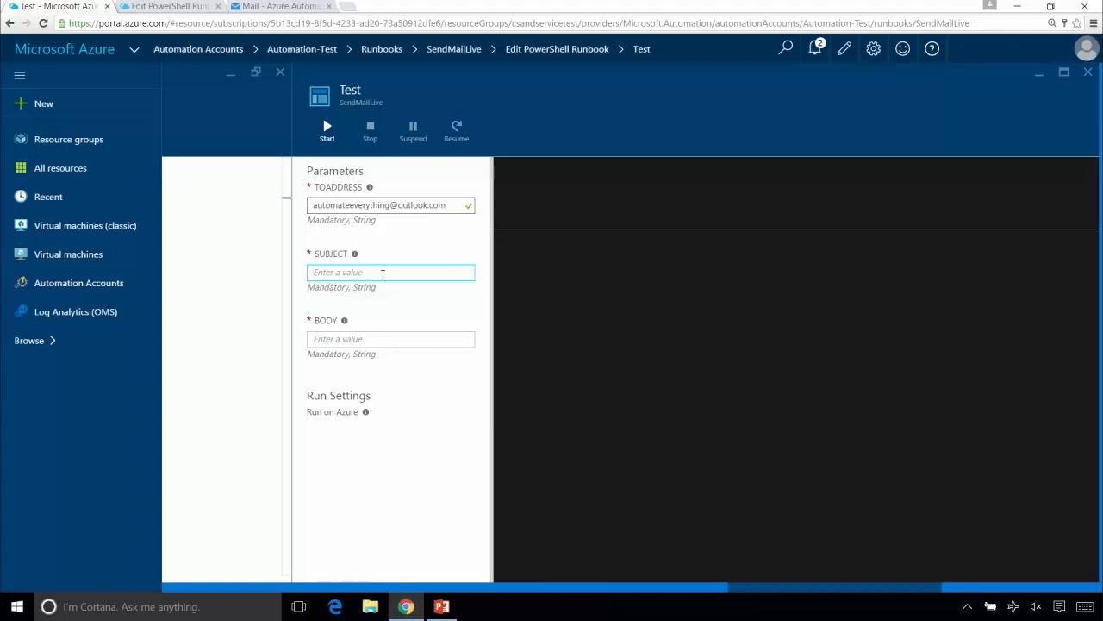
type("Hell")
key("BackSpace")
key("BackSpace")
key("BackSpace")
type("ello")
key("Tab")
type("World")
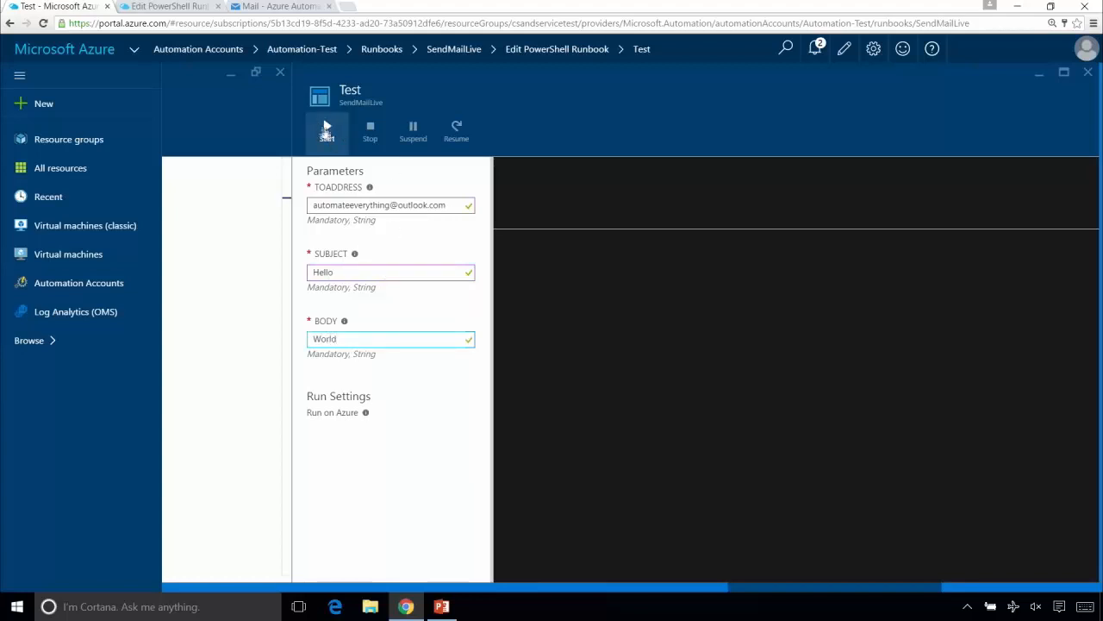
left_click(328, 129)
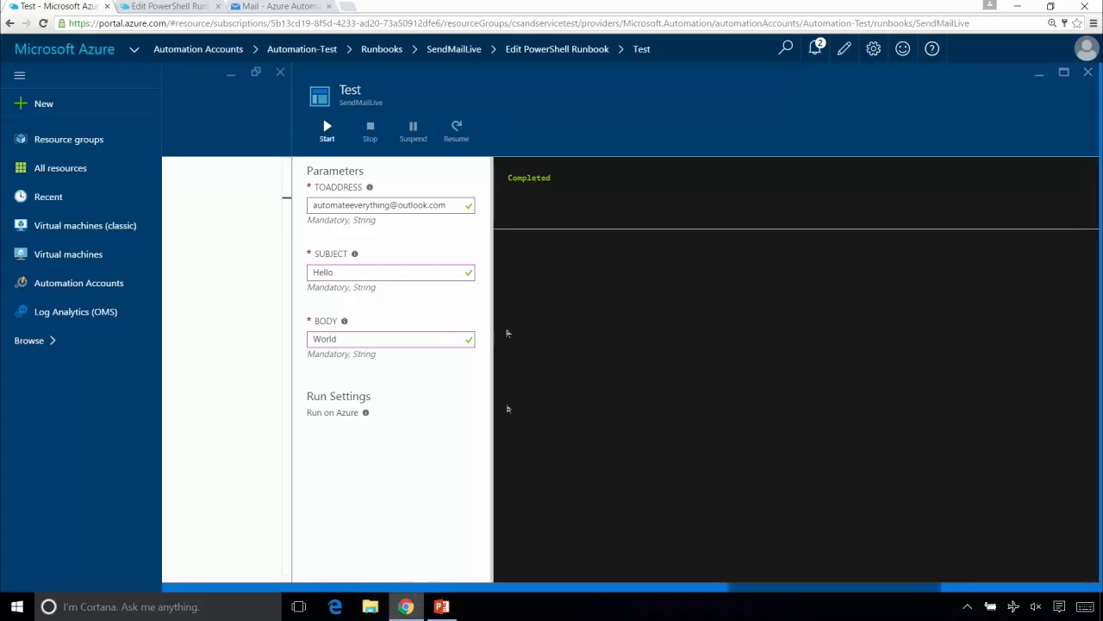
- Check the refreshed Outlook Mail inbox for the test message, and return to the runbook's script by closing the test view
left_click(295, 6)
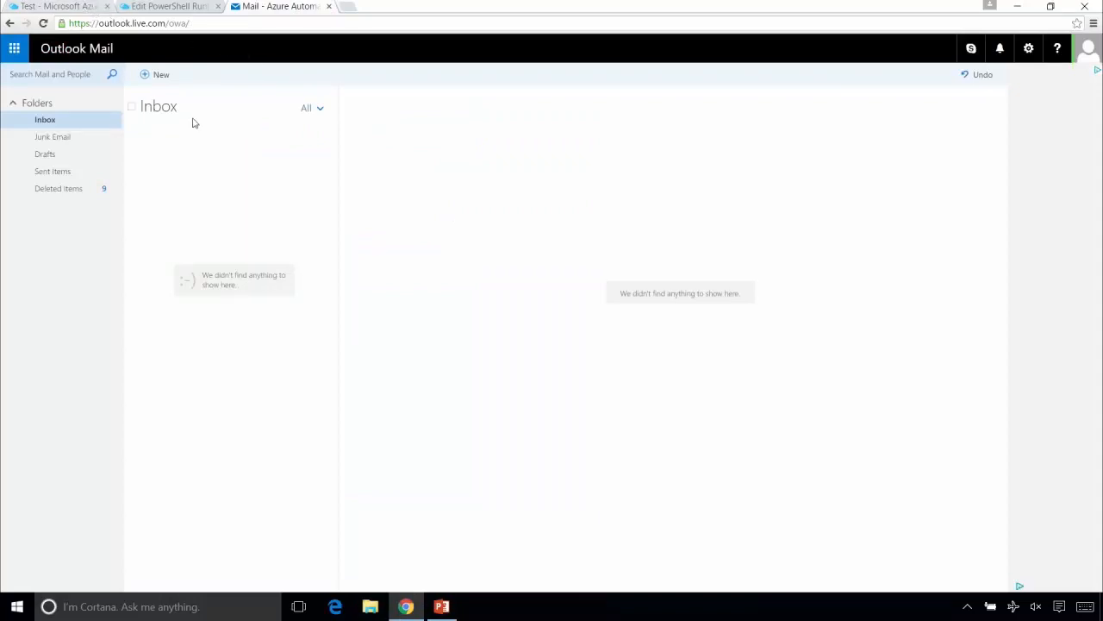
key("F5")
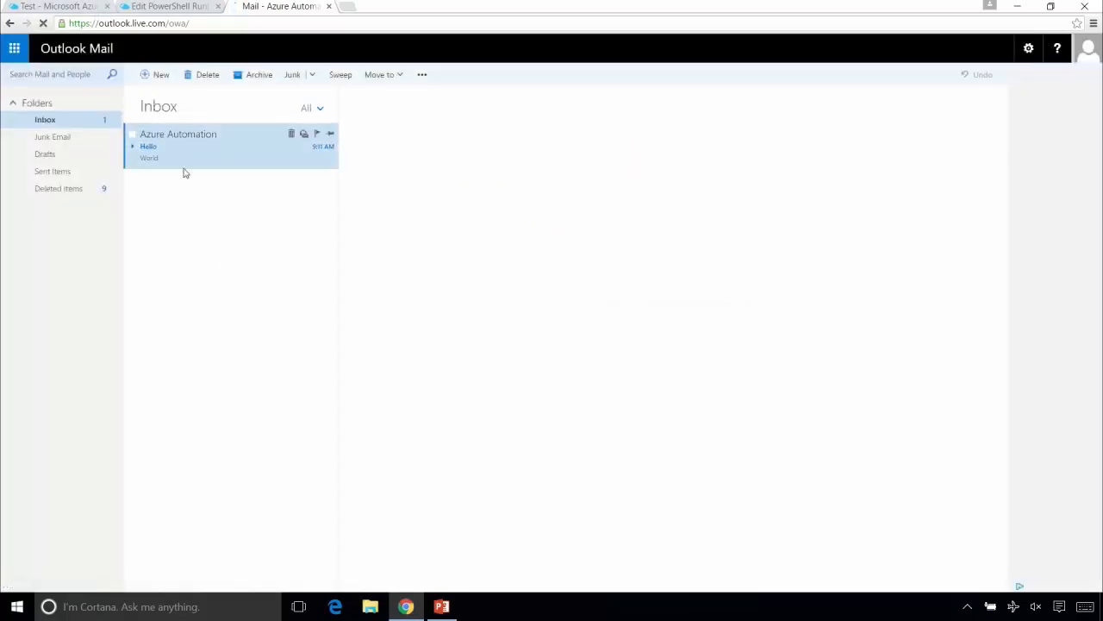
left_click(89, 6)
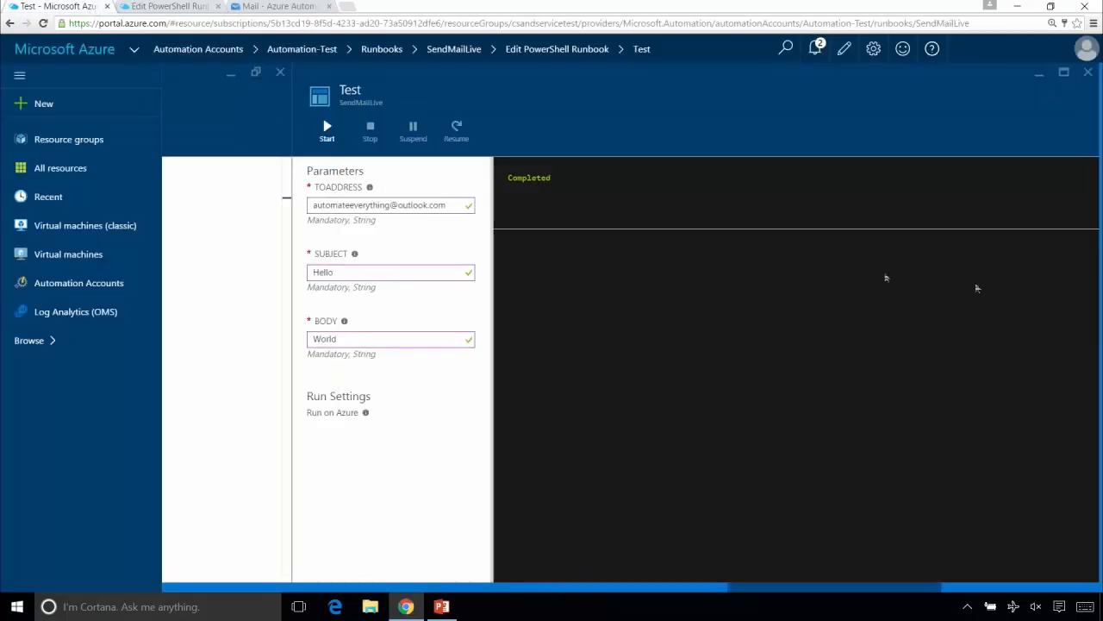
left_click(1088, 73)
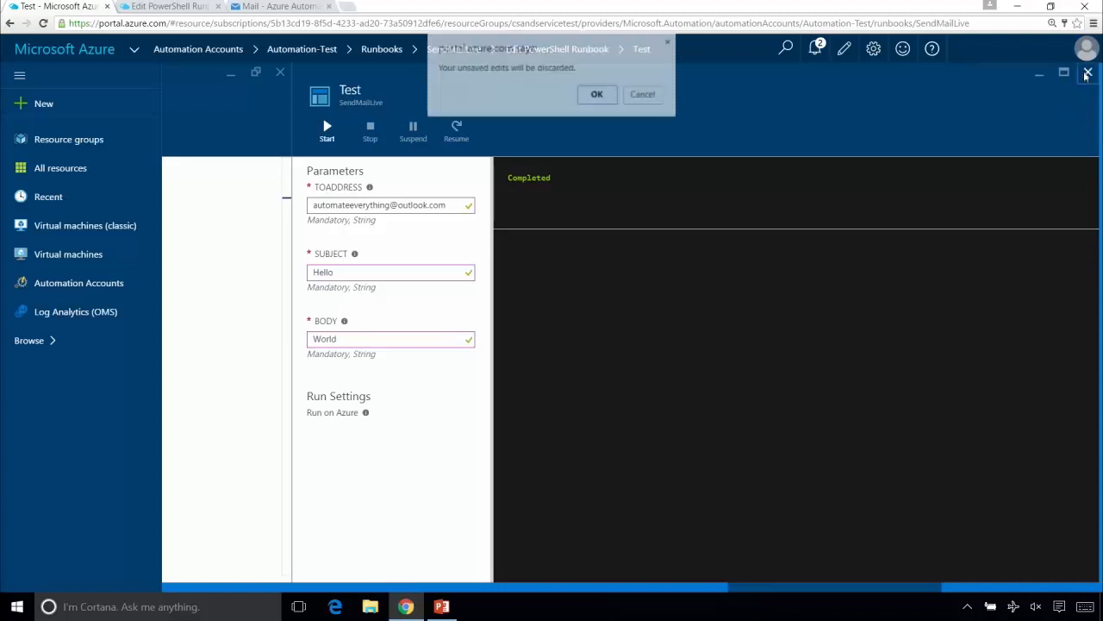
left_click(597, 94)
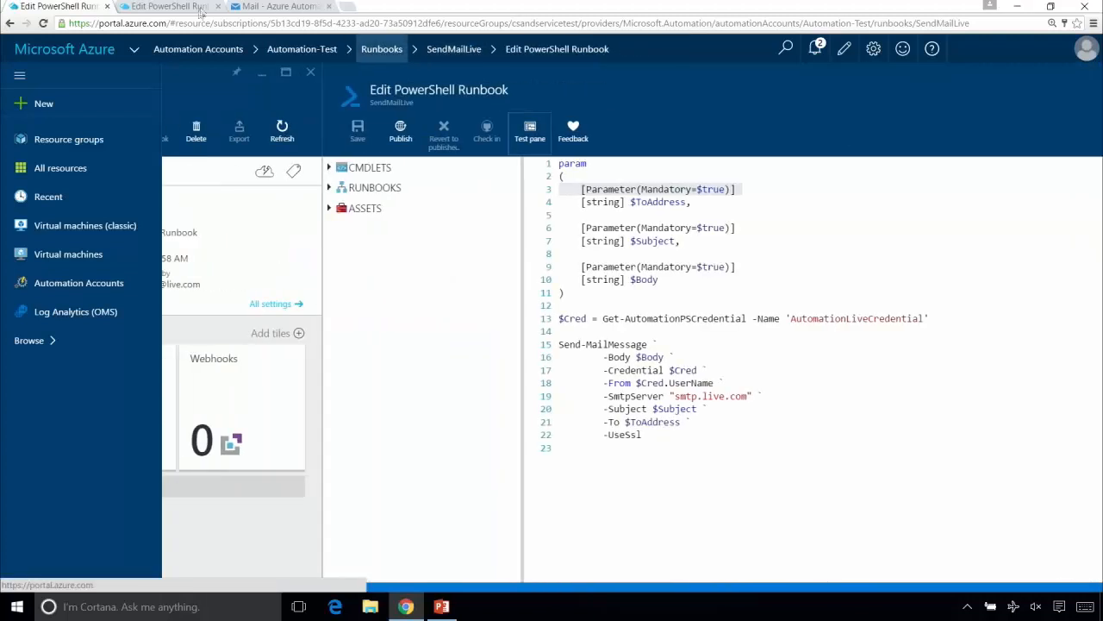
- Copy the script body with its Write-Verbose lines, from "Getting credential" to "Email sent", from the Automation-Production version of SendMailLive
left_click(168, 7)
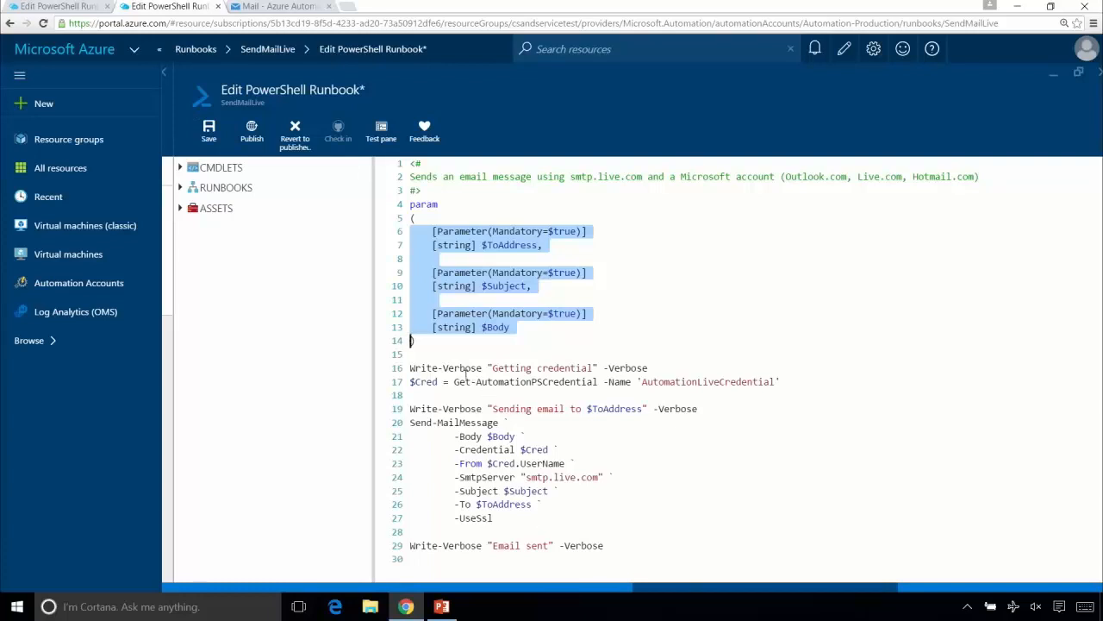
left_click(462, 357)
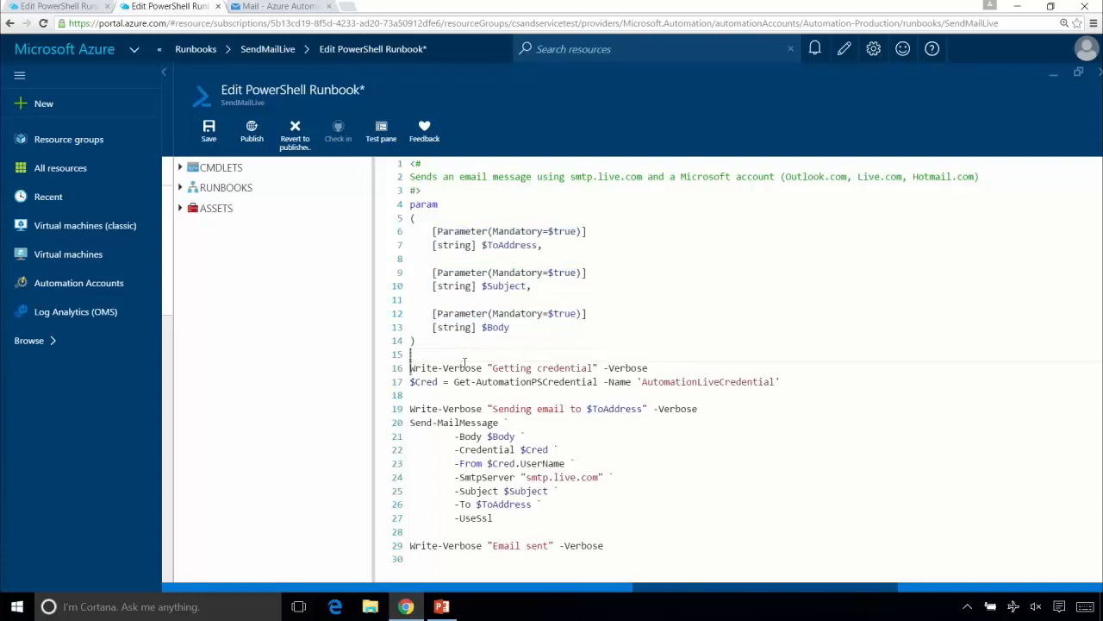
key("Down")
key("shift+Down")
key("shift+Down")
key("shift+Down")
key("shift+Down")
key("shift+Down")
key("shift+Down")
key("shift+Down")
key("shift+Down")
key("shift+Down")
key("shift+Down")
key("shift+Down")
key("shift+Down")
key("shift+Down")
key("shift+Down")
key("ctrl+c")
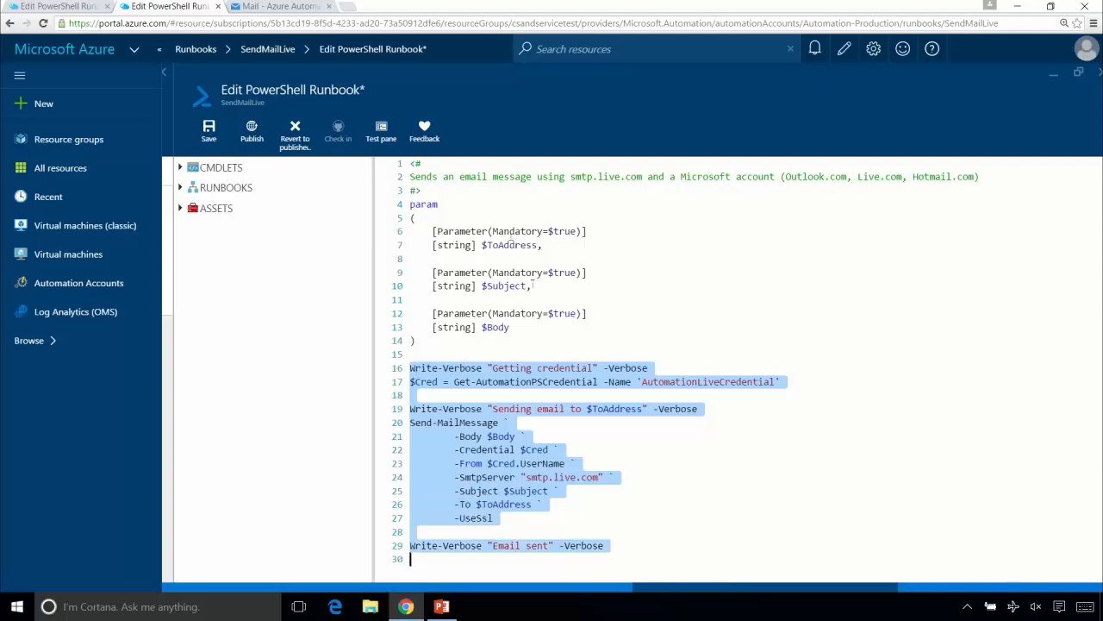
- Replace the Automation-Test script's $Cred and Send-MailMessage code with the copied version containing the Write-Verbose lines
left_click(73, 5)
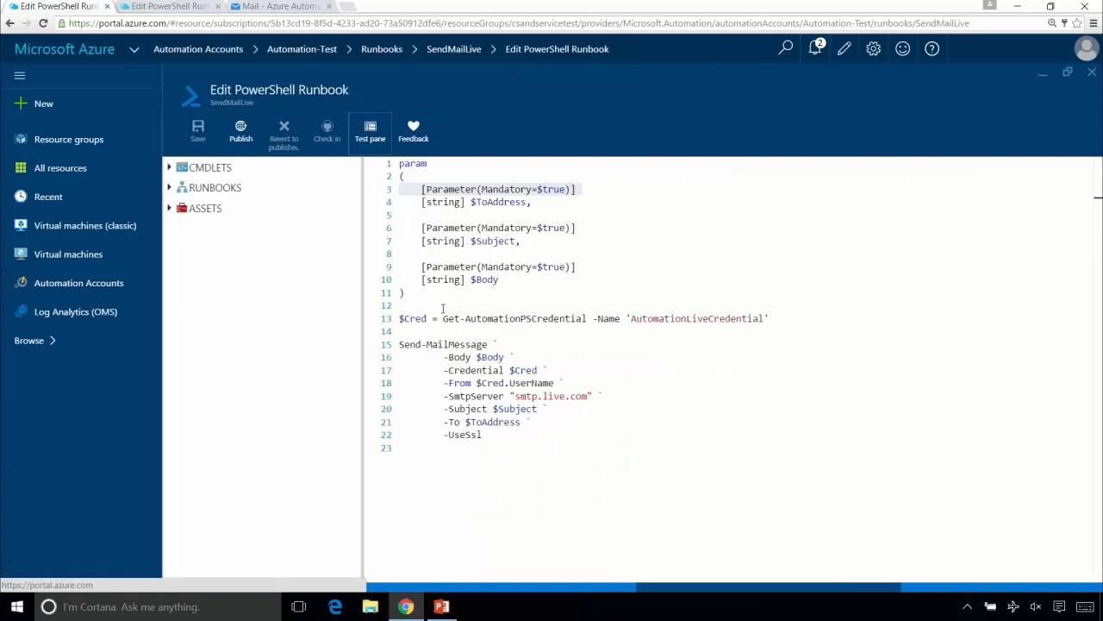
left_click(443, 307)
key("Down")
key("shift+Down")
key("shift+Down")
key("shift+Down")
key("shift+Down")
key("shift+Down")
key("shift+Down")
key("shift+Down")
key("shift+Down")
key("shift+Down")
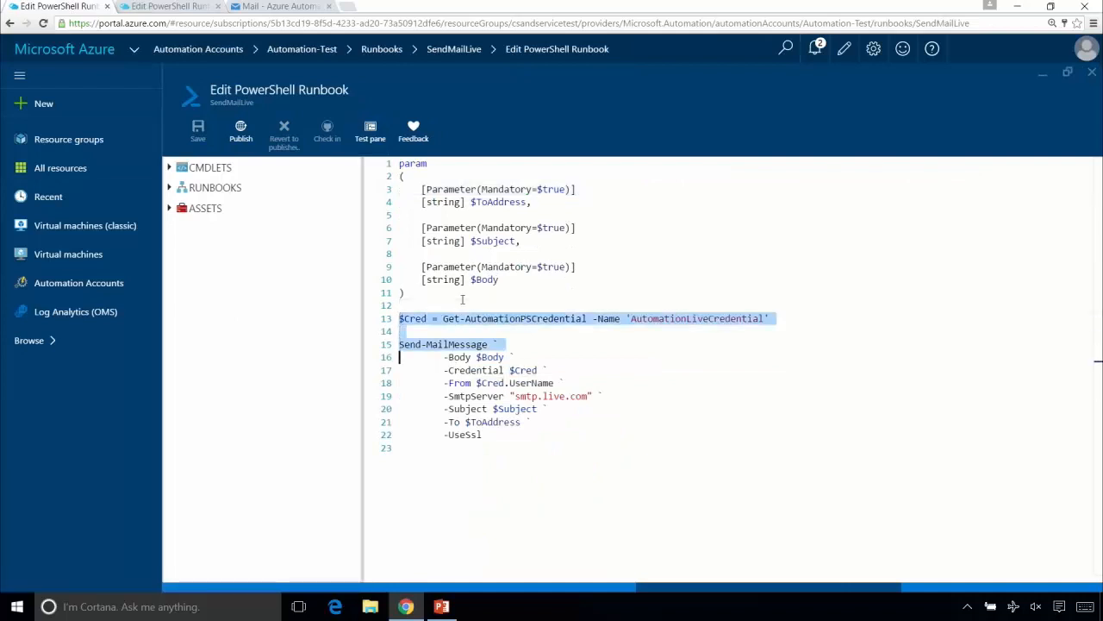
key("shift+Down")
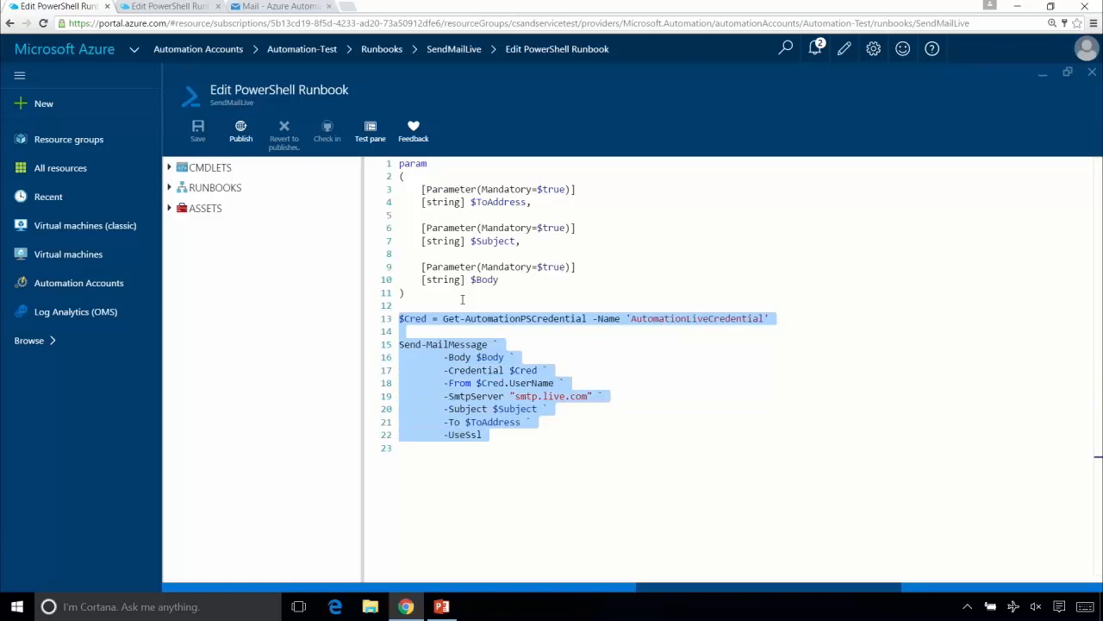
key("ctrl+v")
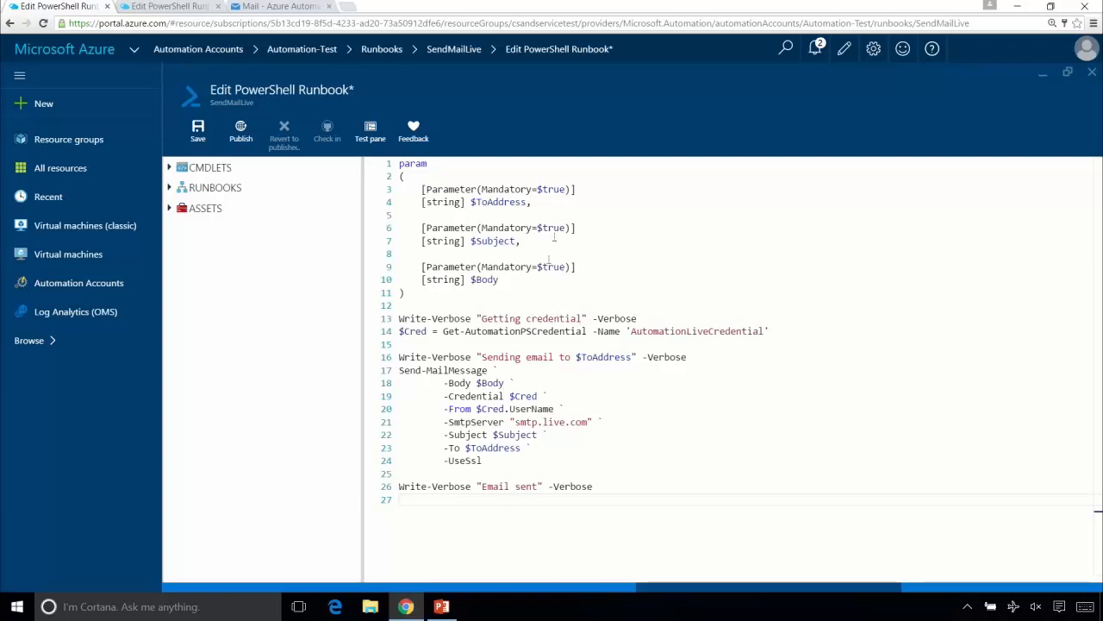
- Publish the edited SendMailLive runbook, overriding the previously published version, and reopen its script for editing
left_click(242, 130)
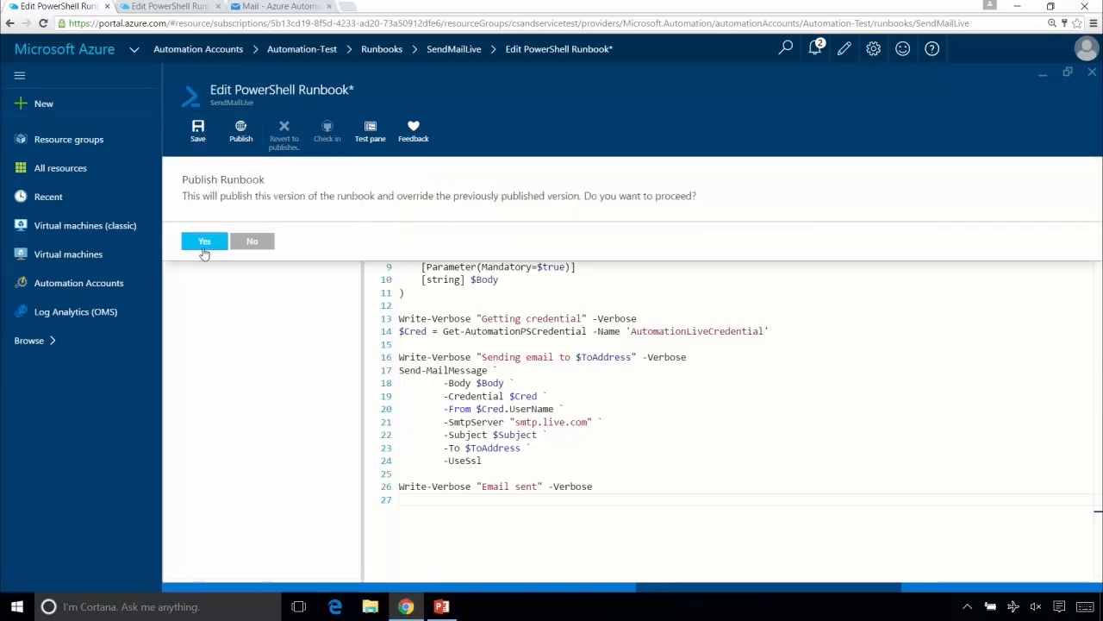
left_click(207, 245)
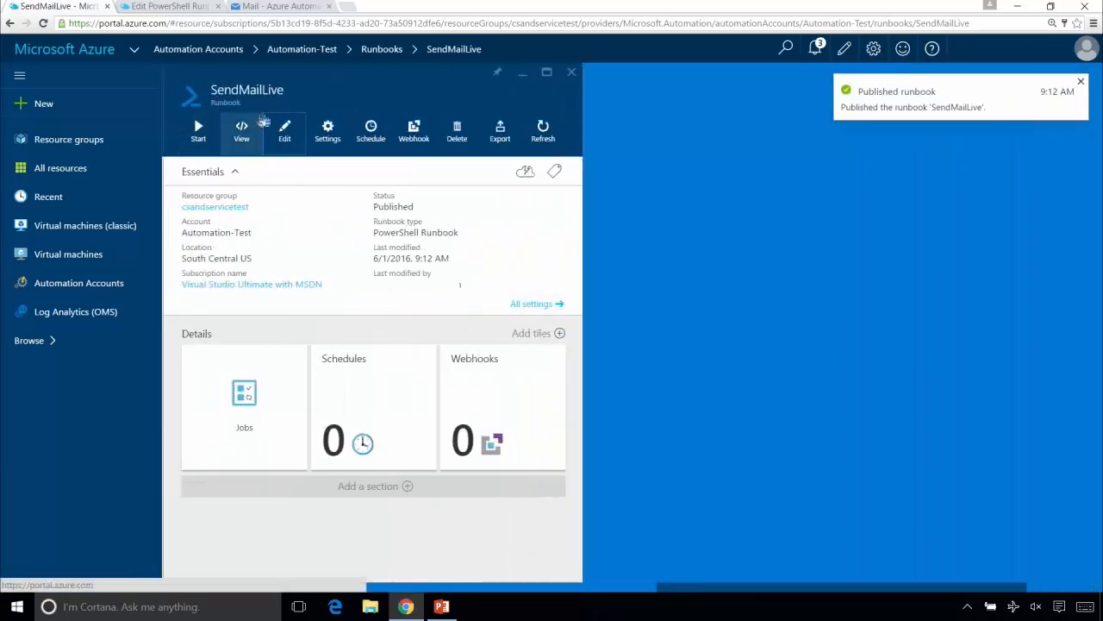
left_click(529, 305)
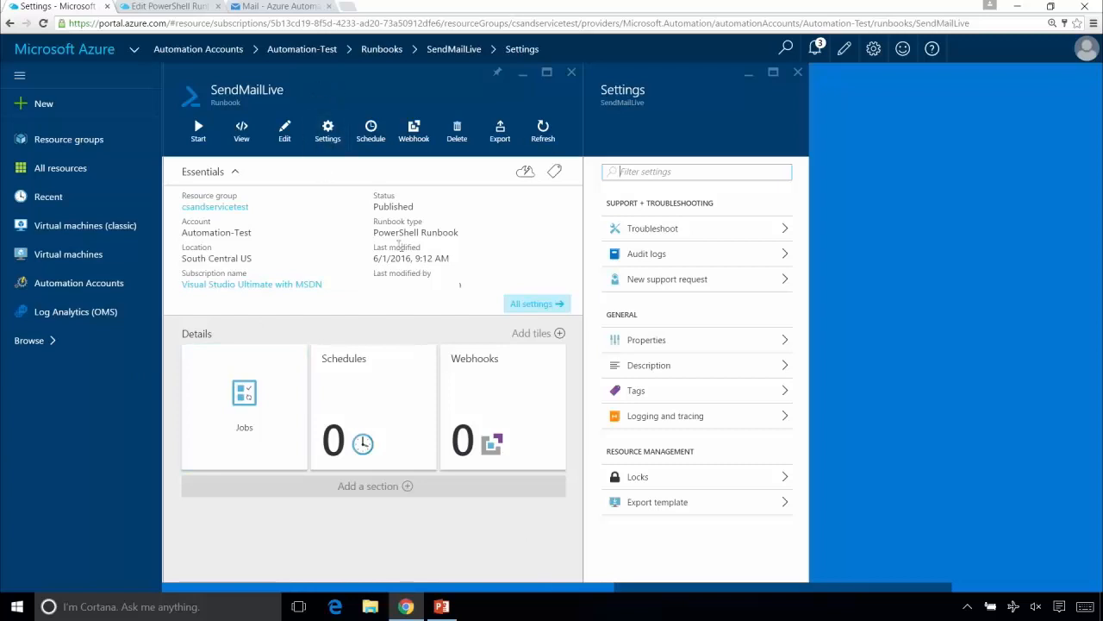
left_click(285, 131)
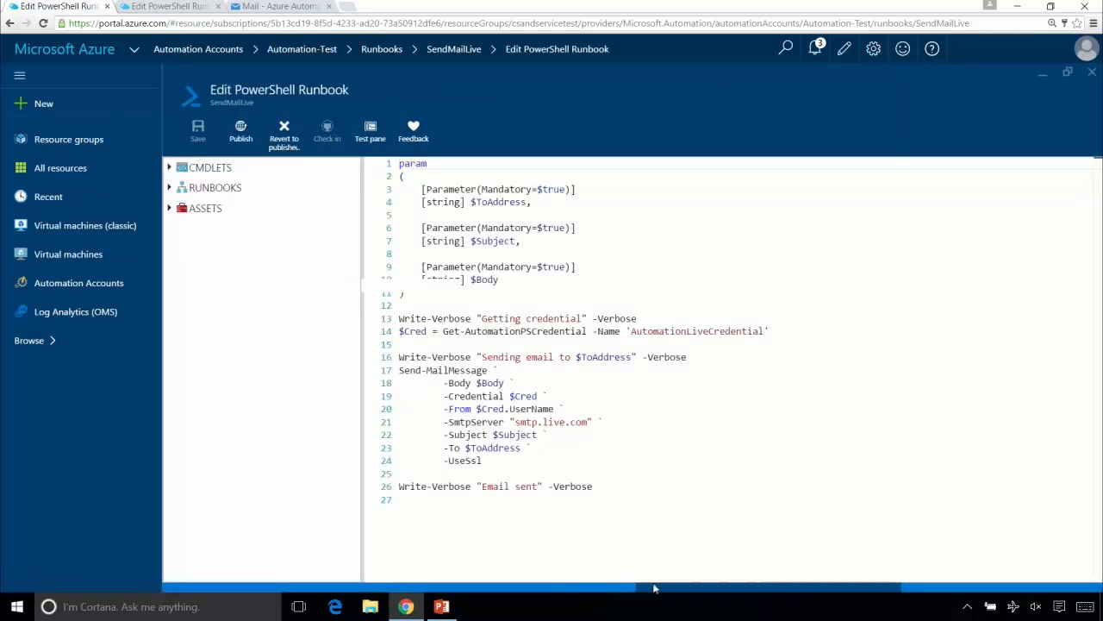
left_click_drag(652, 586, 537, 583)
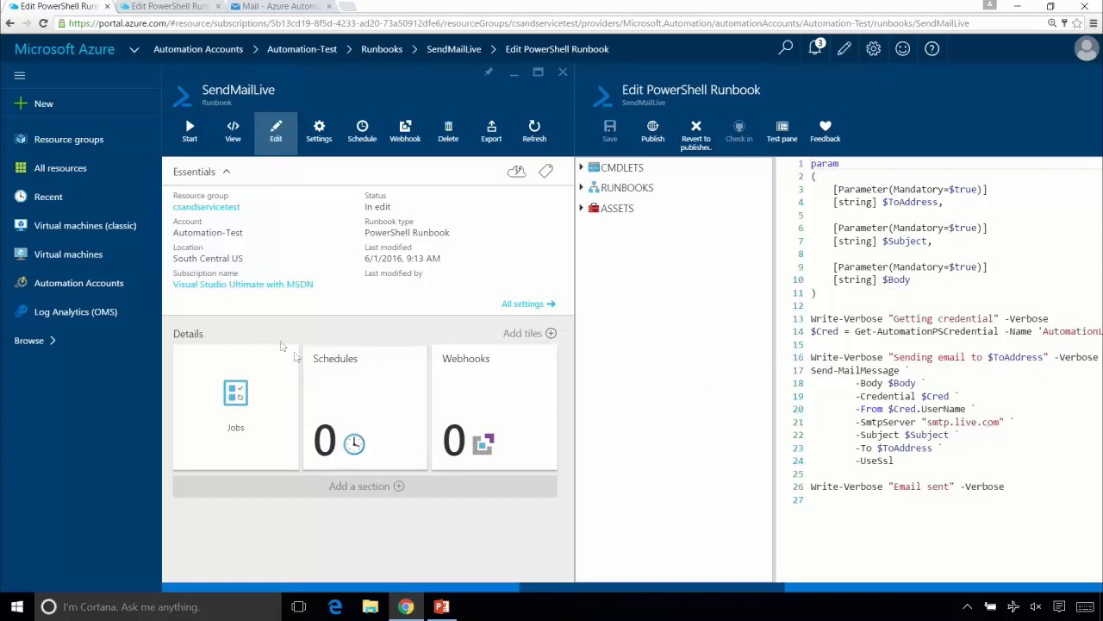
- Begin starting the published SendMailLive runbook and enter the recipient's outlook.com e-mail address as the ToAddress parameter
left_click(190, 133)
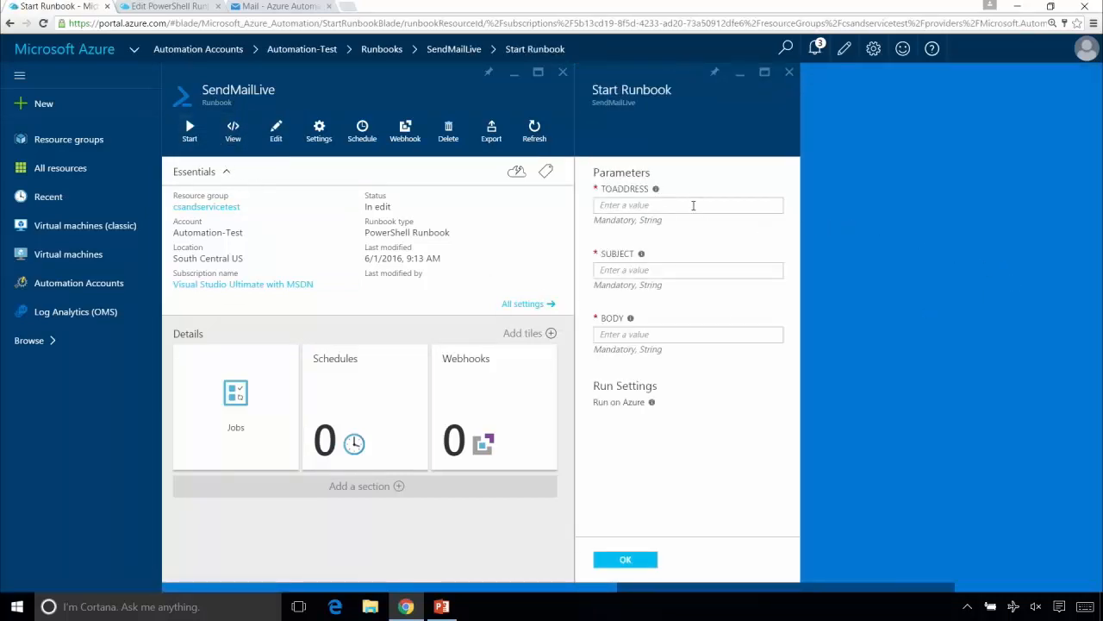
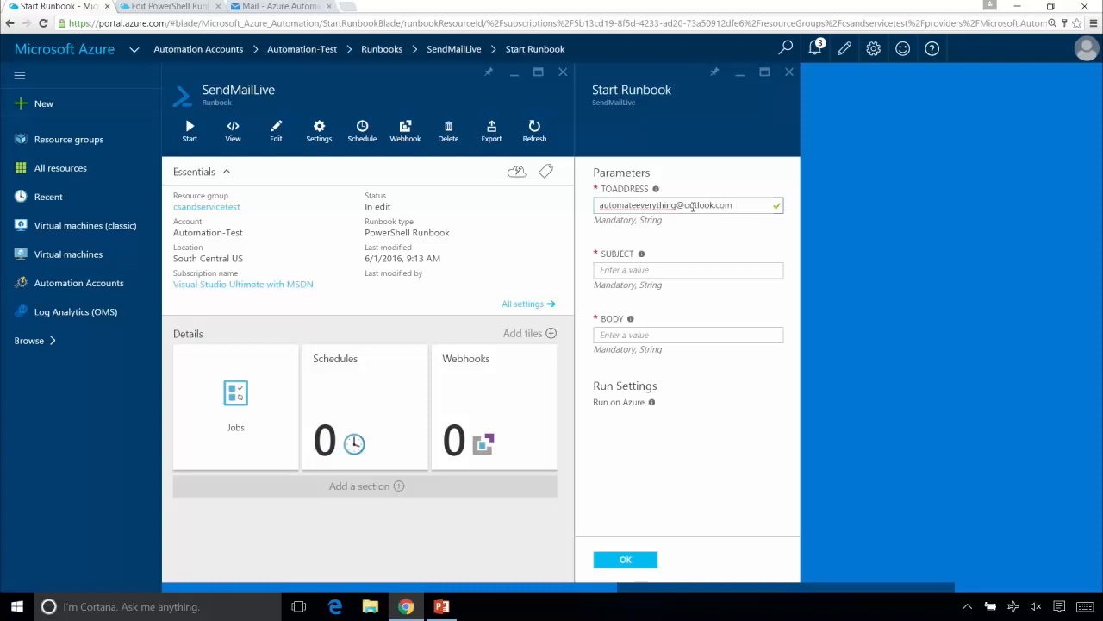
- Set the Subject to "Hello from live test" and the Body to "Nice", and start the runbook job
left_click(682, 270)
type("H")
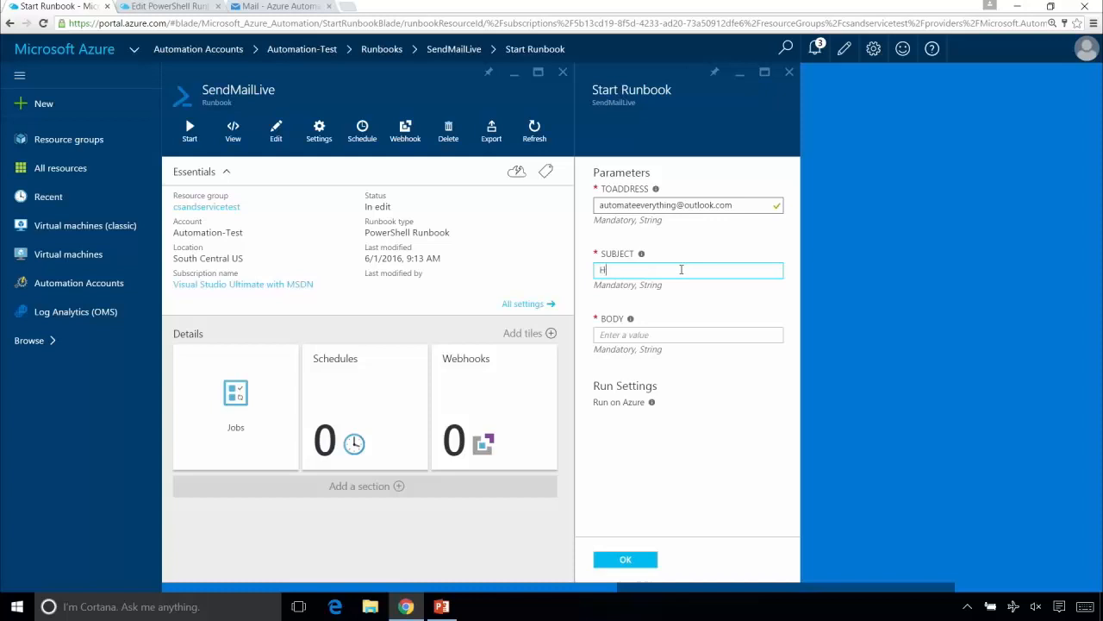
type("ello from")
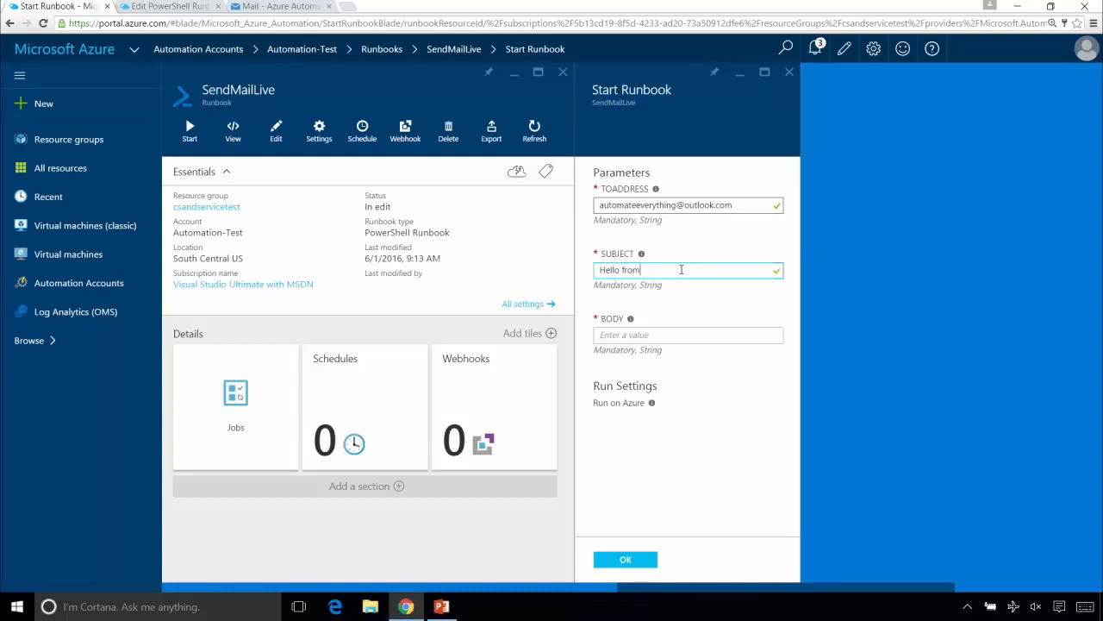
type(" live test")
left_click(660, 333)
type("Nice")
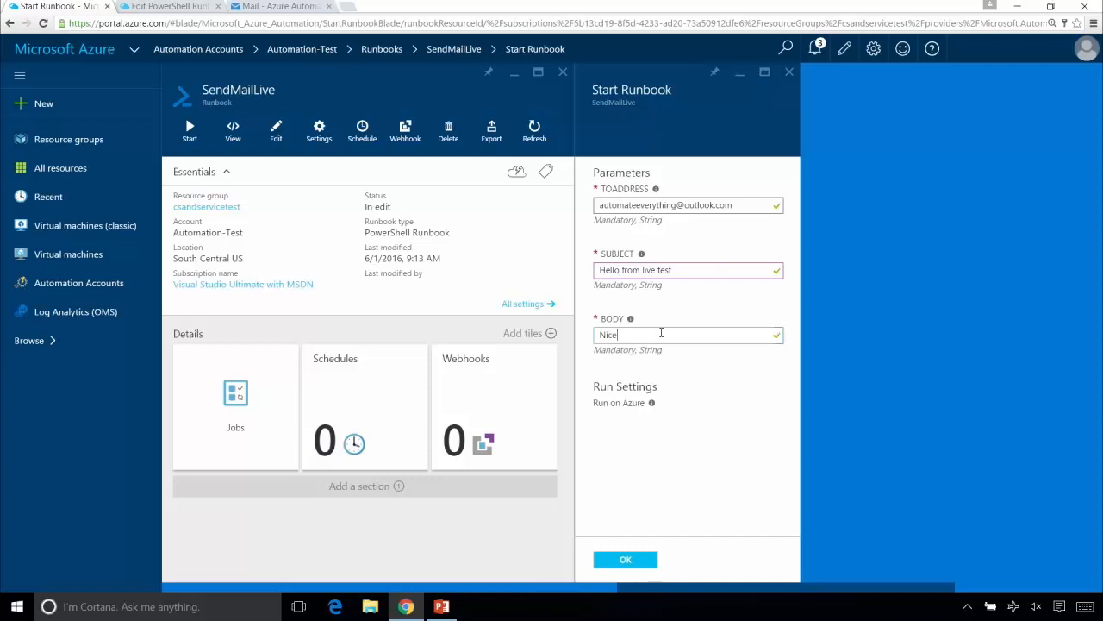
left_click(639, 560)
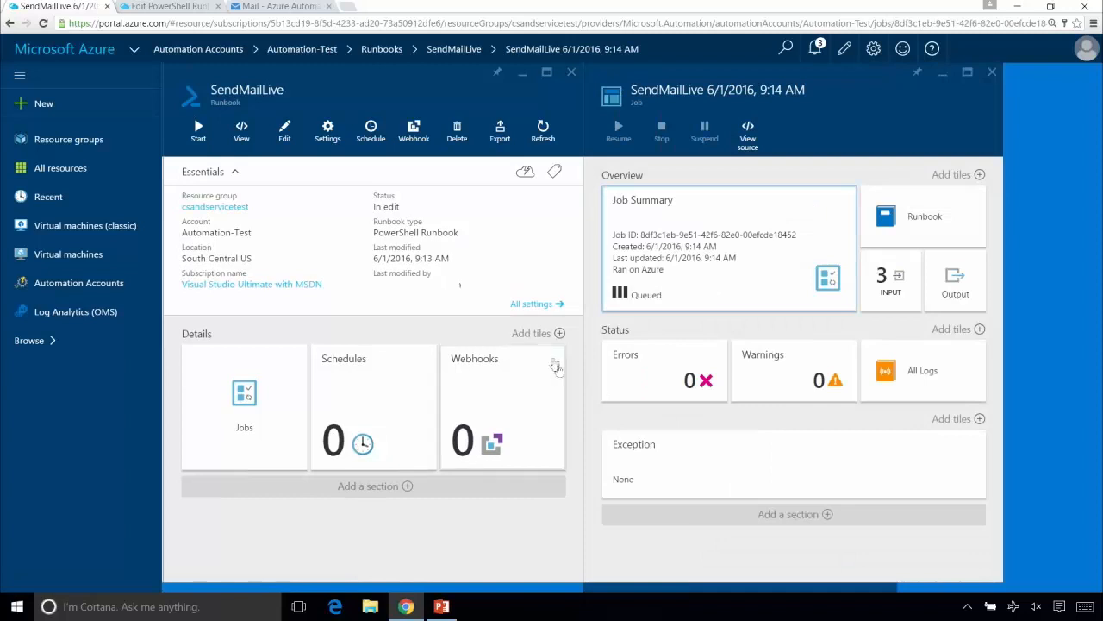
- Turn on Log verbose records in SendMailLive's logging and tracing settings, save the change and return to the runbook overview
left_click(536, 303)
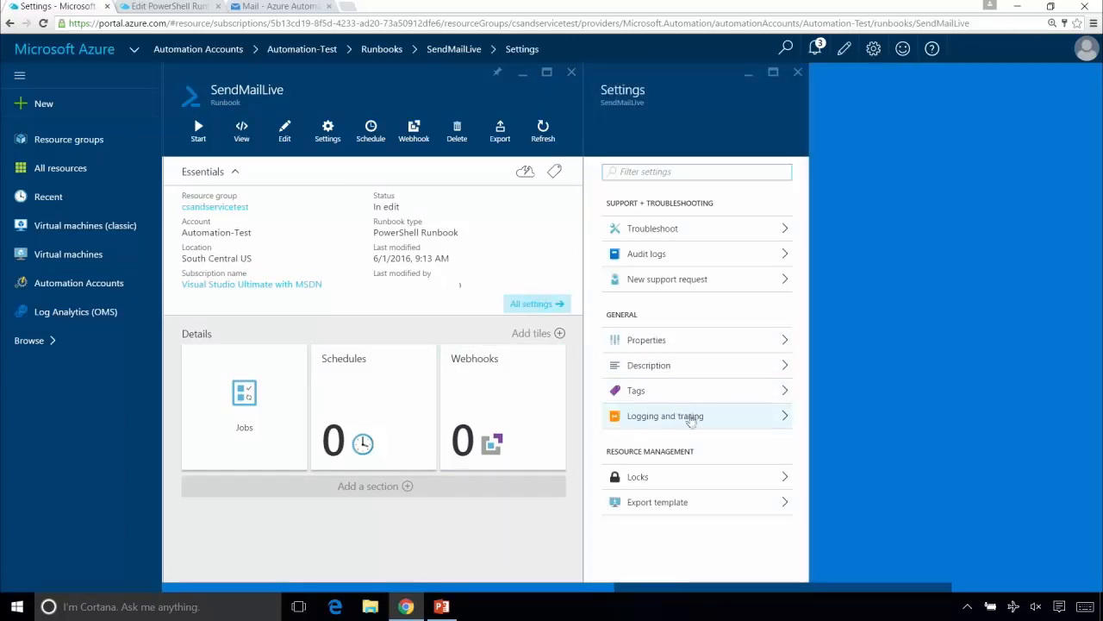
left_click(691, 421)
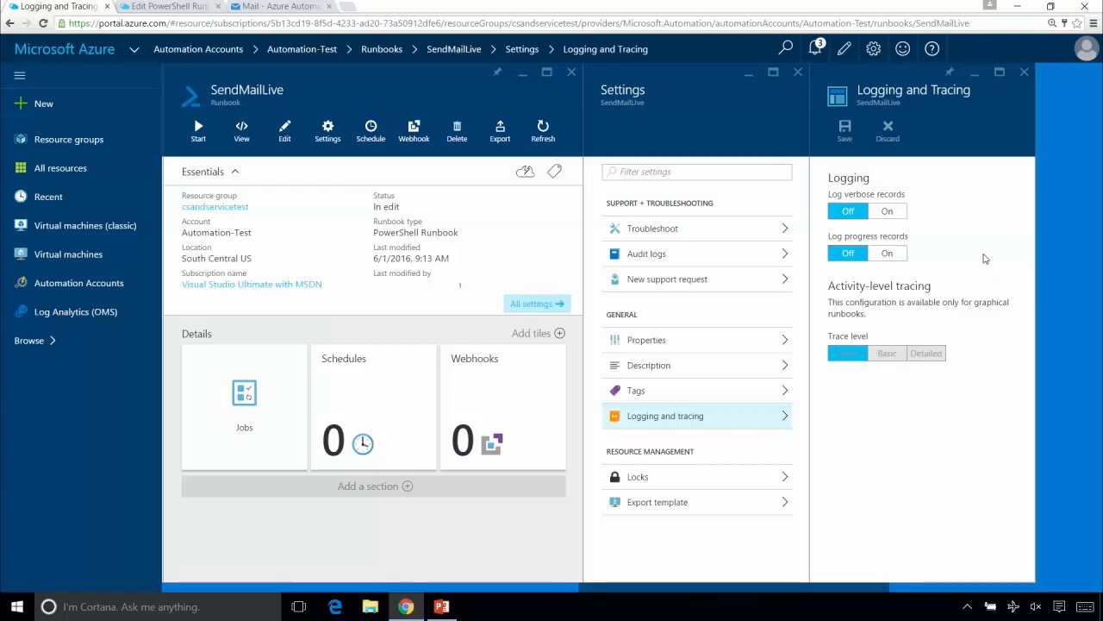
left_click(888, 213)
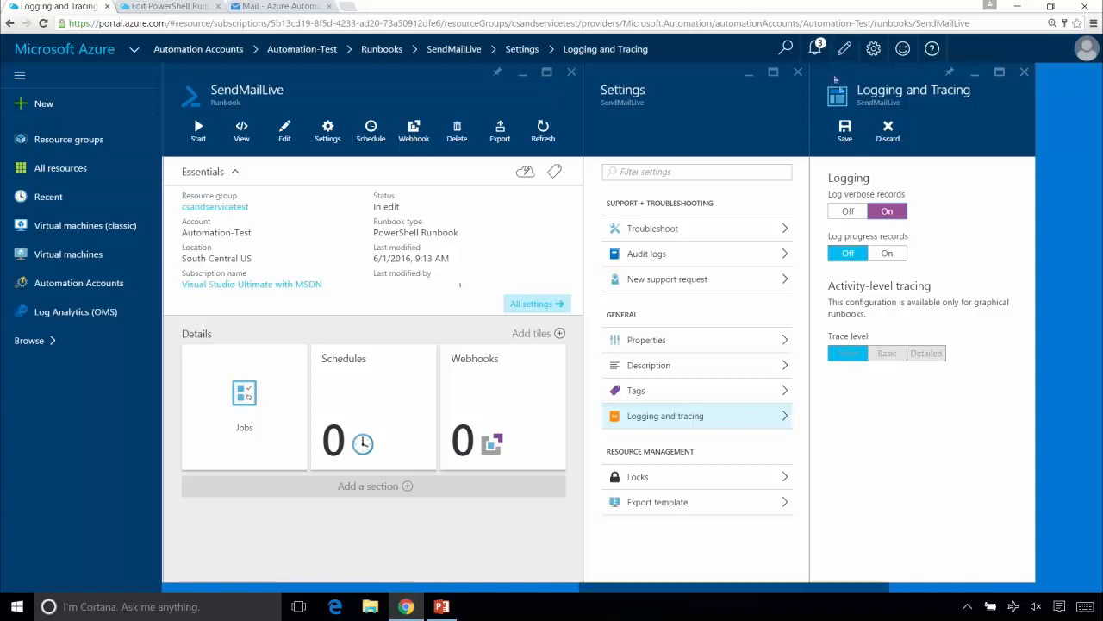
left_click(846, 129)
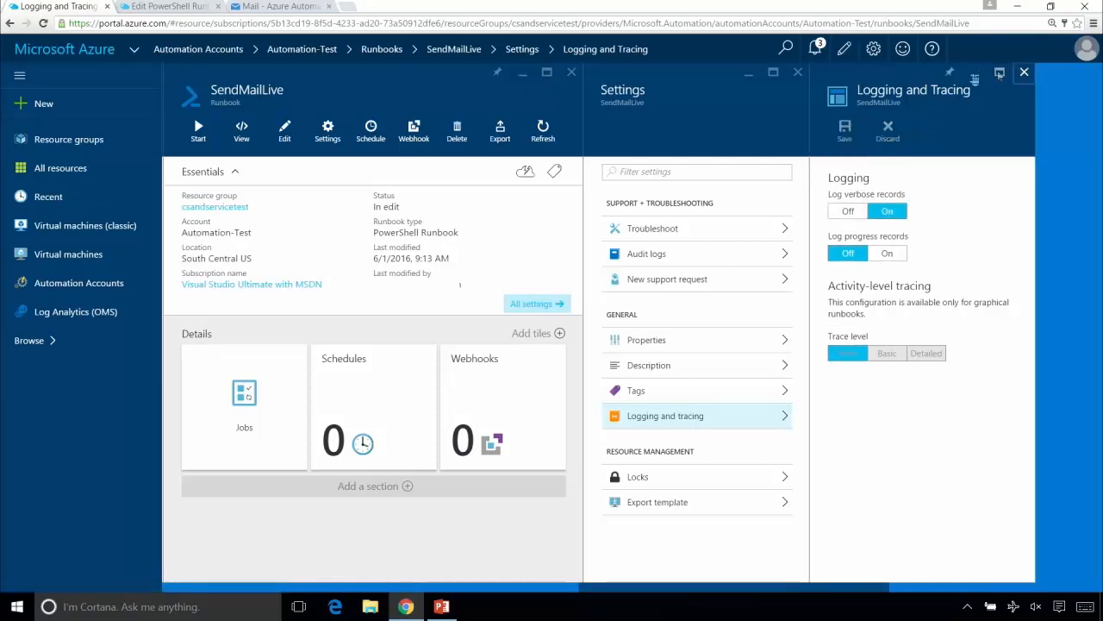
left_click(1024, 73)
left_click(799, 72)
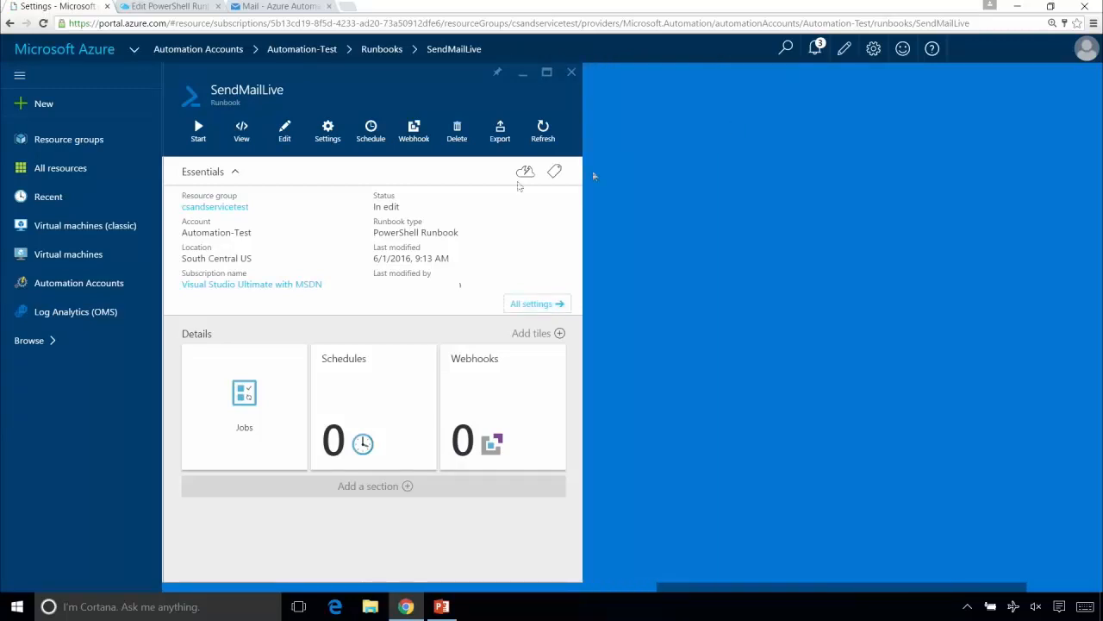
- Begin another start of SendMailLive with verbose logging on, and enter the recipient's live.com e-mail address as ToAddress
left_click(198, 131)
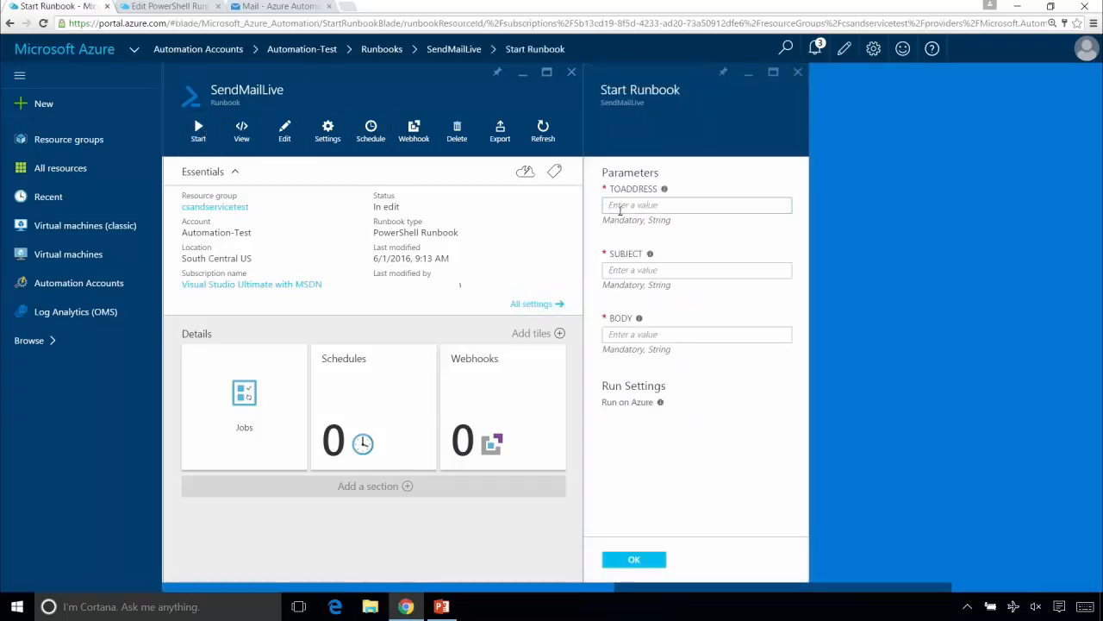
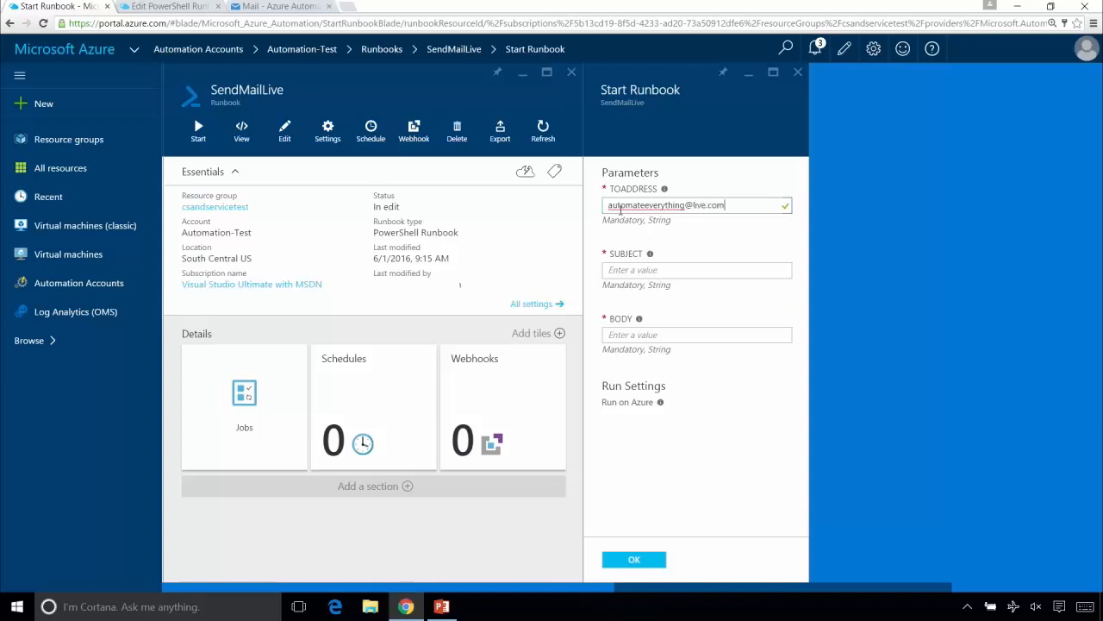
- Set the Subject to "Hello with verbose" and the Body to "test", and start the job
left_click(621, 269)
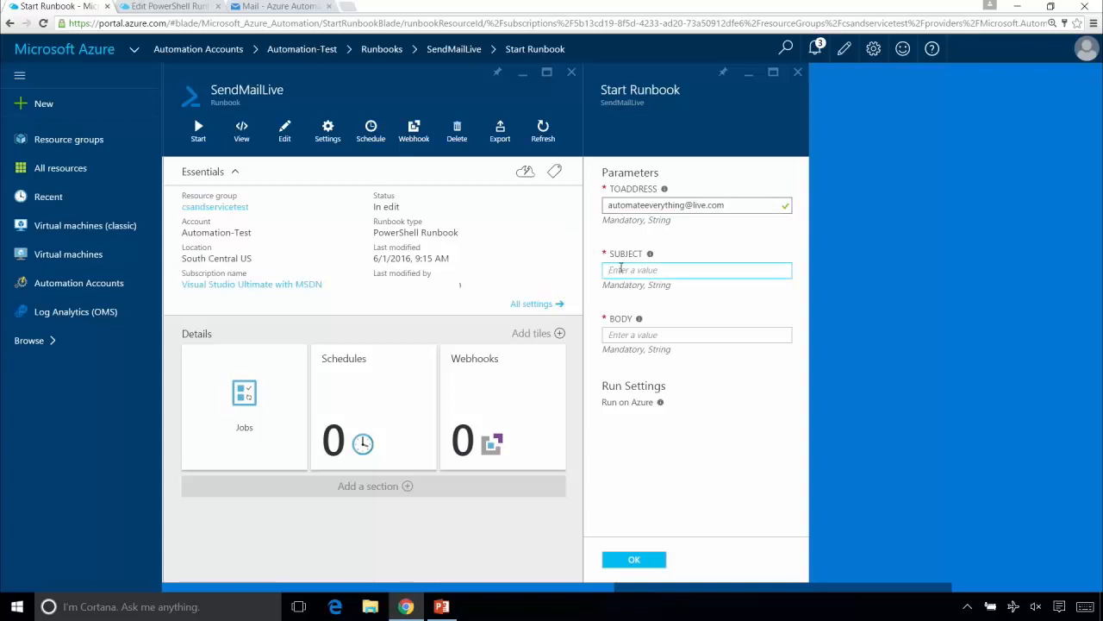
type("Hello with verbose")
key("Tab")
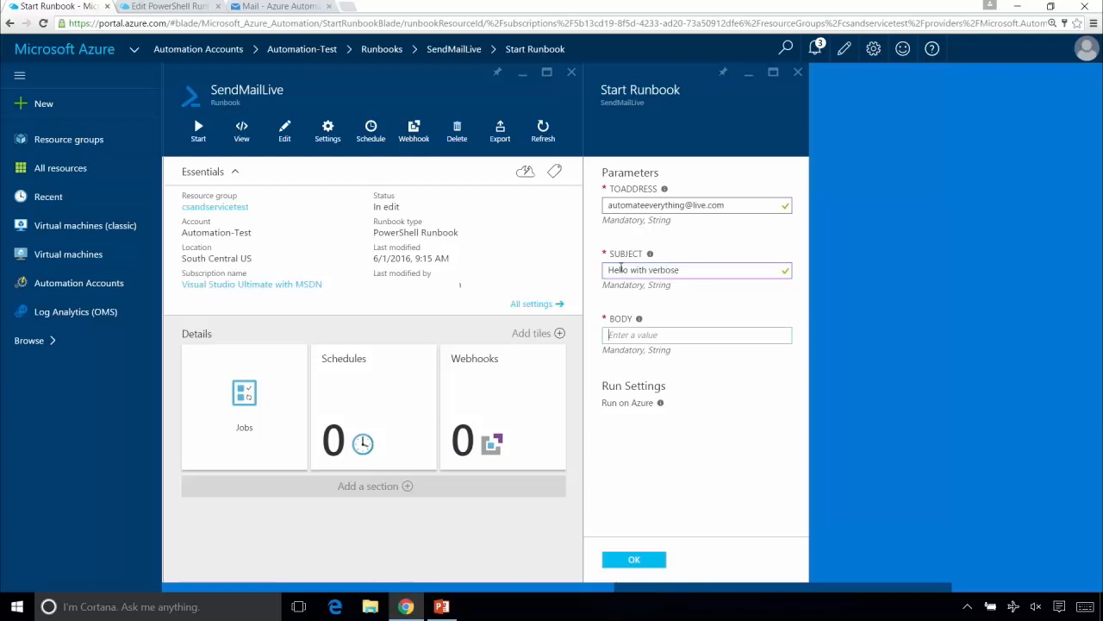
type("test")
left_click(623, 560)
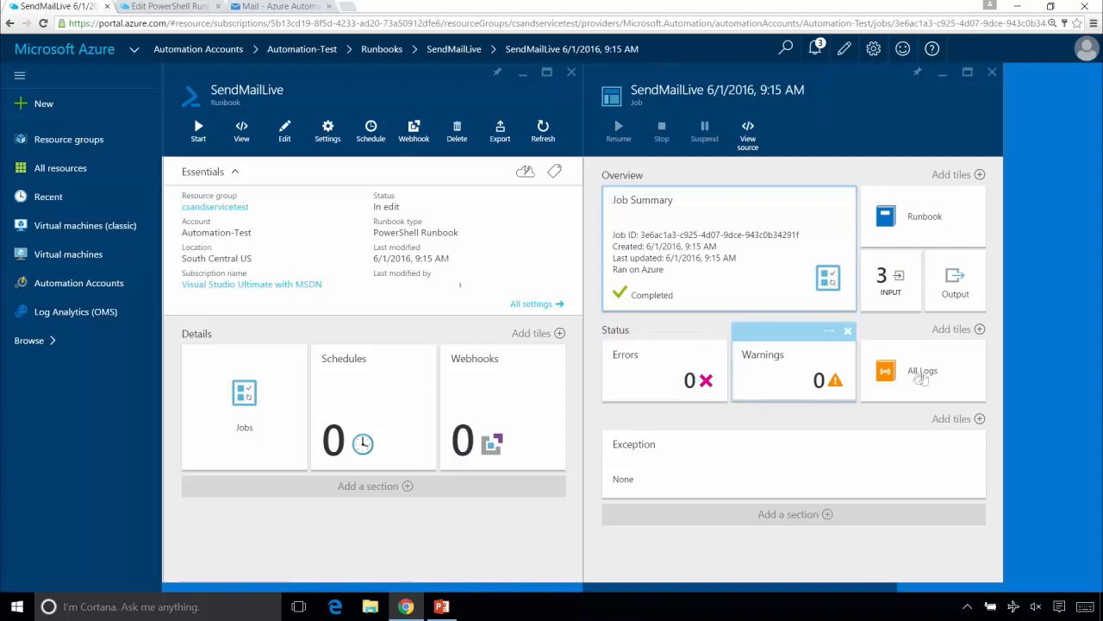
- Examine the completed SendMailLive job's input parameters, output and full log streams, closing the views when done
left_click(872, 274)
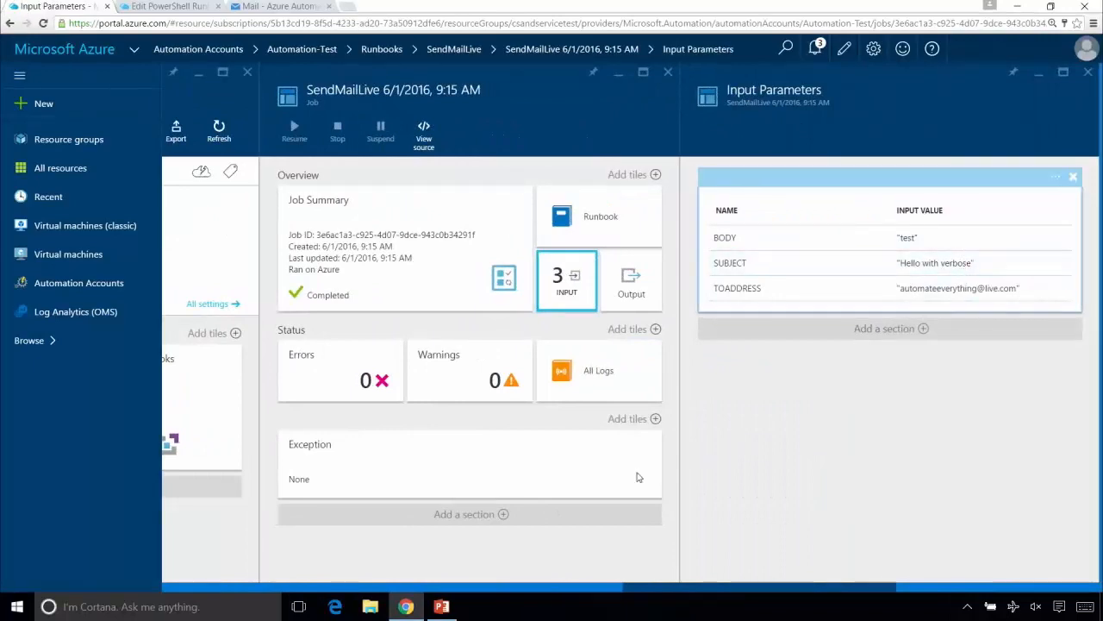
left_click(640, 287)
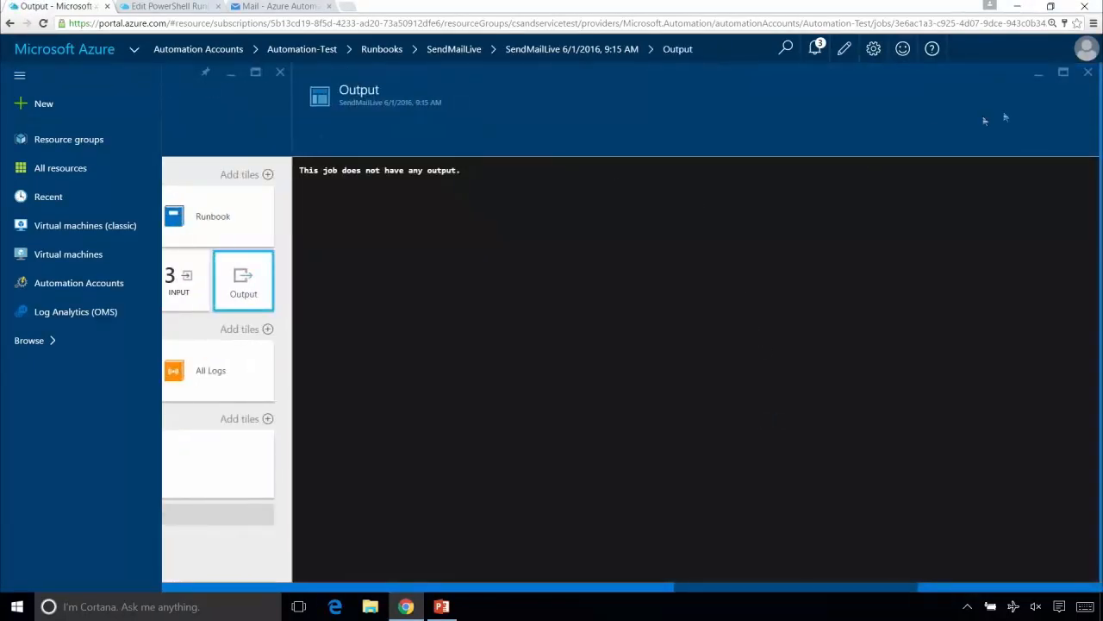
left_click(1088, 72)
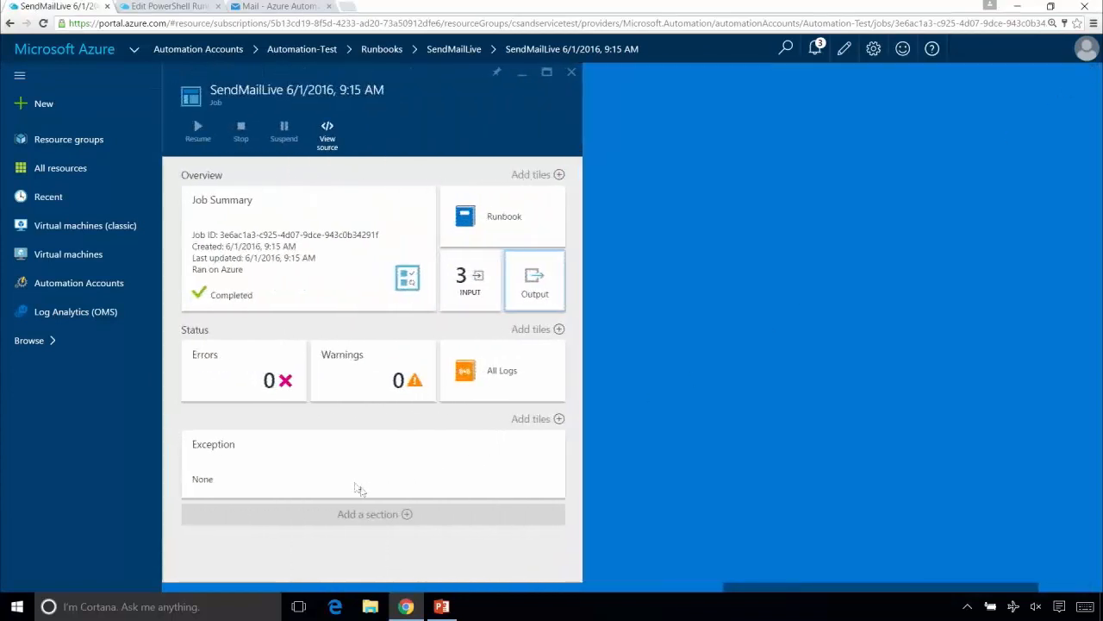
left_click(519, 370)
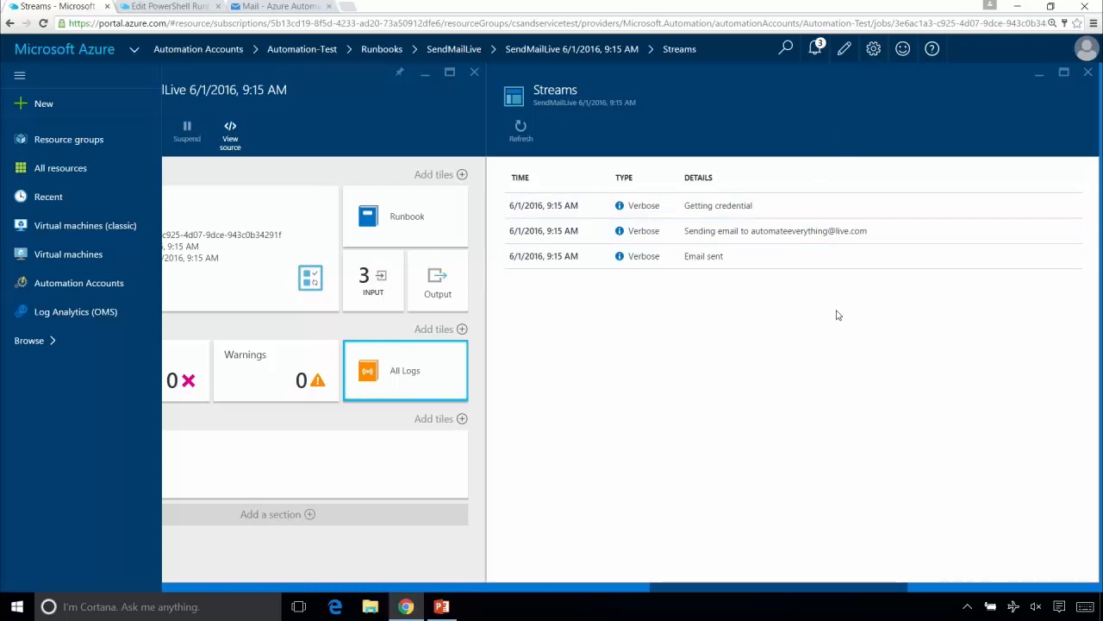
left_click(1088, 71)
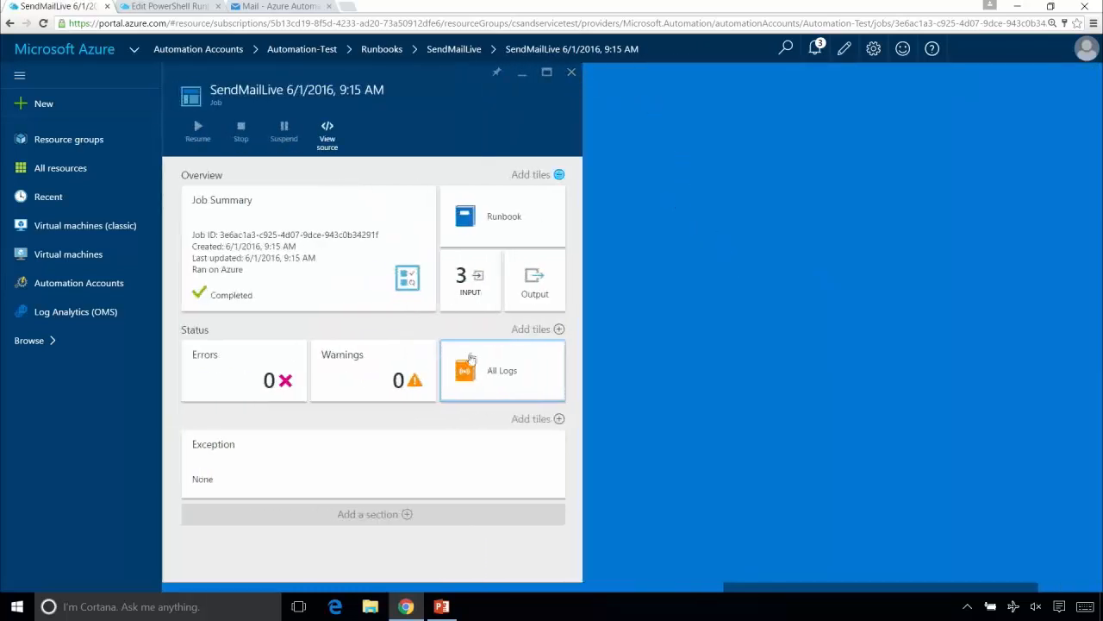
- Check the Outlook Mail inbox for the messages from both jobs, and switch to the Automation-Production version of the SendMailLive script
left_click(284, 6)
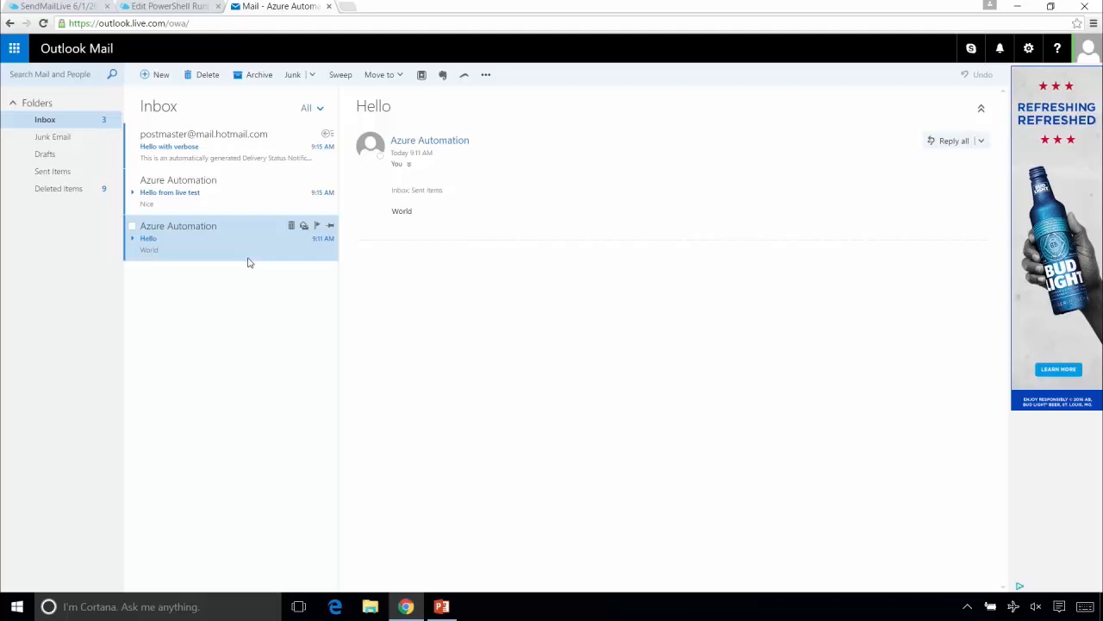
left_click(185, 7)
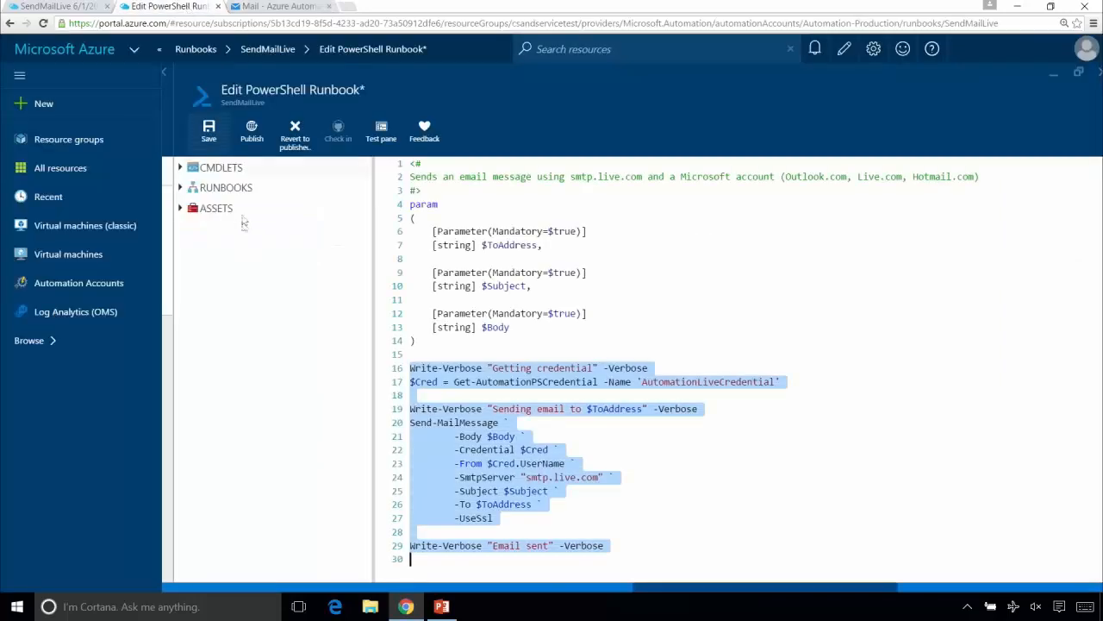
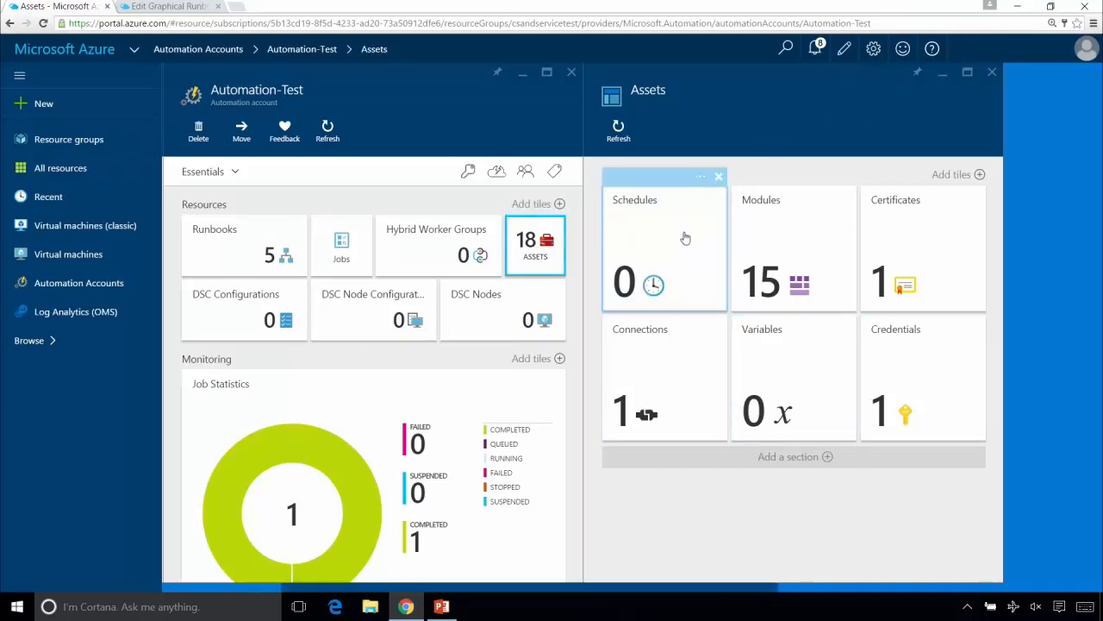
- Look through the module and connection assets of Automation-Test, and close the Assets views
left_click(808, 245)
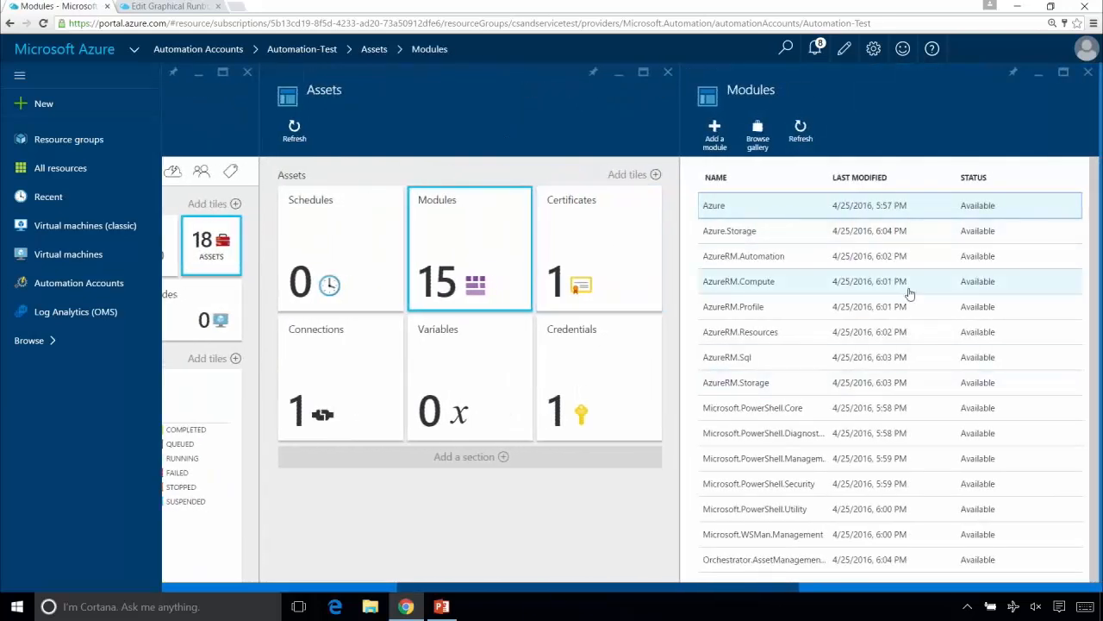
left_click(375, 384)
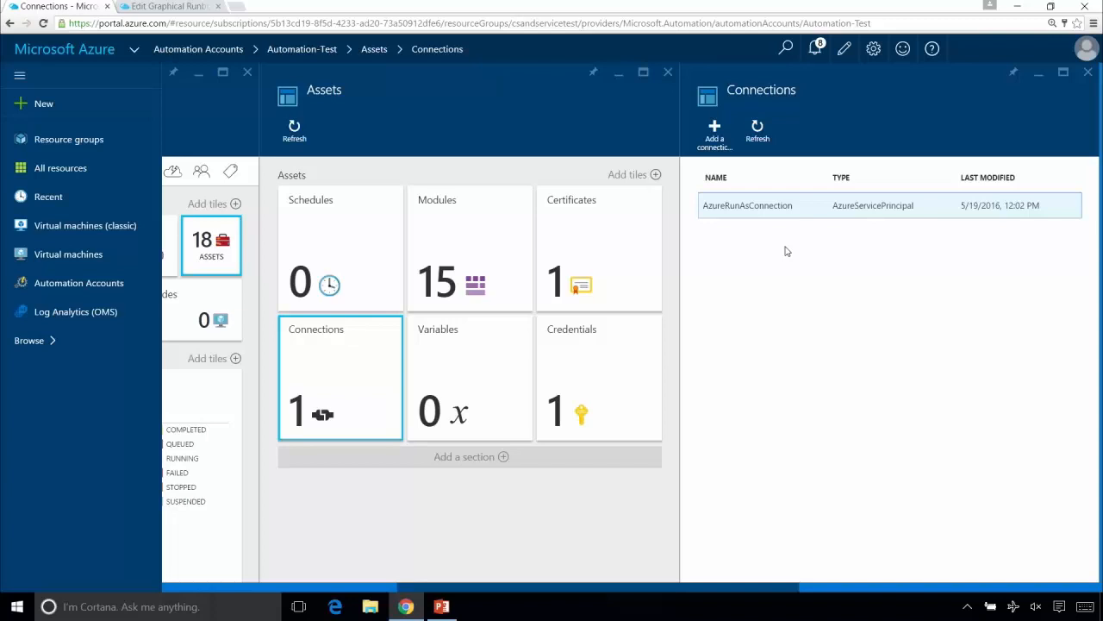
left_click(1089, 74)
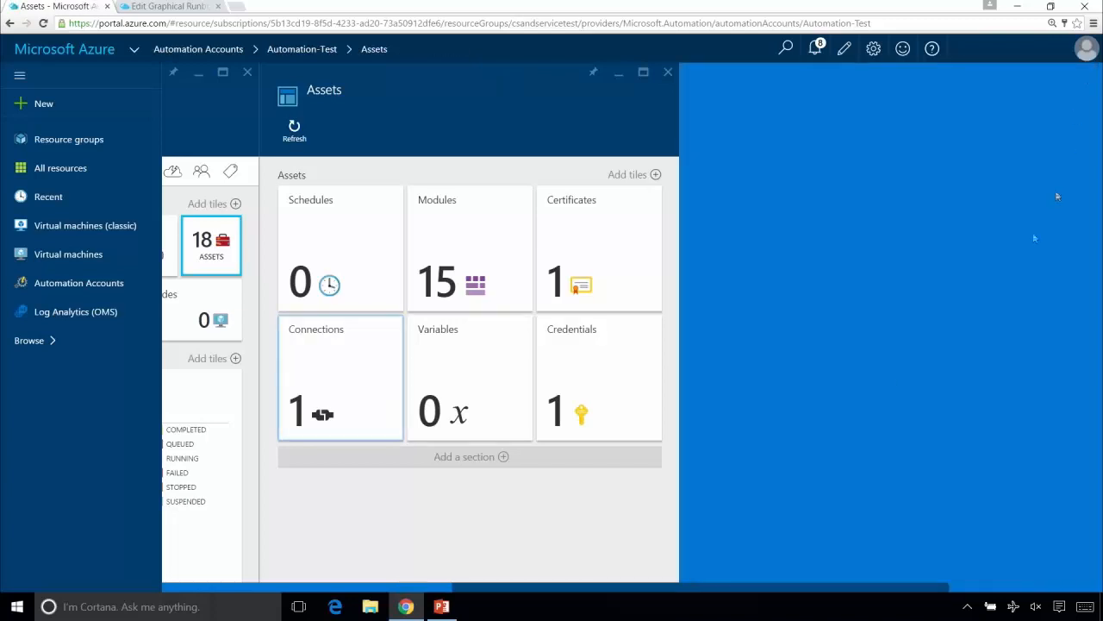
left_click(669, 73)
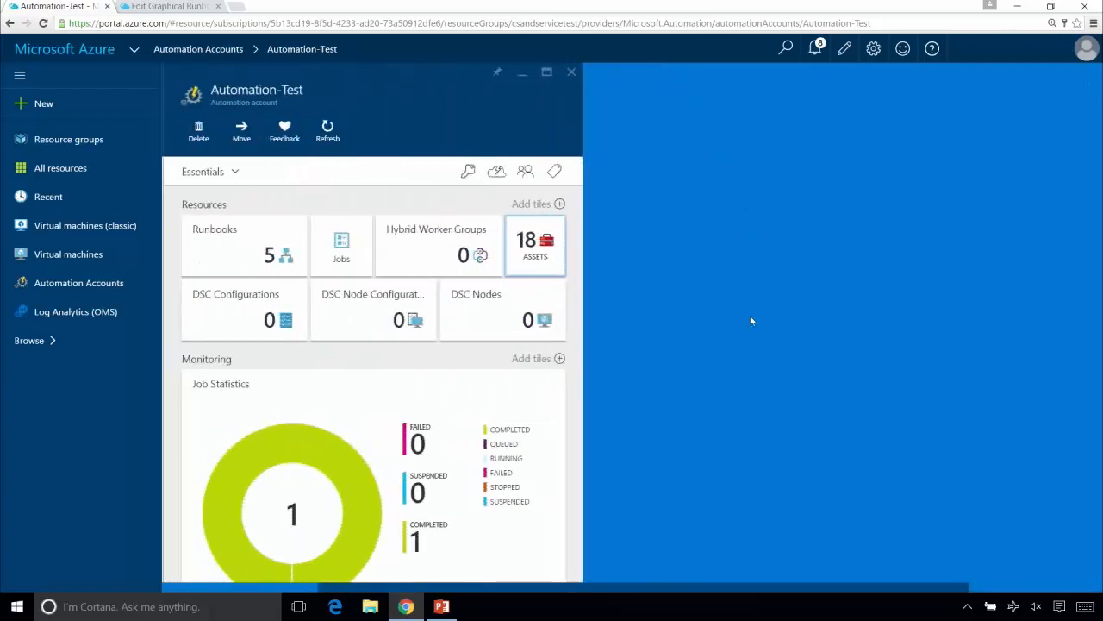
- Open the Automation-Test runbook list and compare it with the graphical GetAzureVmInfo runbook in Automation-Production
left_click(257, 237)
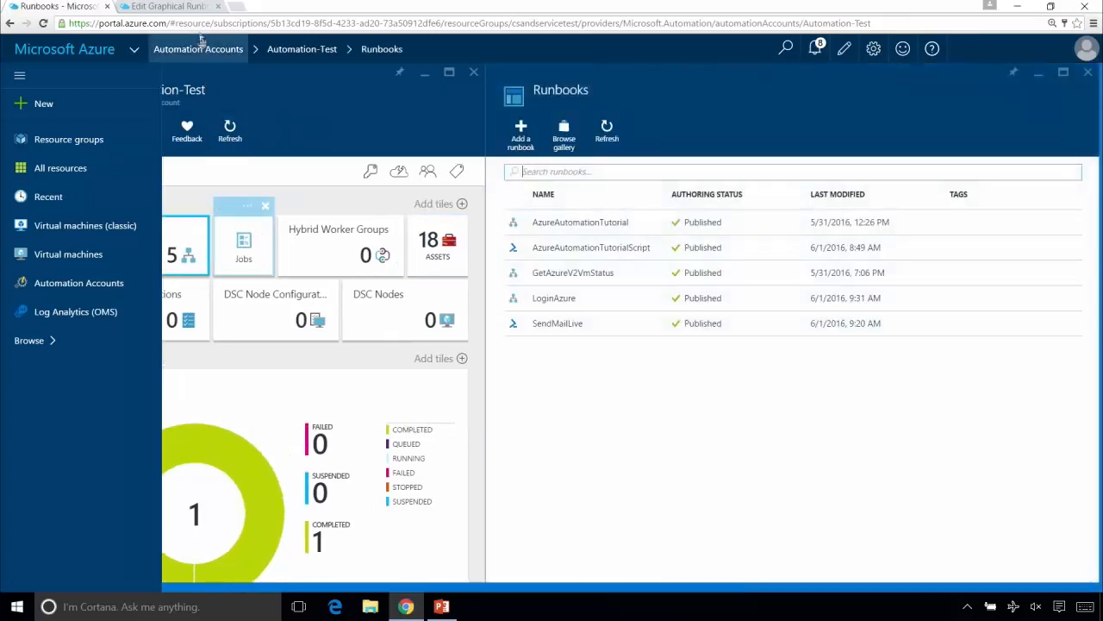
left_click(168, 6)
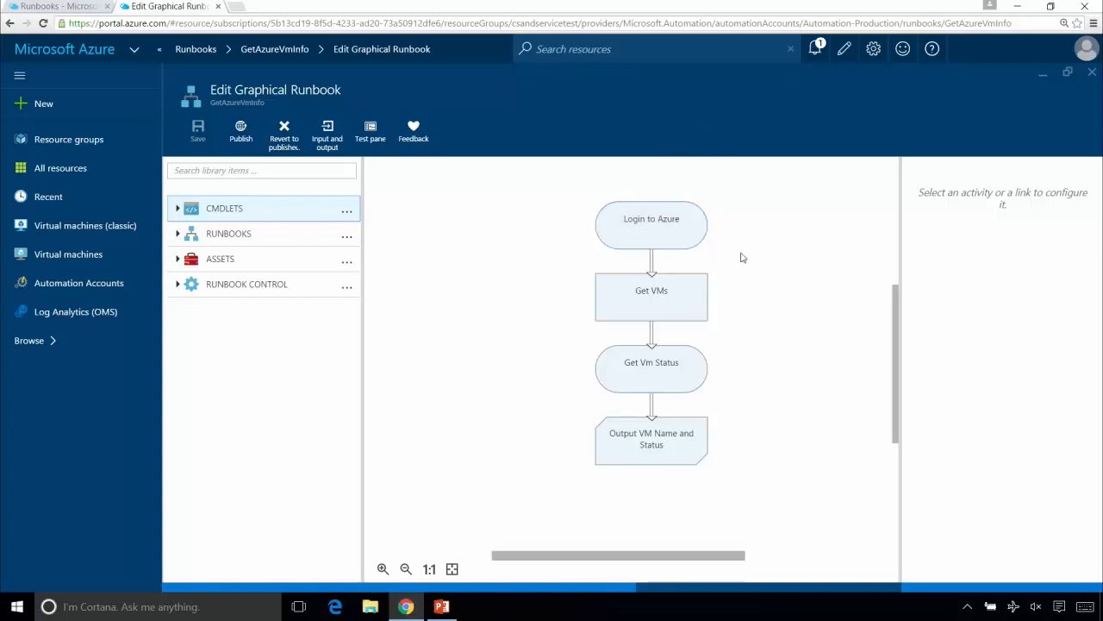
left_click(78, 11)
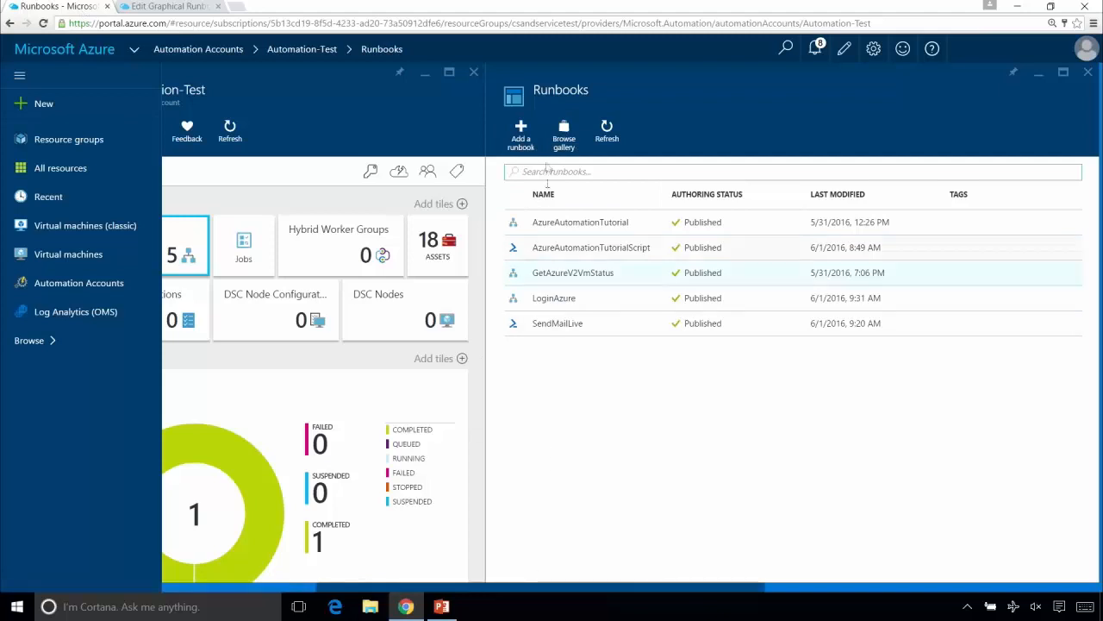
- Create a new runbook named GetAzureVmInfo of type Graphical in Automation-Test
left_click(526, 136)
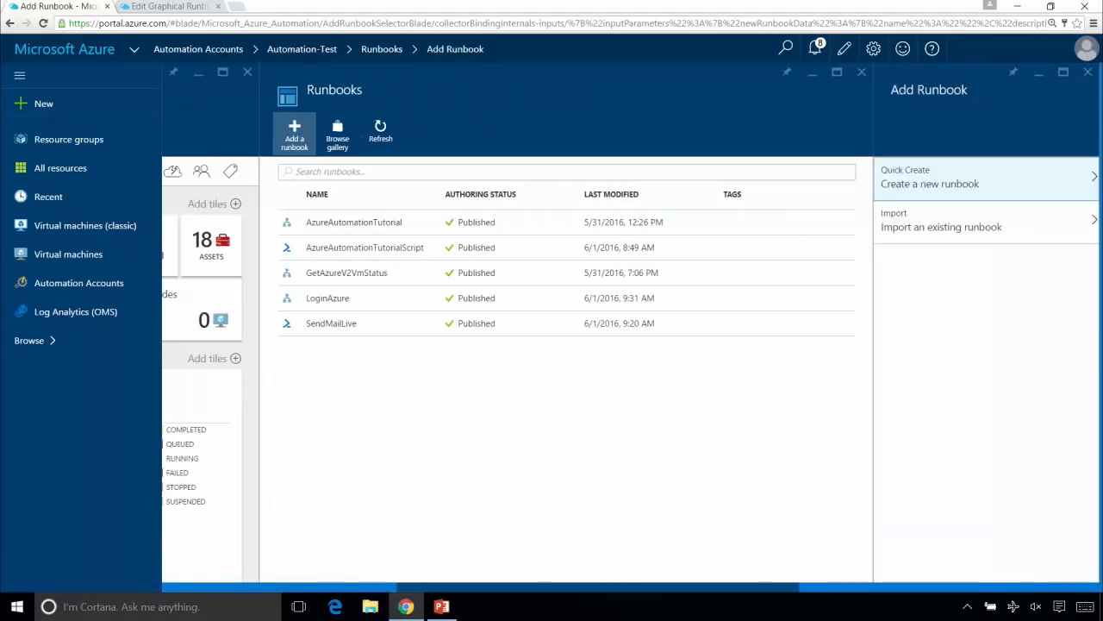
left_click(937, 175)
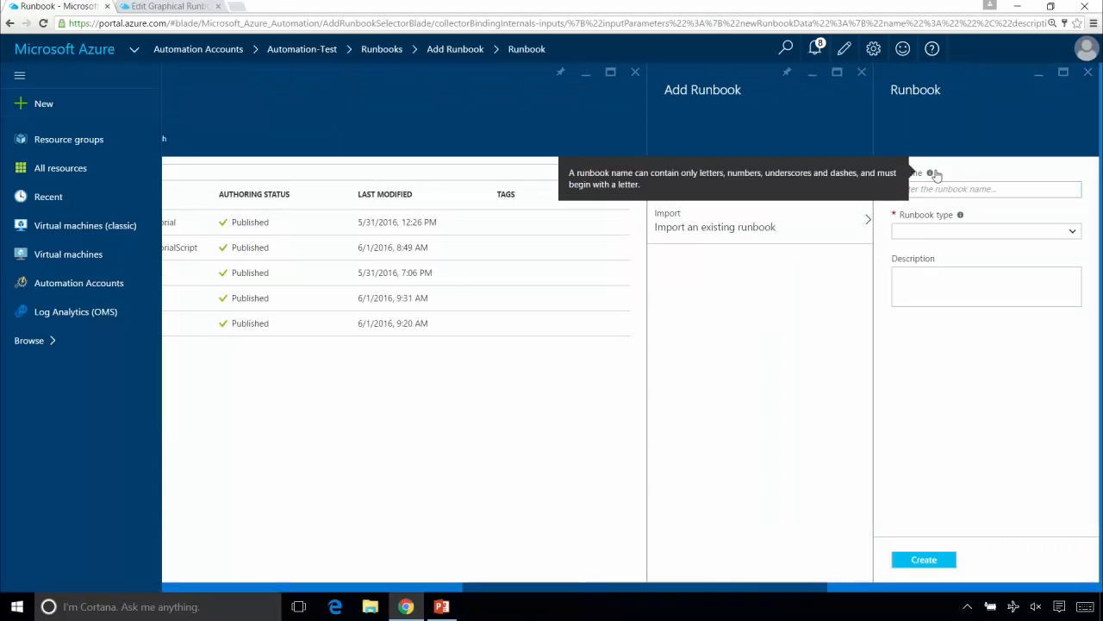
type("Az")
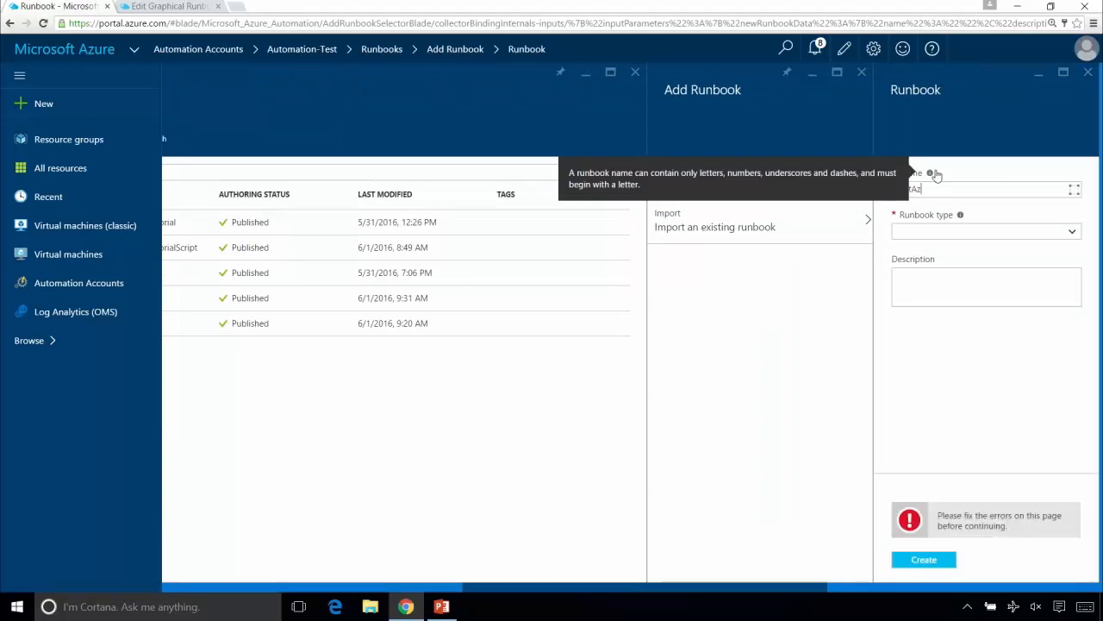
type("ureVmInfo")
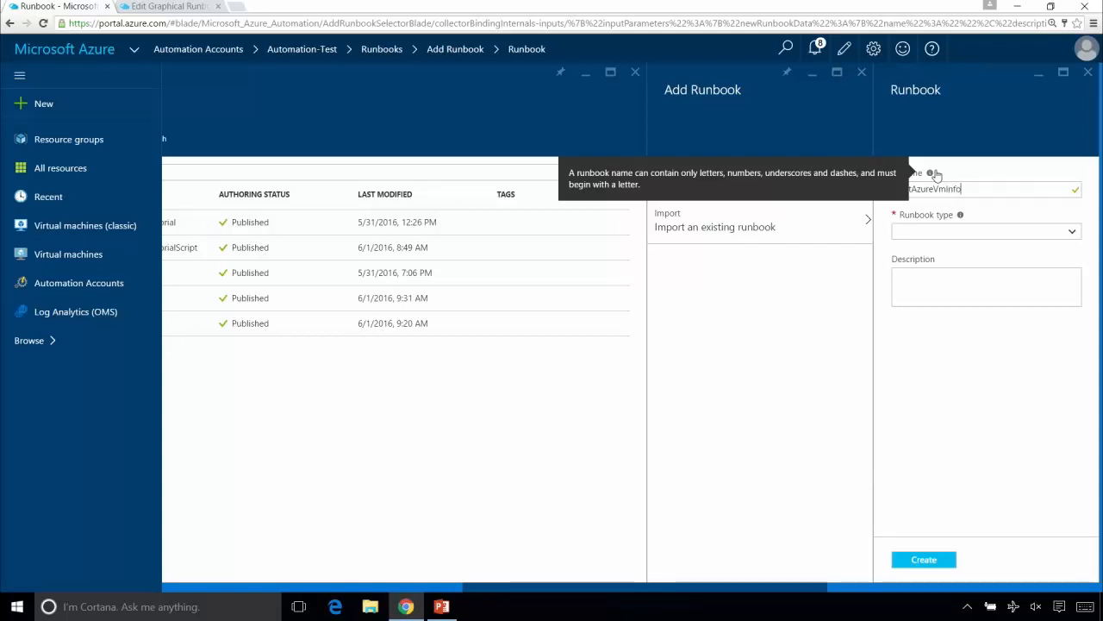
left_click(971, 235)
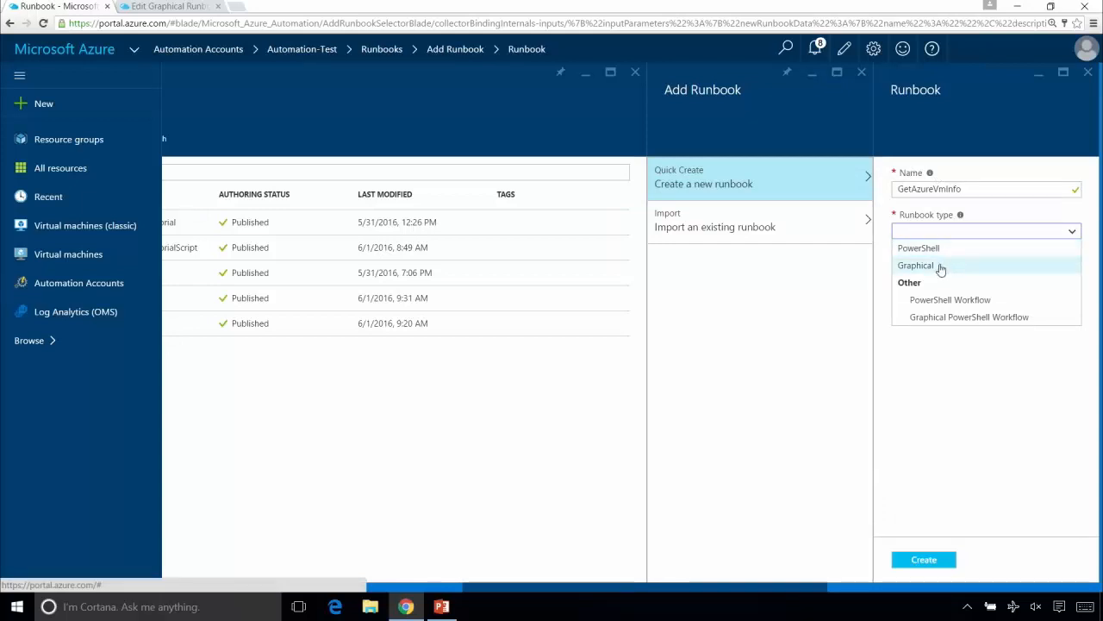
left_click(941, 266)
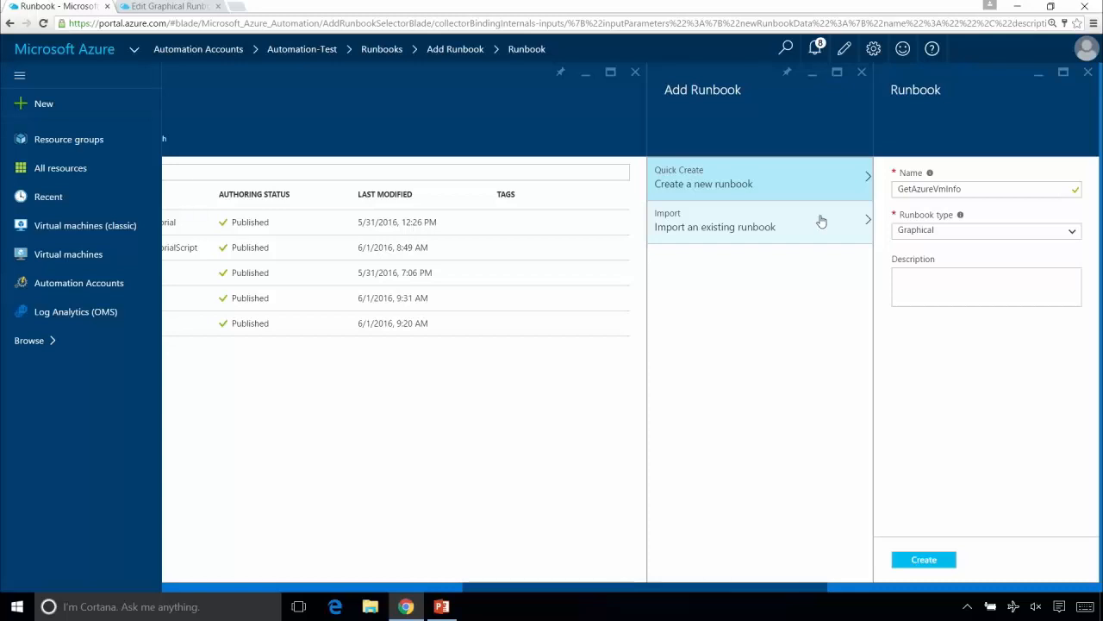
left_click_drag(788, 591, 720, 574)
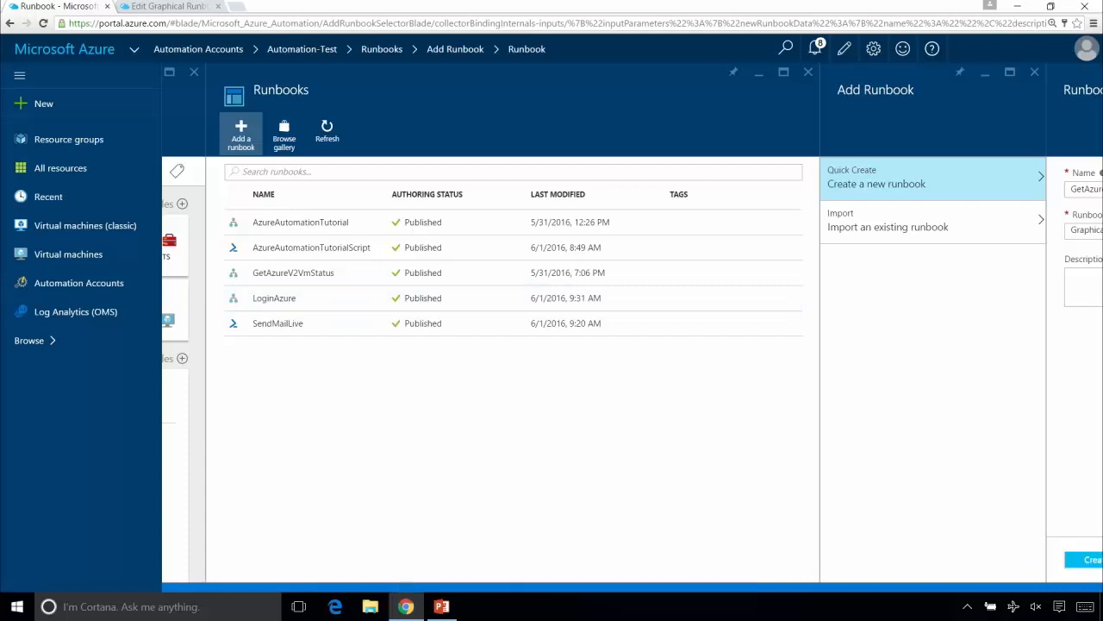
left_click_drag(725, 595, 805, 598)
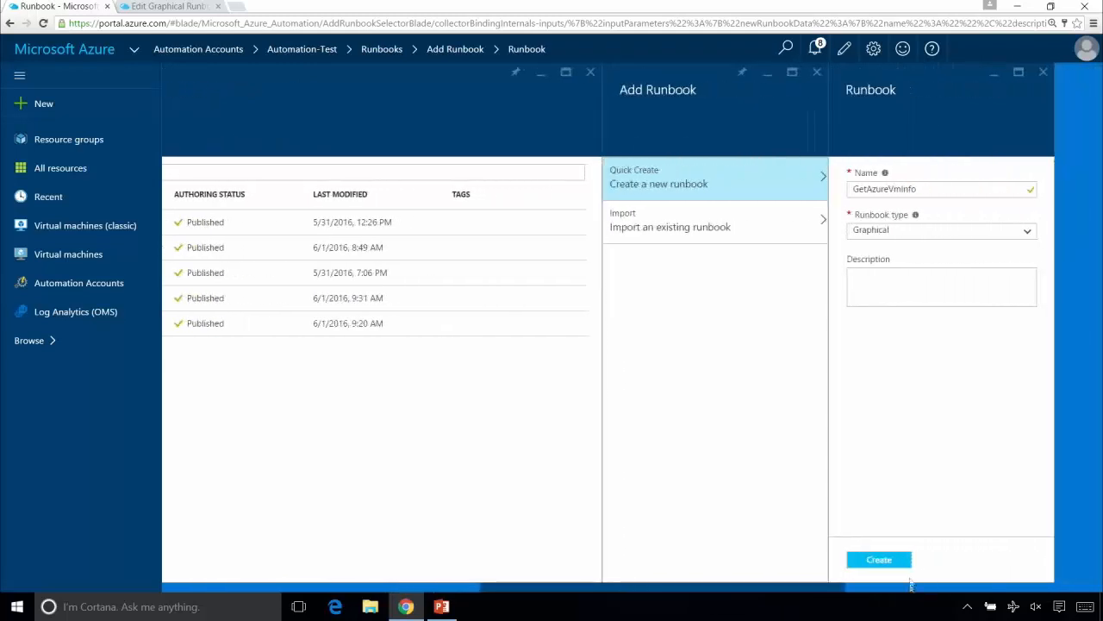
left_click(887, 560)
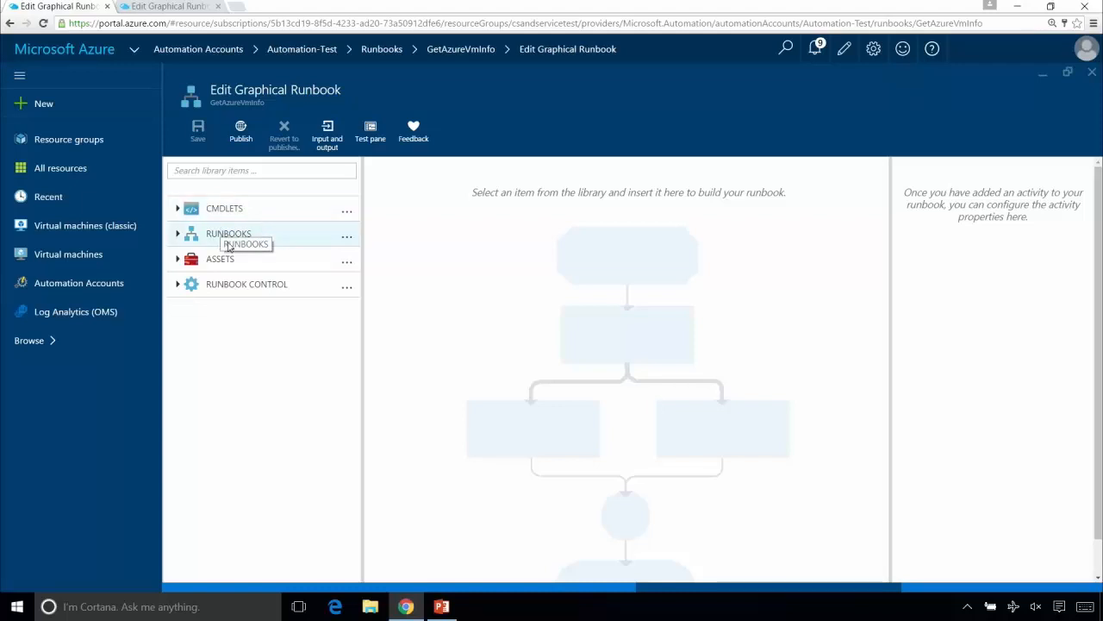
- Examine the Assets and Runbook Control groups of the graphical editor's library, and collapse them again
left_click(178, 261)
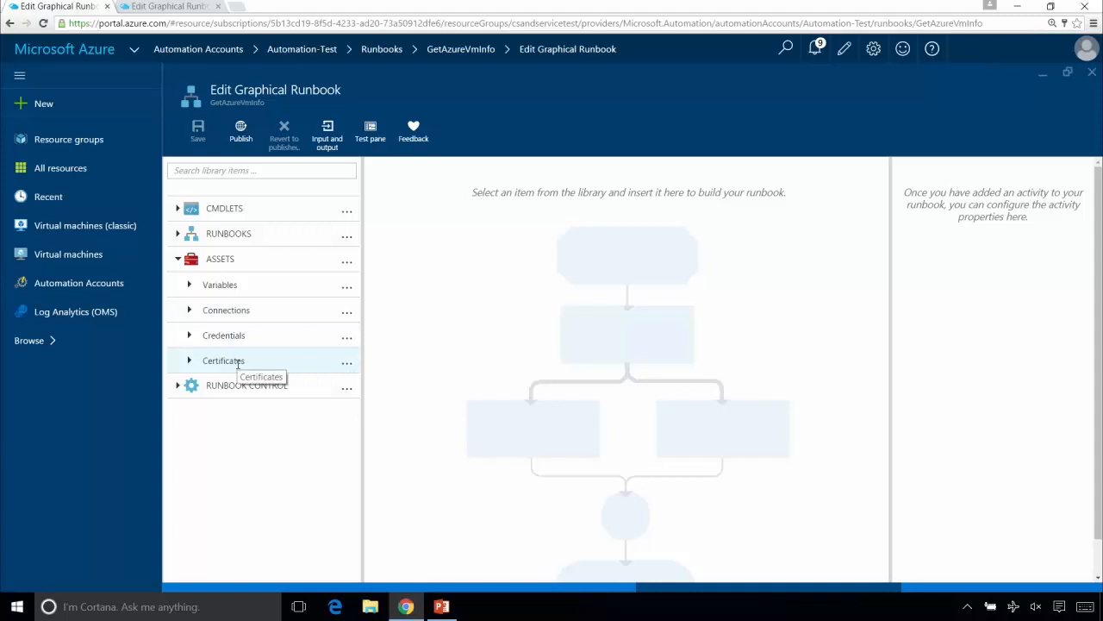
left_click(197, 314)
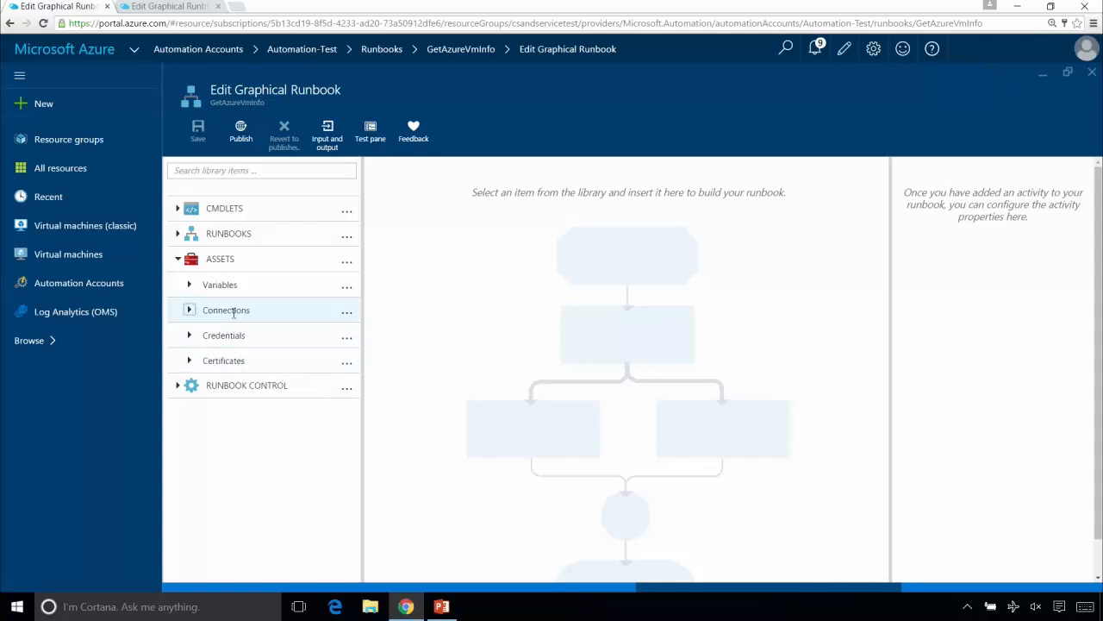
left_click(177, 385)
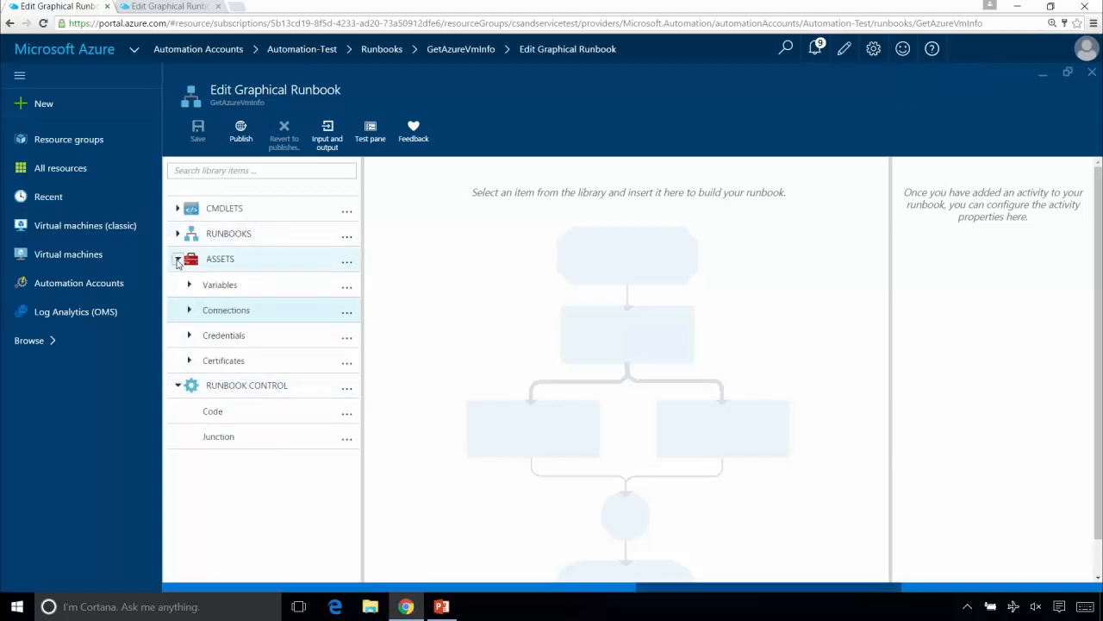
left_click(177, 259)
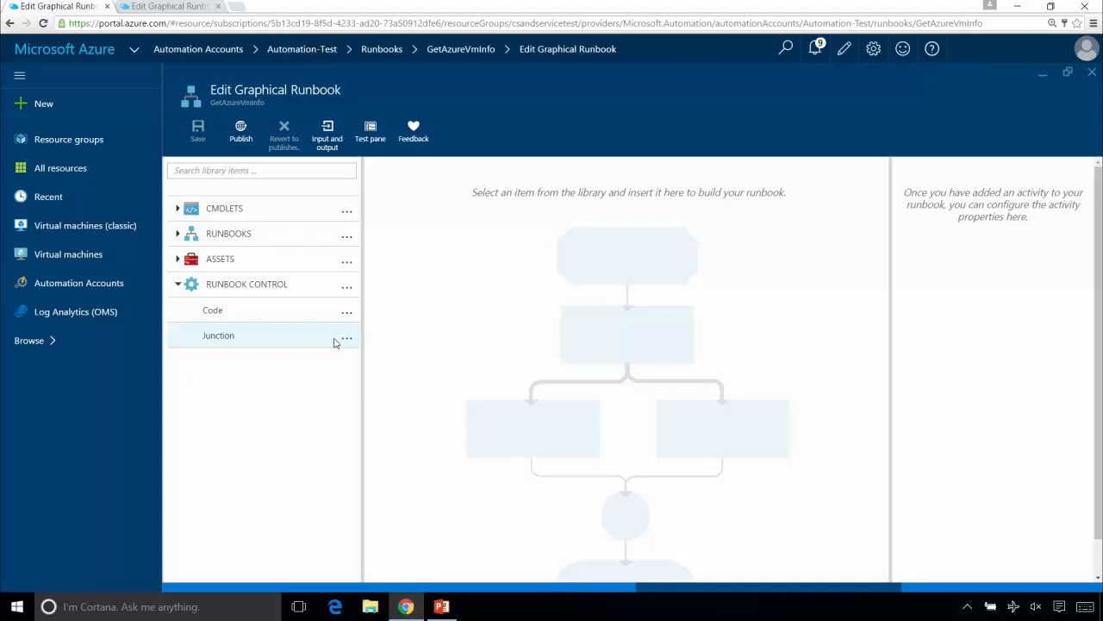
left_click(178, 286)
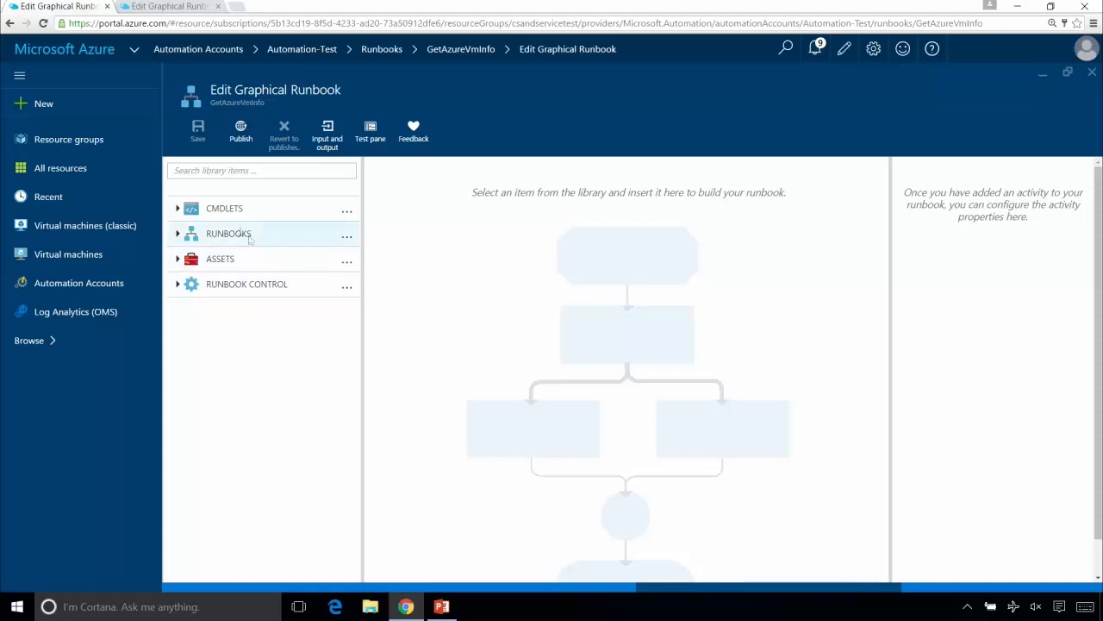
- Add the LoginAzure runbook to the GetAzureVmInfo canvas, place it near the upper middle, and save the runbook
left_click(178, 233)
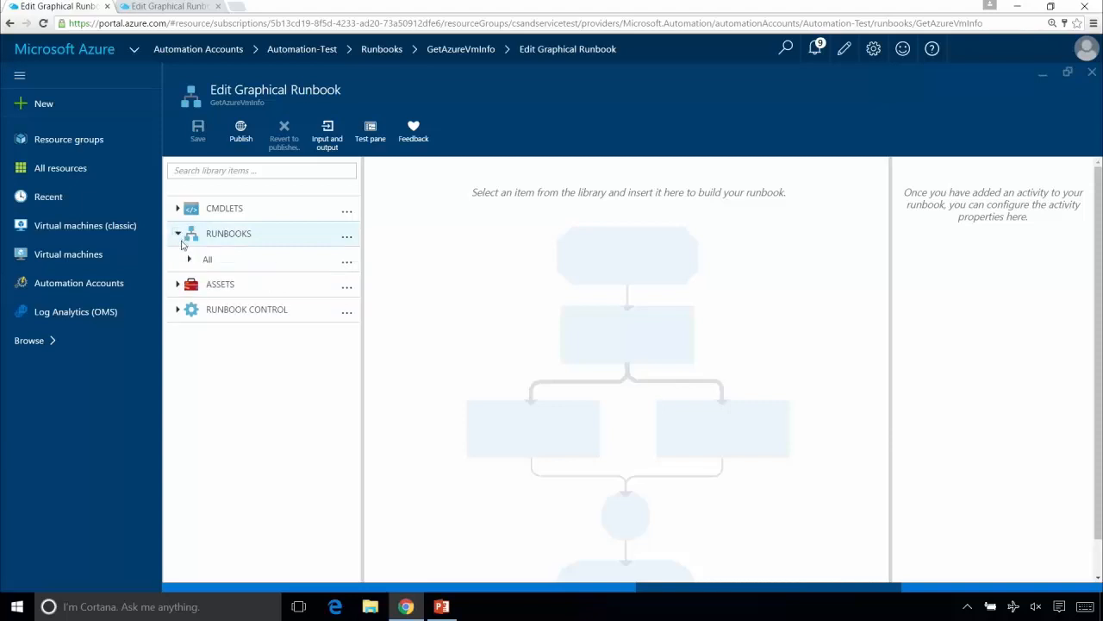
left_click(189, 259)
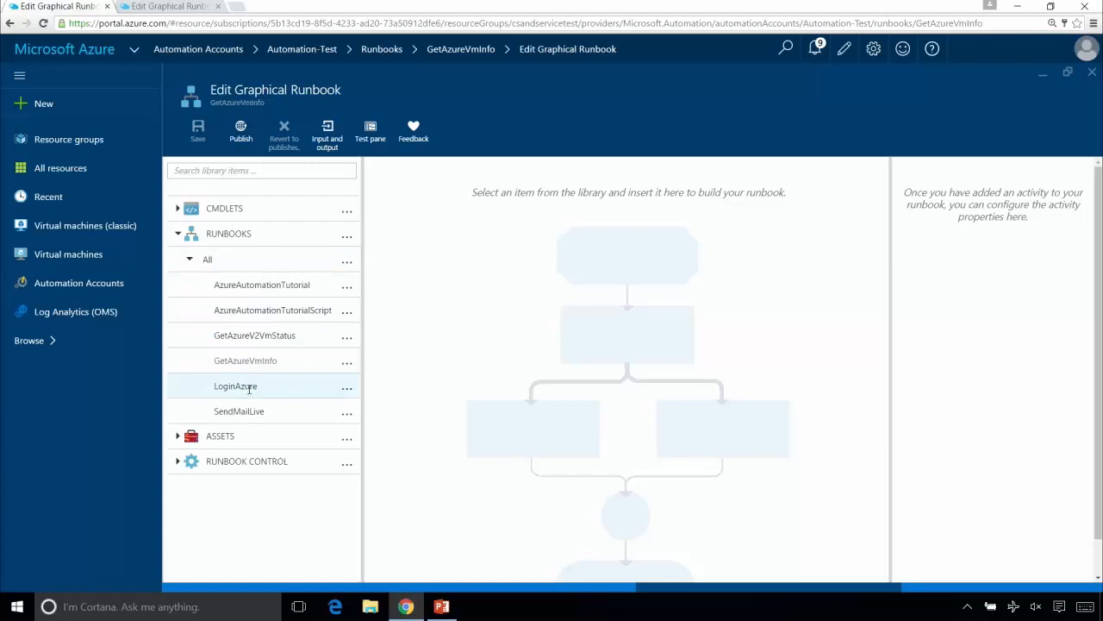
left_click(345, 390)
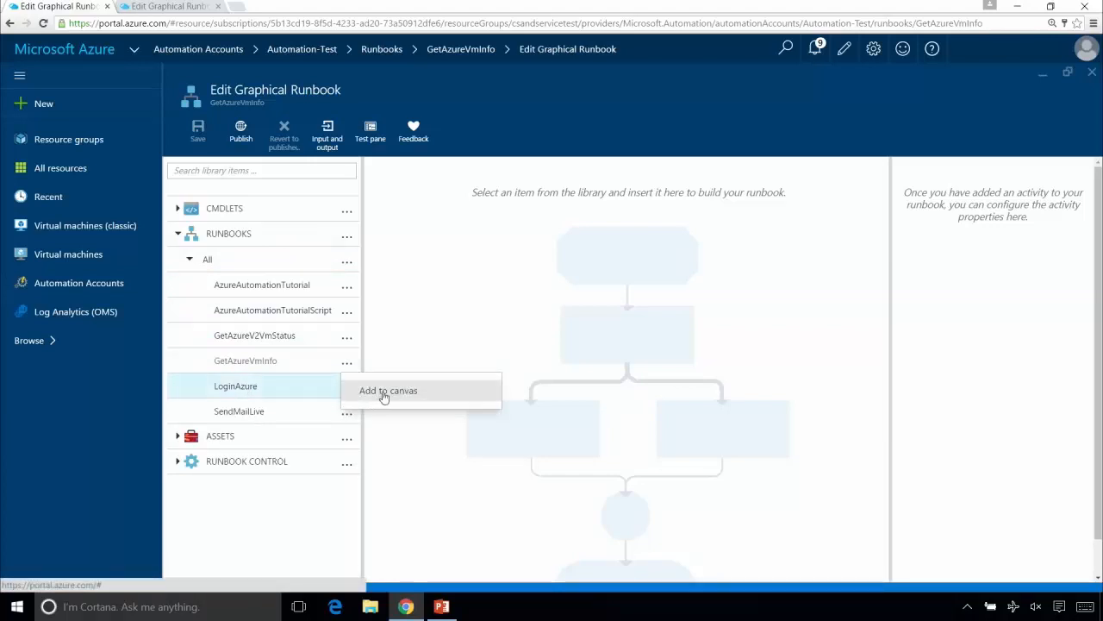
left_click(385, 392)
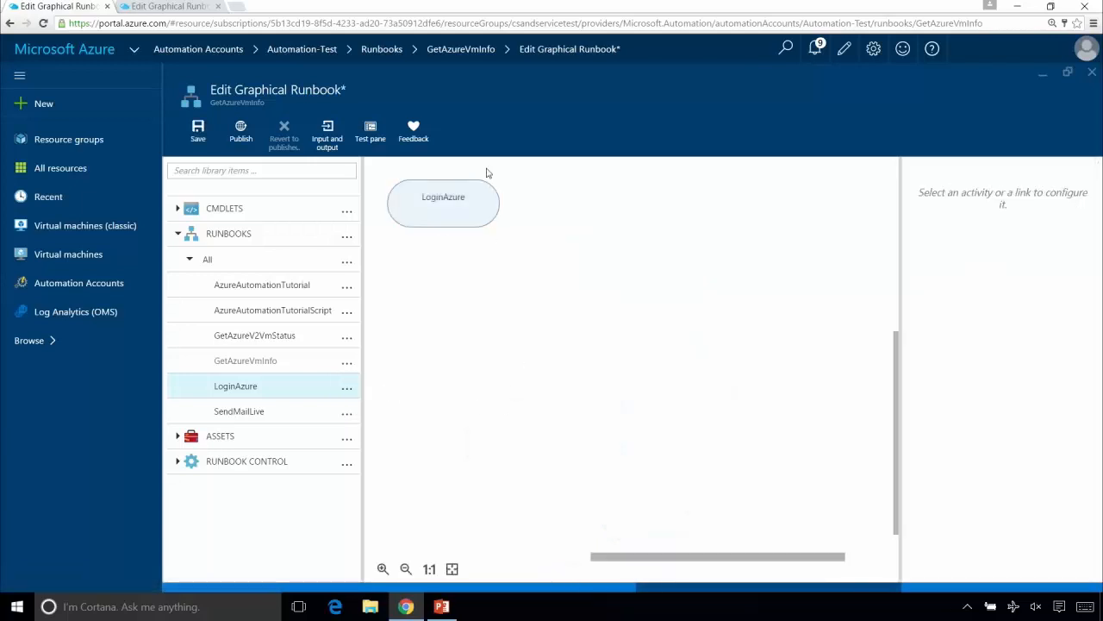
left_click_drag(451, 202, 636, 222)
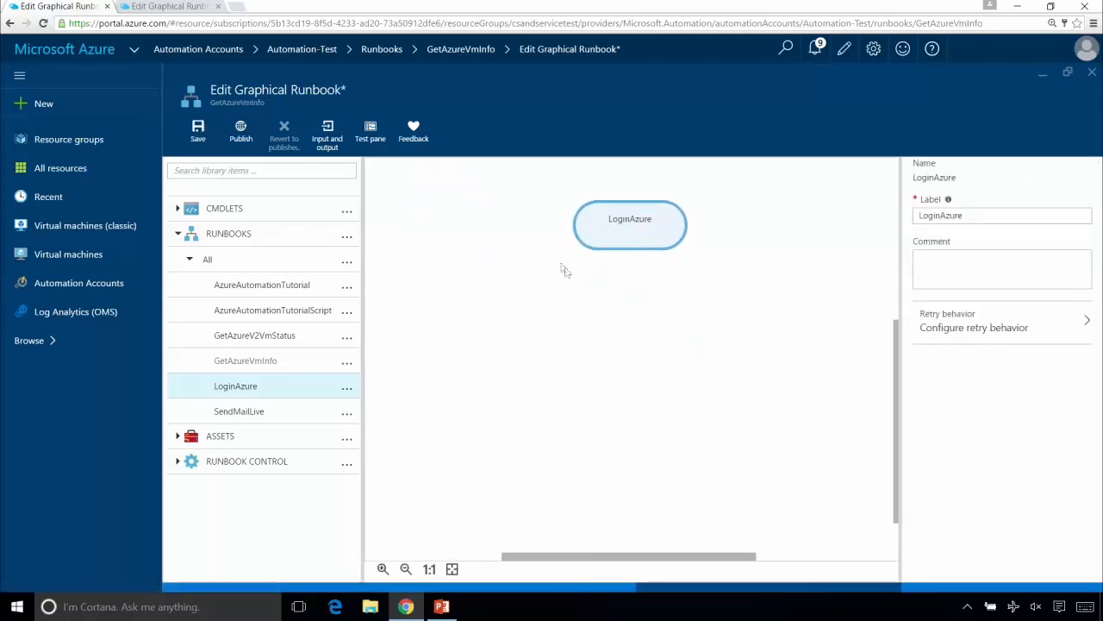
mouse_move(630, 246)
left_click_drag(635, 234, 638, 234)
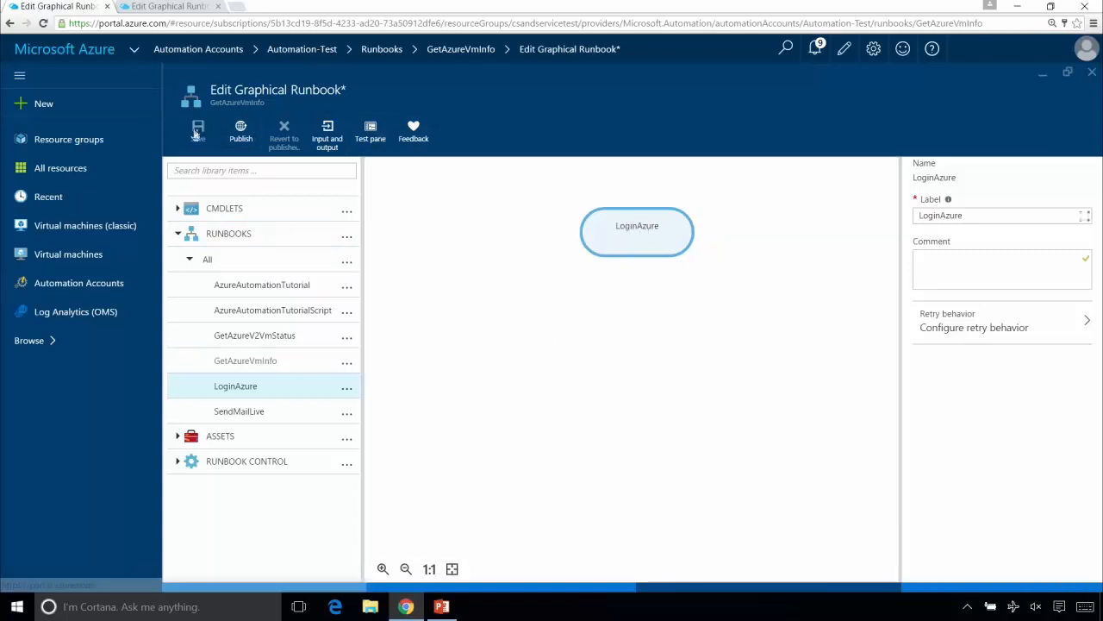
left_click(197, 132)
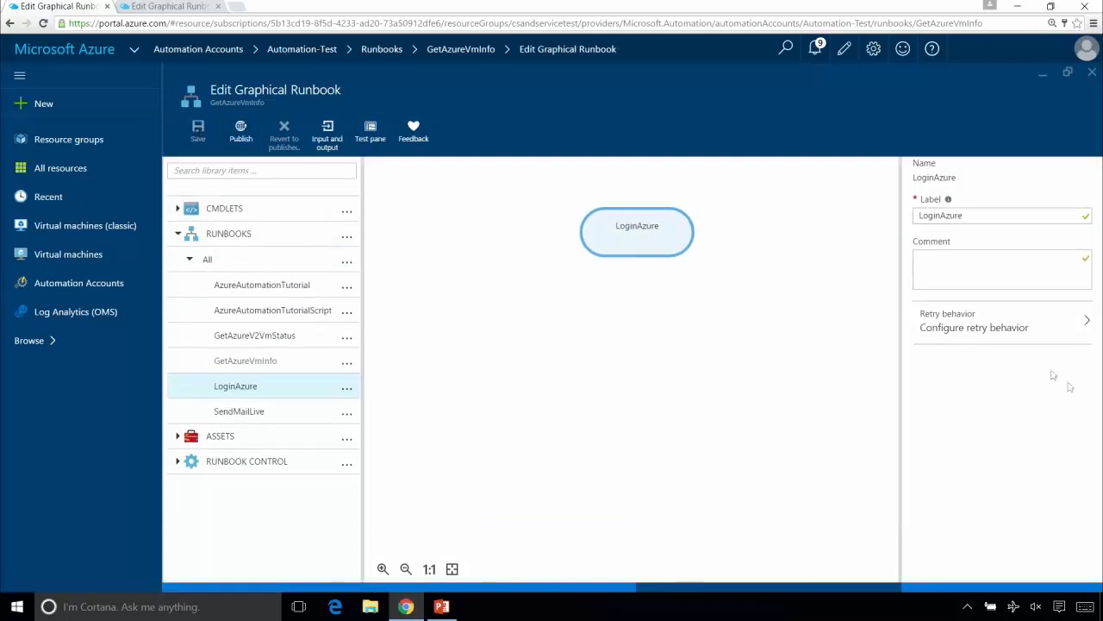
- Close GetAzureVmInfo and open the LoginAzure runbook for editing, with its activities centred on the canvas
left_click(1092, 74)
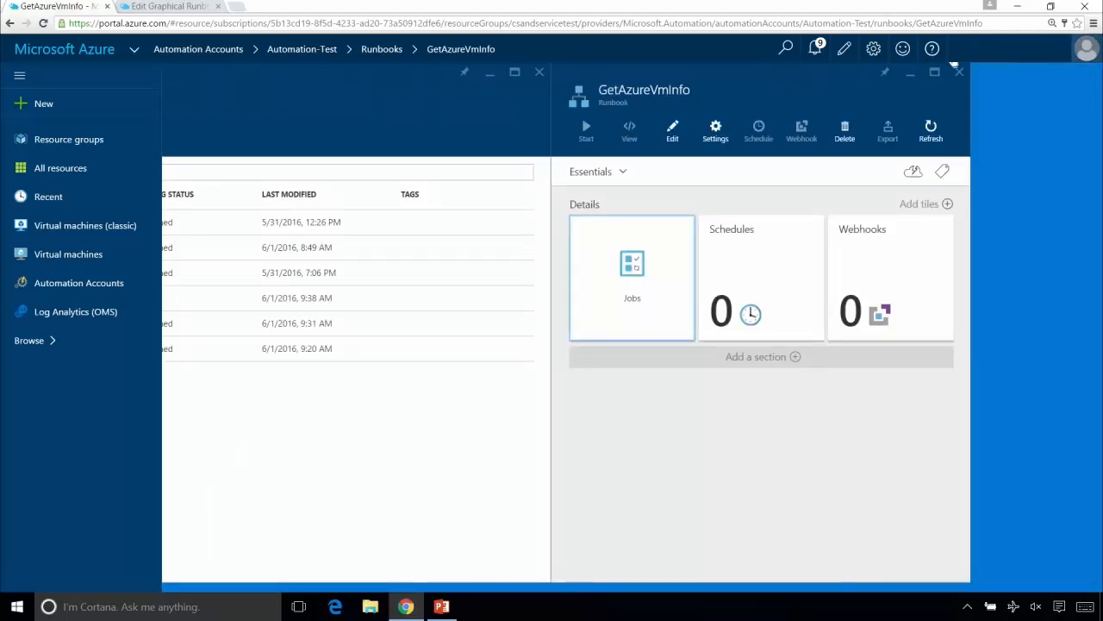
left_click(959, 72)
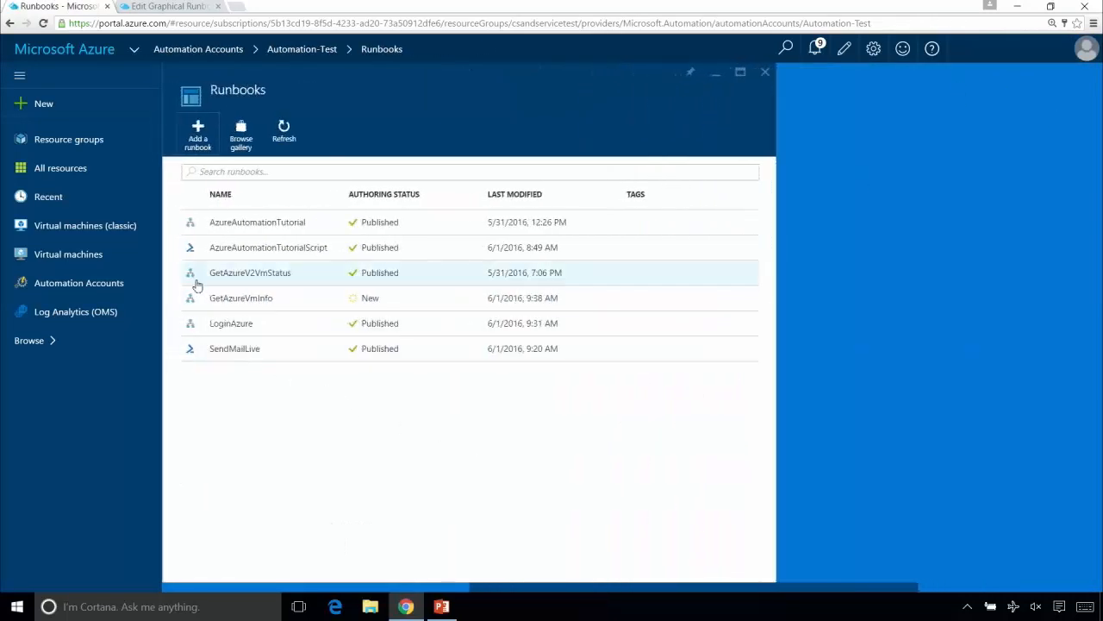
left_click(224, 324)
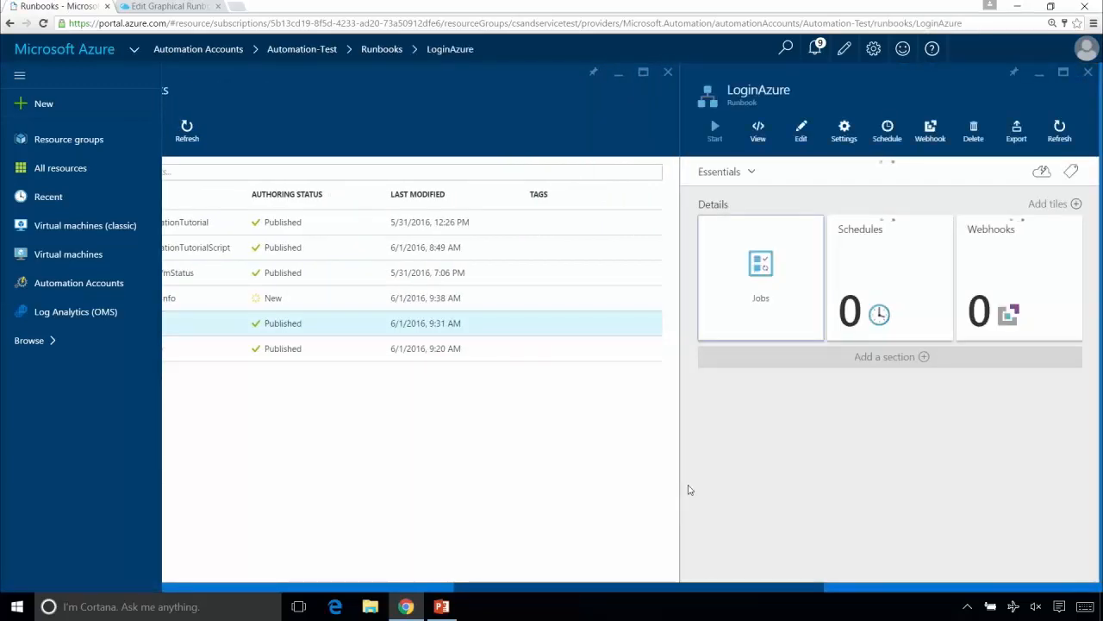
left_click(578, 134)
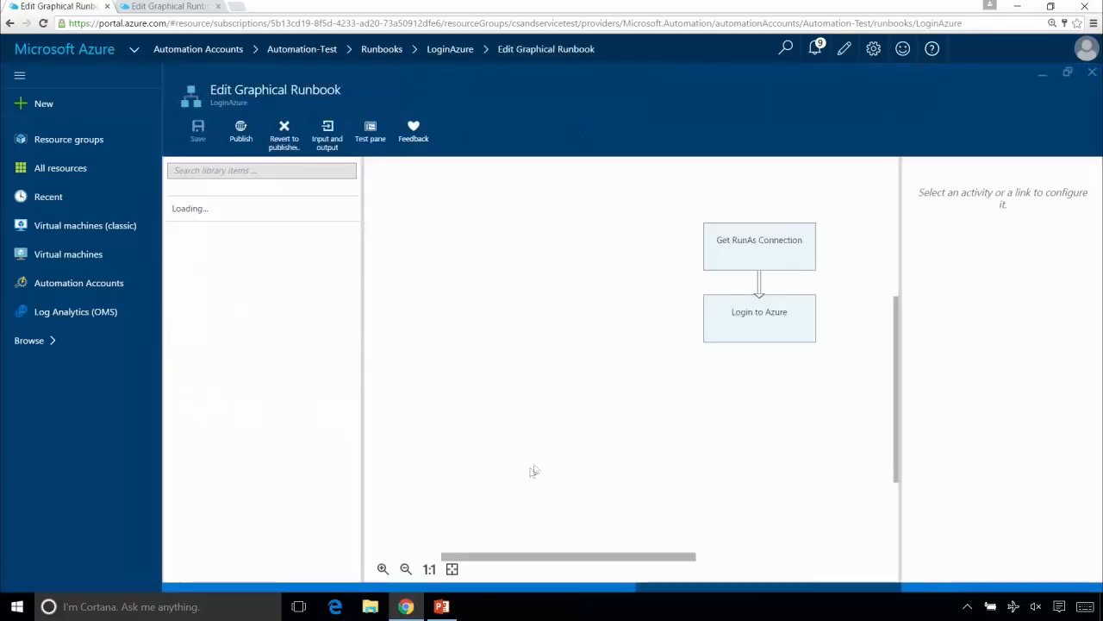
left_click_drag(510, 559, 559, 573)
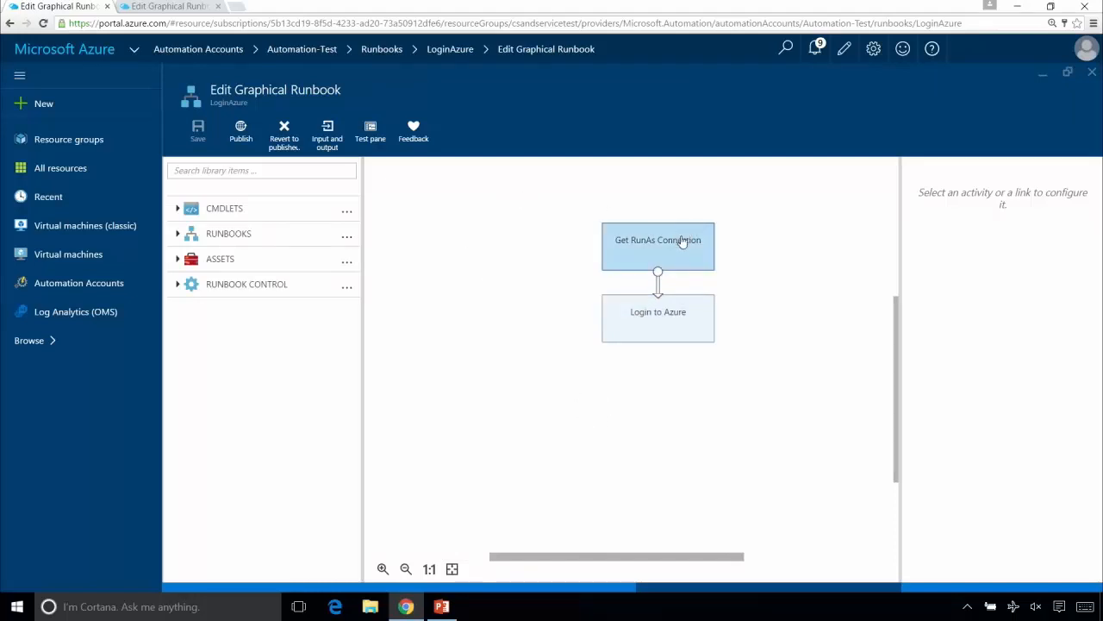
- Add the AzureRunAsConnection connection asset to the LoginAzure canvas
left_click(179, 259)
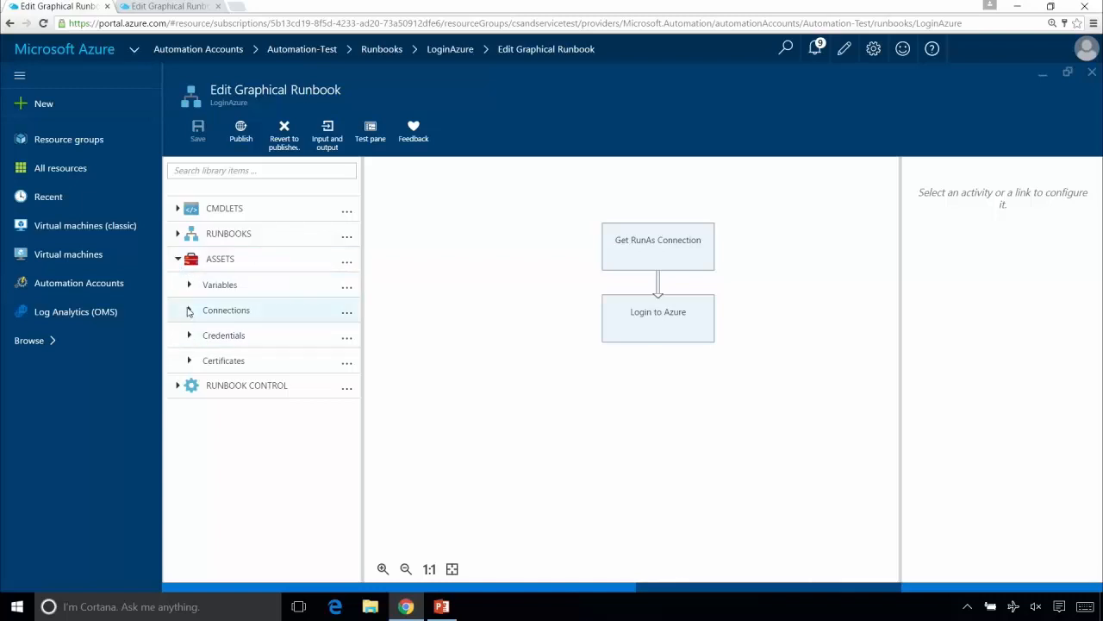
left_click(192, 312)
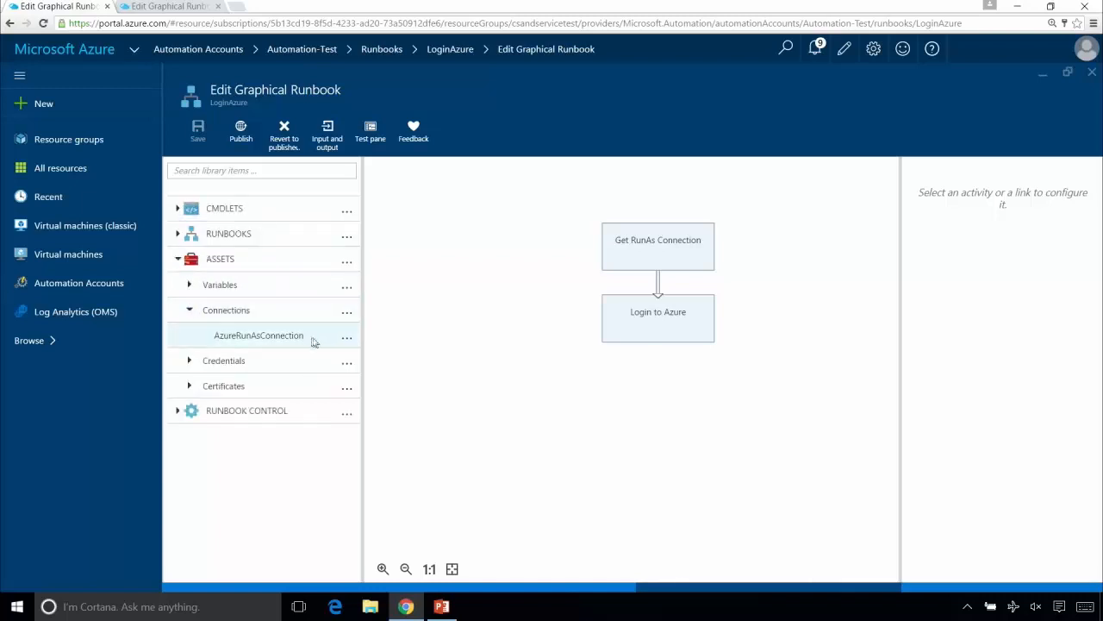
left_click(346, 337)
left_click(371, 339)
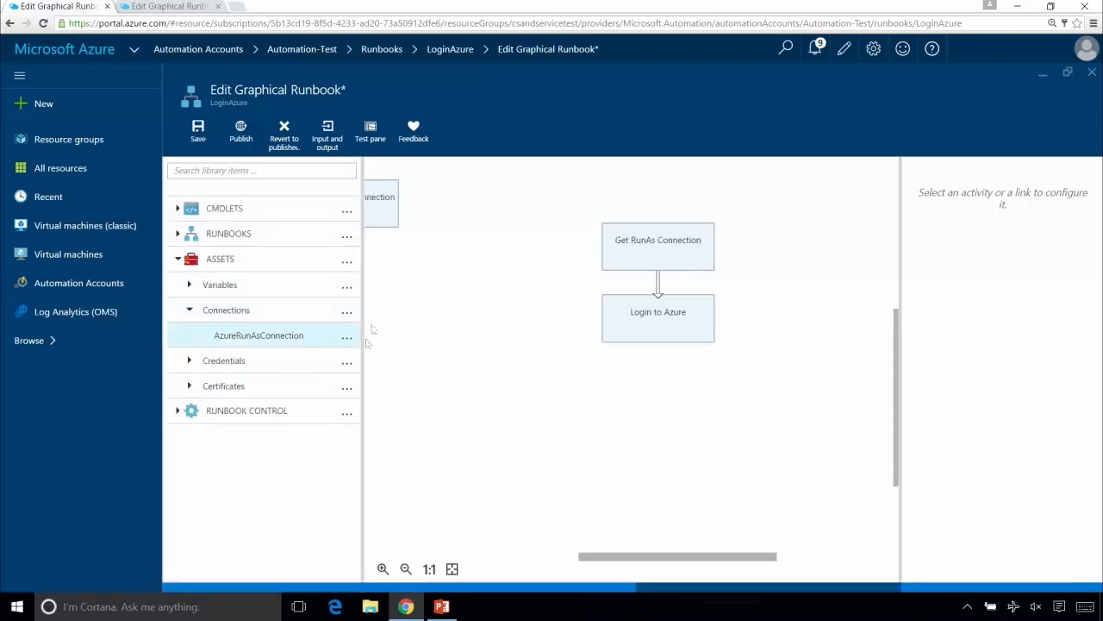
- Move the added Get-AutomationConnection activity beside Get RunAs Connection, and delete it from the LoginAzure canvas
left_click_drag(387, 205, 546, 246)
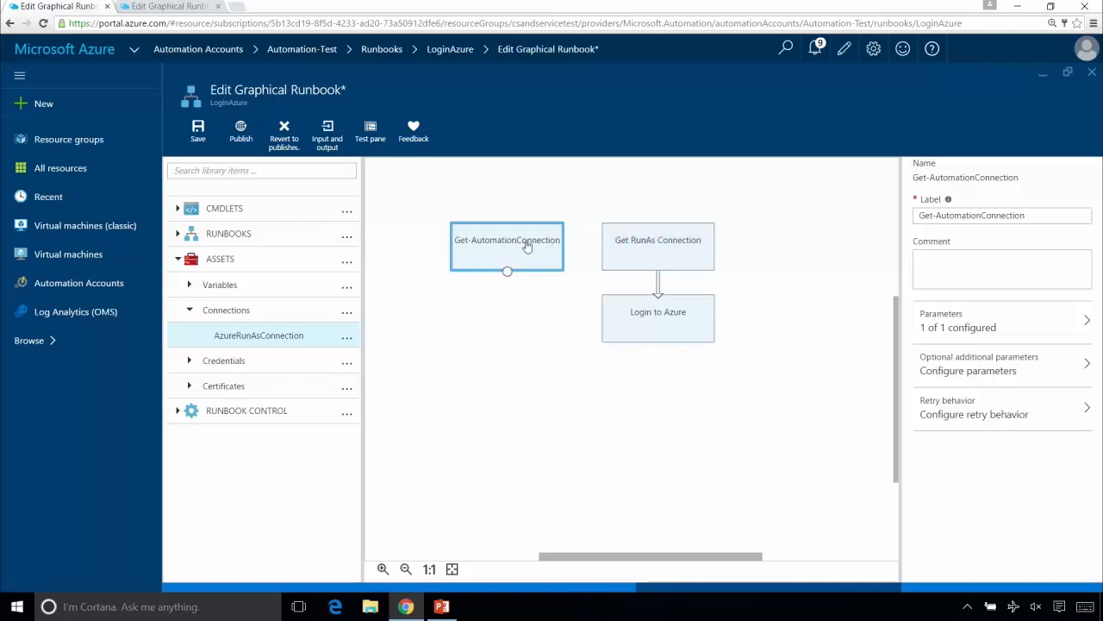
key("Delete")
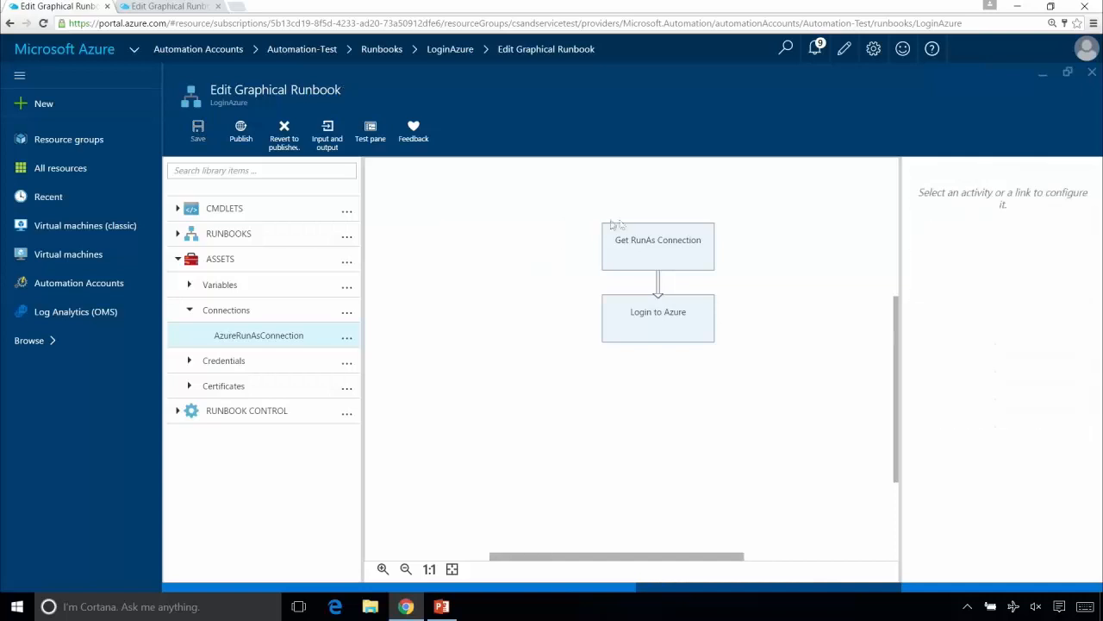
- Find the Add-AzureRmAccount cmdlet behind Login to Azure in the library, add it to the canvas, and delete the added copy
left_click(661, 313)
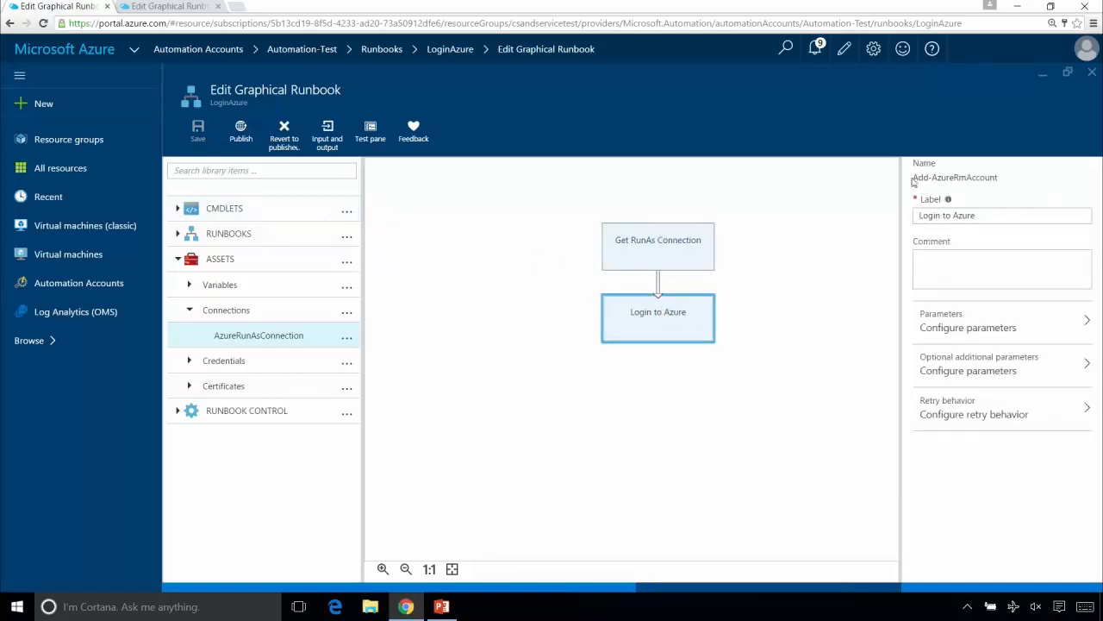
left_click(282, 170)
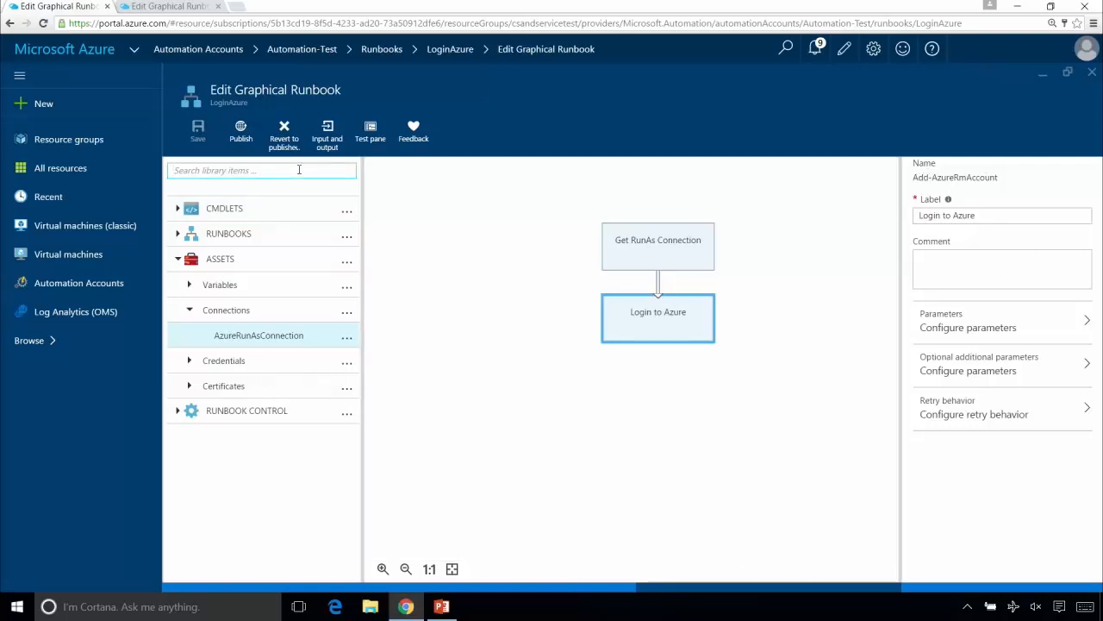
type("add-a")
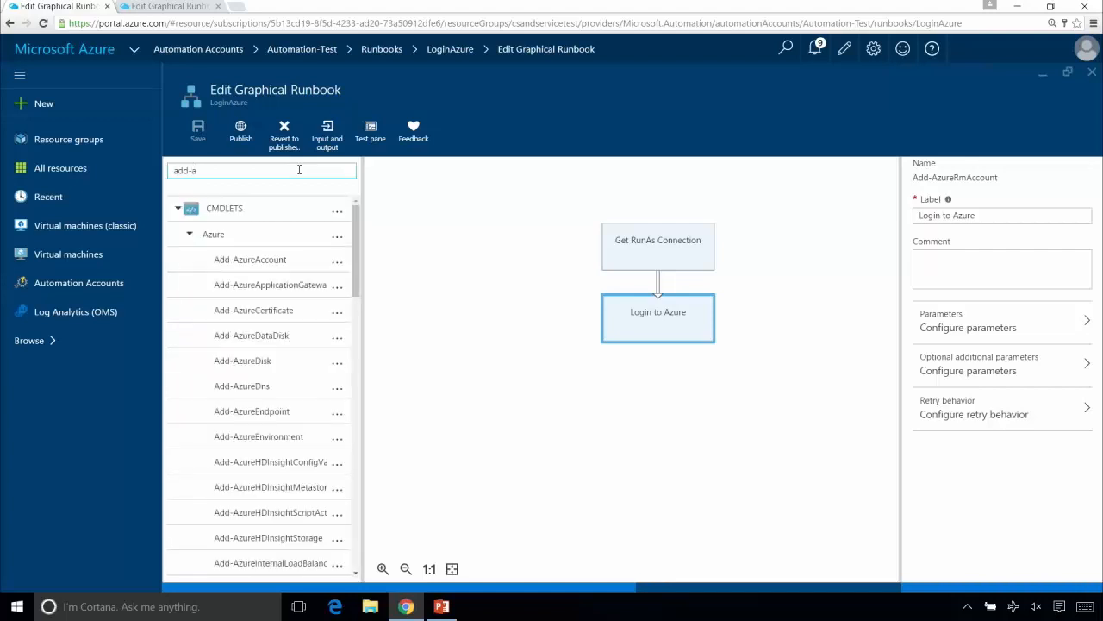
type("zurerma")
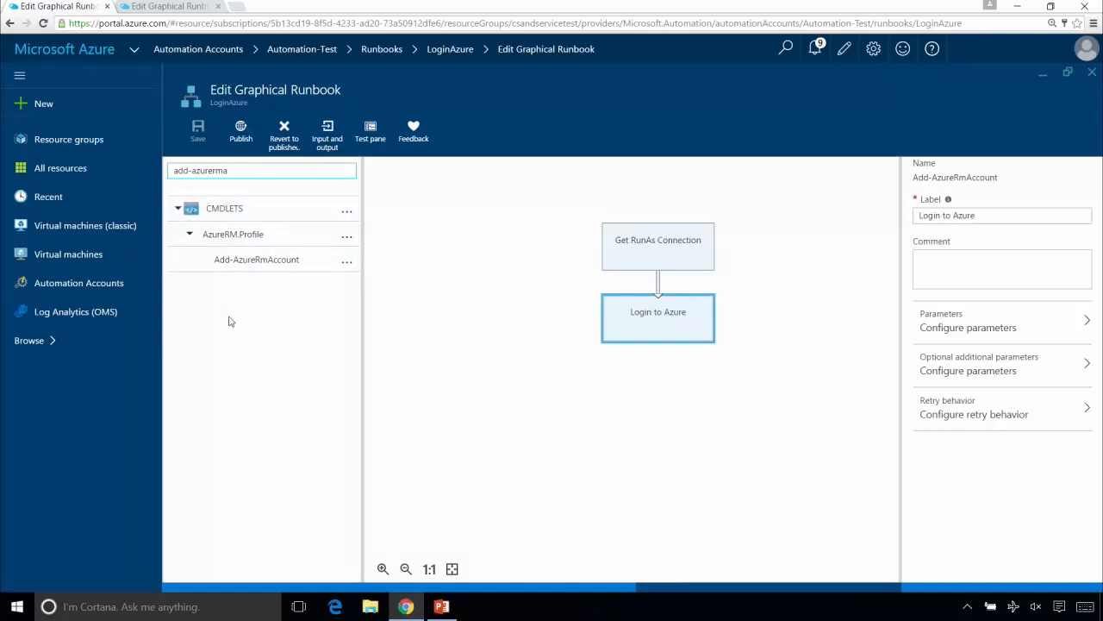
left_click(347, 261)
left_click(362, 267)
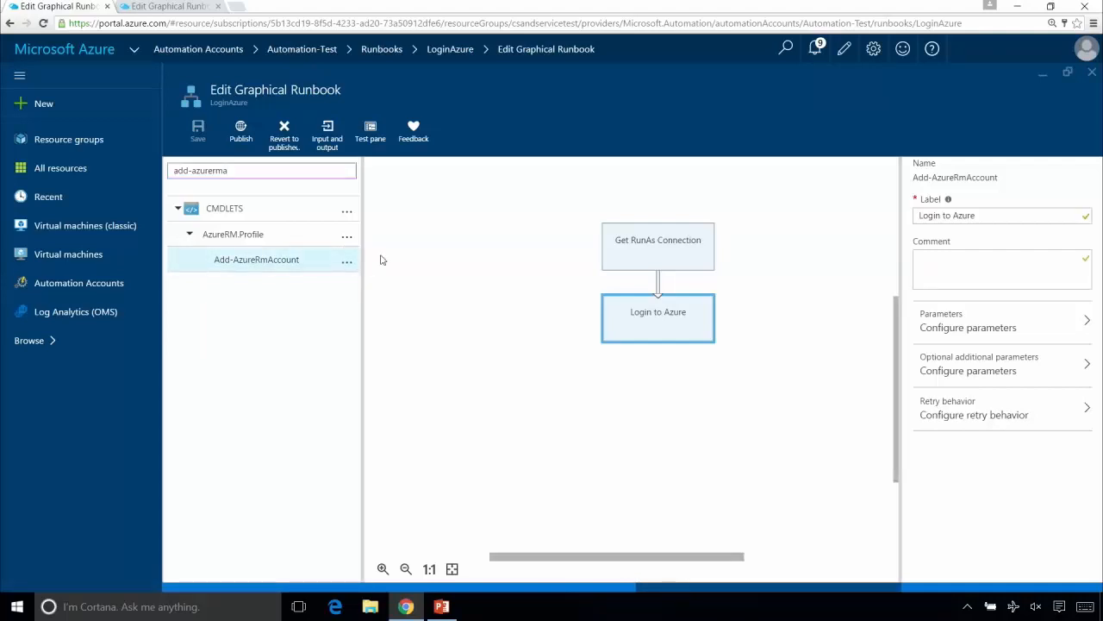
left_click_drag(402, 237, 500, 291)
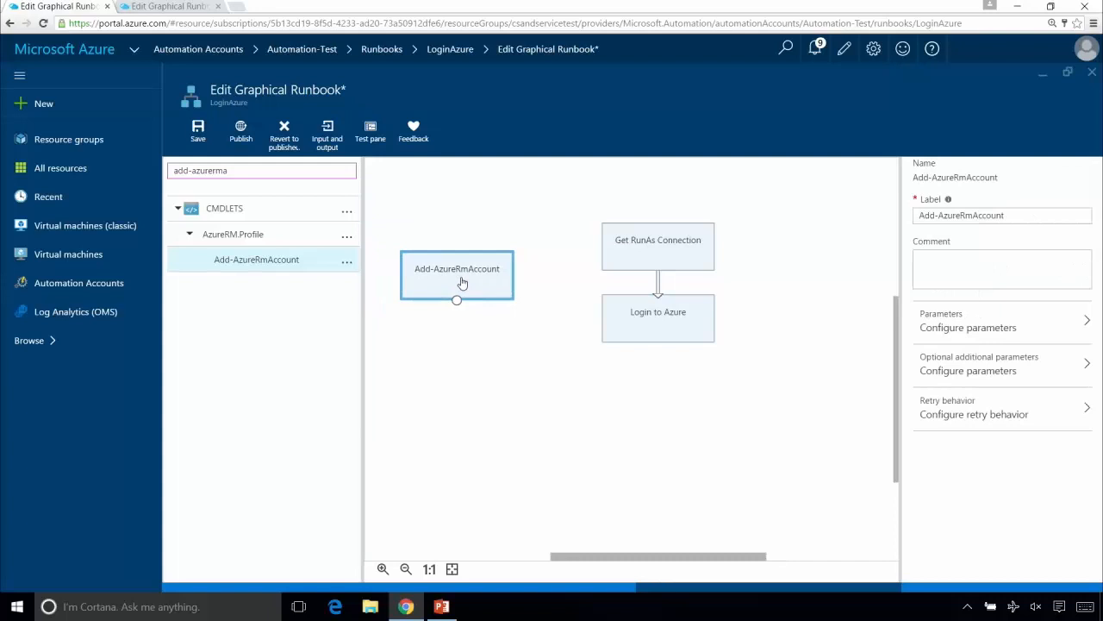
key("Delete")
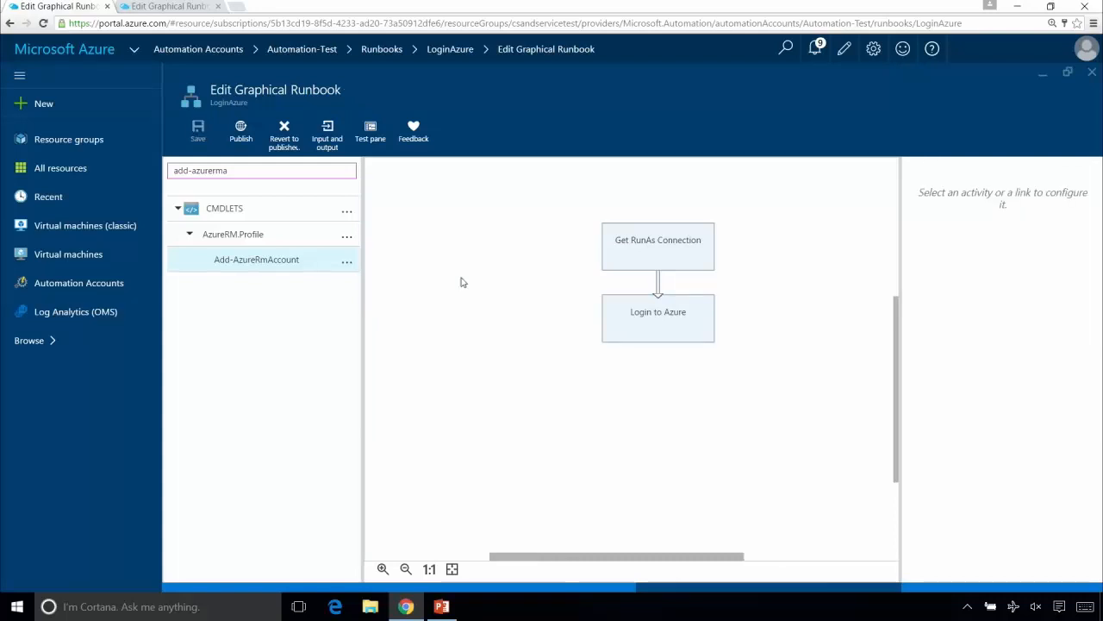
- Examine the link between Get RunAs Connection and Login to Azure, its type options, and the settings of both activities
left_click(659, 285)
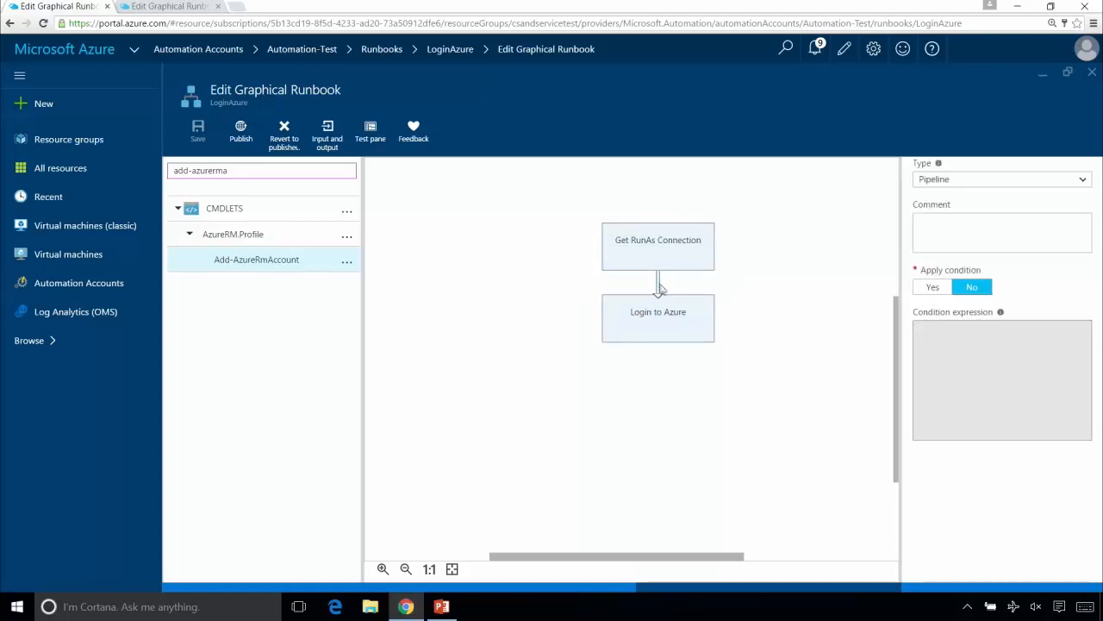
left_click(975, 181)
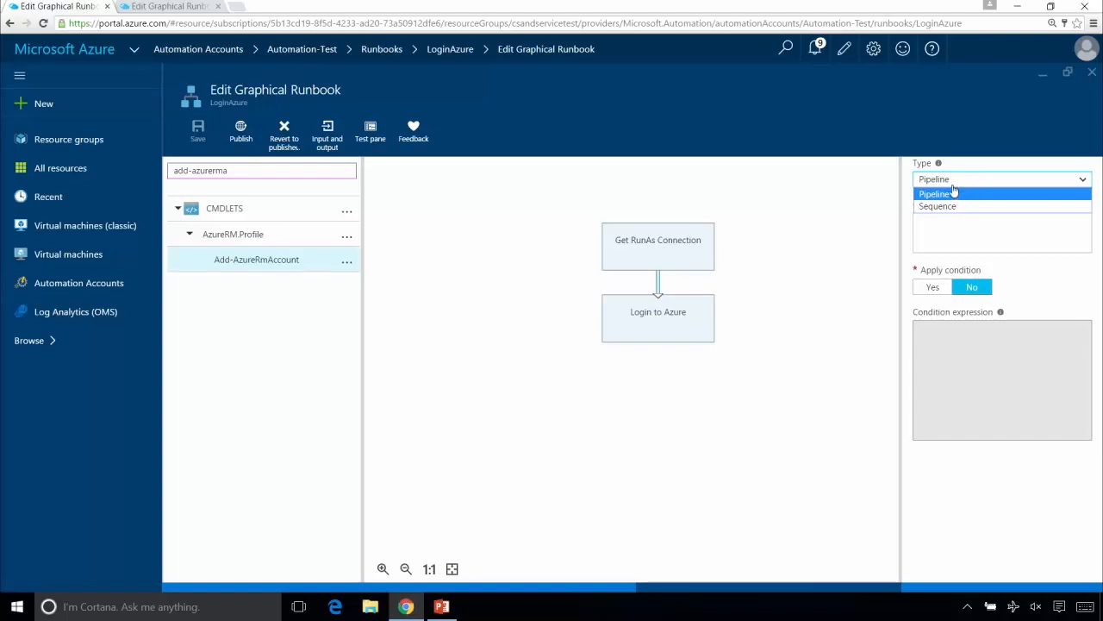
left_click(955, 180)
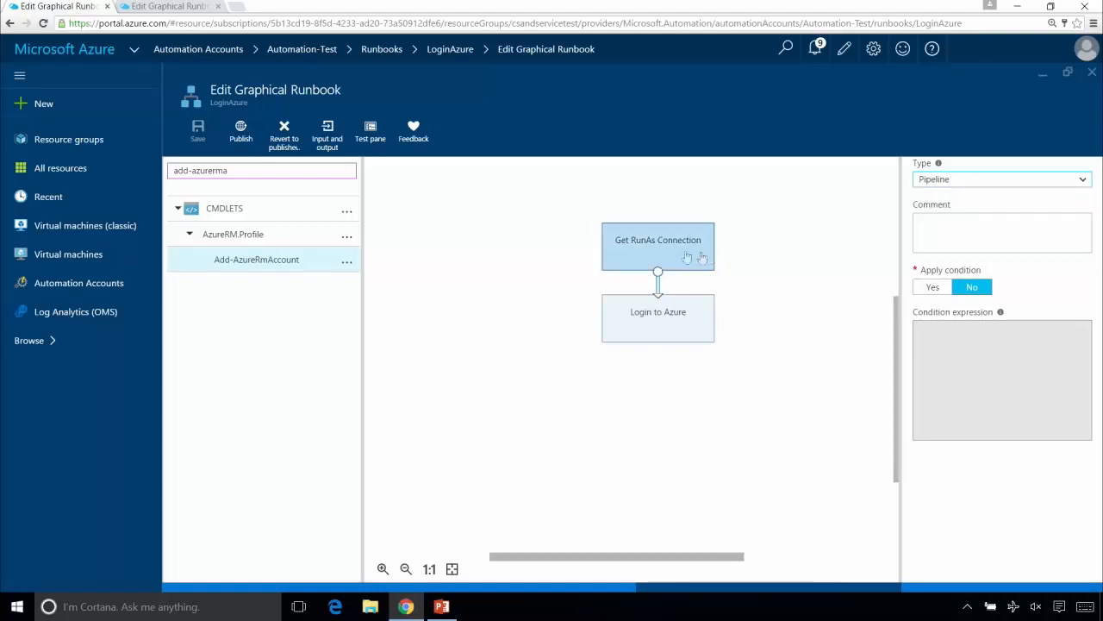
left_click(646, 244)
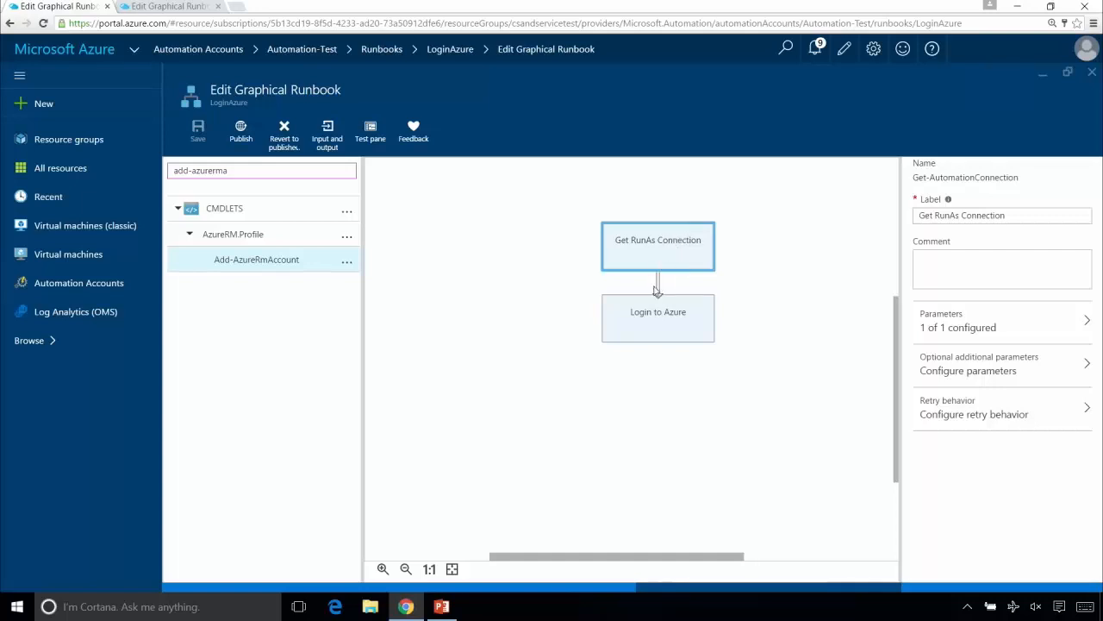
left_click(657, 319)
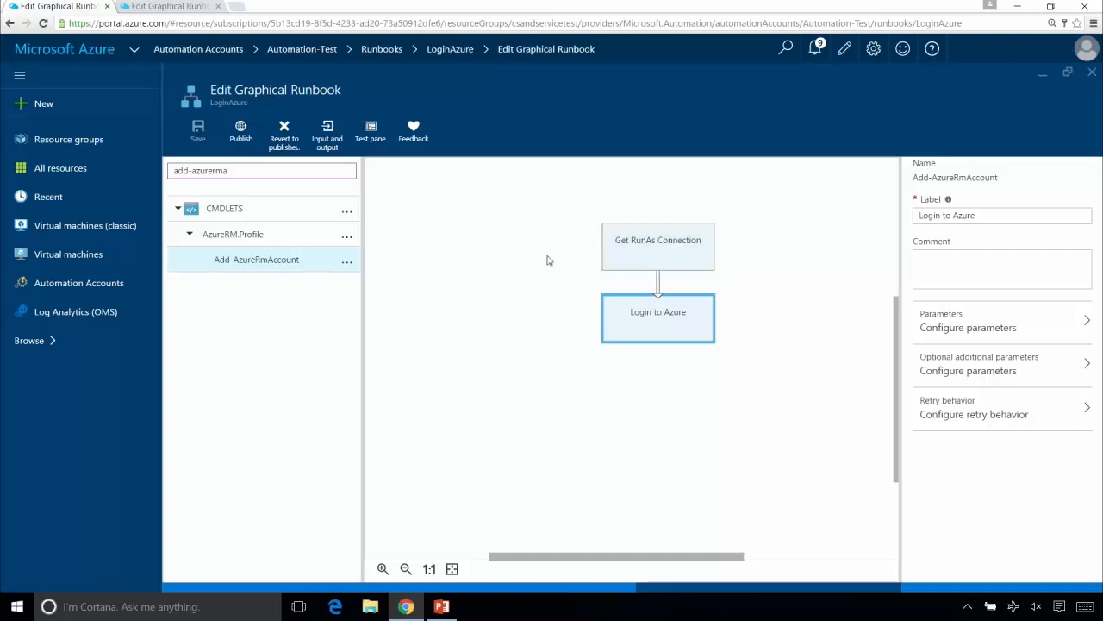
left_click(662, 285)
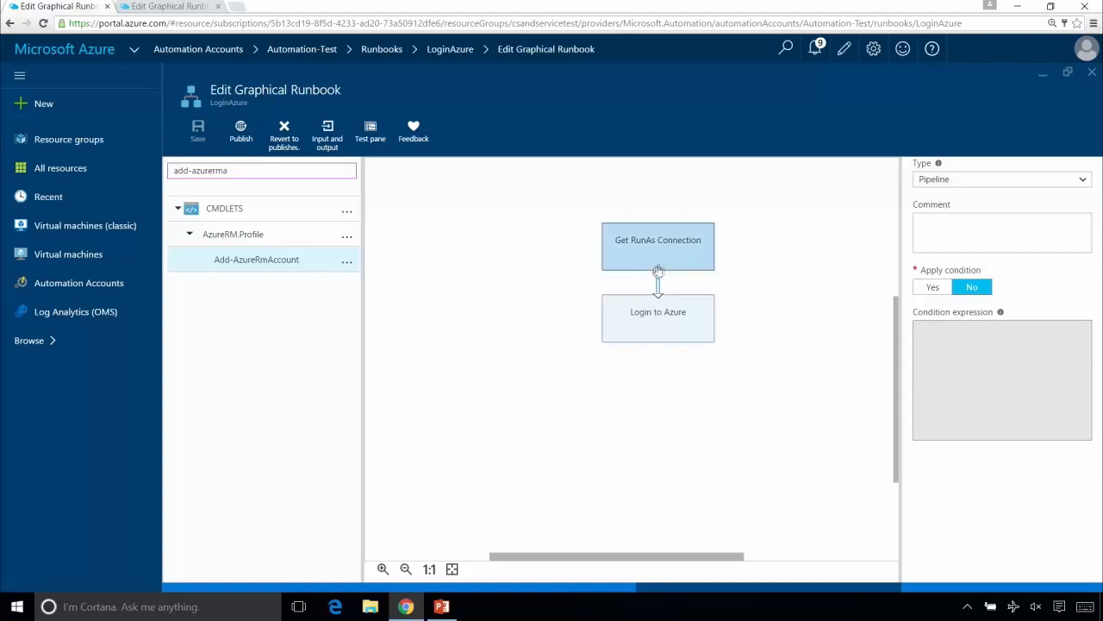
left_click(958, 183)
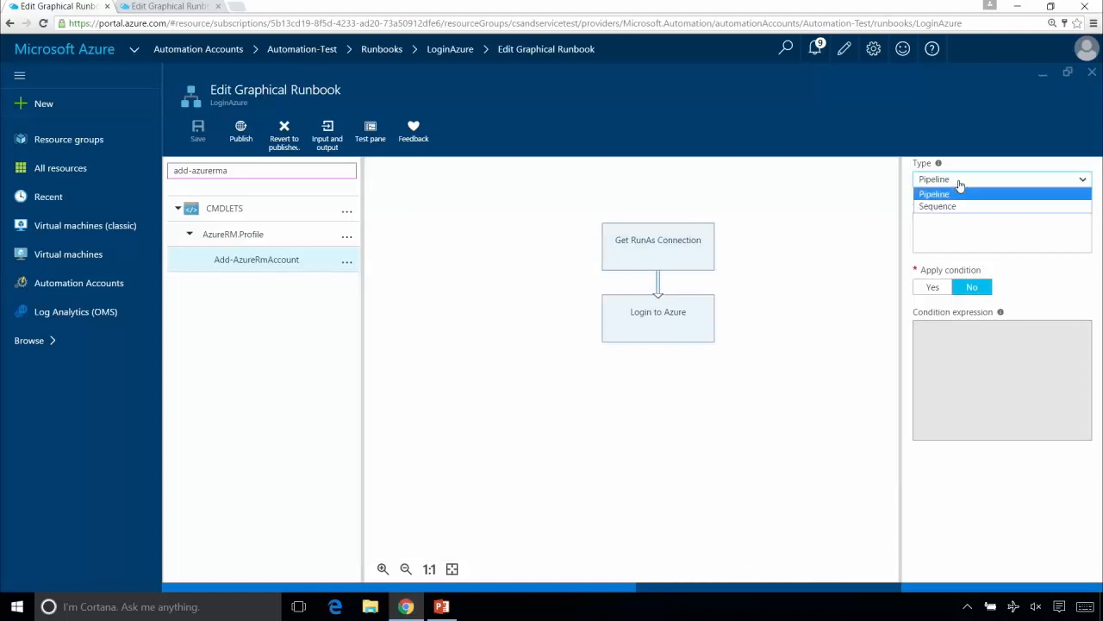
left_click(960, 186)
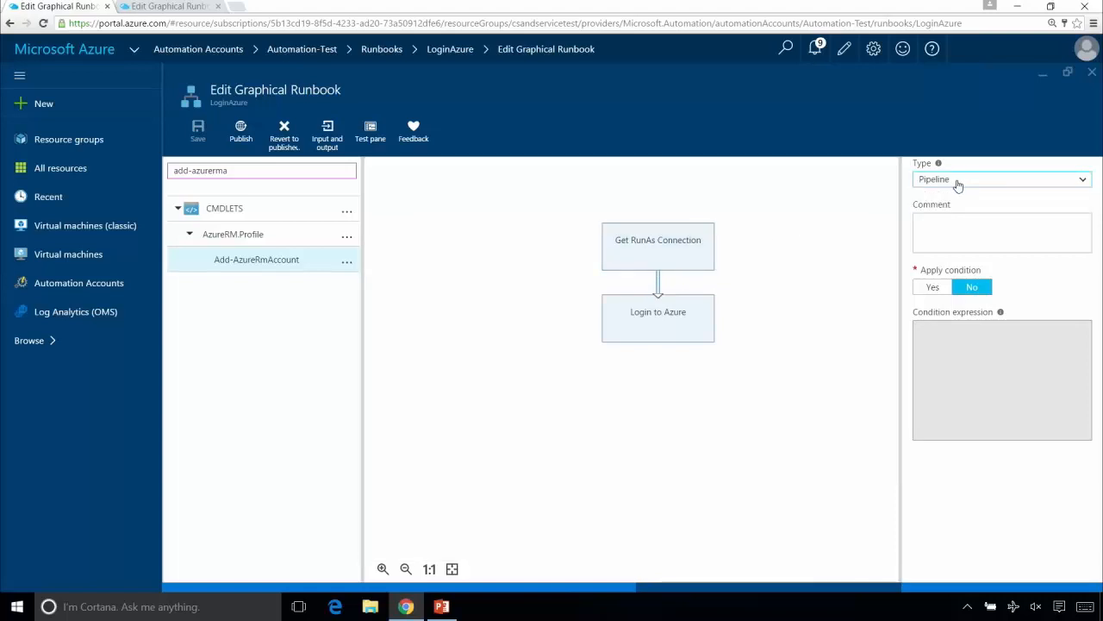
- Examine the Login to Azure activity's parameter set and the data sources offered for its ApplicationId parameter, and close the parameter configuration
left_click(697, 324)
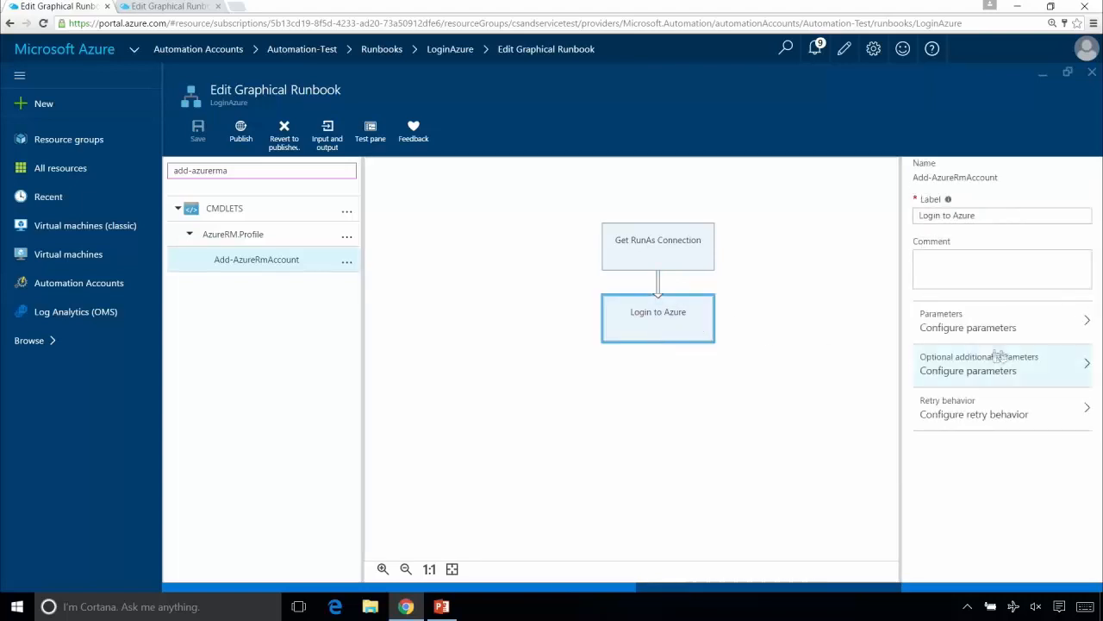
left_click(1013, 328)
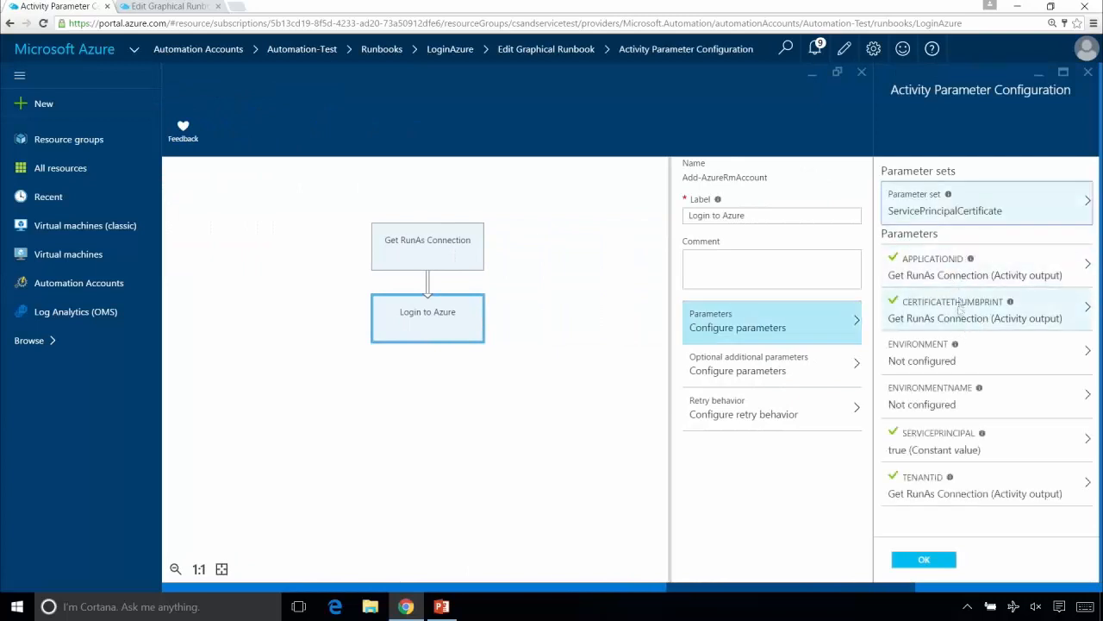
left_click(977, 212)
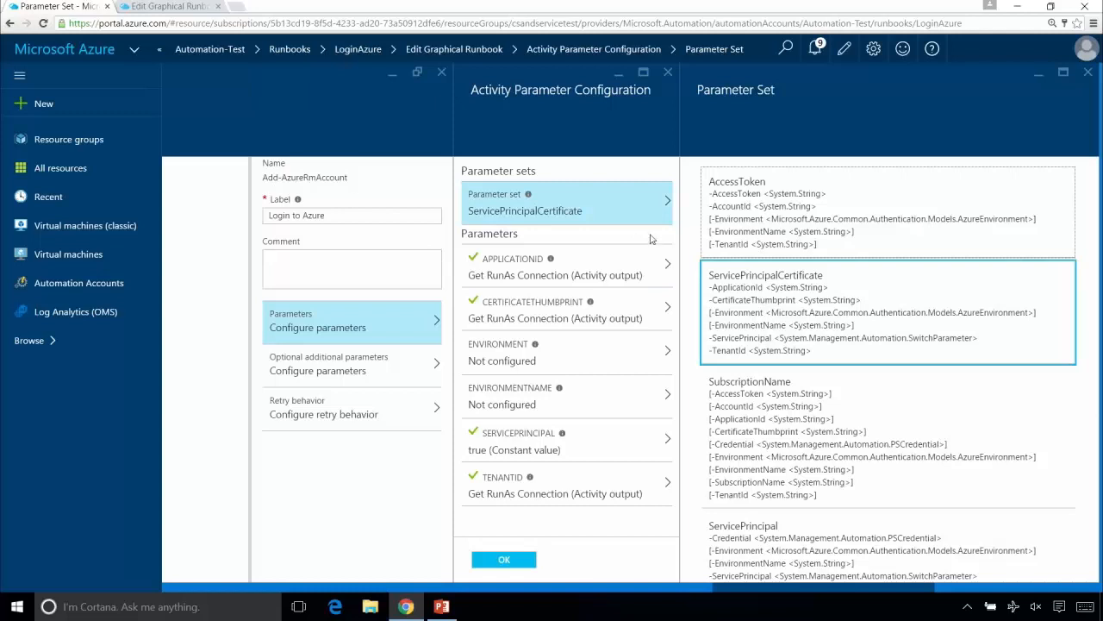
left_click(587, 205)
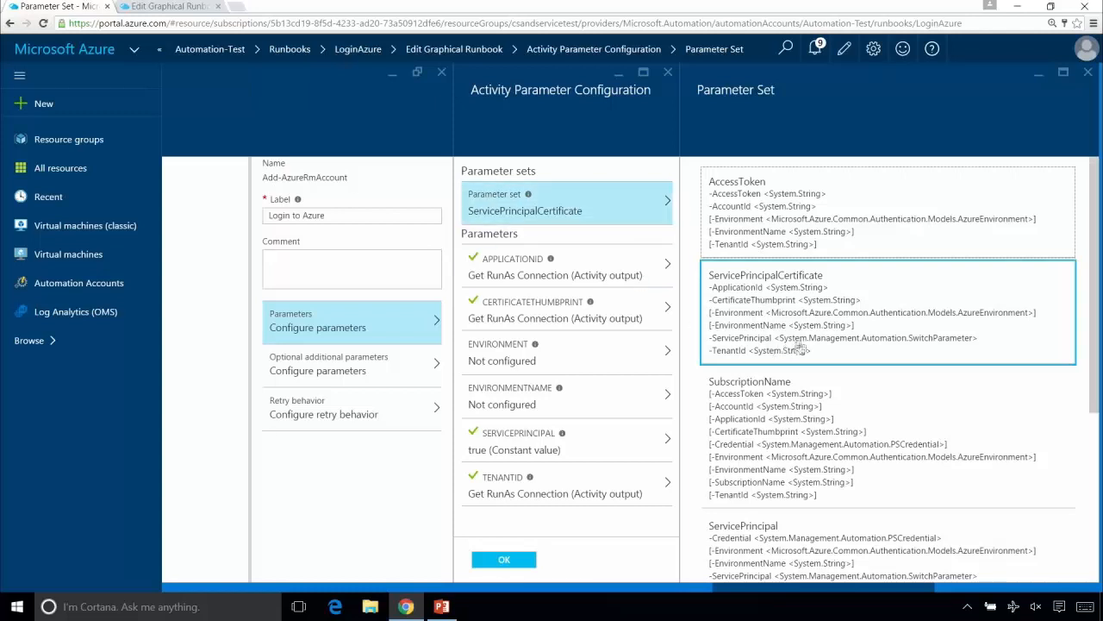
left_click(595, 265)
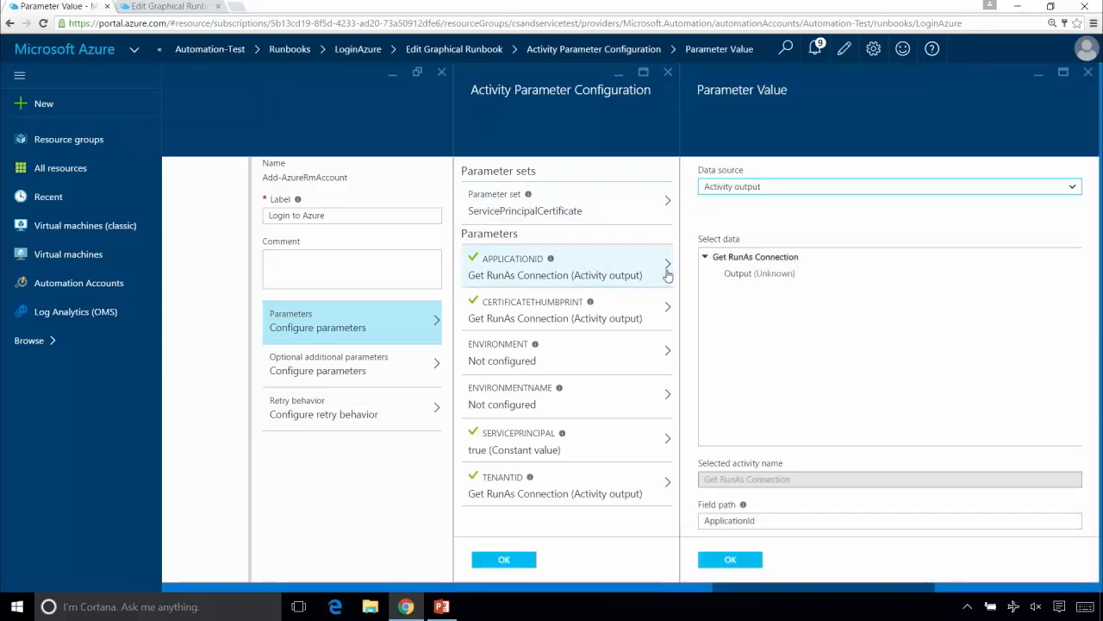
left_click(776, 188)
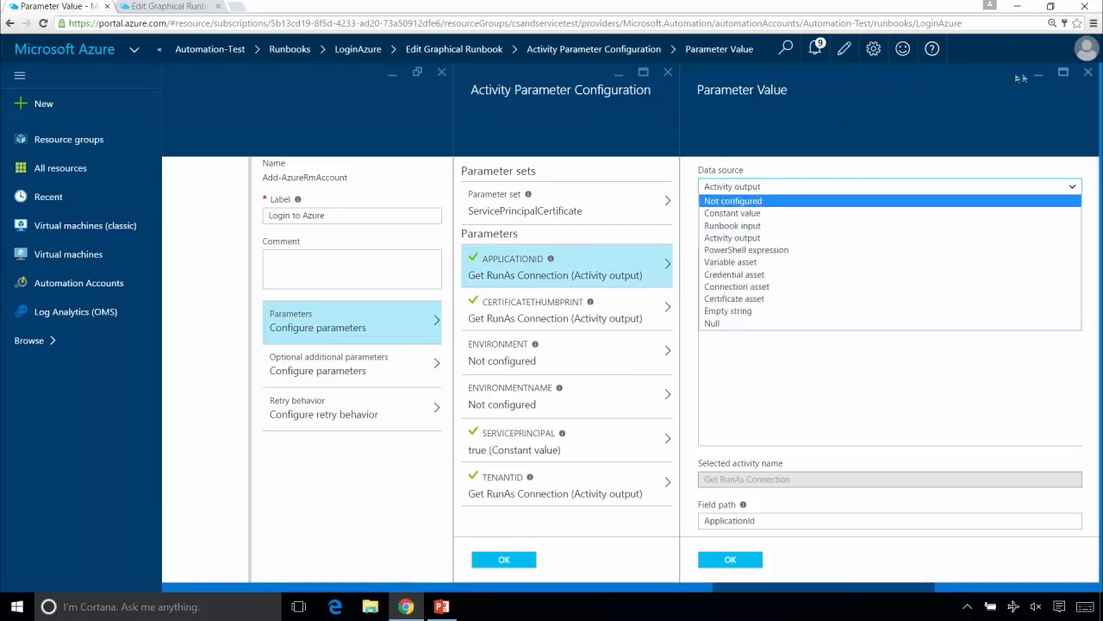
left_click(1090, 74)
left_click(1089, 74)
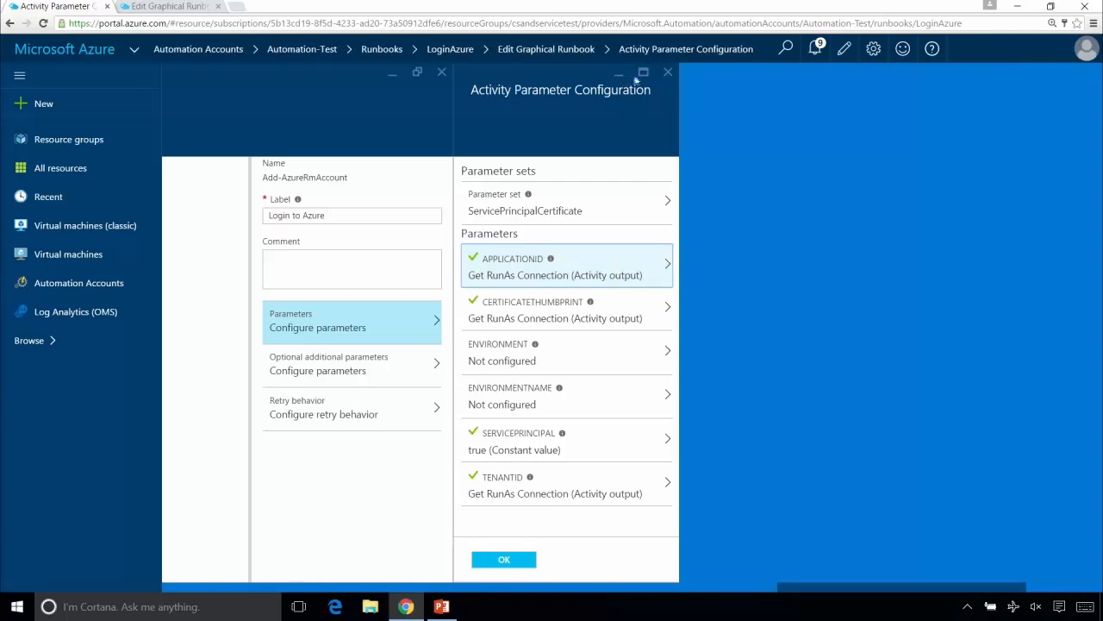
left_click(668, 73)
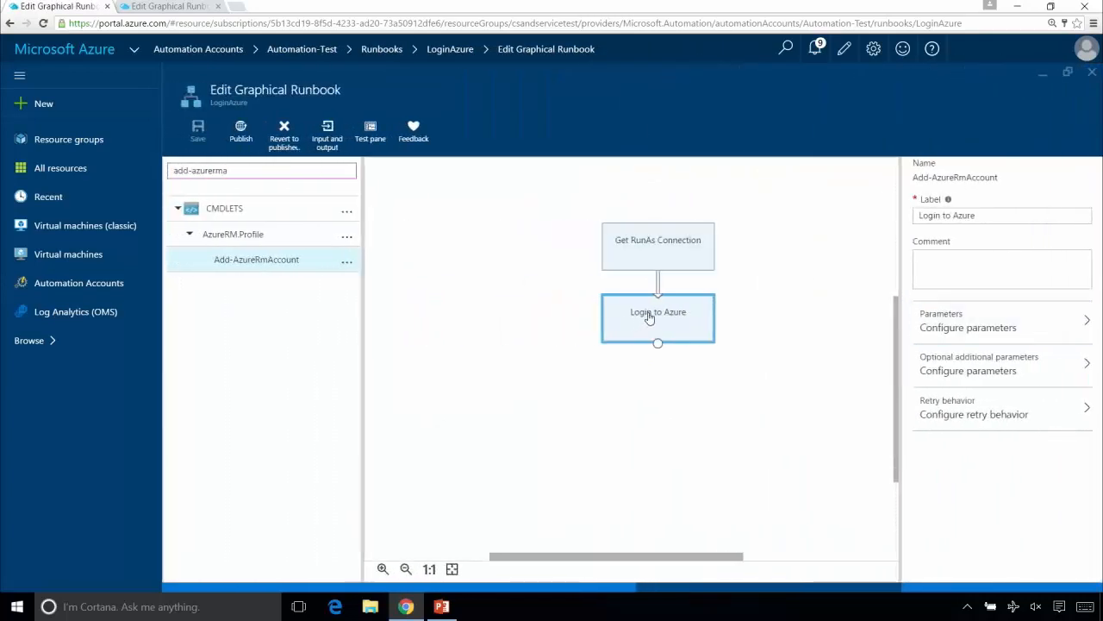
- Reopen the ApplicationId parameter of Login to Azure and examine its value configuration, keeping Activity output as the data source
left_click(993, 325)
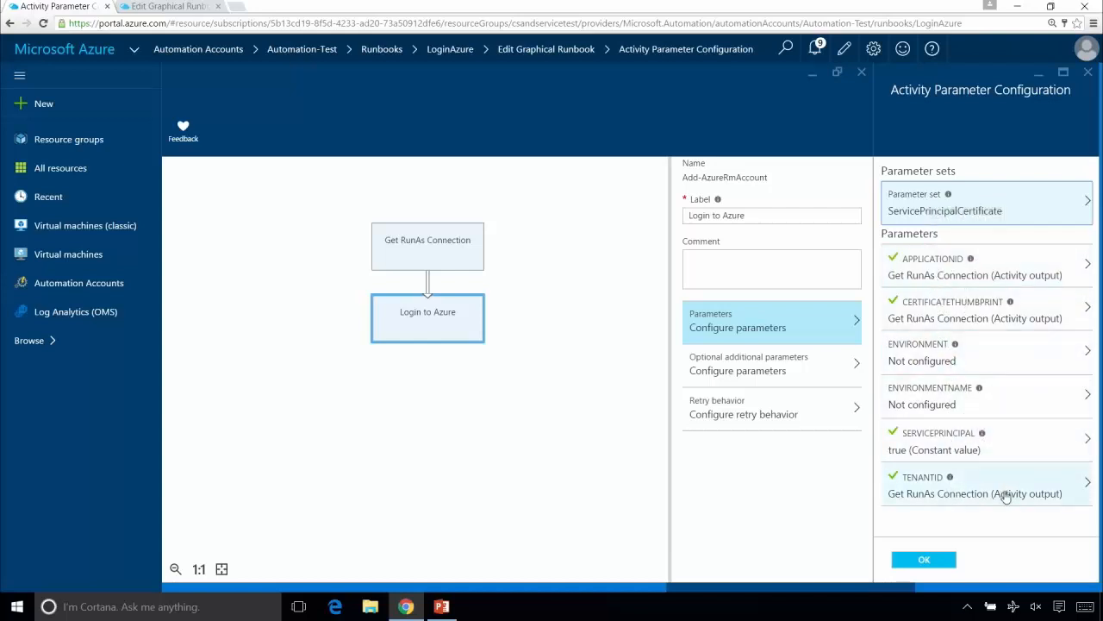
left_click(1071, 271)
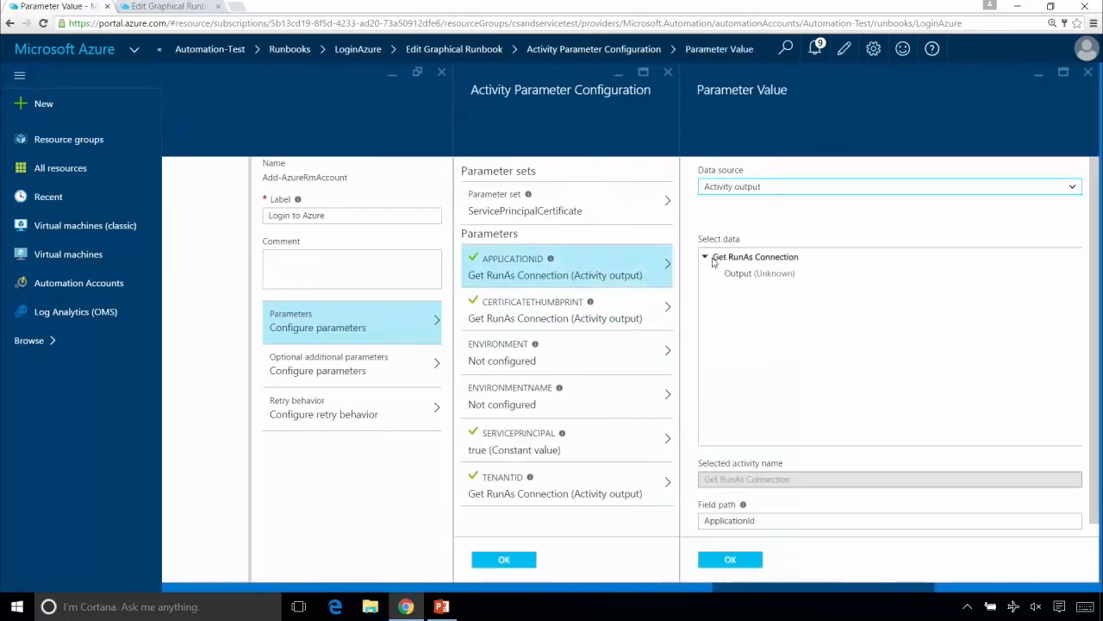
left_click(740, 188)
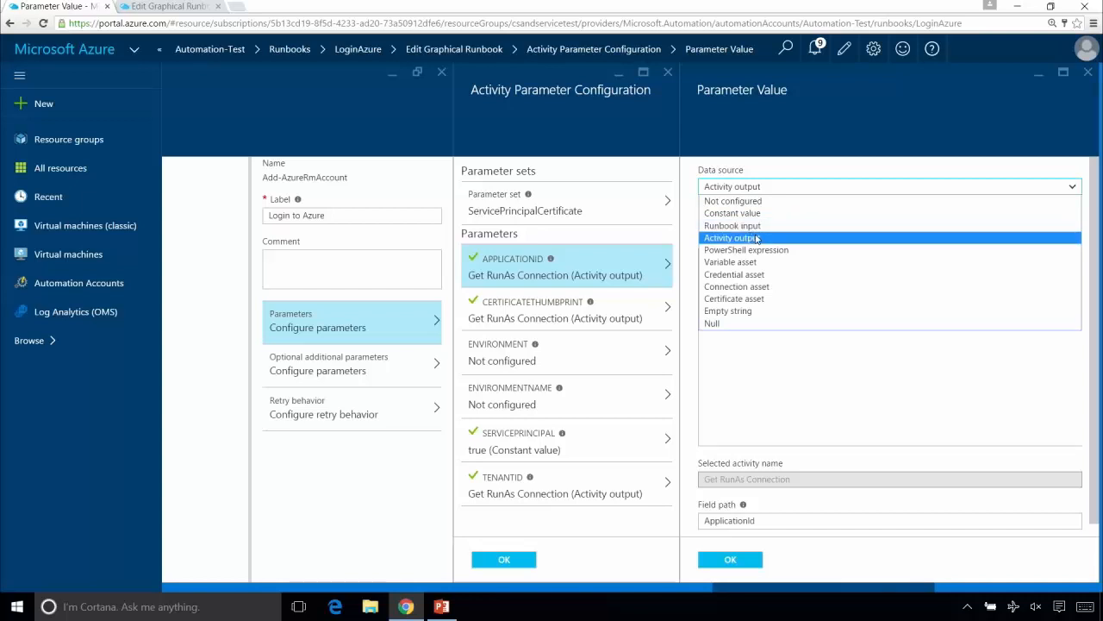
left_click(756, 238)
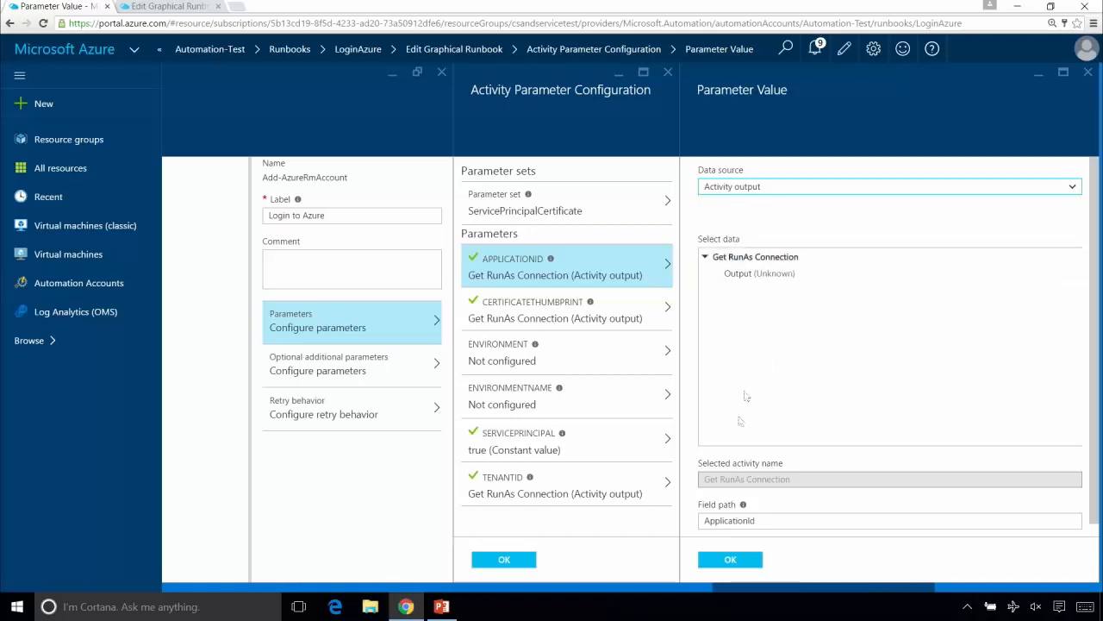
left_click_drag(736, 600, 698, 594)
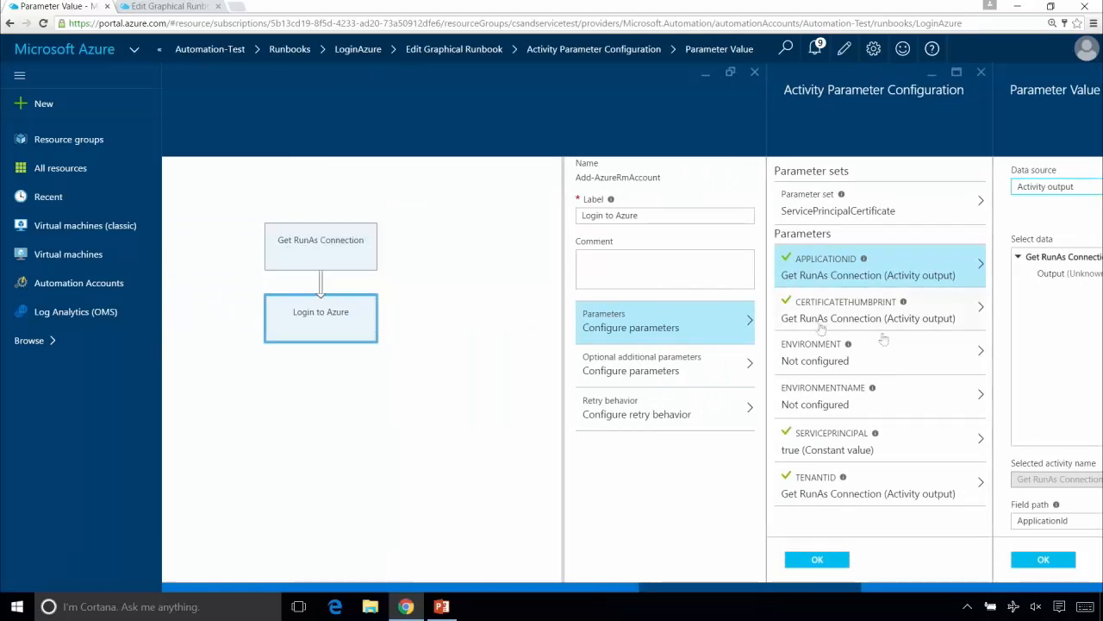
left_click_drag(825, 594, 872, 594)
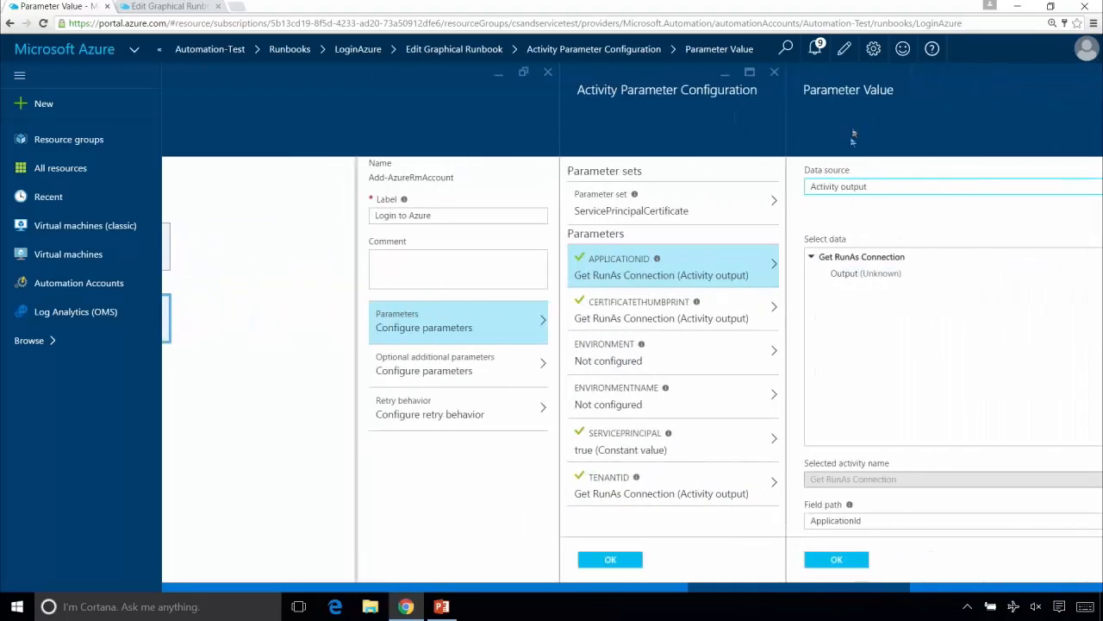
- Examine the data sources offered for Login to Azure's ApplicationId parameter, including Connection asset, discard the edits, and close the parameter configuration
left_click(843, 256)
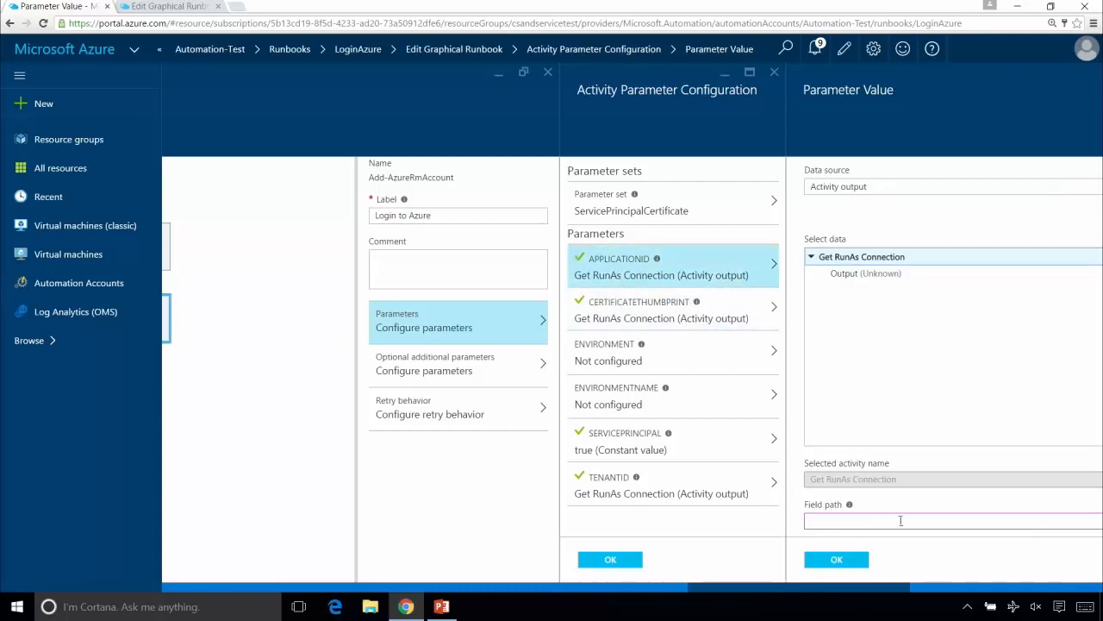
left_click(860, 190)
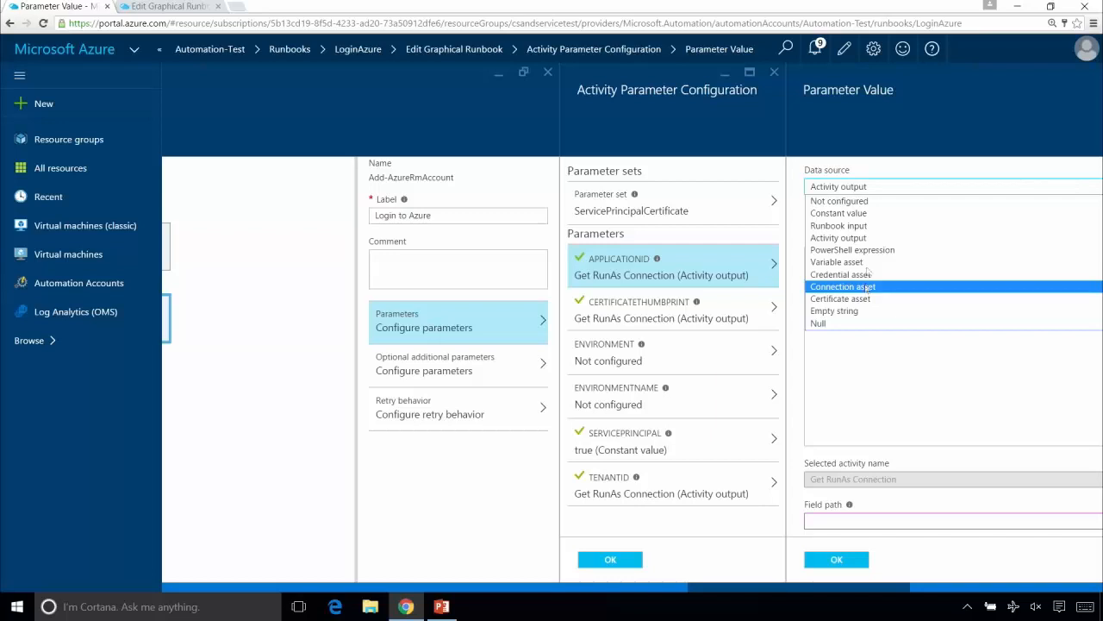
left_click_drag(823, 590, 854, 599)
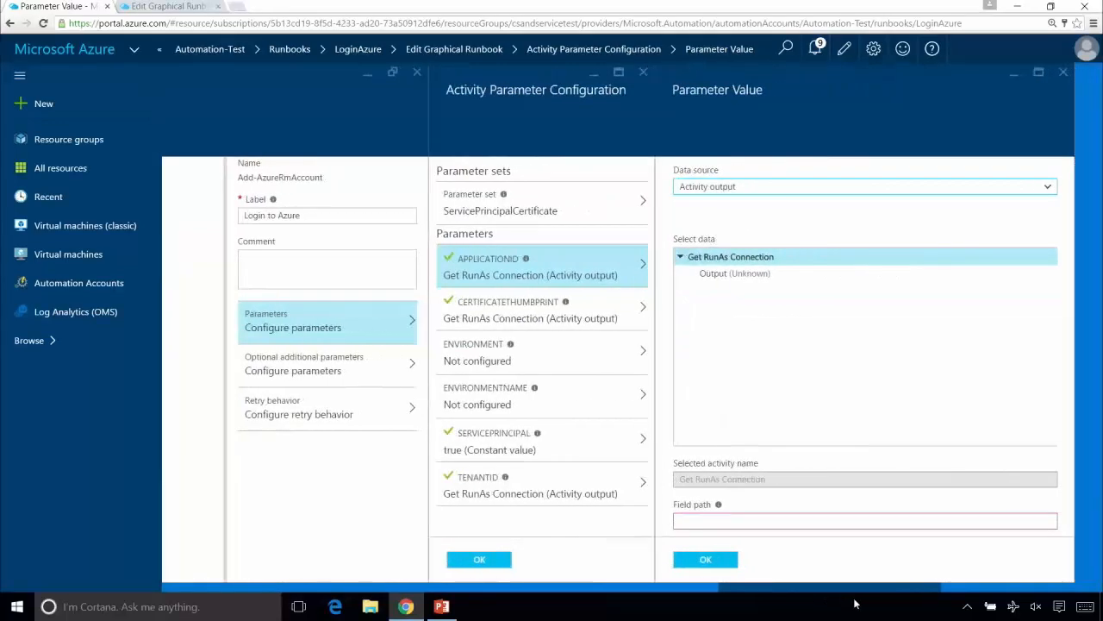
left_click(703, 190)
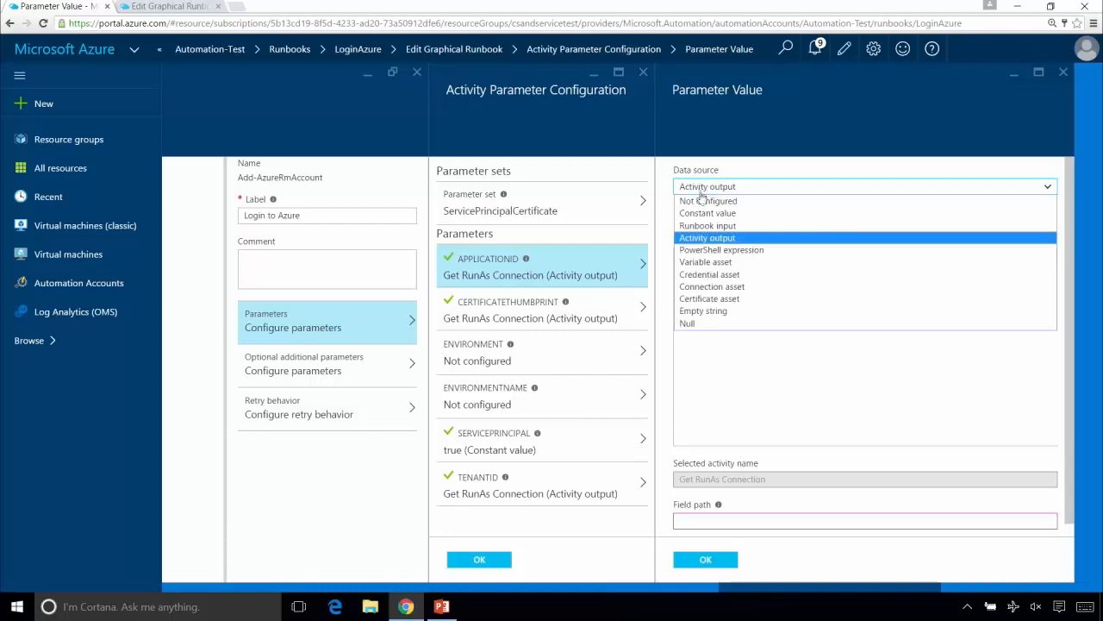
left_click(714, 287)
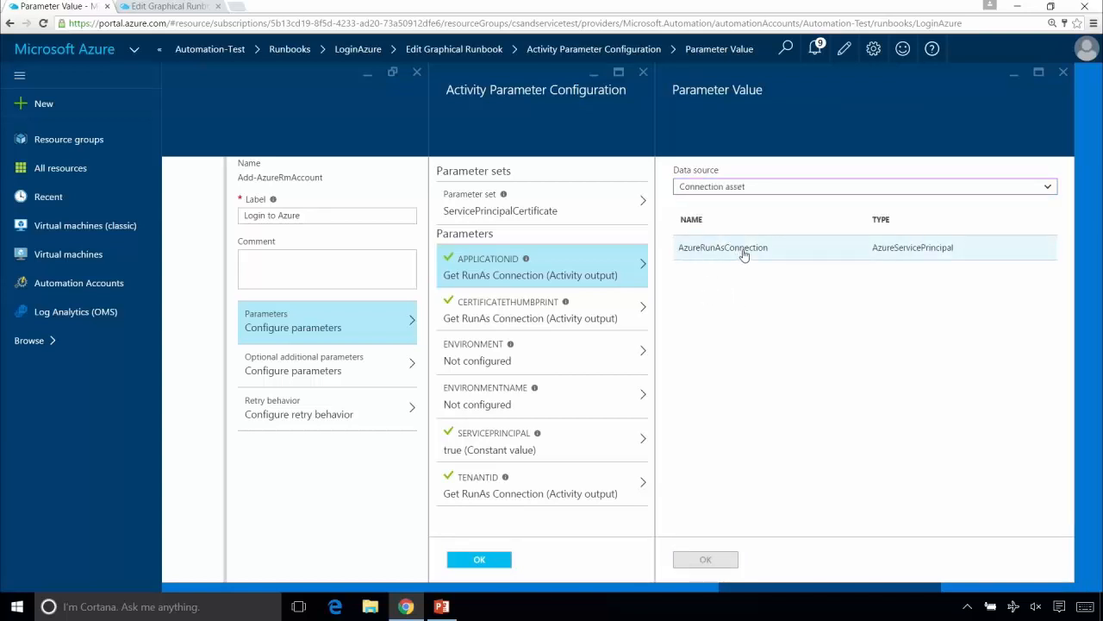
left_click(1063, 74)
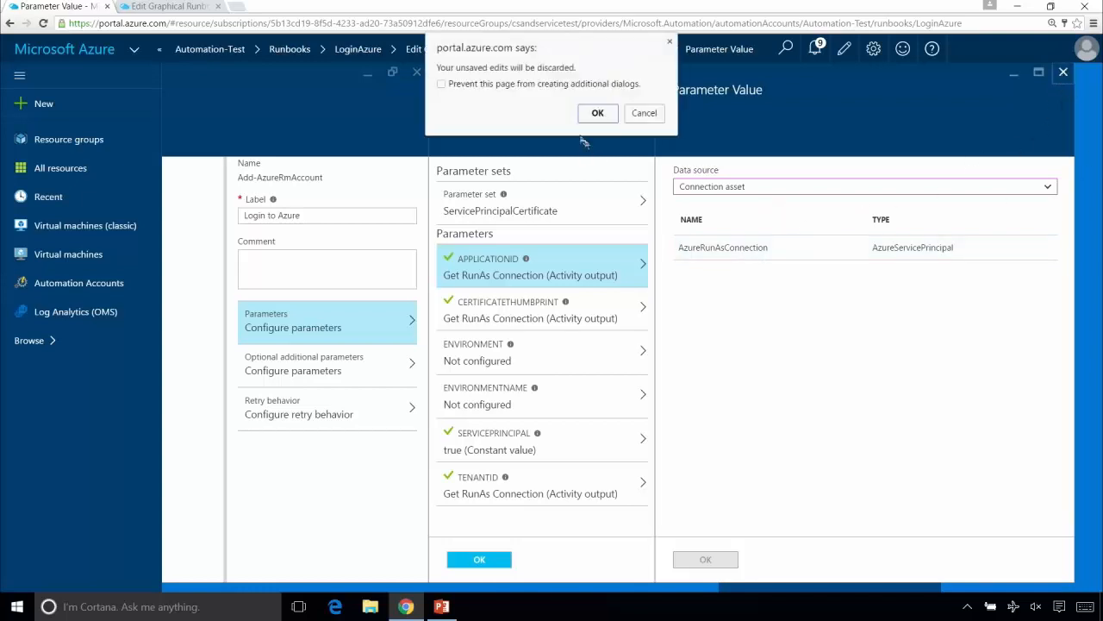
left_click(598, 113)
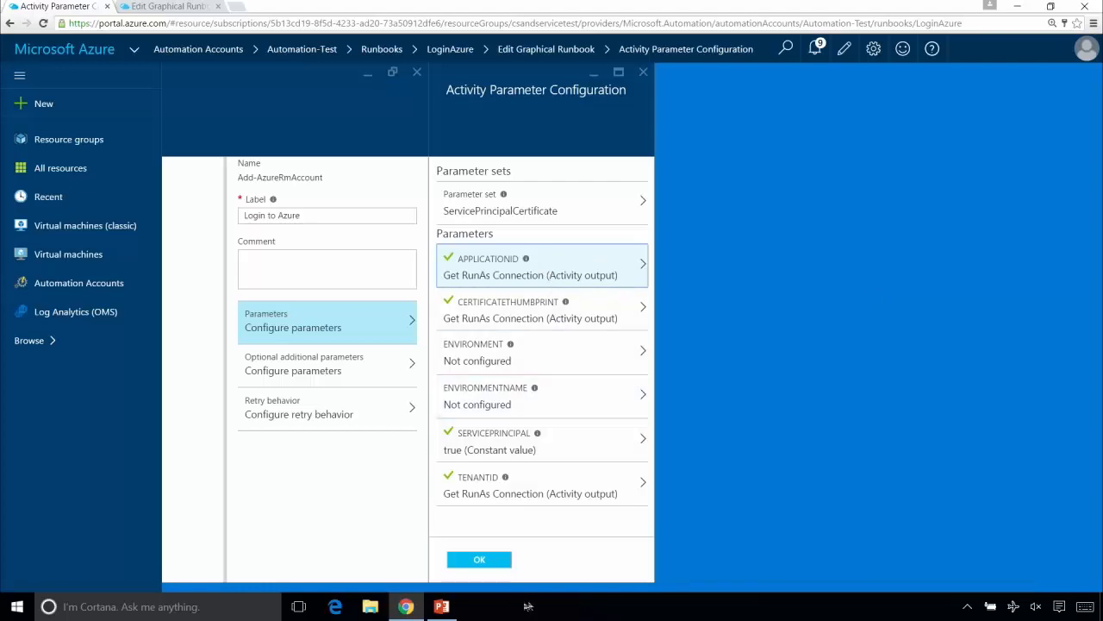
left_click_drag(803, 590, 687, 589)
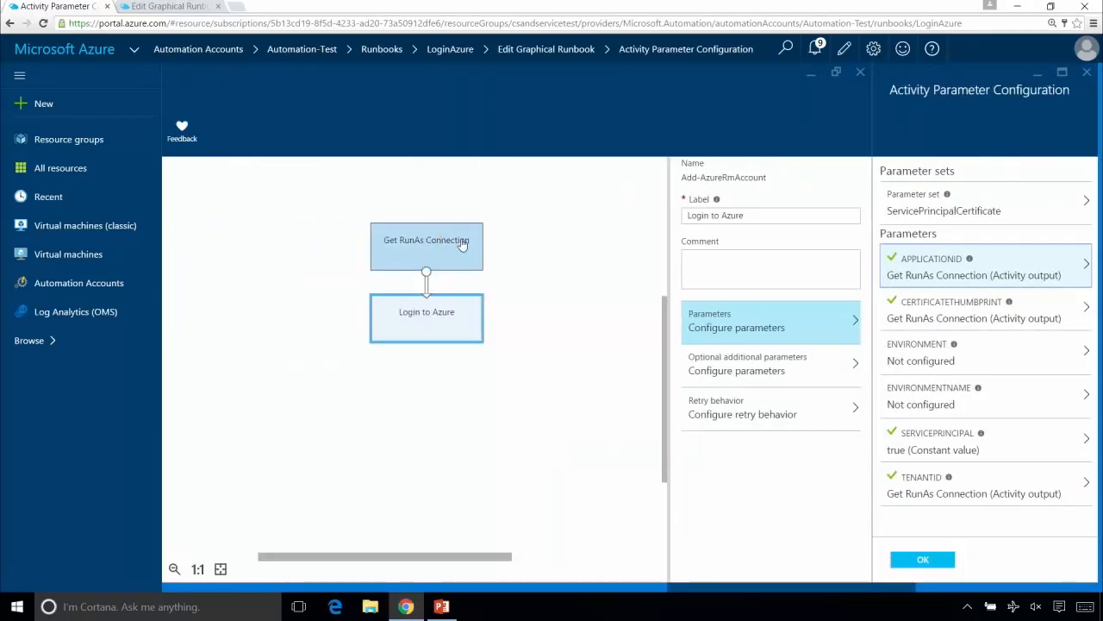
left_click(1088, 74)
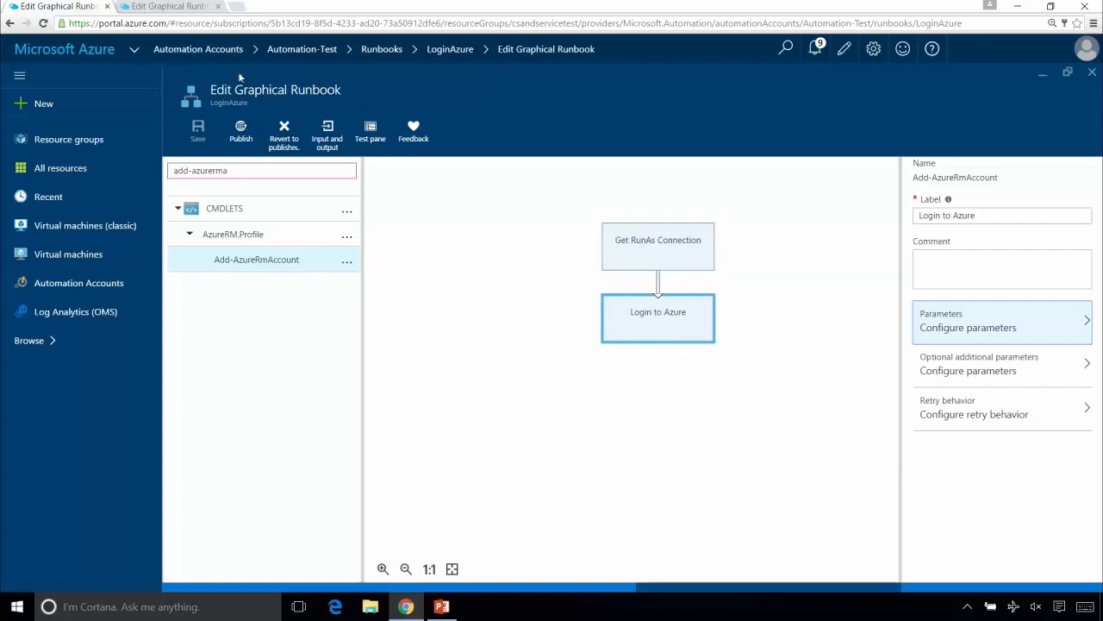
- Revert the LoginAzure runbook to its published version and return to the Automation-Test runbook list
left_click(284, 133)
left_click(205, 242)
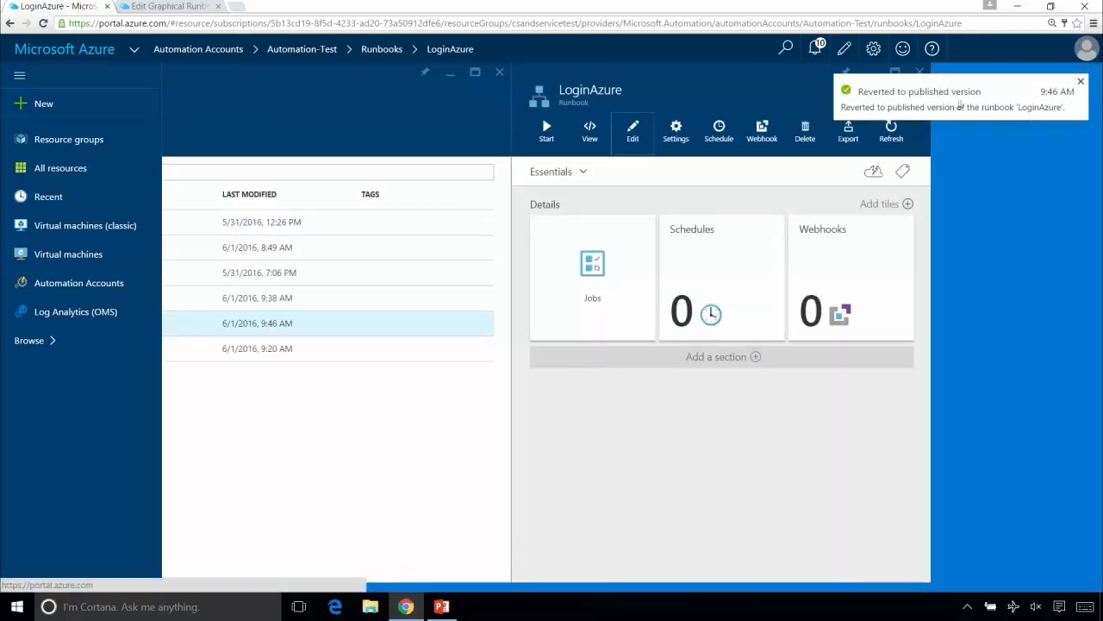
left_click(920, 71)
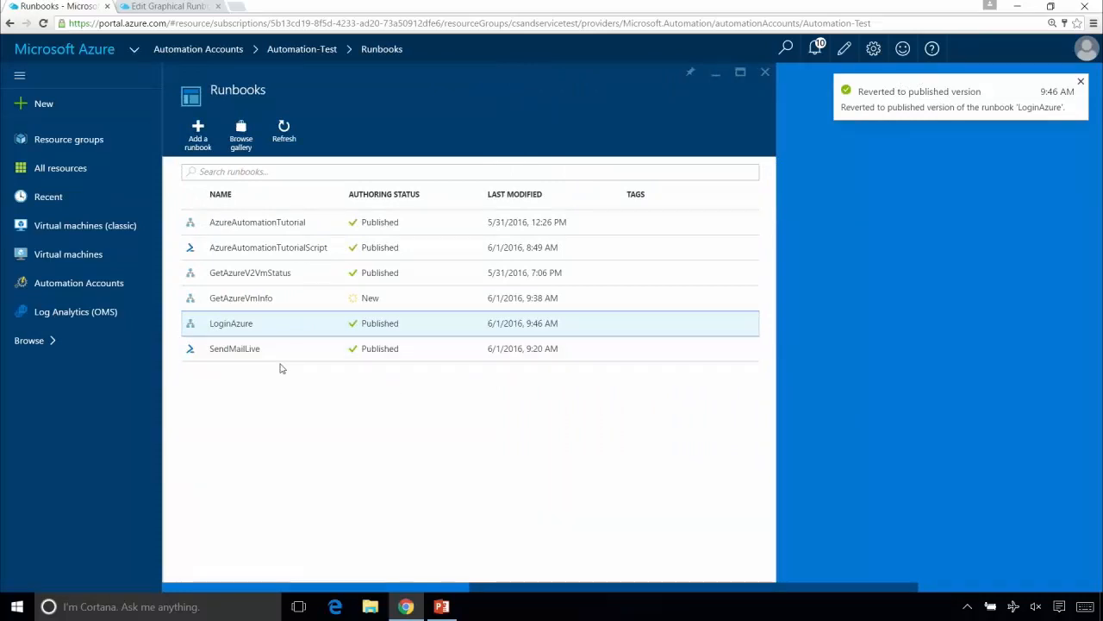
- Open the GetAzureVmInfo runbook for graphical editing and move the LoginAzure activity slightly higher on the canvas
left_click(255, 303)
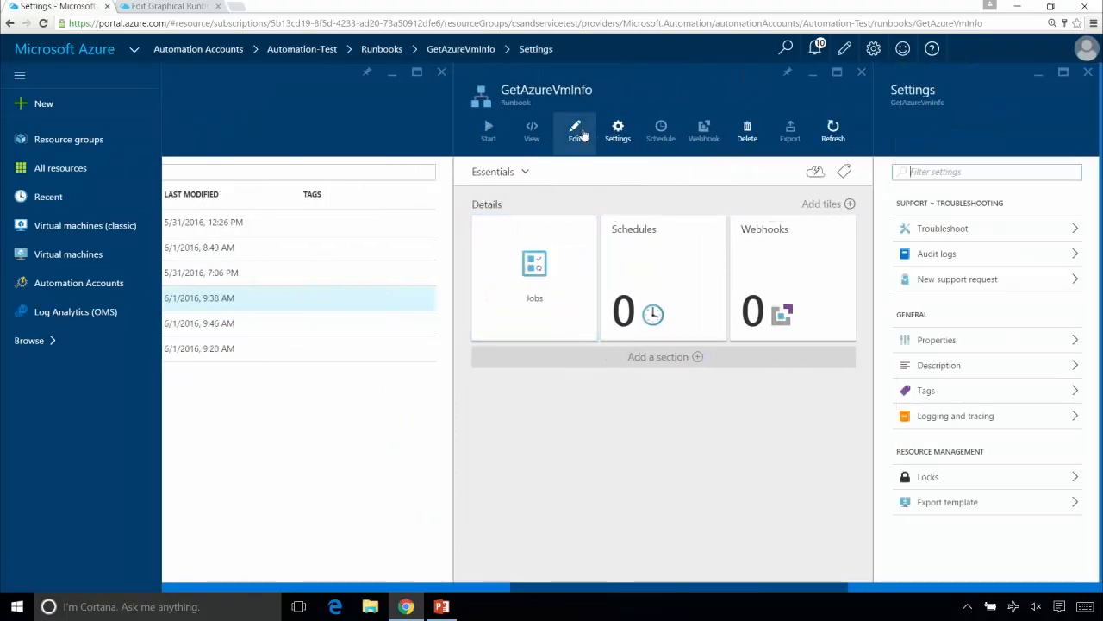
left_click(574, 134)
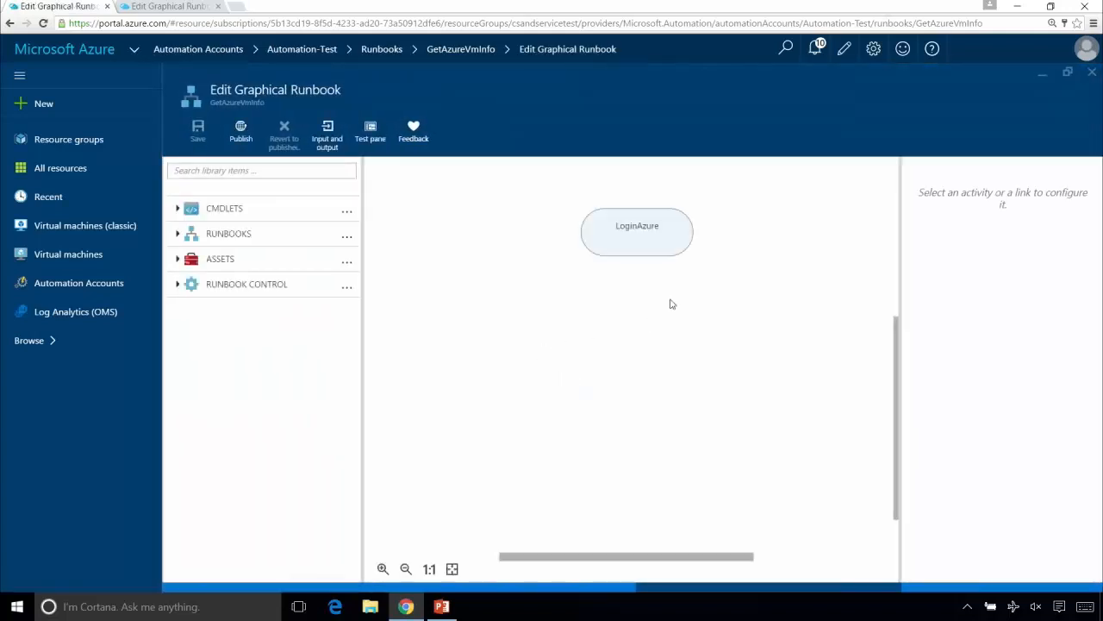
left_click(631, 229)
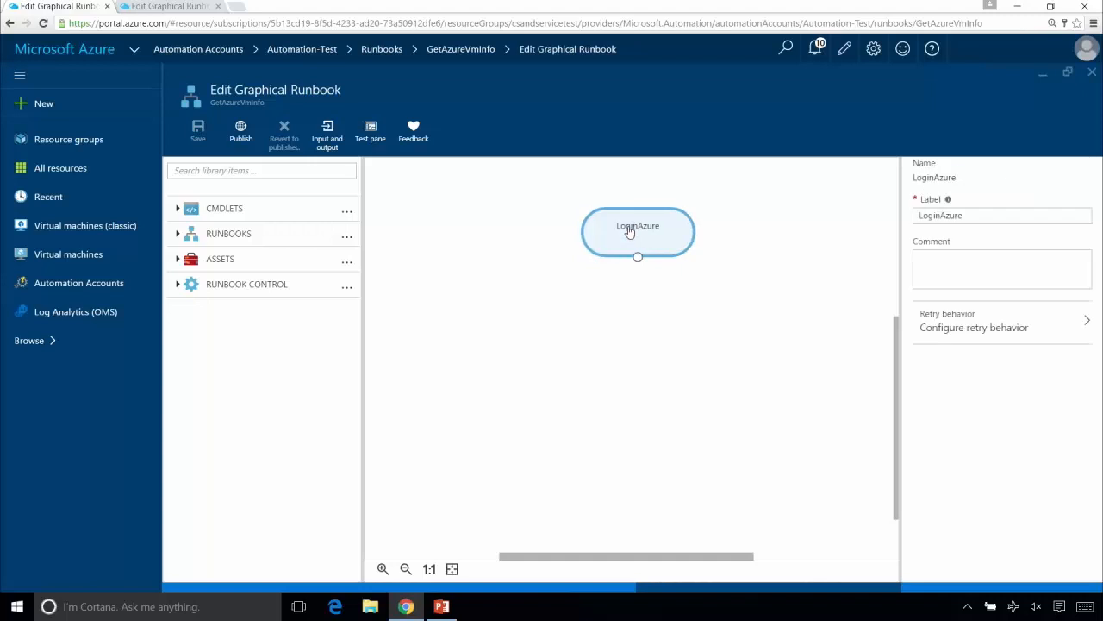
left_click_drag(630, 230, 629, 231)
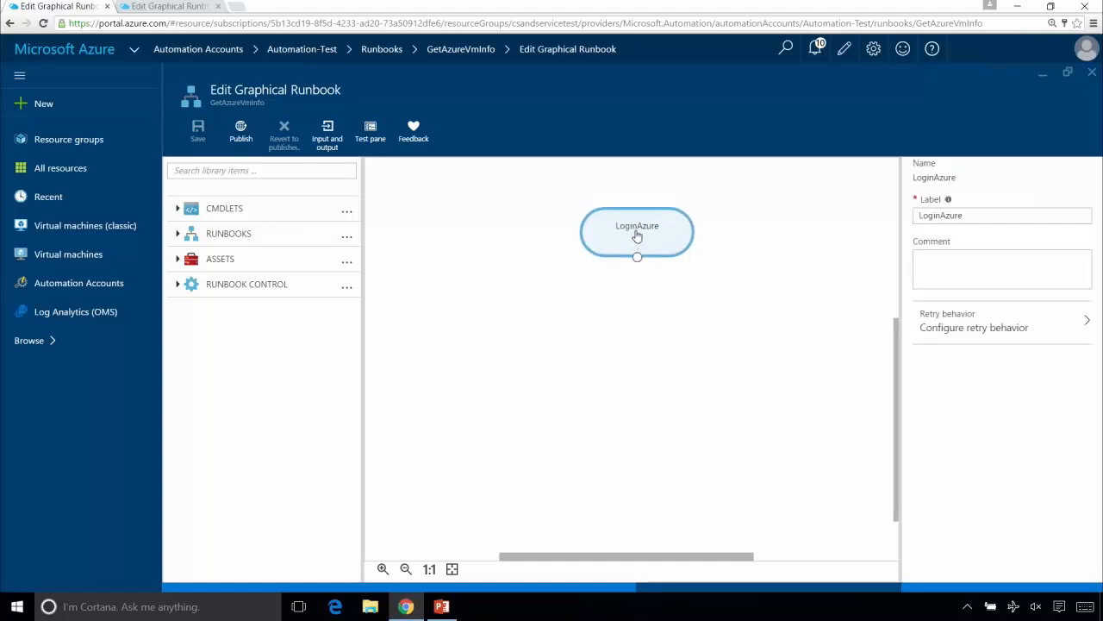
left_click_drag(635, 244, 635, 237)
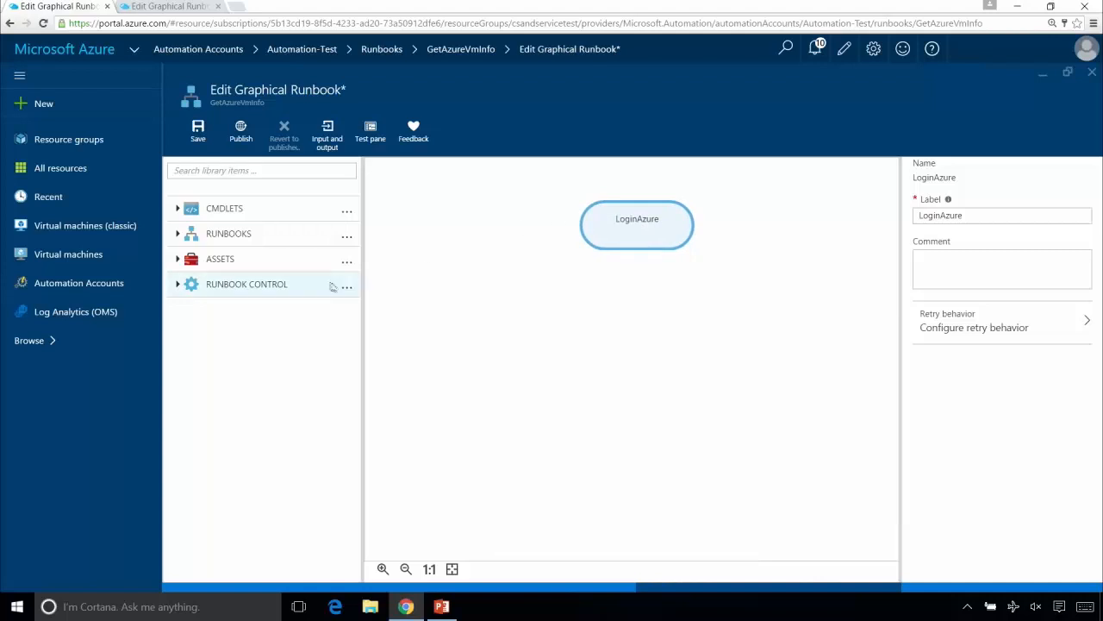
- Search the library for get-azurermvm, add the Get-AzureRmVM cmdlet to the canvas, and place it directly below LoginAzure
left_click(331, 170)
type("g")
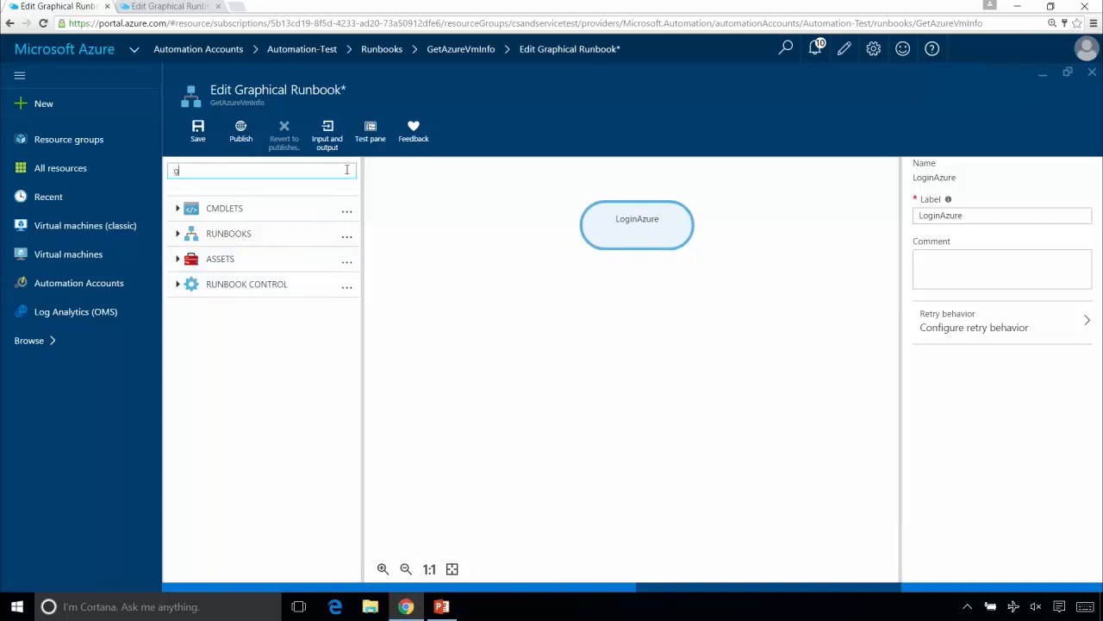
type("et-azurermvm")
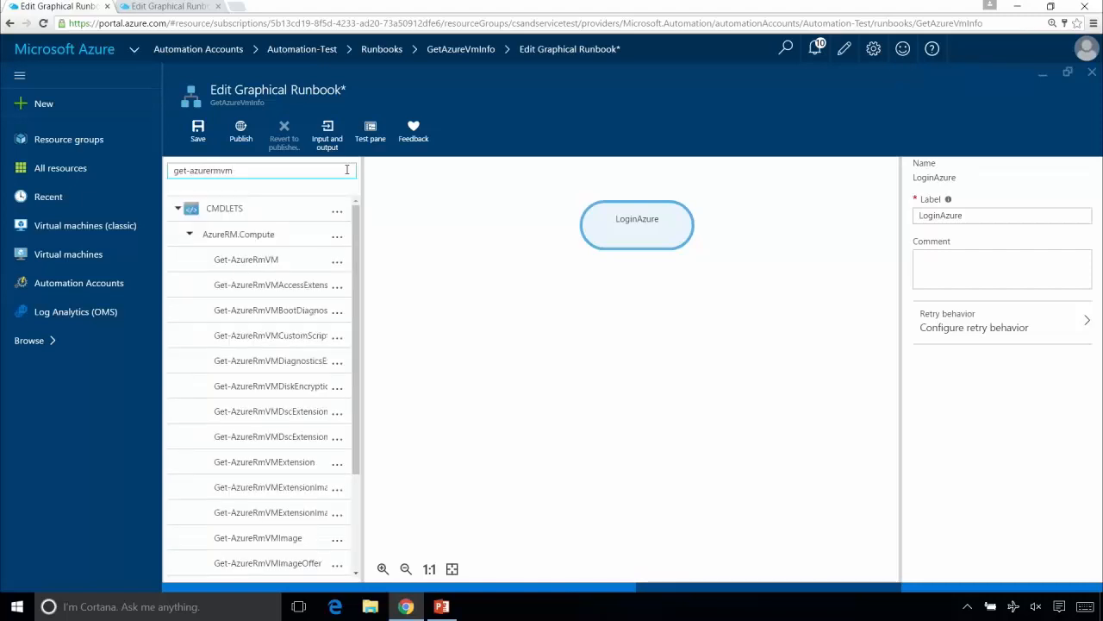
left_click(340, 263)
left_click(359, 268)
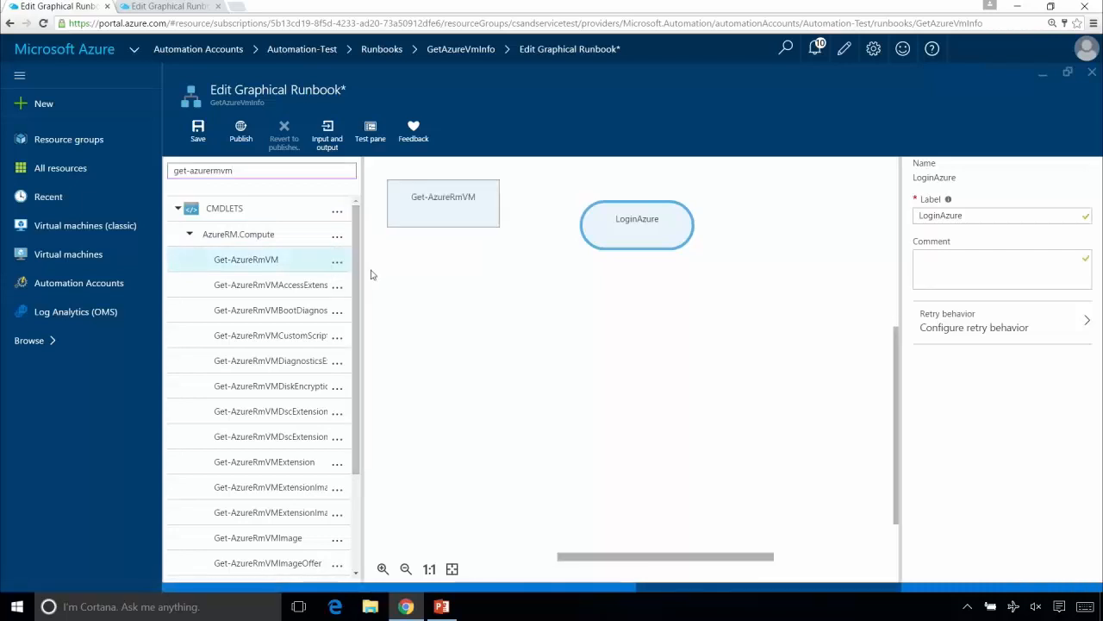
left_click_drag(431, 202, 626, 294)
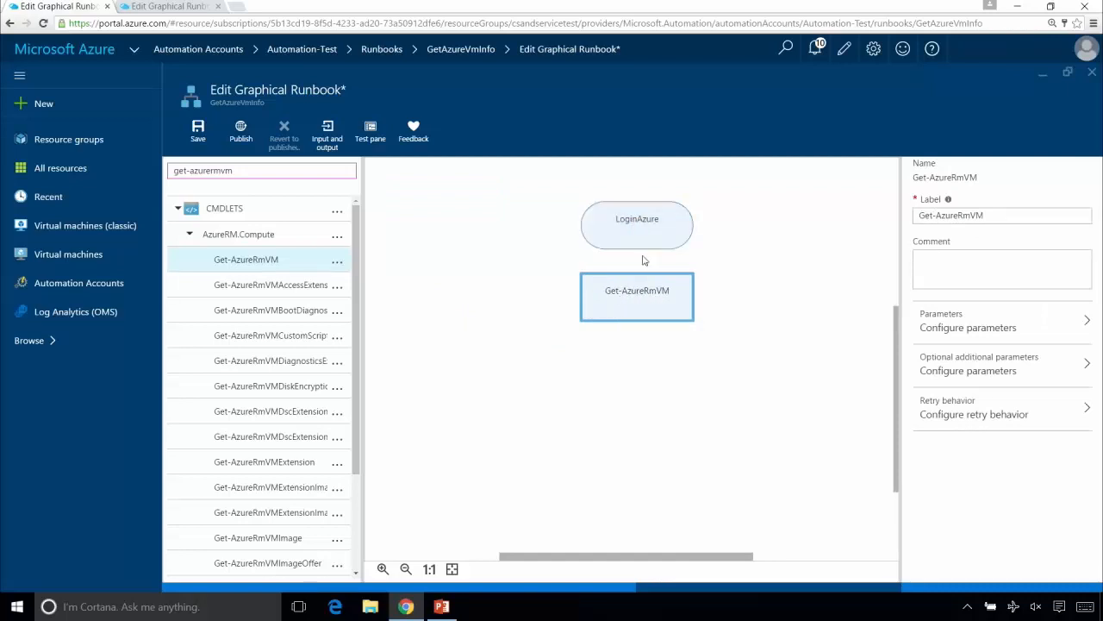
- Link LoginAzure to Get-AzureRmVM, and view the GetAzureVmInfo runbook in Automation-Production for reference
left_click_drag(638, 249, 642, 294)
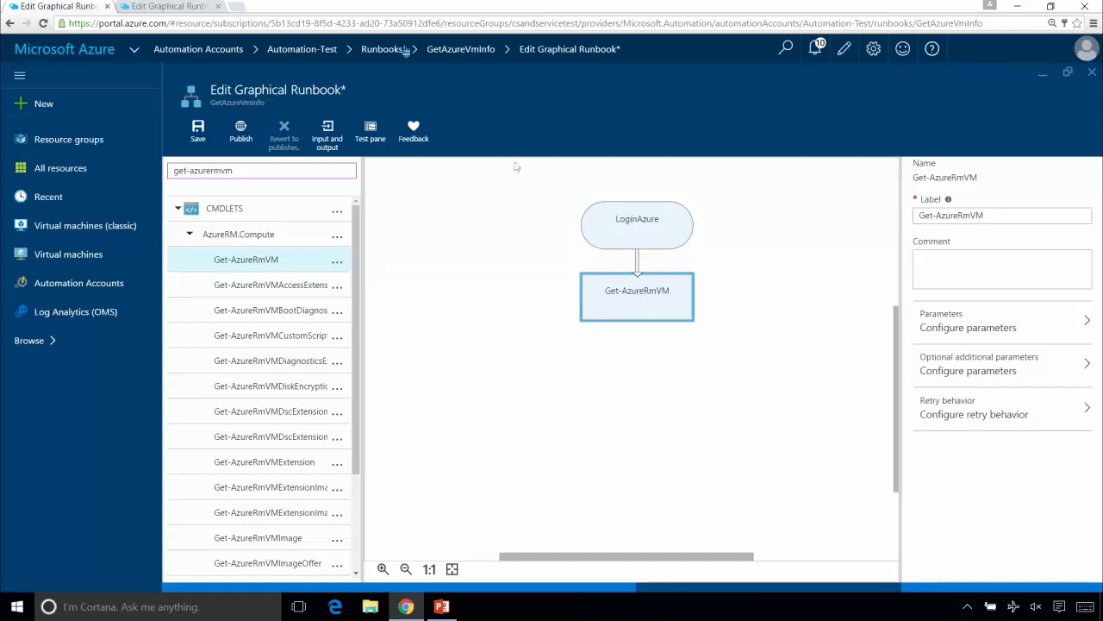
left_click(173, 9)
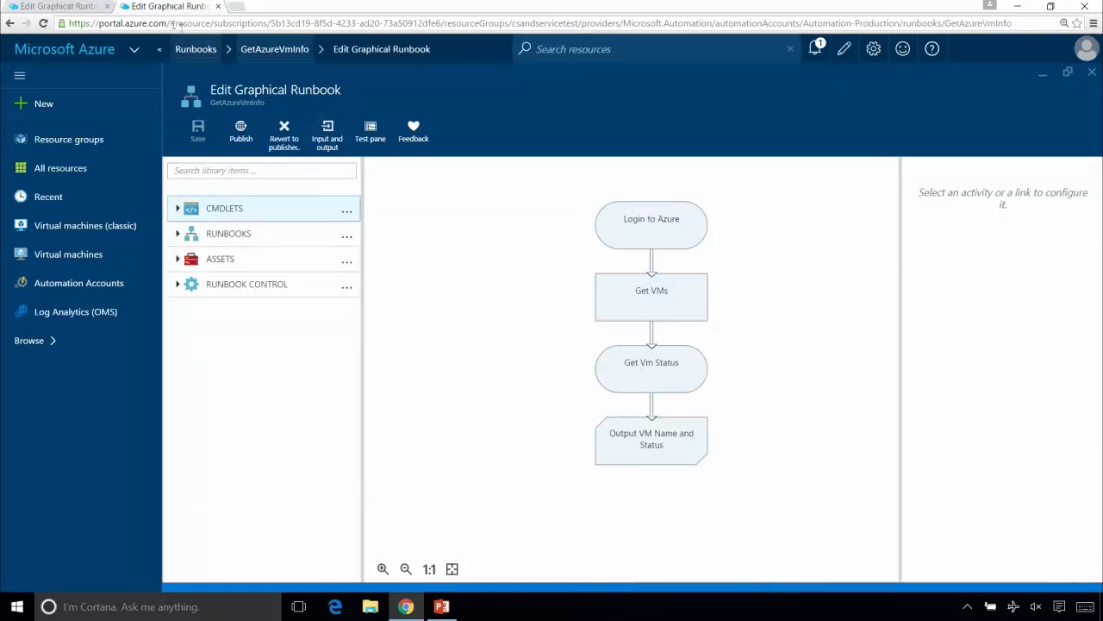
left_click(96, 7)
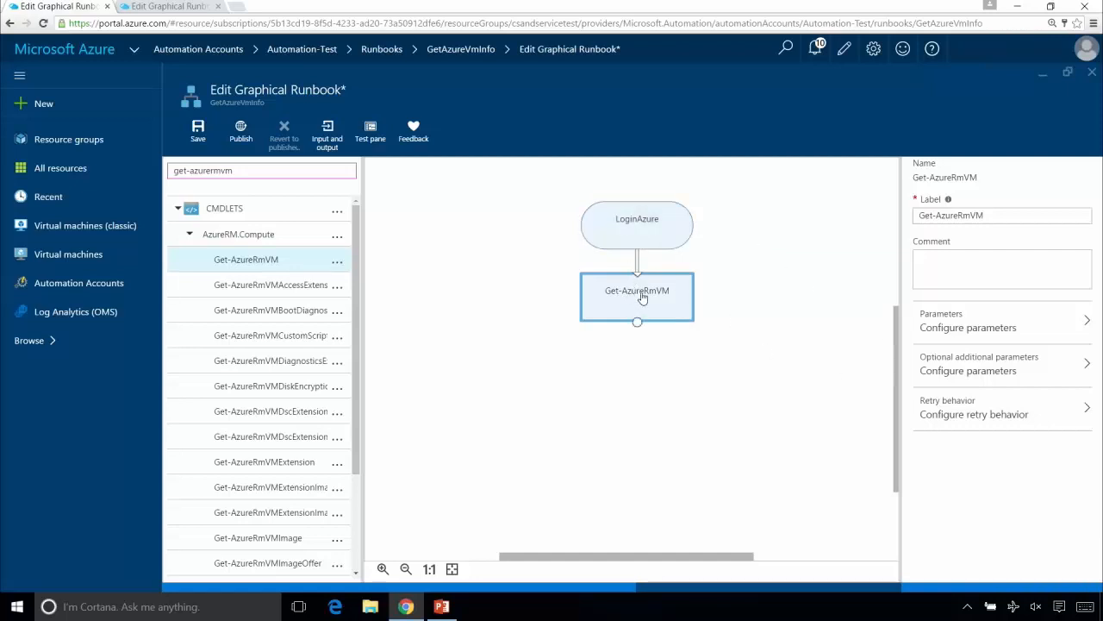
- Add a mandatory String input parameter named ResourceGroup to the GetAzureVmInfo runbook, trying out the optional custom default setting along the way
left_click(327, 133)
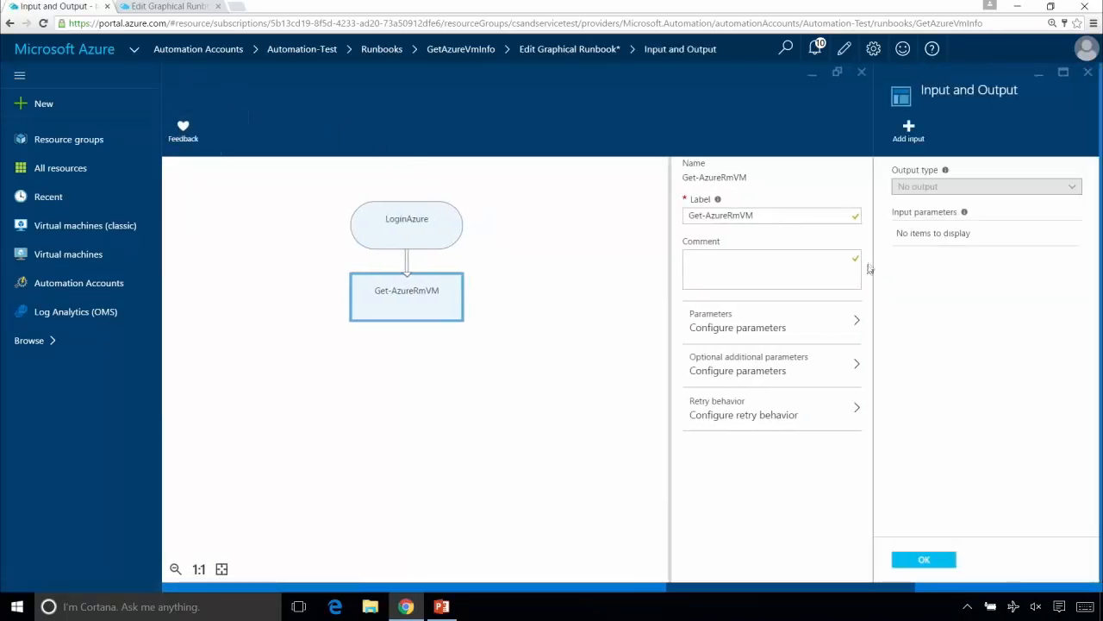
left_click(902, 126)
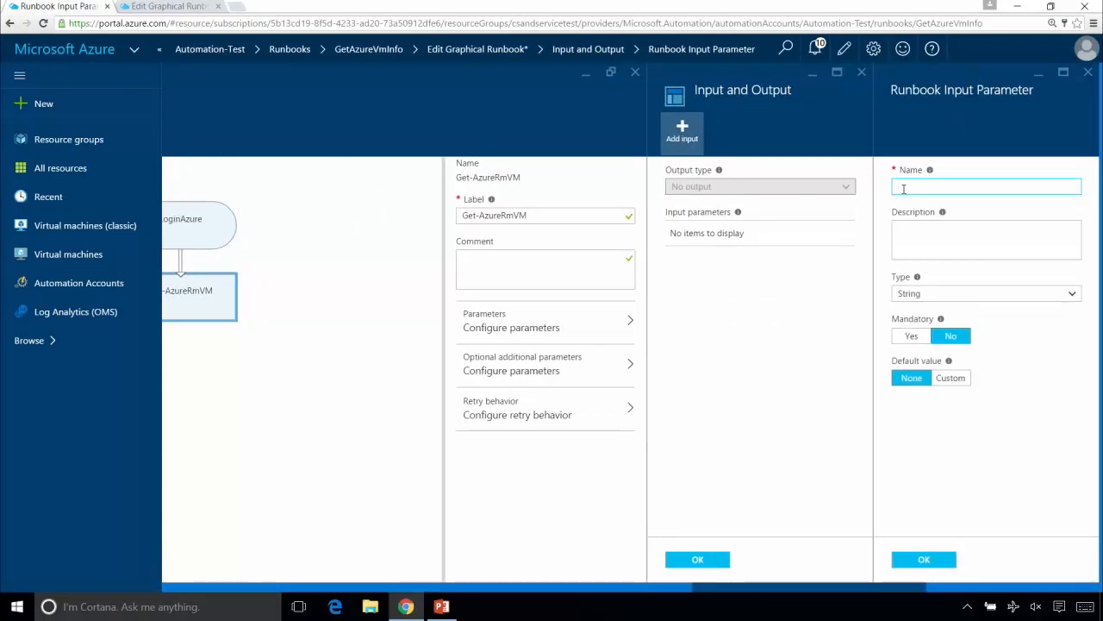
type("ResourceGroup")
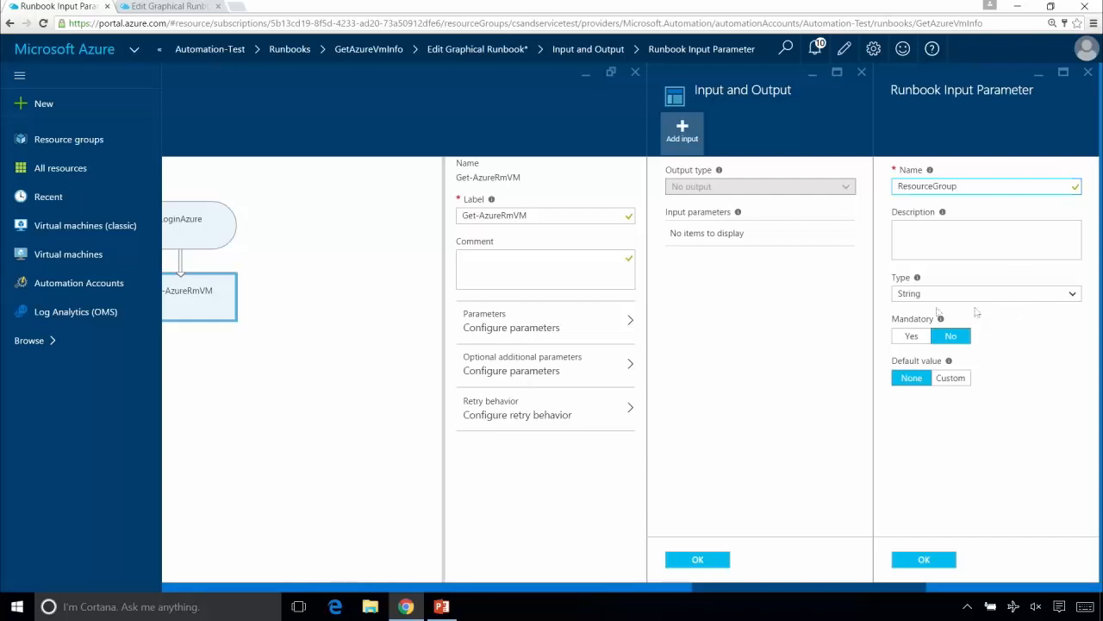
left_click(921, 338)
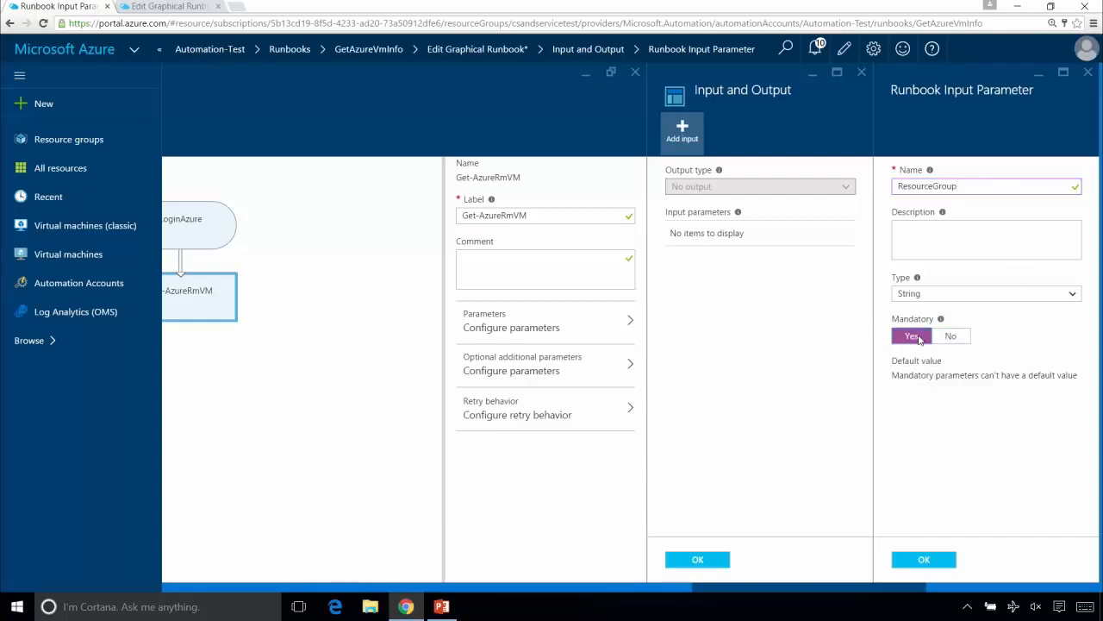
left_click(965, 342)
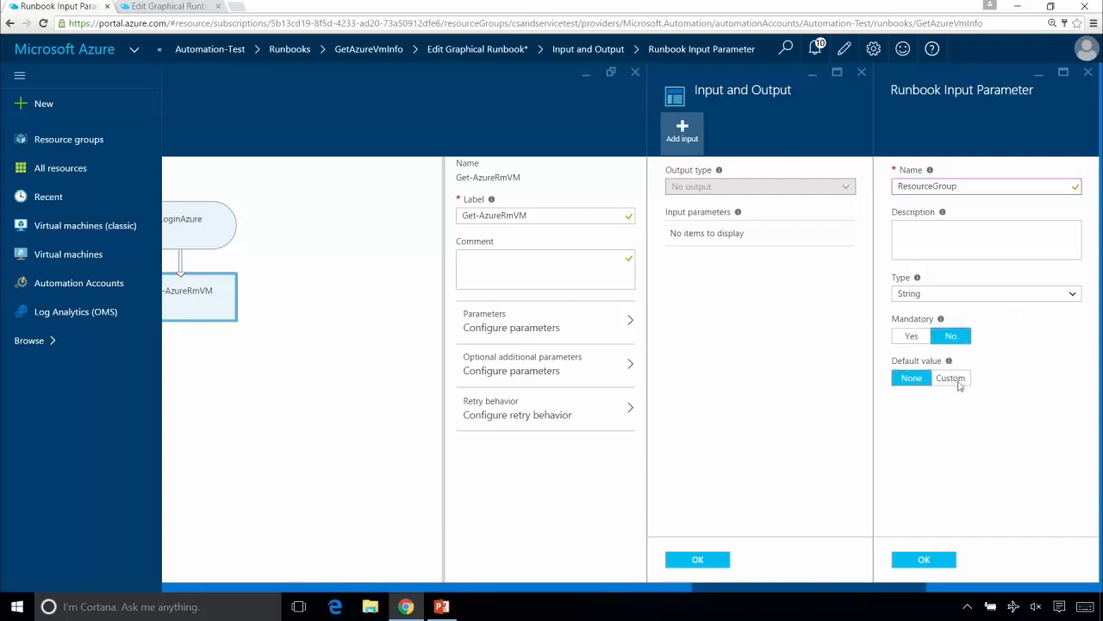
left_click(953, 380)
left_click(969, 420)
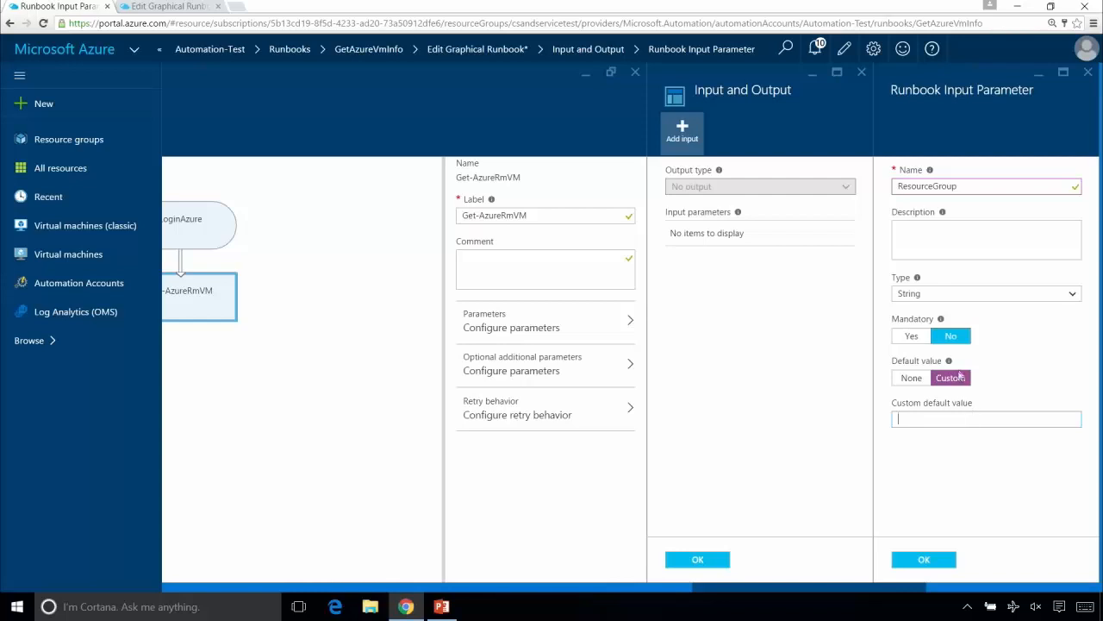
left_click(912, 337)
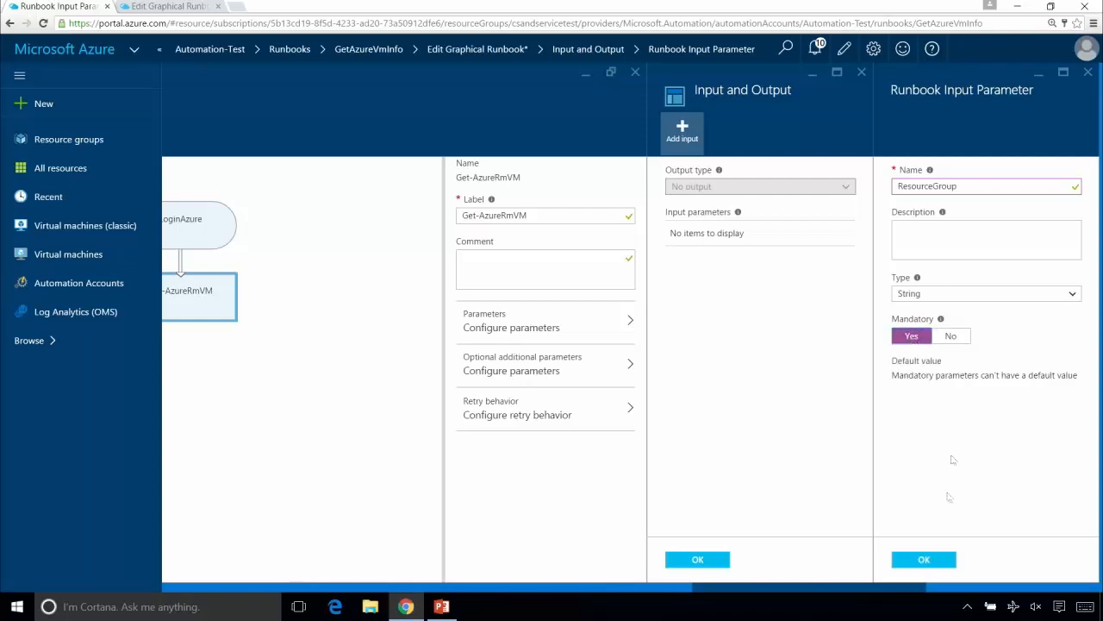
left_click(926, 559)
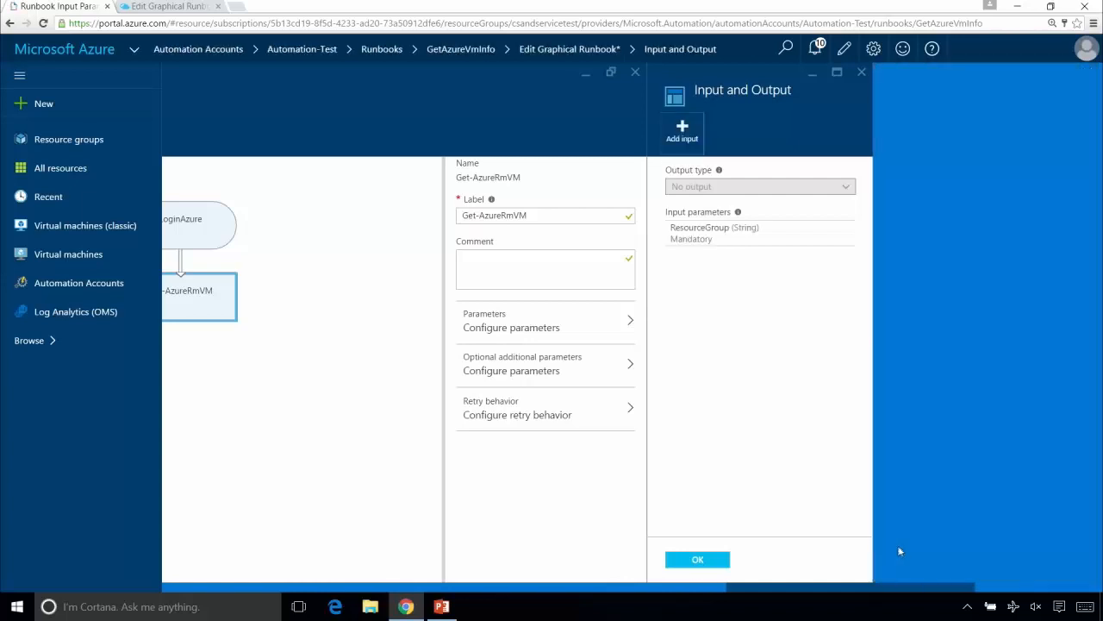
left_click(694, 560)
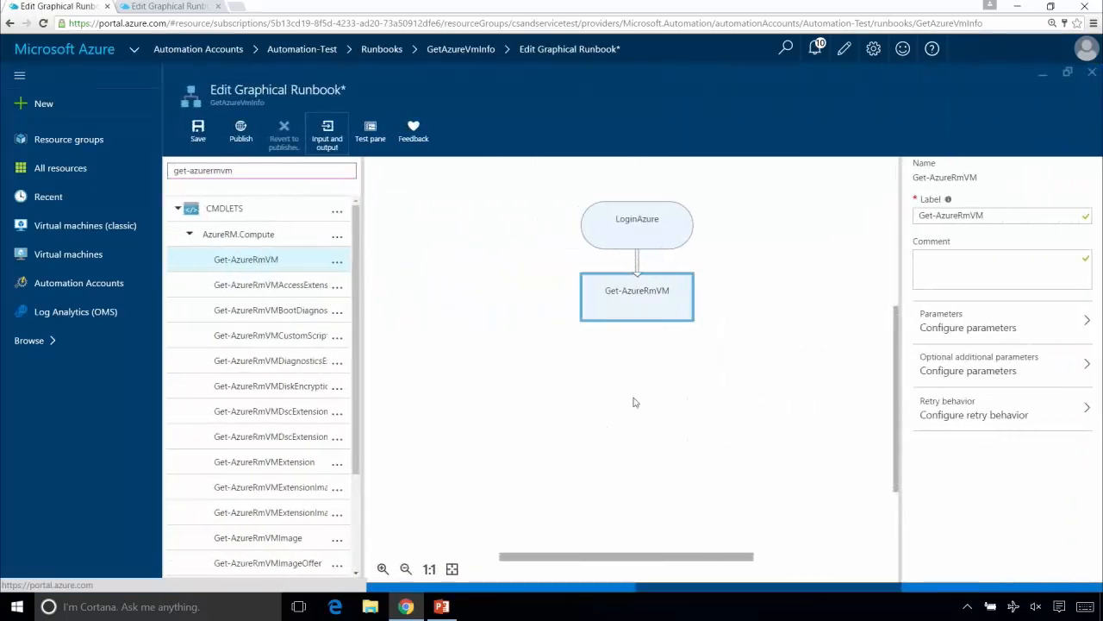
- Change the label of the LoginAzure activity to "Login to Azure"
left_click(635, 216)
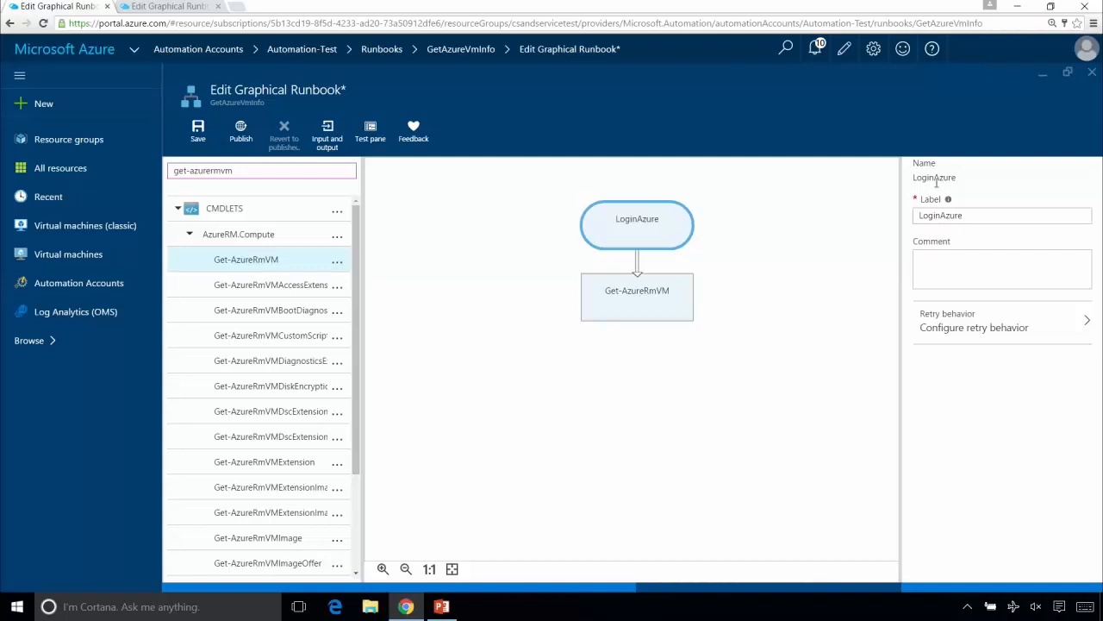
left_click(942, 217)
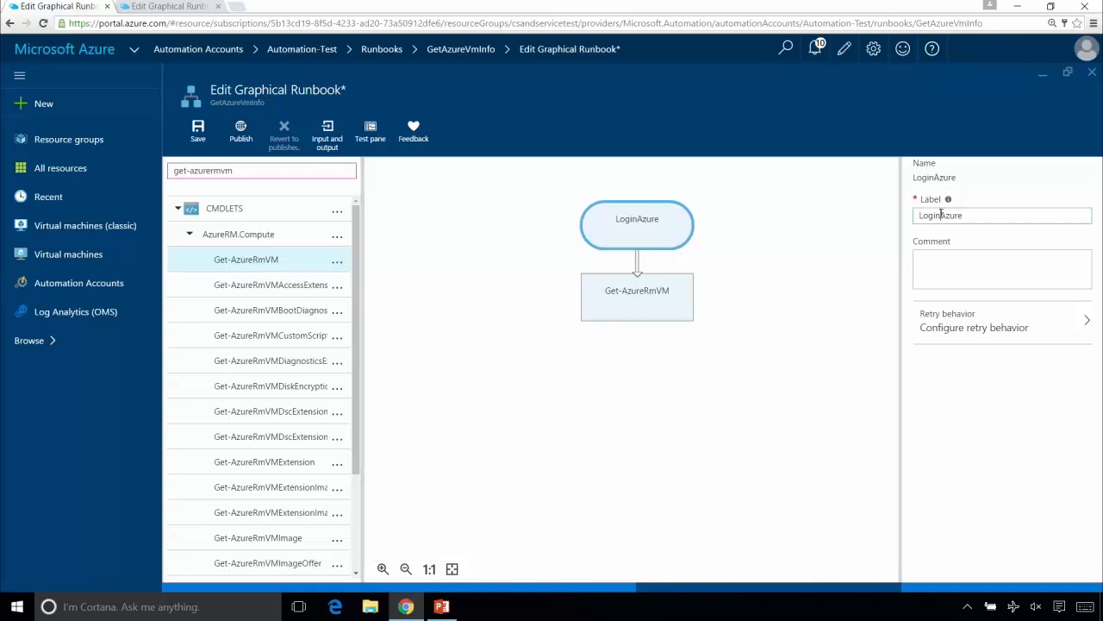
type("to")
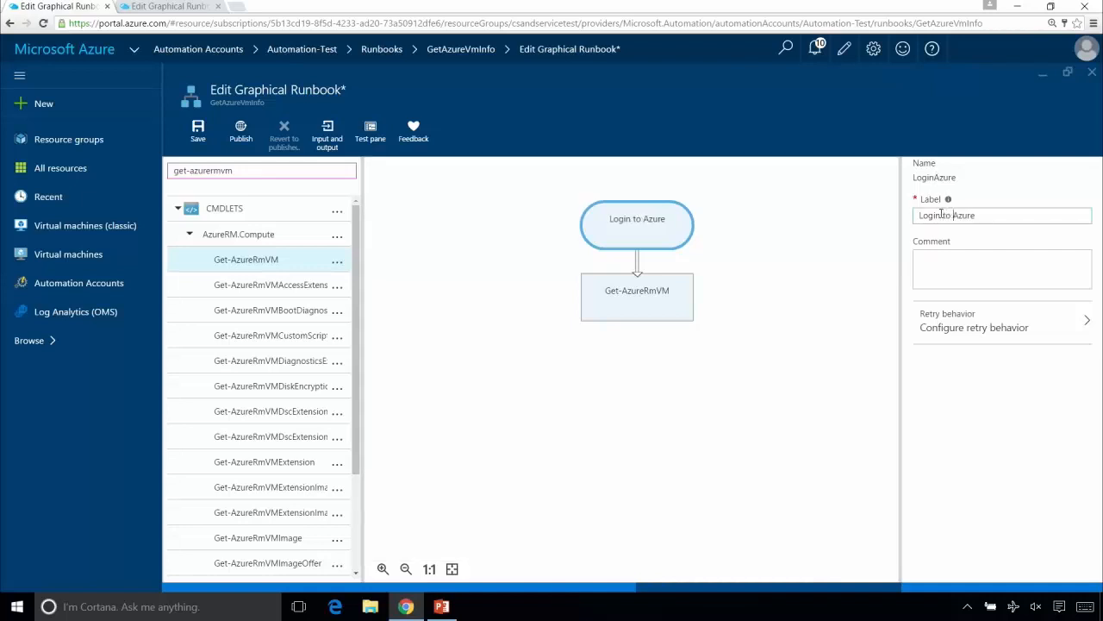
- Change the label of the Get-AzureRmVM activity to "Get VMs"
left_click(674, 295)
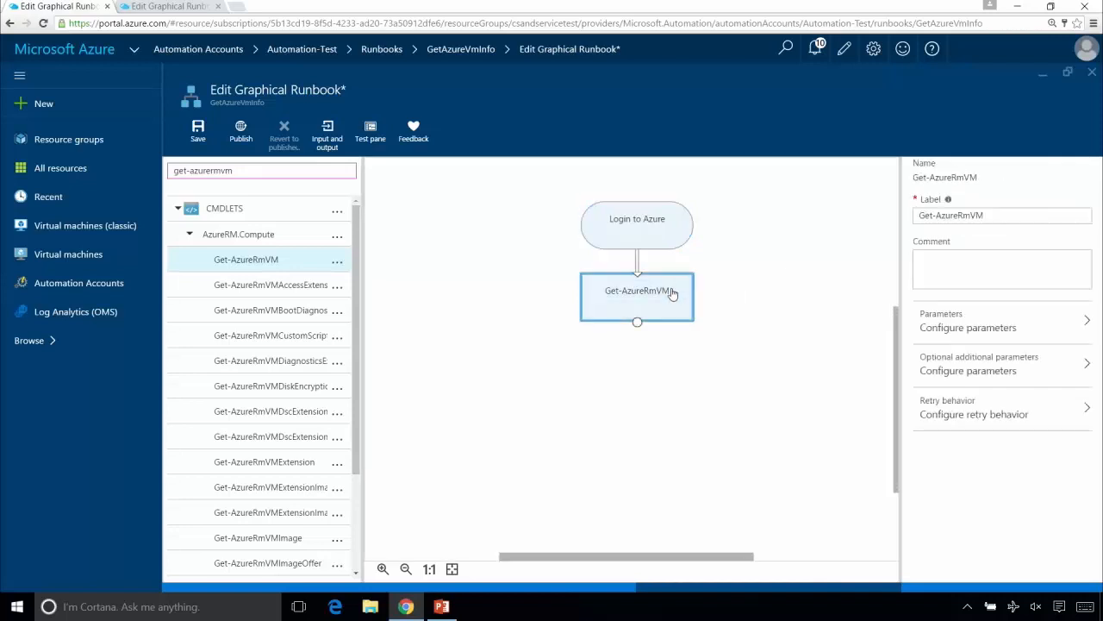
left_click(973, 215)
key("BackSpace")
key("BackSpace")
key("BackSpace")
key("BackSpace")
key("BackSpace")
key("BackSpace")
key("BackSpace")
key("BackSpace")
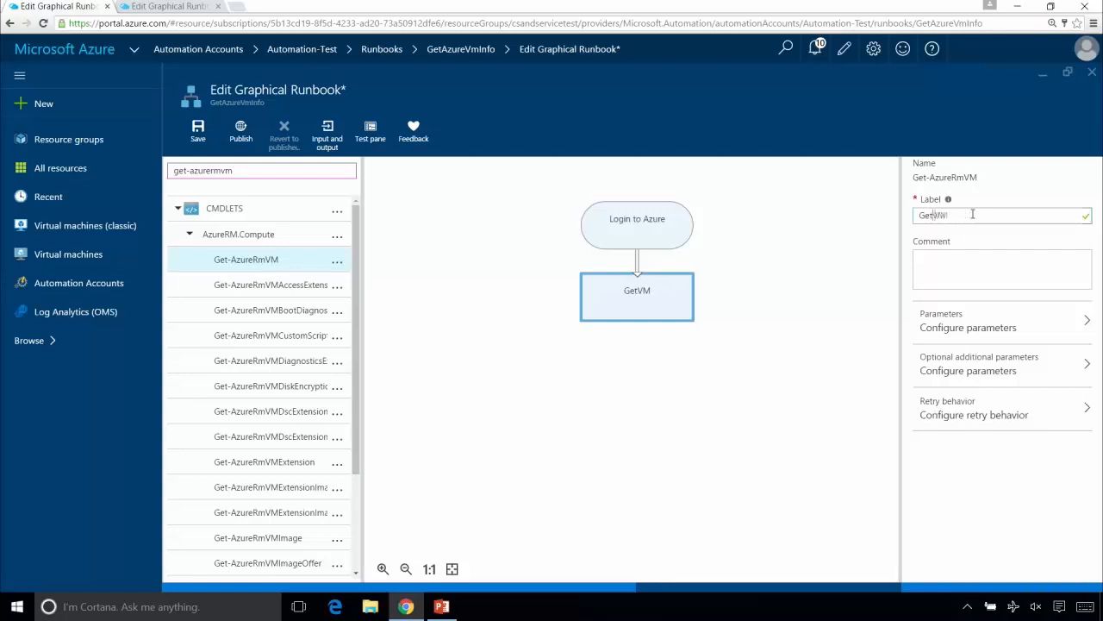
key("End")
type("s")
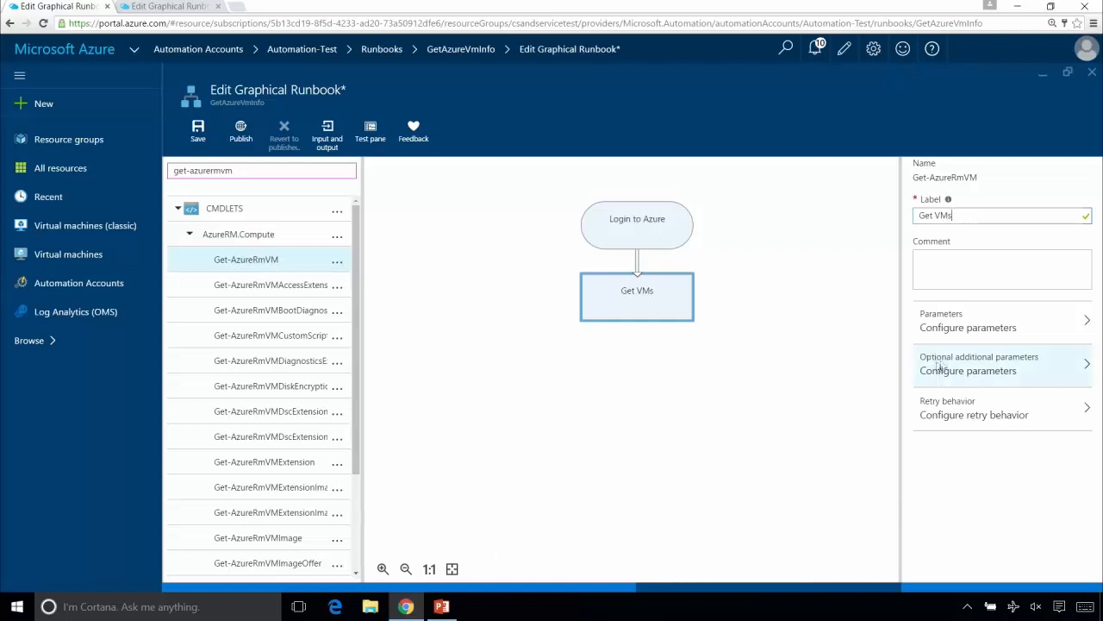
- Configure the Get VMs parameters with the ListVirtualMachineInResourceGroup parameter set, taking RESOURCEGROUPNAME from the ResourceGroup runbook input
left_click(980, 333)
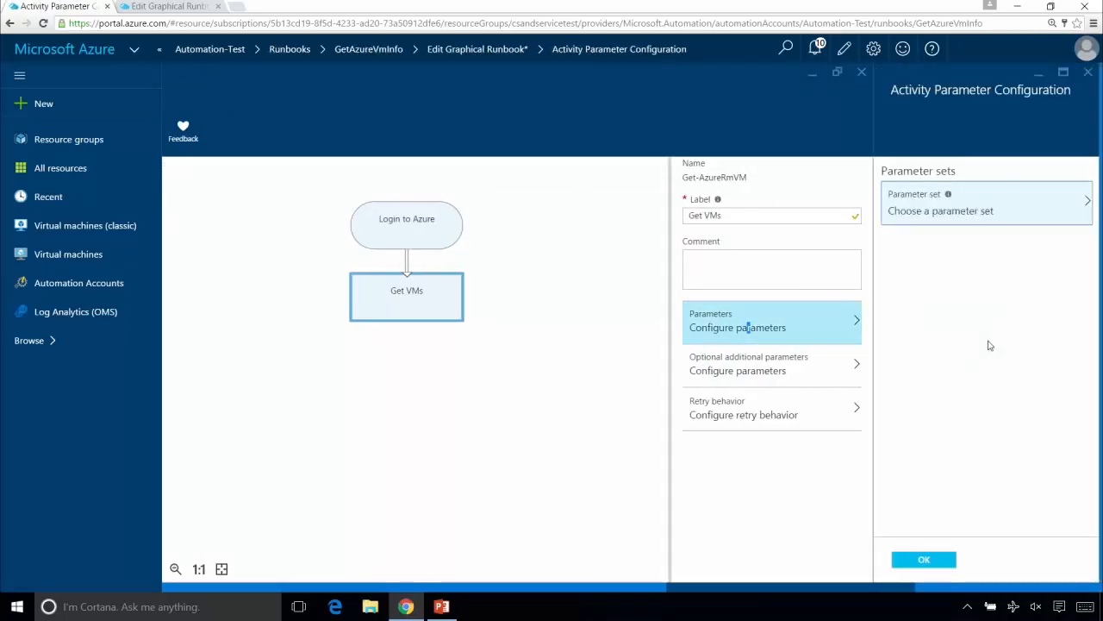
left_click(1003, 207)
left_click(729, 190)
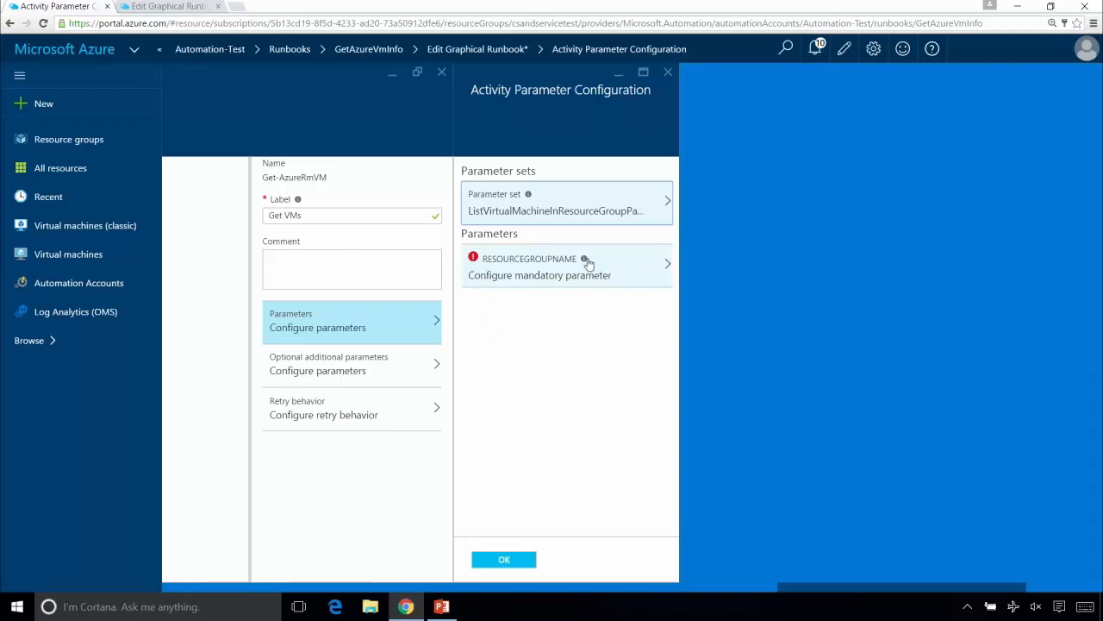
mouse_move(586, 262)
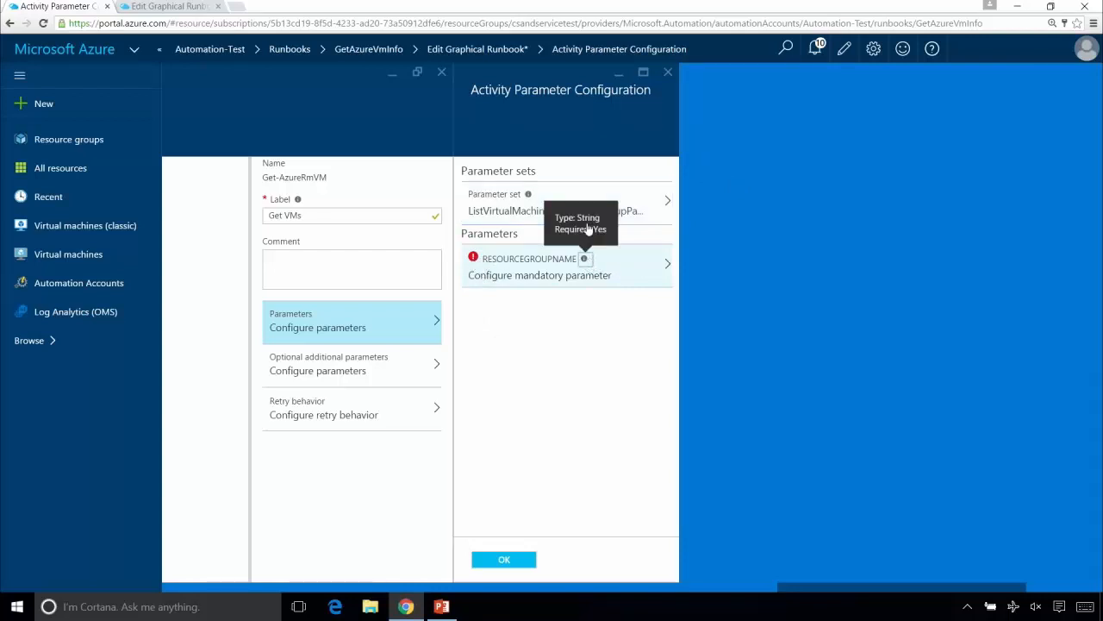
left_click_drag(537, 267, 545, 271)
left_click(533, 272)
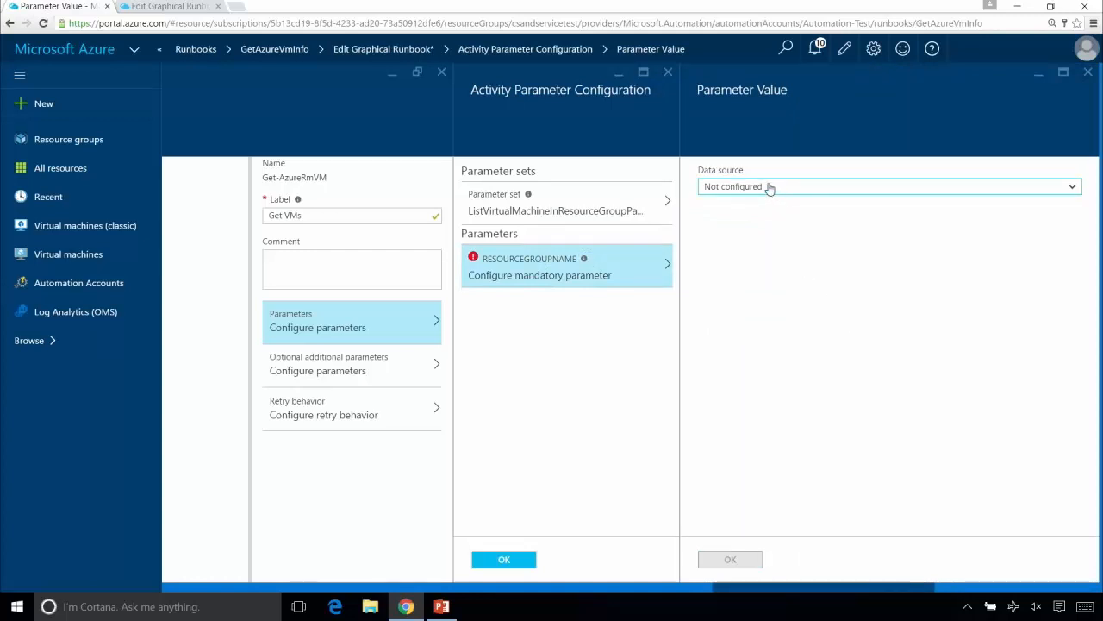
left_click(769, 186)
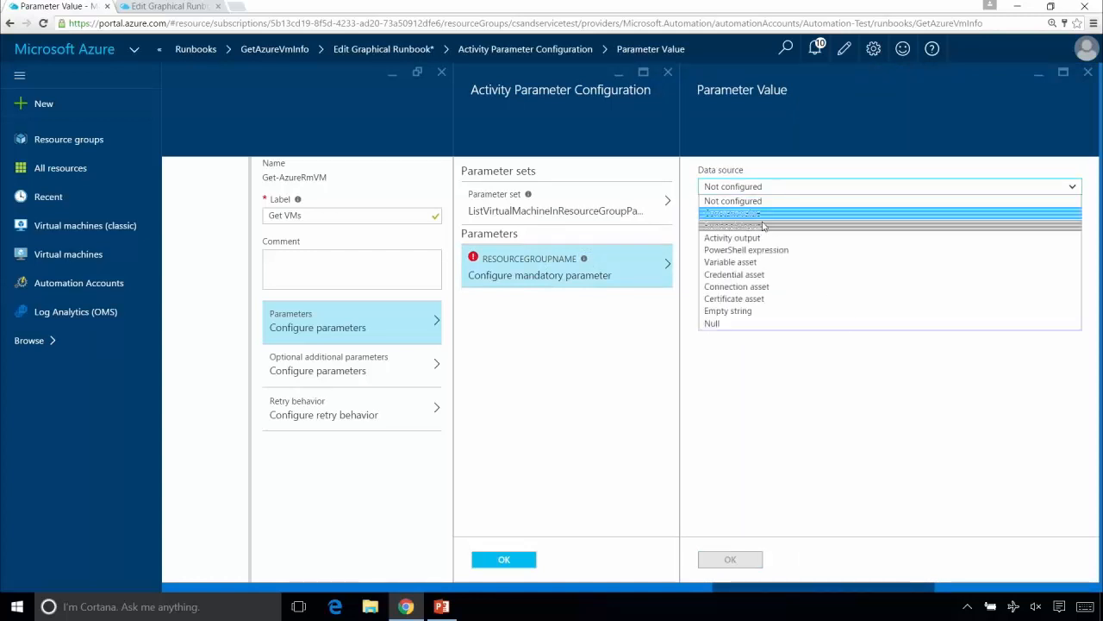
left_click(766, 226)
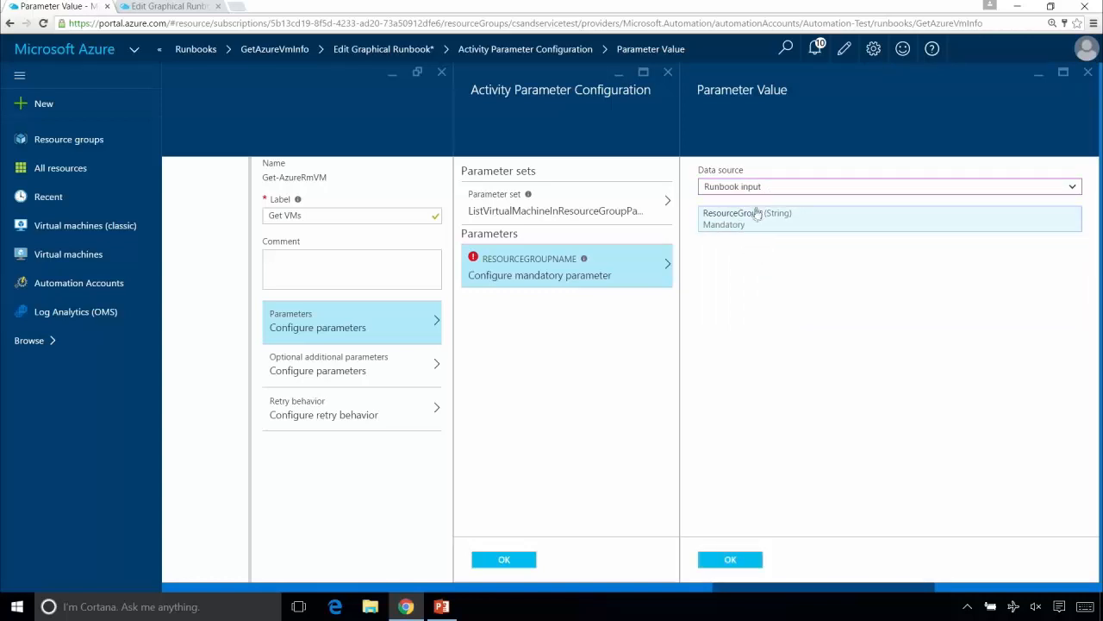
left_click(715, 557)
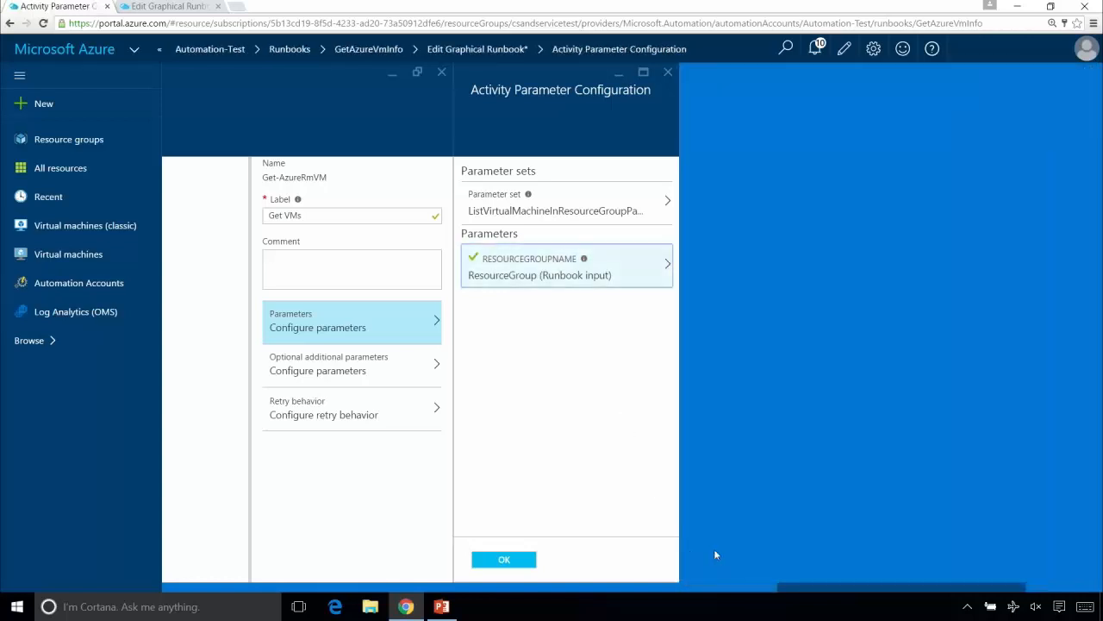
left_click(501, 561)
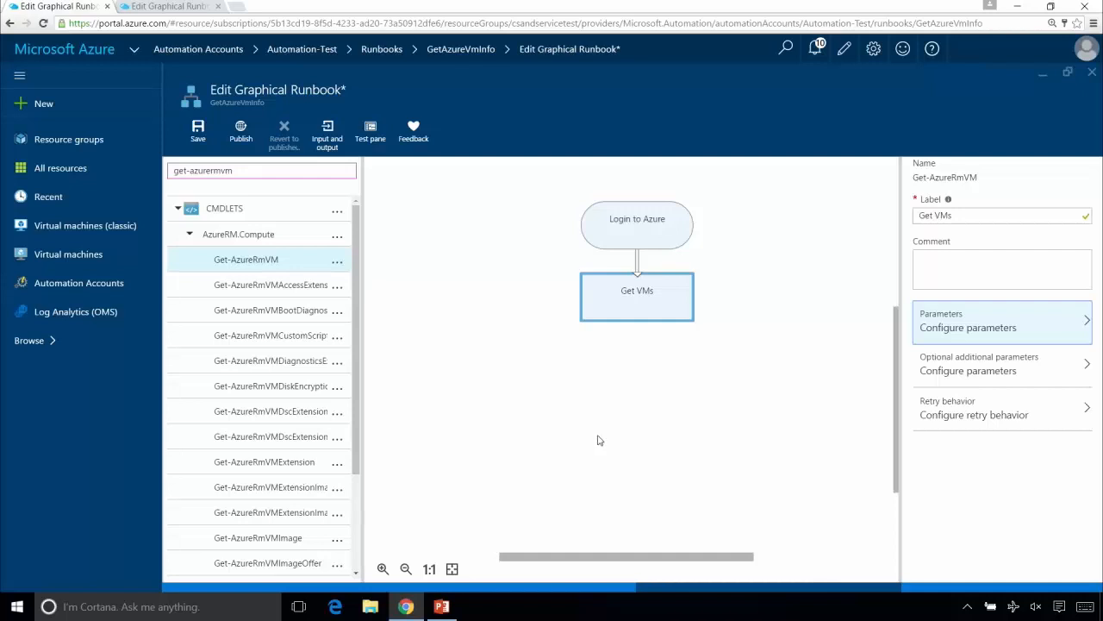
- Clear the library search and expand the full list of runbooks to view which ones can be used as child runbooks
mouse_move(659, 300)
left_click(176, 210)
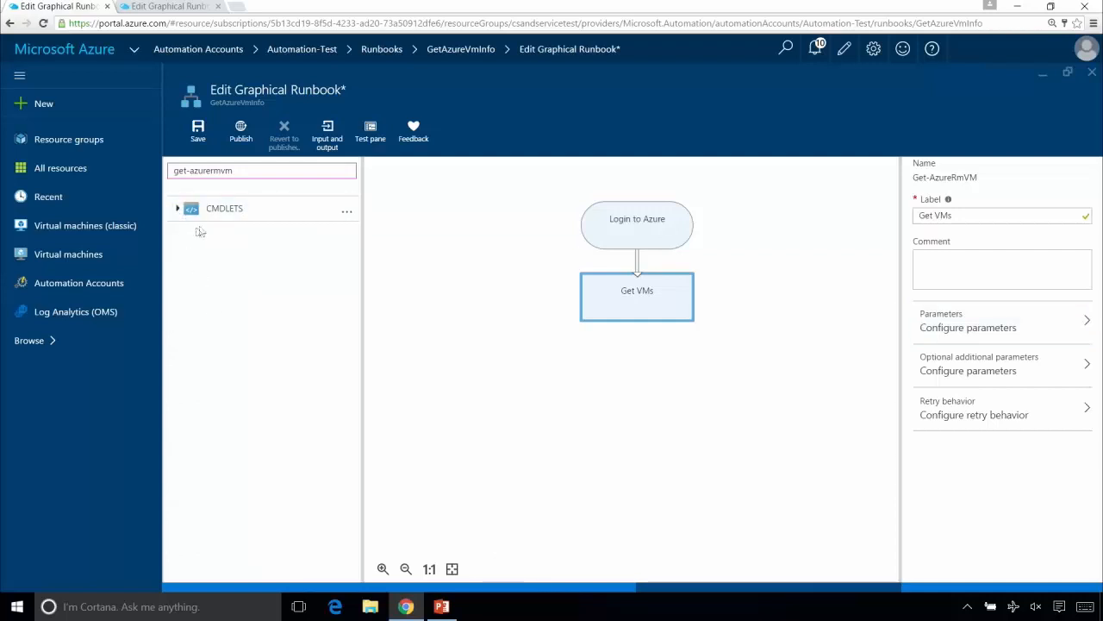
left_click(259, 171)
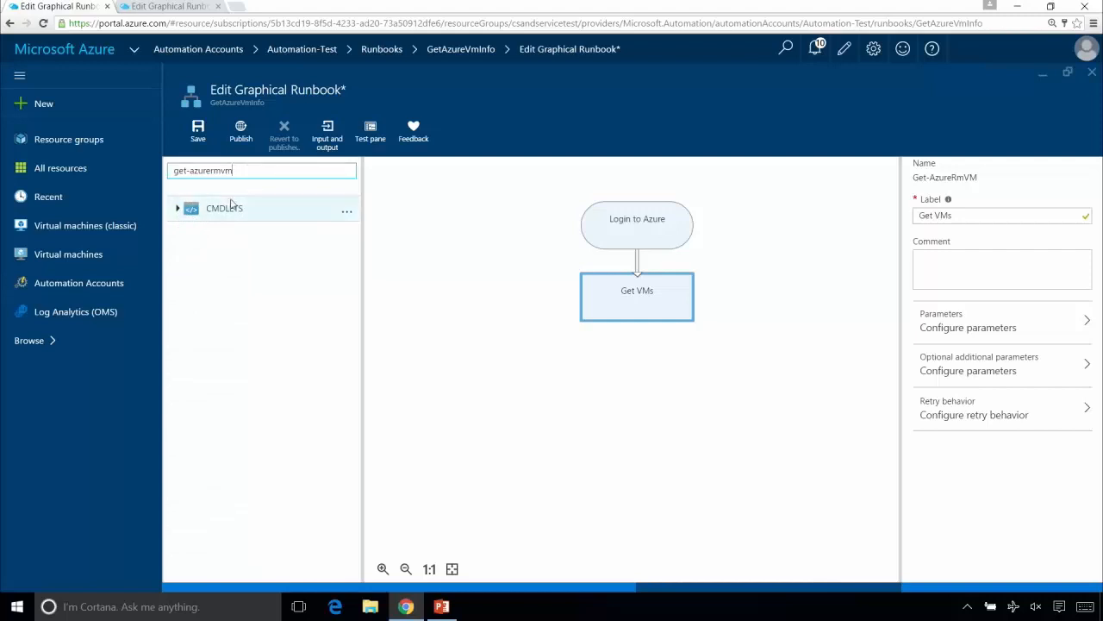
key("BackSpace")
key("BackSpace")
key("BackSpace")
key("BackSpace")
key("BackSpace")
key("BackSpace")
key("BackSpace")
key("BackSpace")
key("BackSpace")
key("BackSpace")
key("BackSpace")
key("BackSpace")
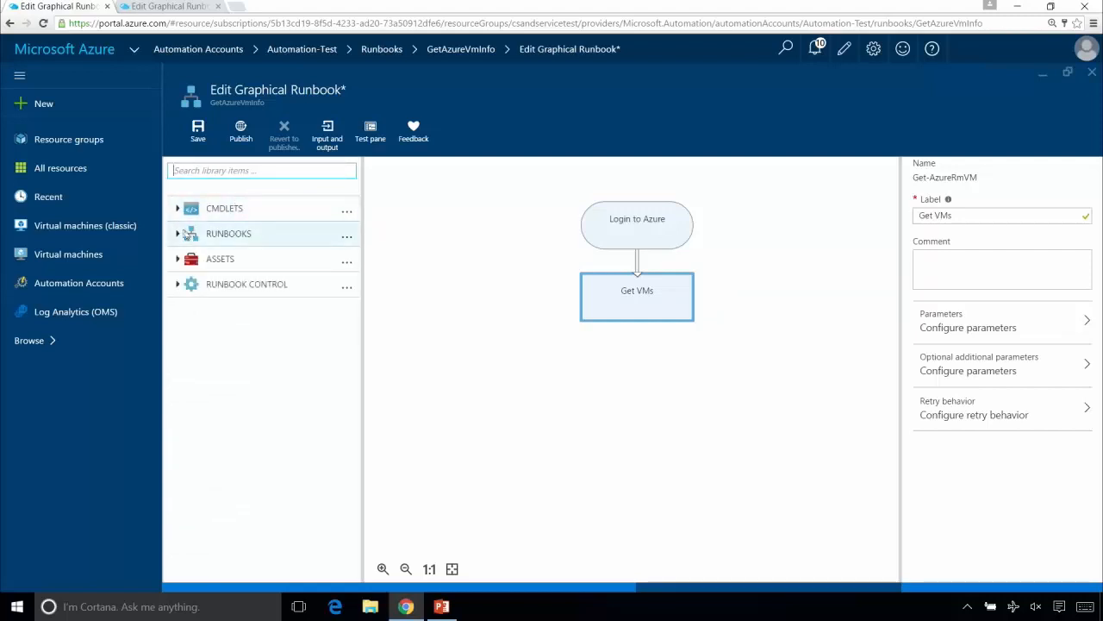
left_click(178, 235)
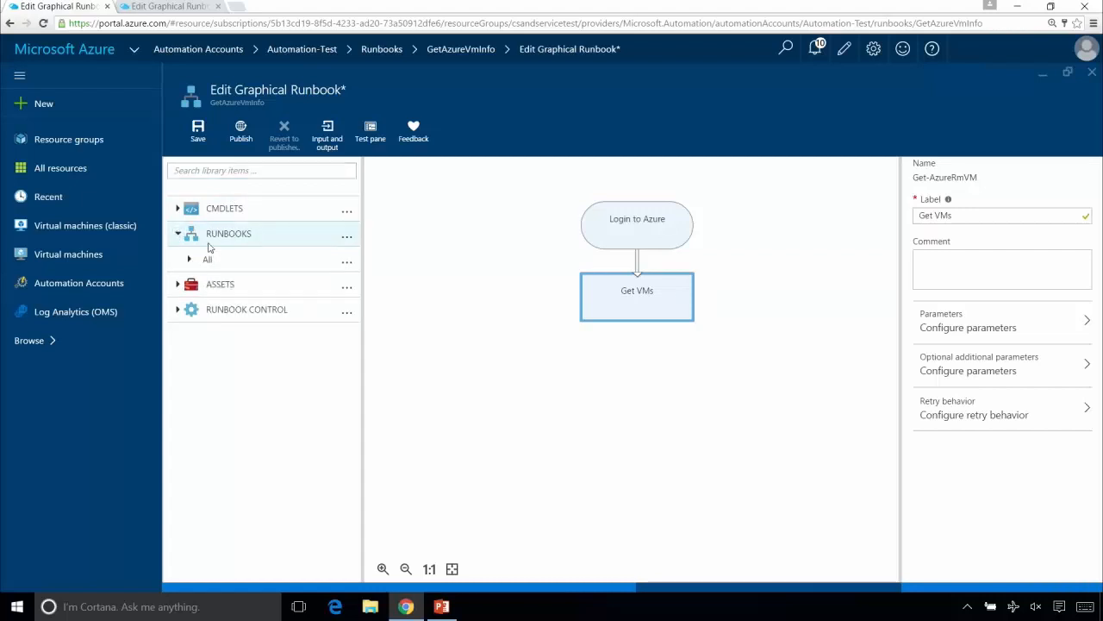
left_click(189, 261)
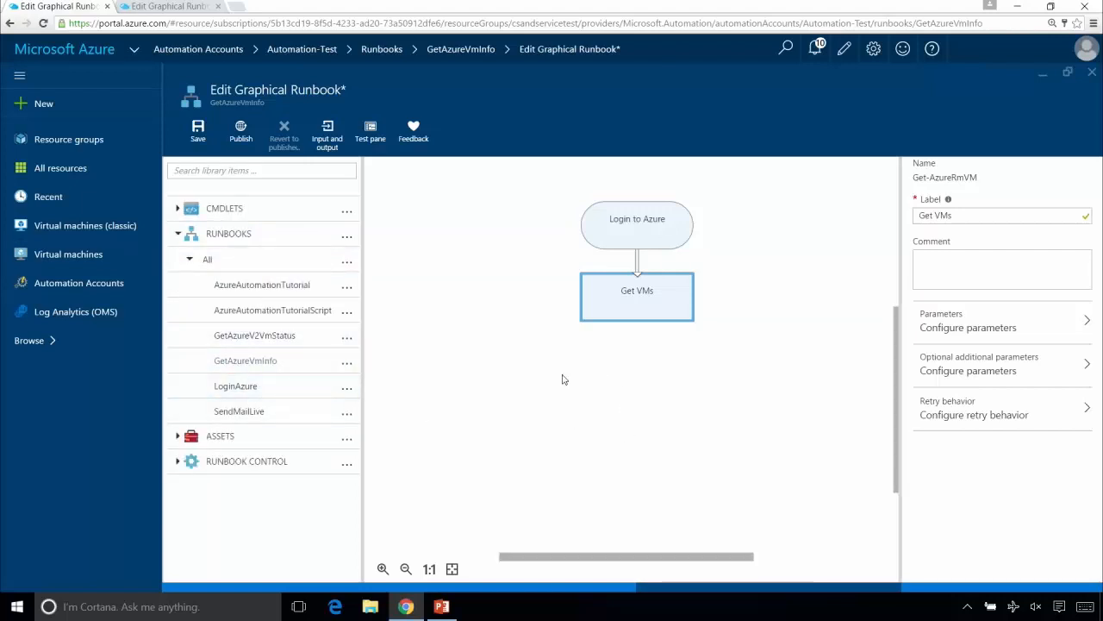
- Save the GetAzureVmInfo runbook and close it to return to the Automation-Test runbook list
left_click(200, 128)
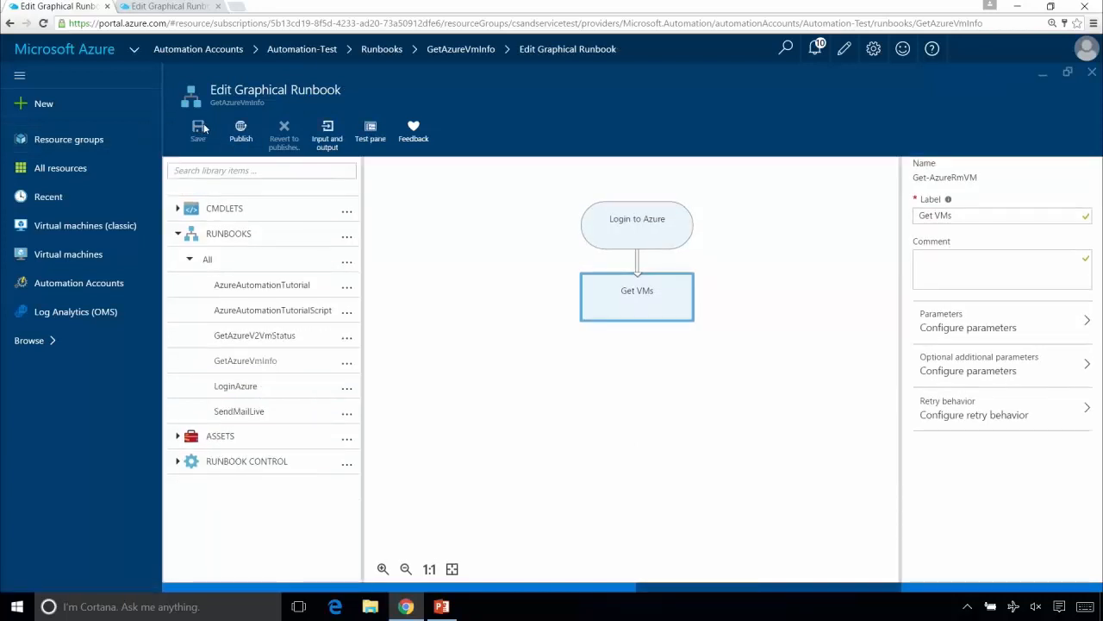
left_click(1091, 73)
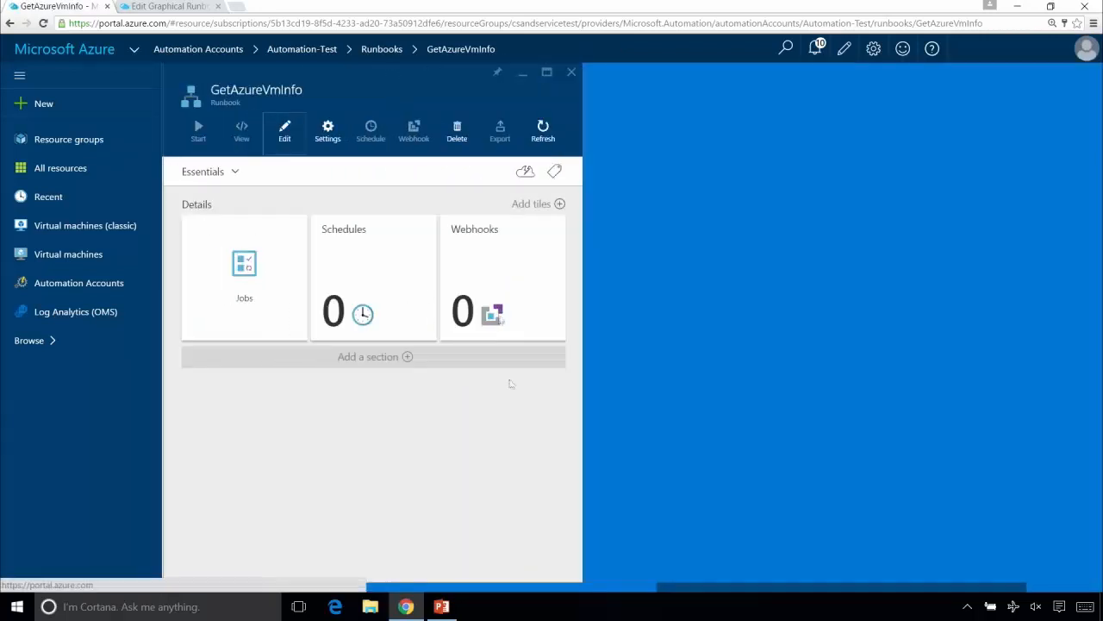
left_click(572, 74)
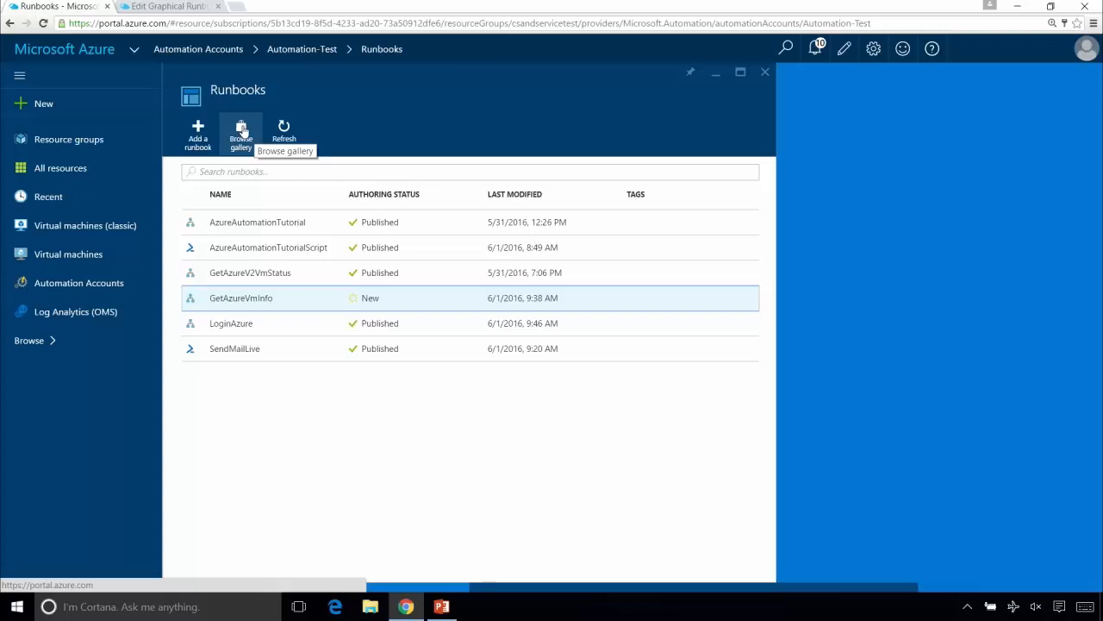
- Open the runbook gallery and filter the Script Center source to graphical runbooks, excluding PowerShell scripts and PowerShell workflows
left_click(243, 130)
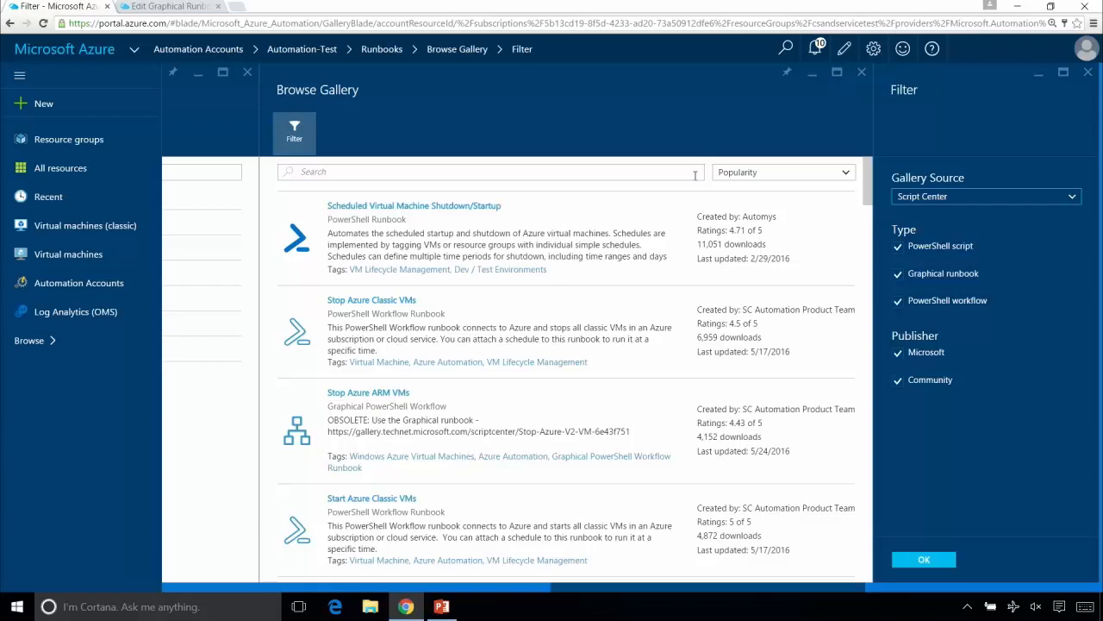
left_click(1070, 205)
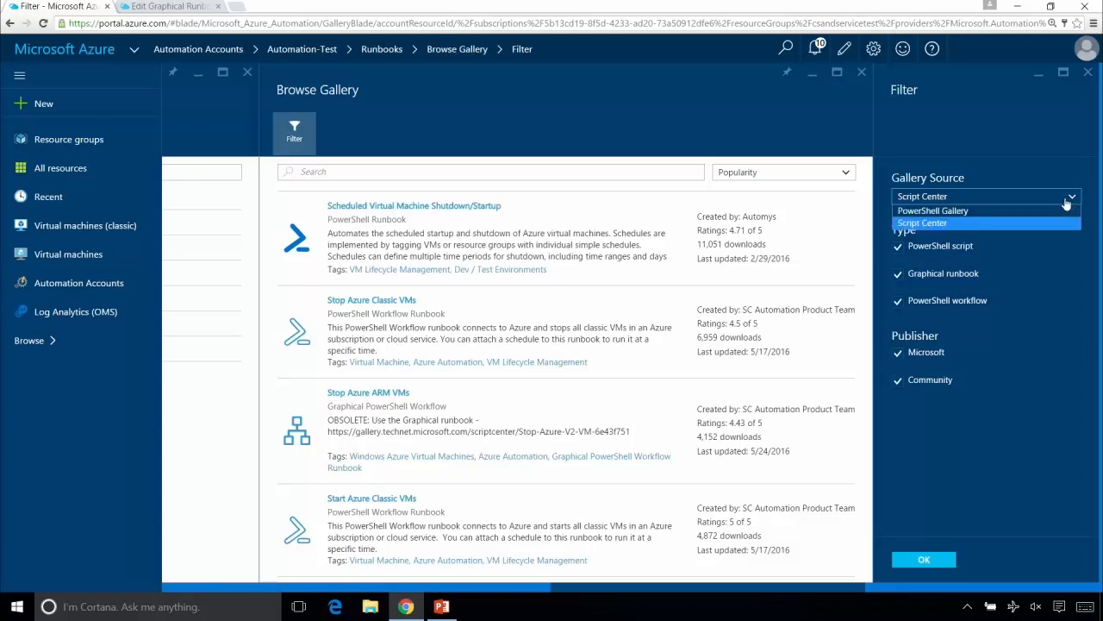
left_click(1067, 201)
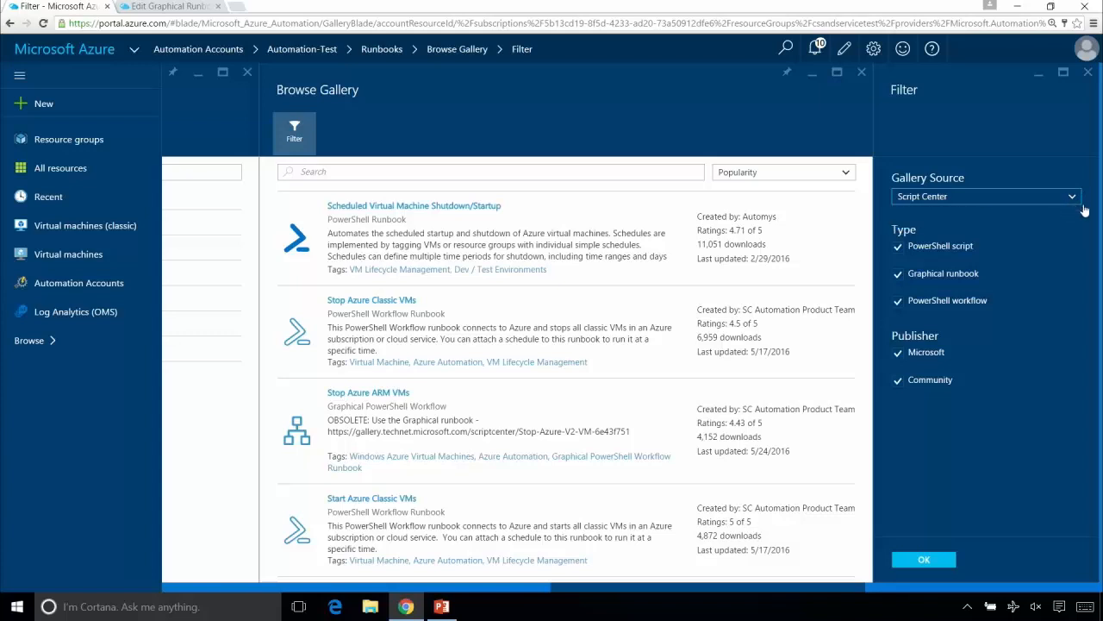
left_click(898, 246)
left_click(898, 304)
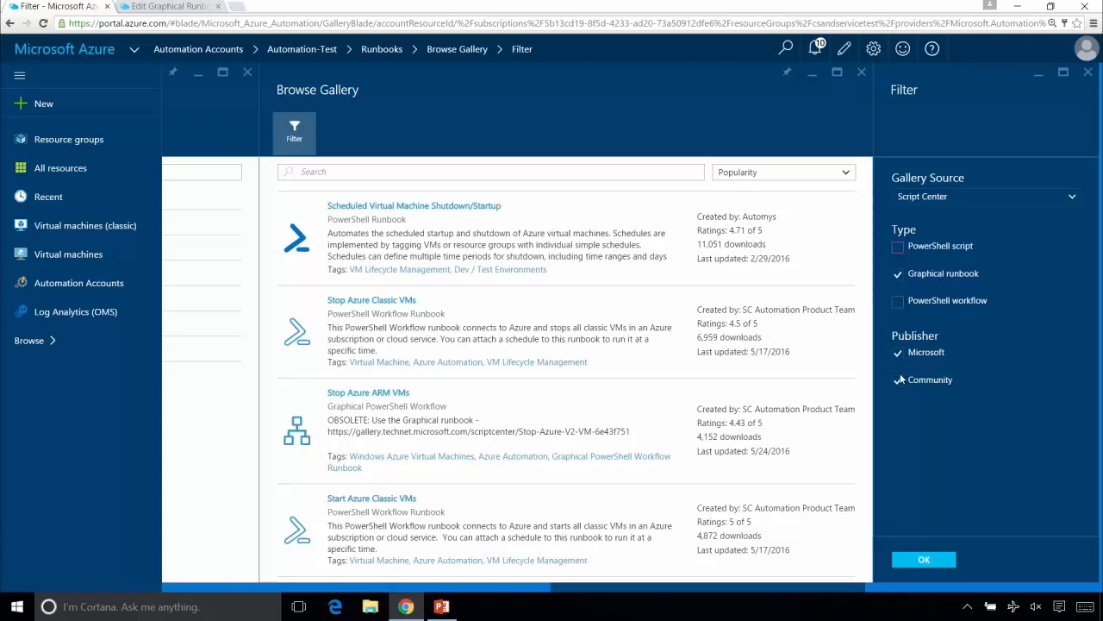
left_click(936, 556)
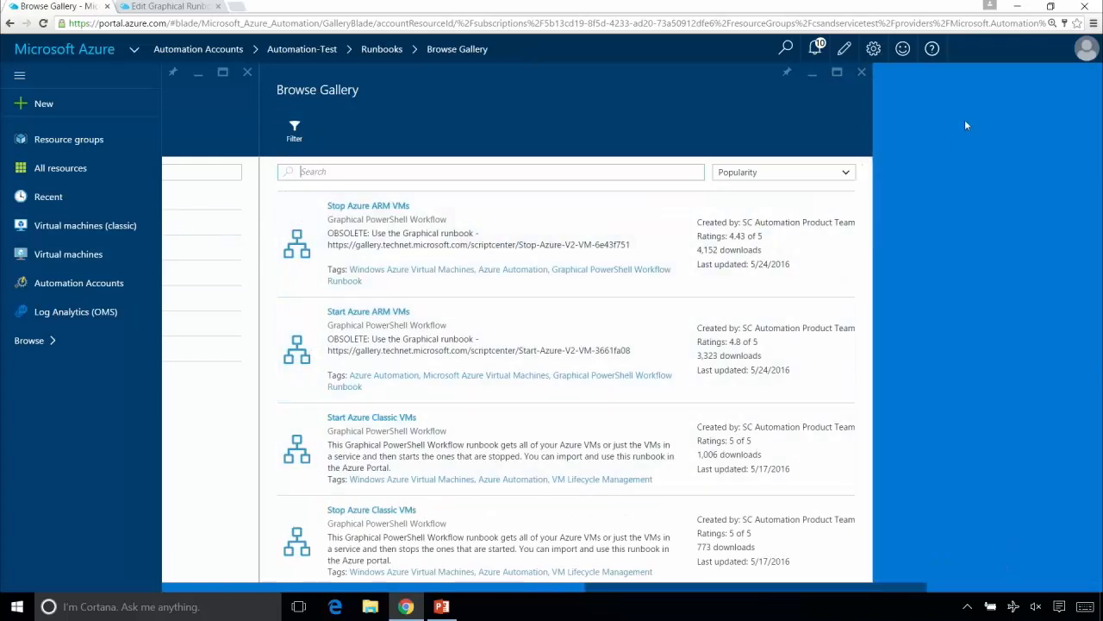
- Browse the filtered gallery for Get Status of Azure V2 Vm, open it and inspect its diagram
scroll(864, 209, "down", 1)
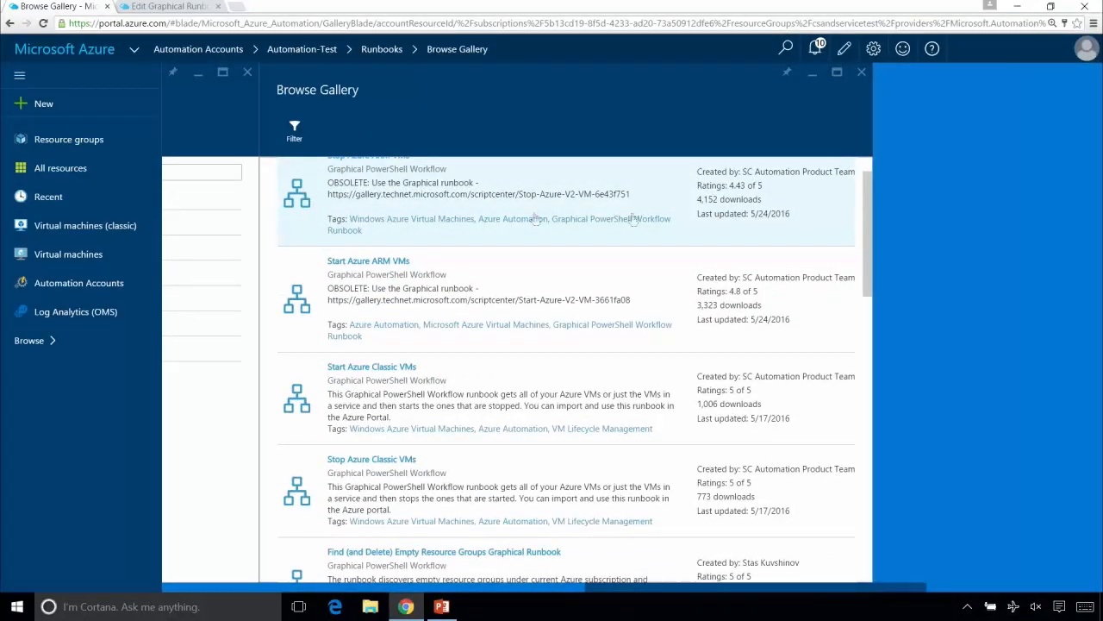
scroll(893, 302, "down", 4)
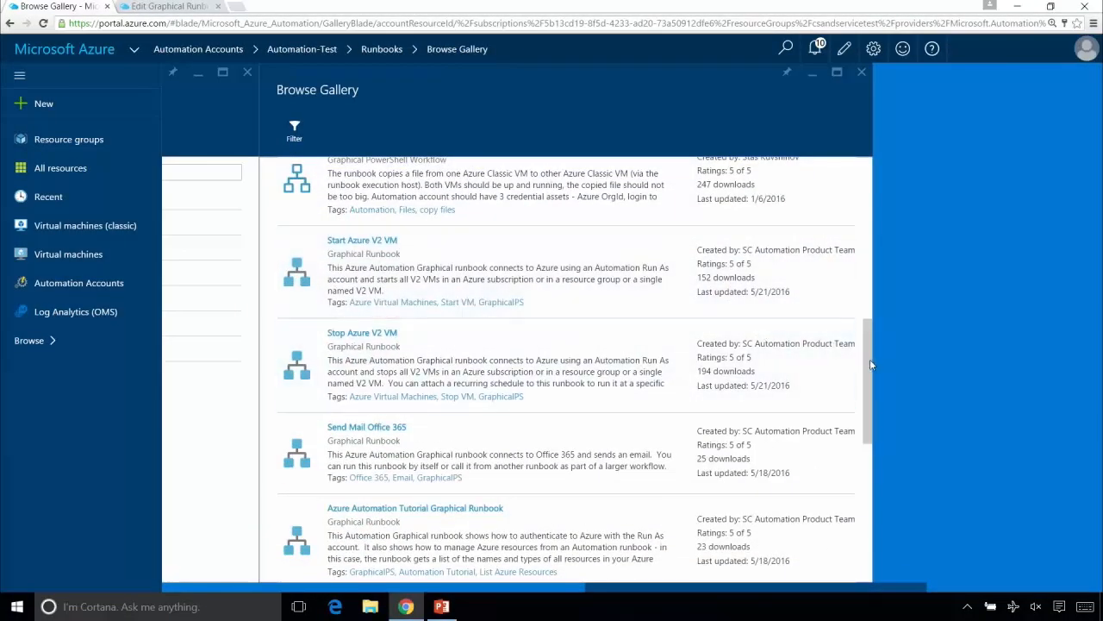
left_click_drag(871, 365, 873, 502)
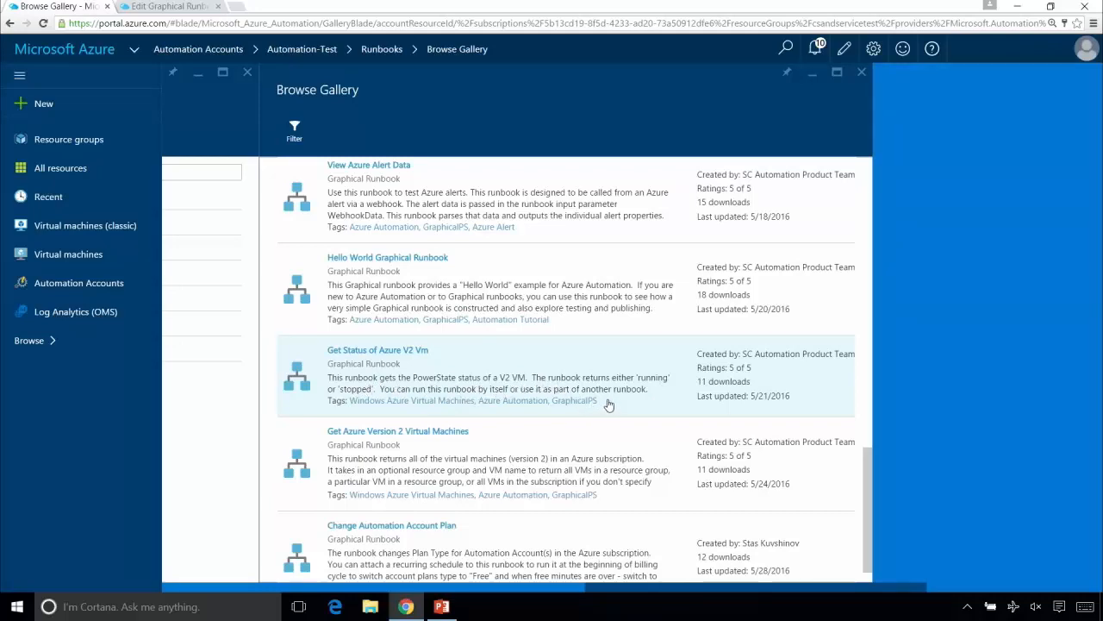
left_click(552, 378)
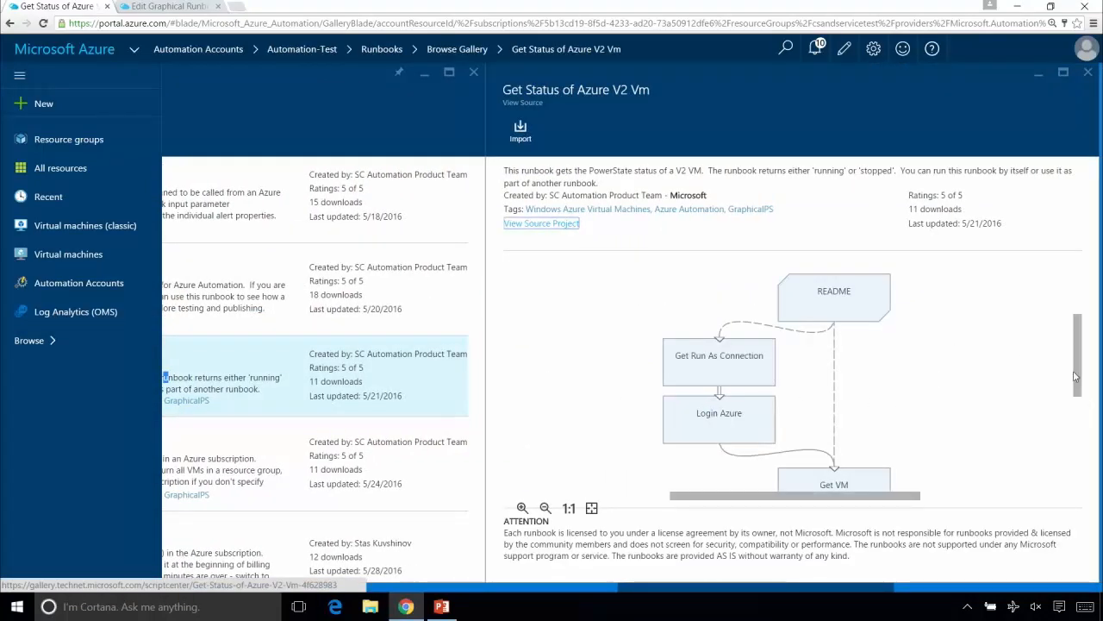
left_click(1075, 371)
left_click_drag(1081, 372, 1084, 404)
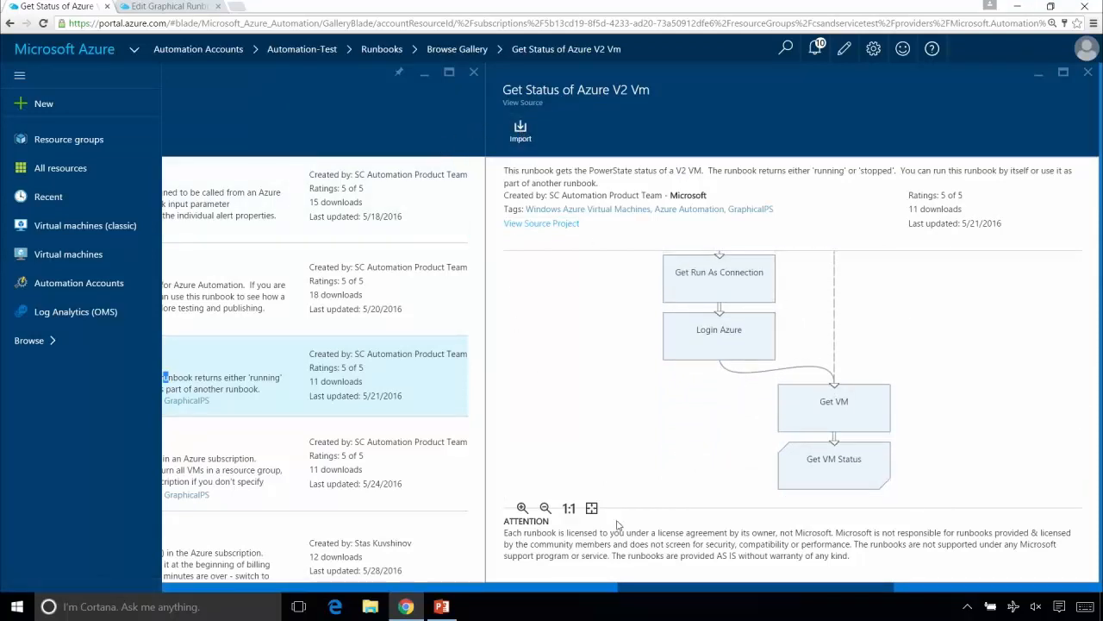
- Import the Get Status of Azure V2 Vm runbook into Automation-Test under the name GetAzureV2VmStatus2
left_click(522, 127)
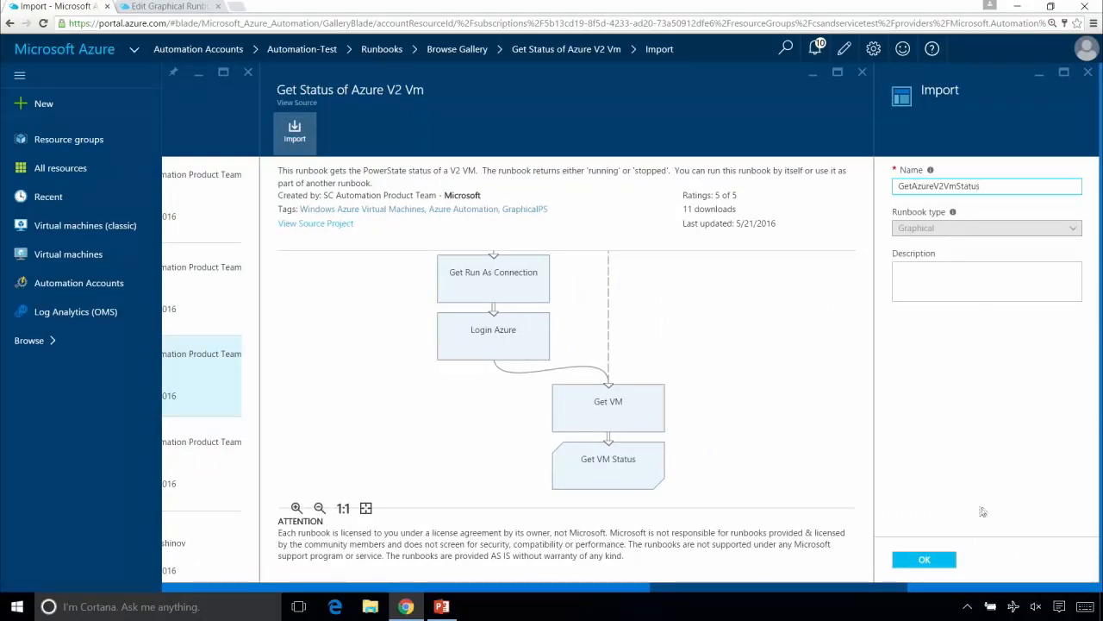
left_click(951, 562)
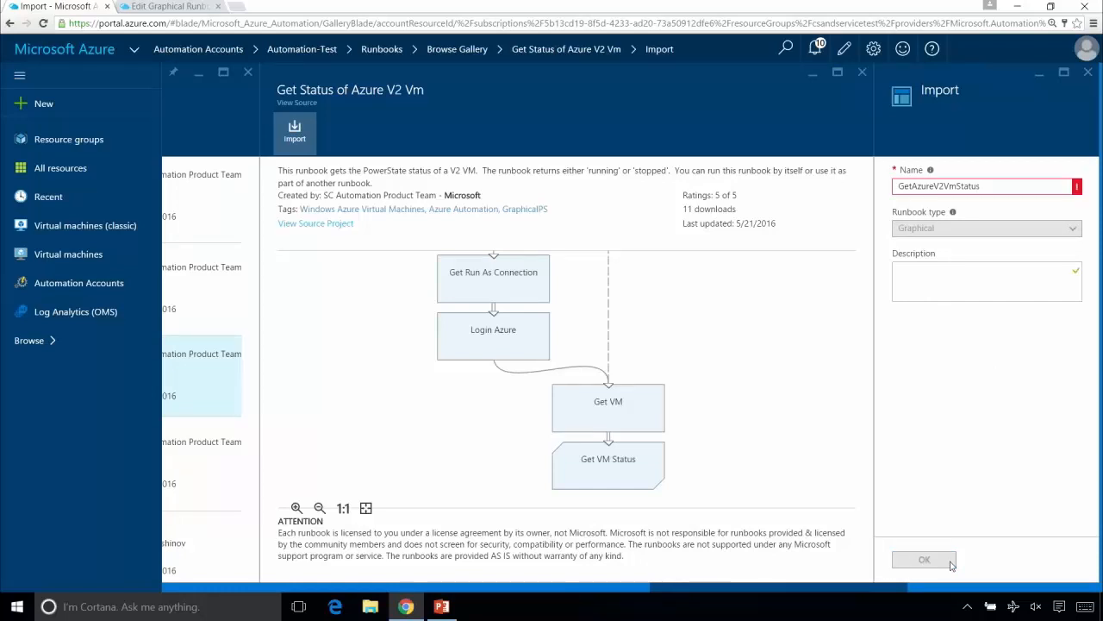
left_click(1006, 184)
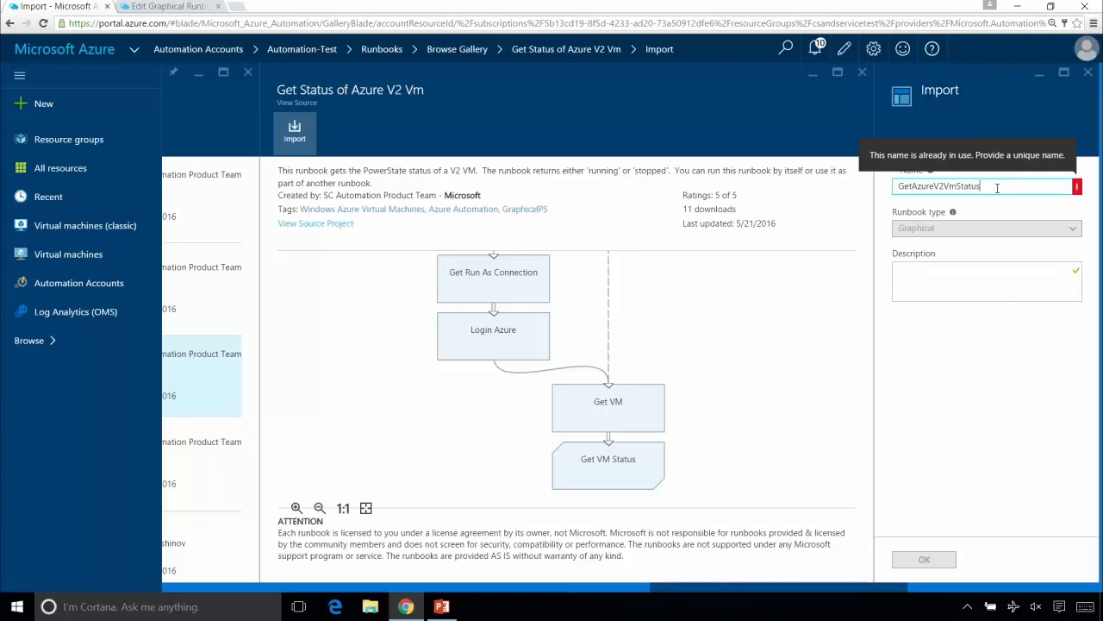
type("2")
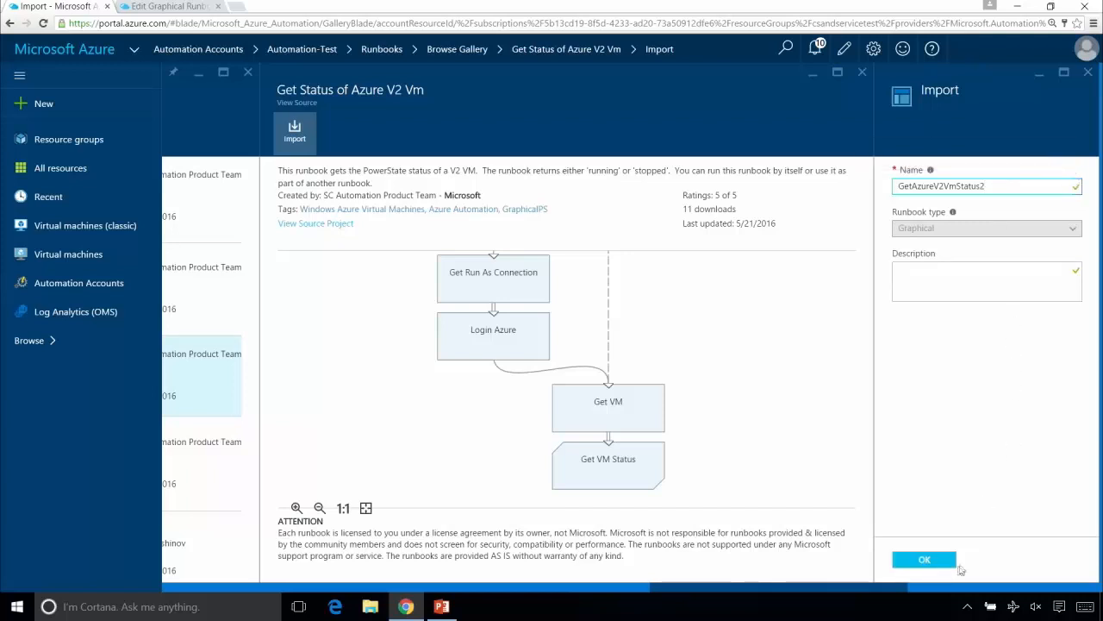
left_click(924, 560)
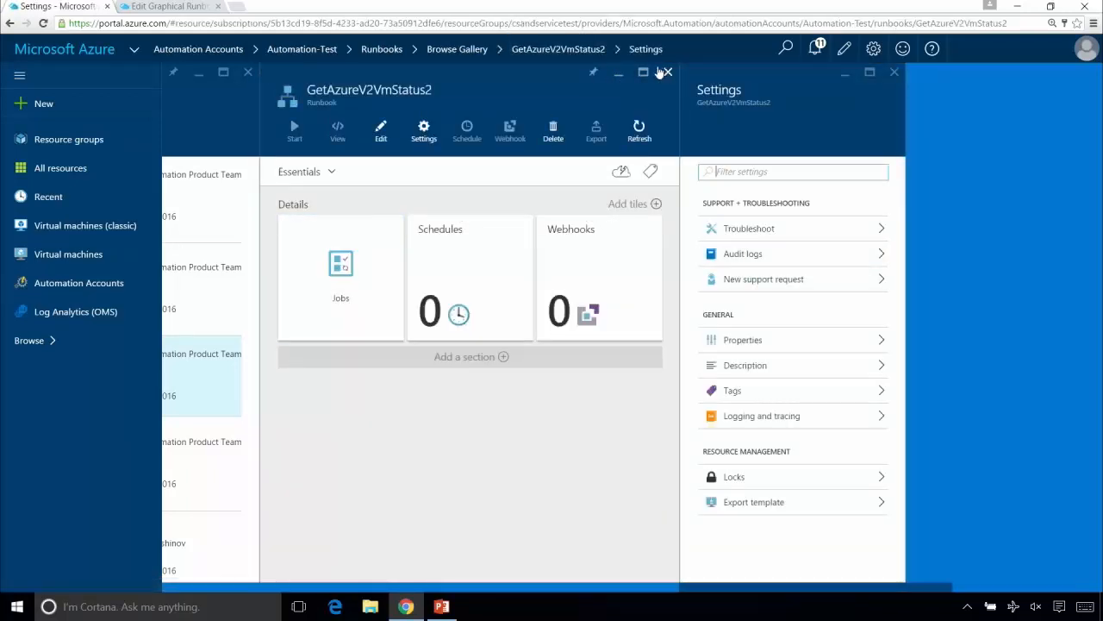
- Close the imported GetAzureV2VmStatus2 runbook and the gallery, and open the GetAzureVmInfo runbook from the runbook list
left_click(667, 72)
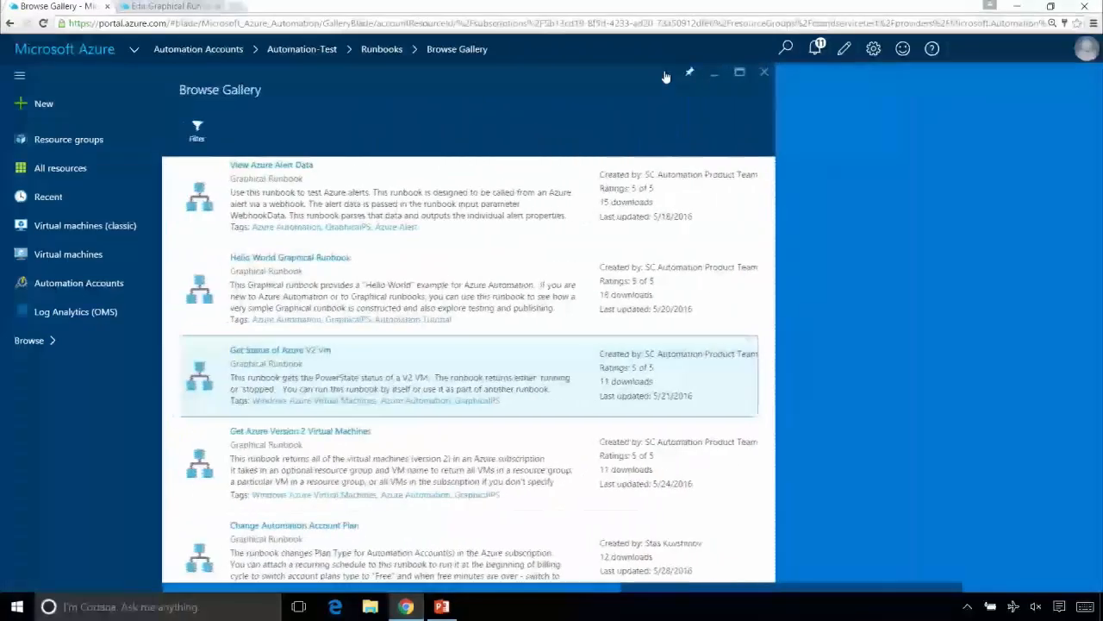
left_click(766, 72)
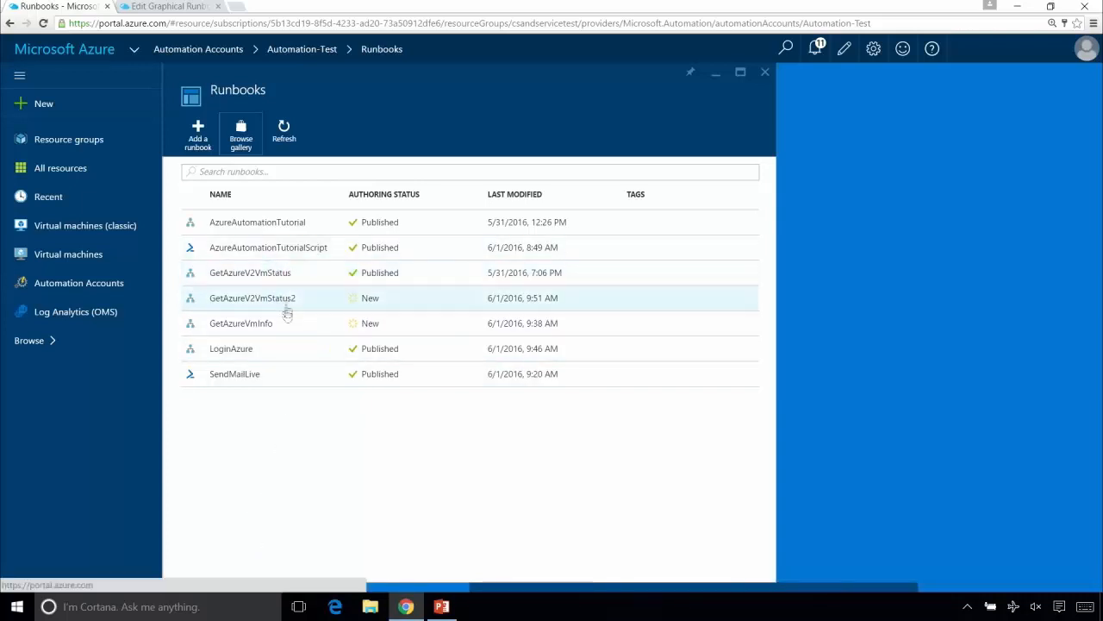
left_click(258, 320)
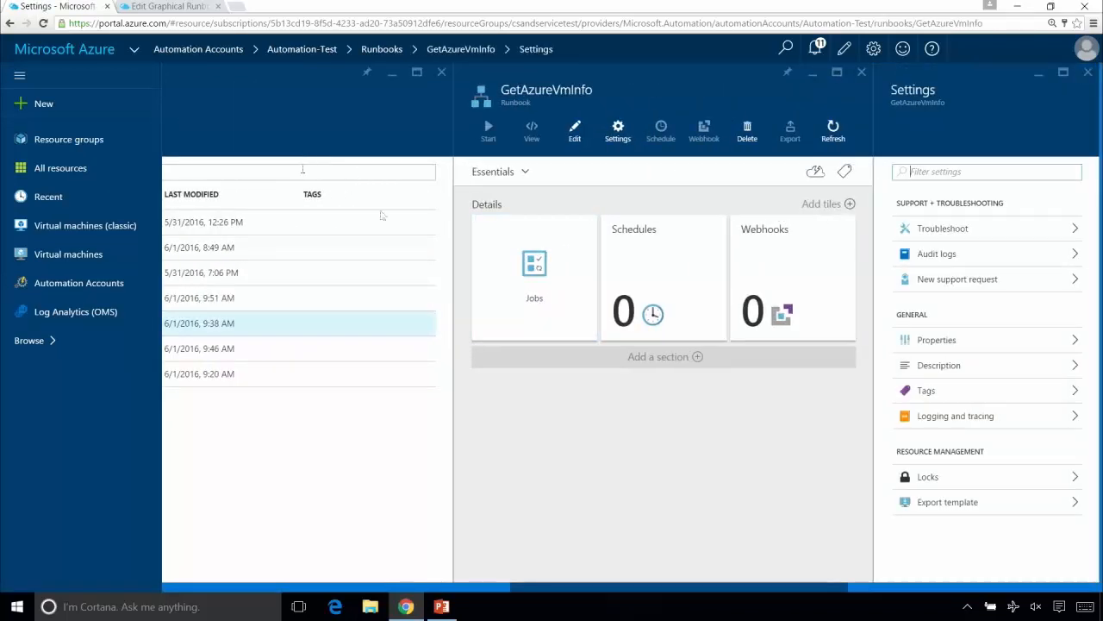
left_click(861, 73)
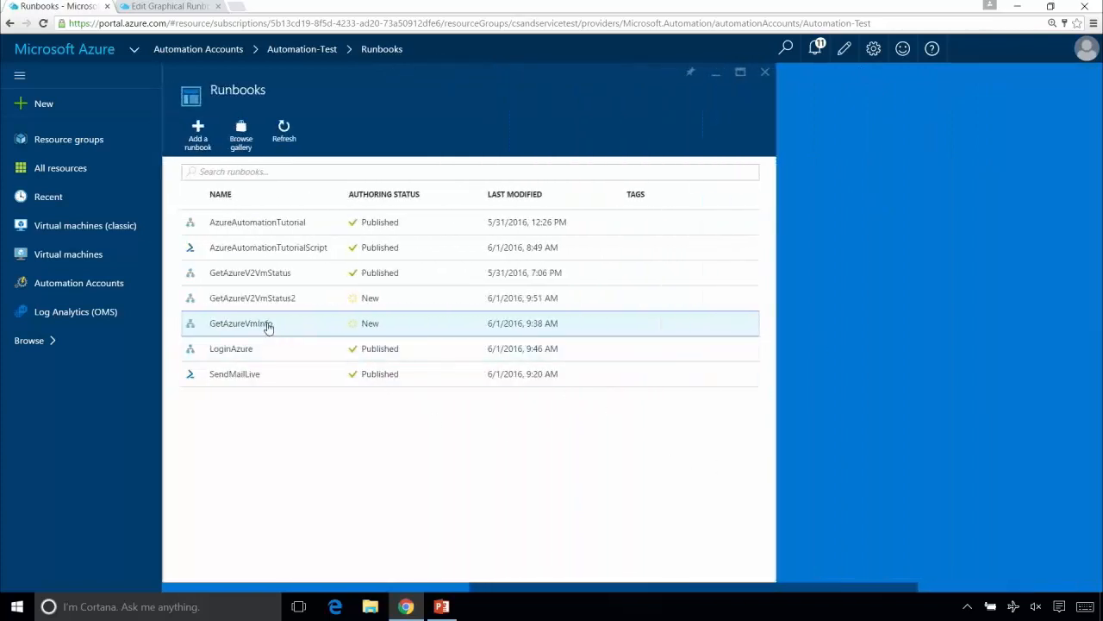
left_click(267, 322)
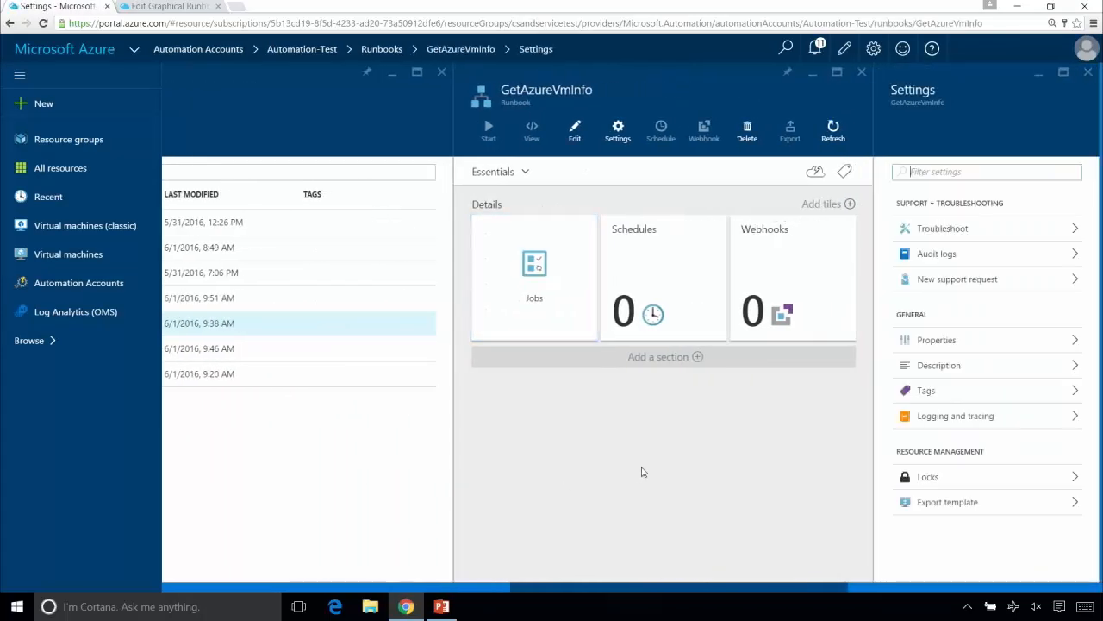
mouse_move(846, 230)
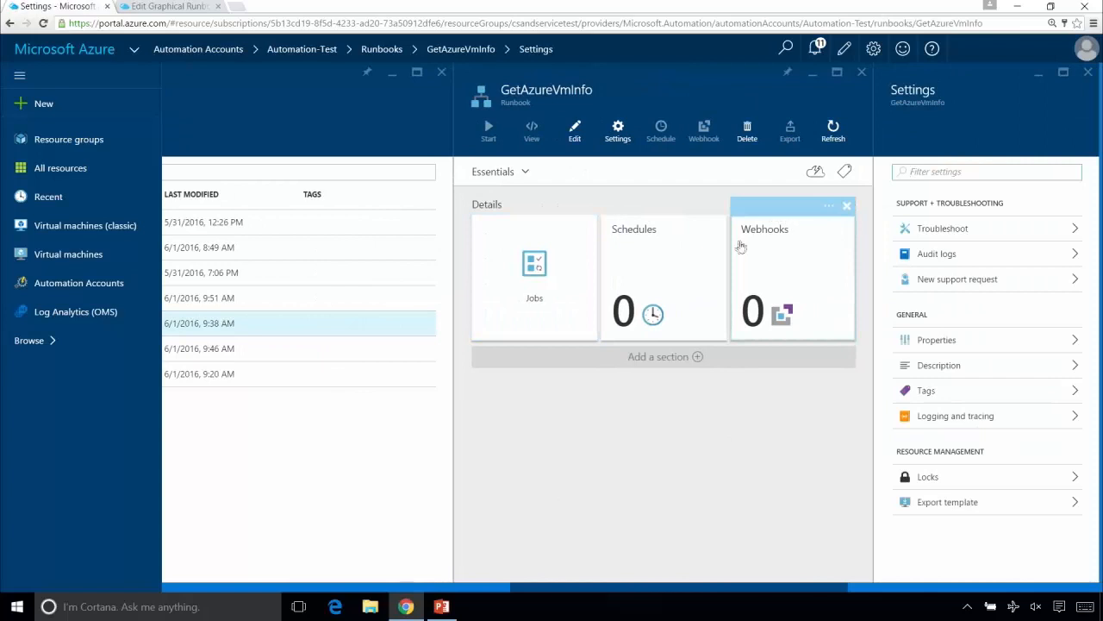
- In GetAzureVmInfo's logging and tracing settings, set the trace level to Detailed, turn on verbose record logging, and save
left_click(619, 128)
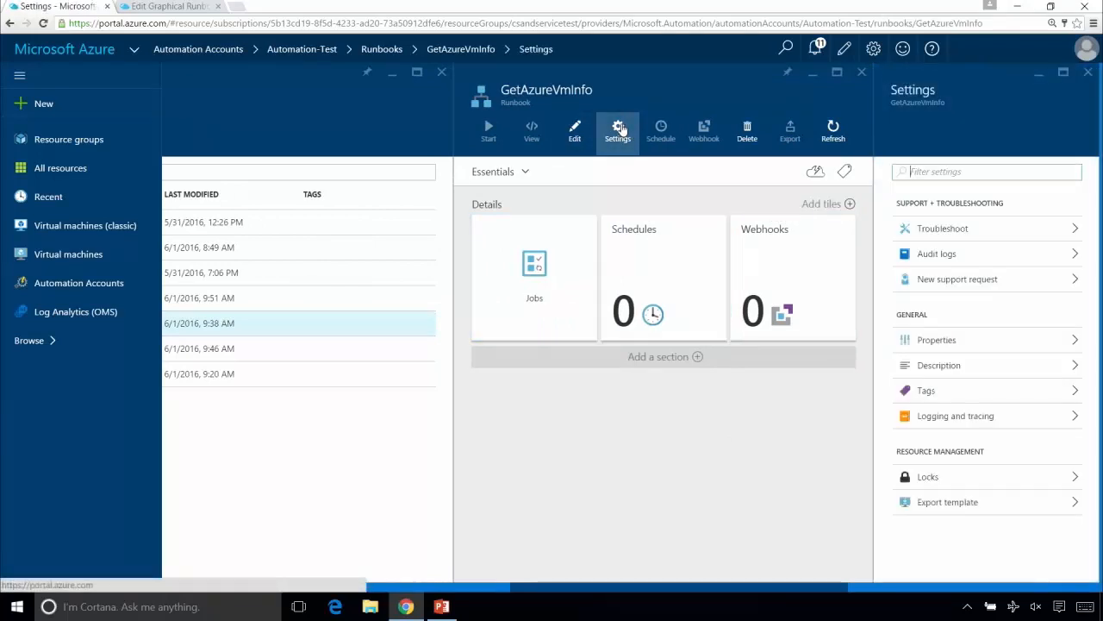
left_click(1074, 417)
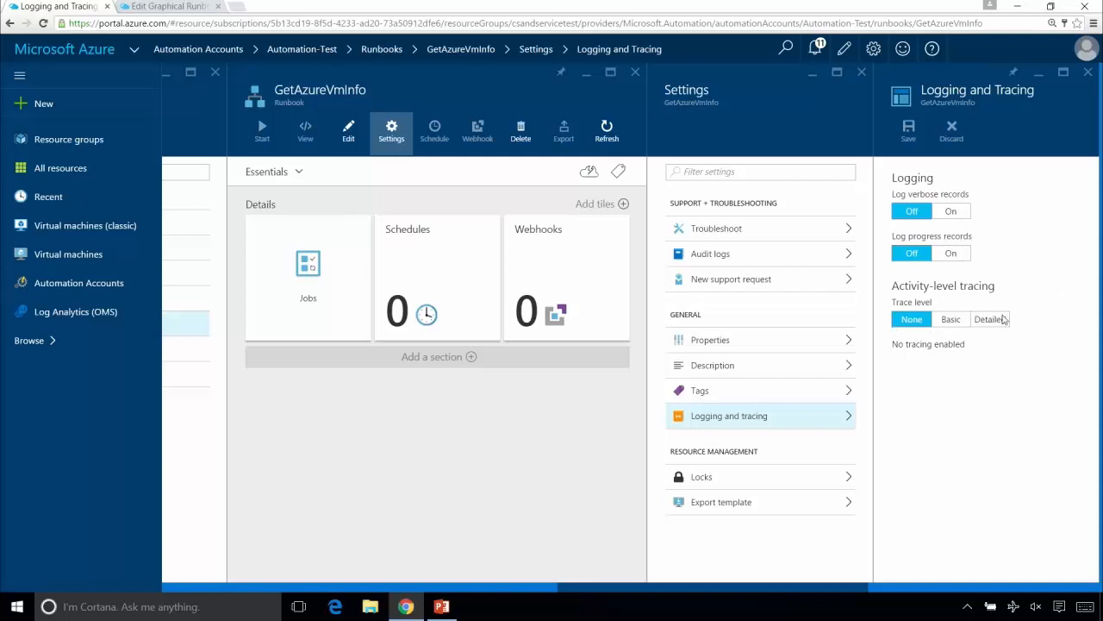
left_click(953, 323)
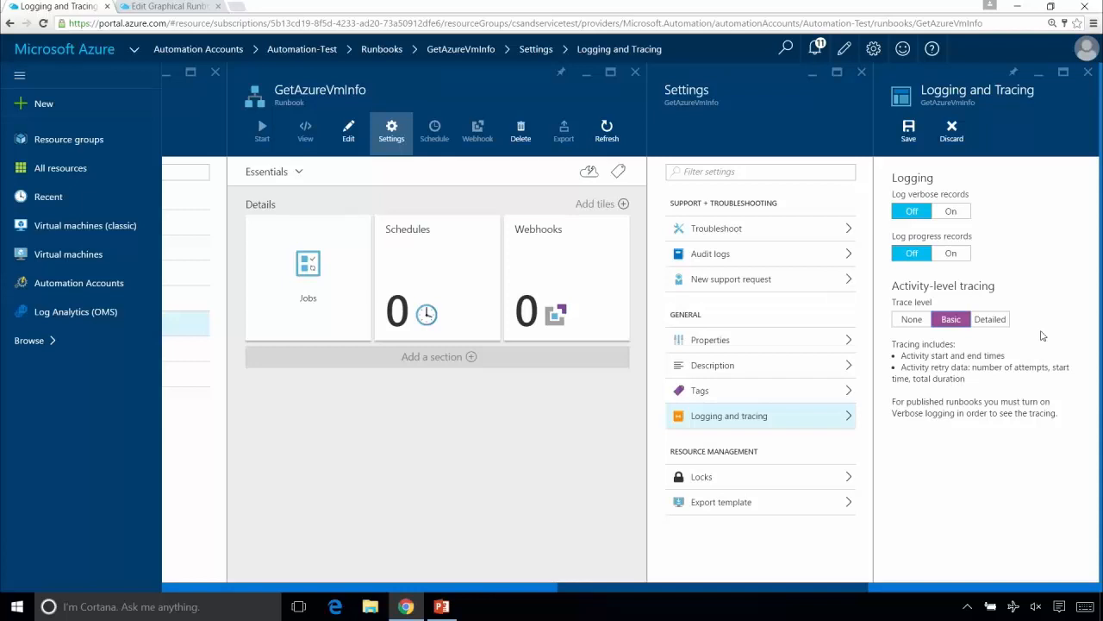
left_click(997, 321)
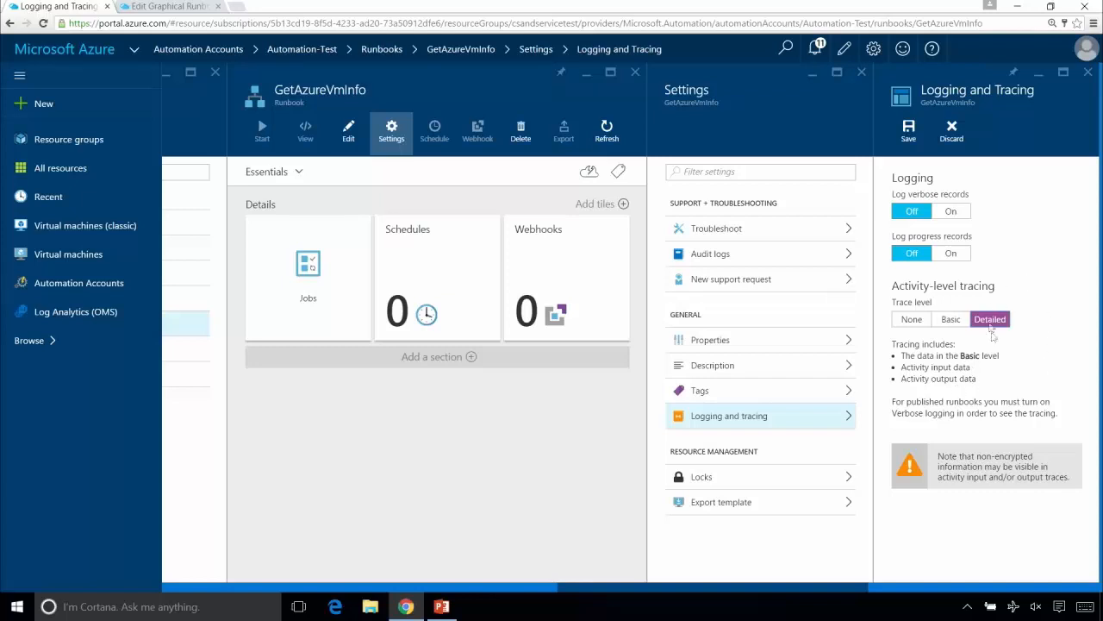
left_click(952, 212)
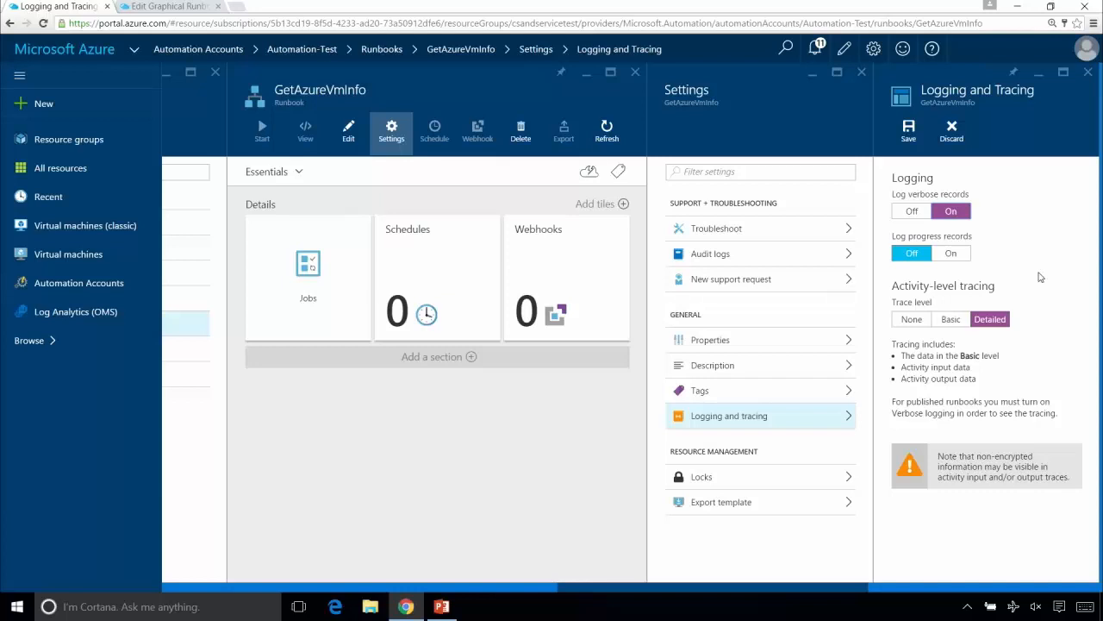
left_click(910, 138)
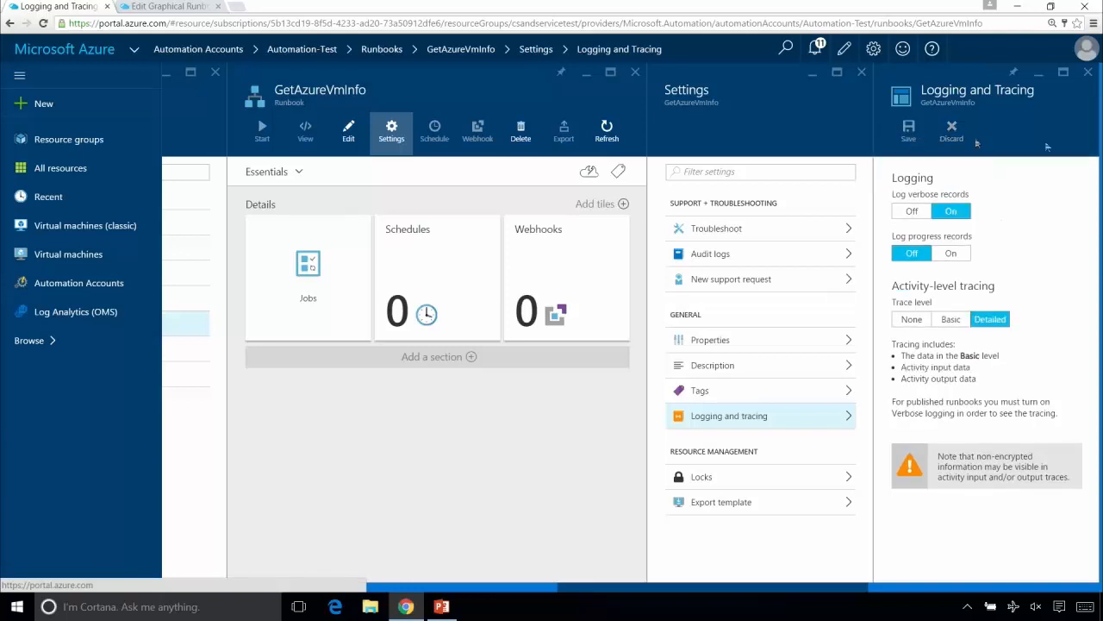
left_click(1088, 72)
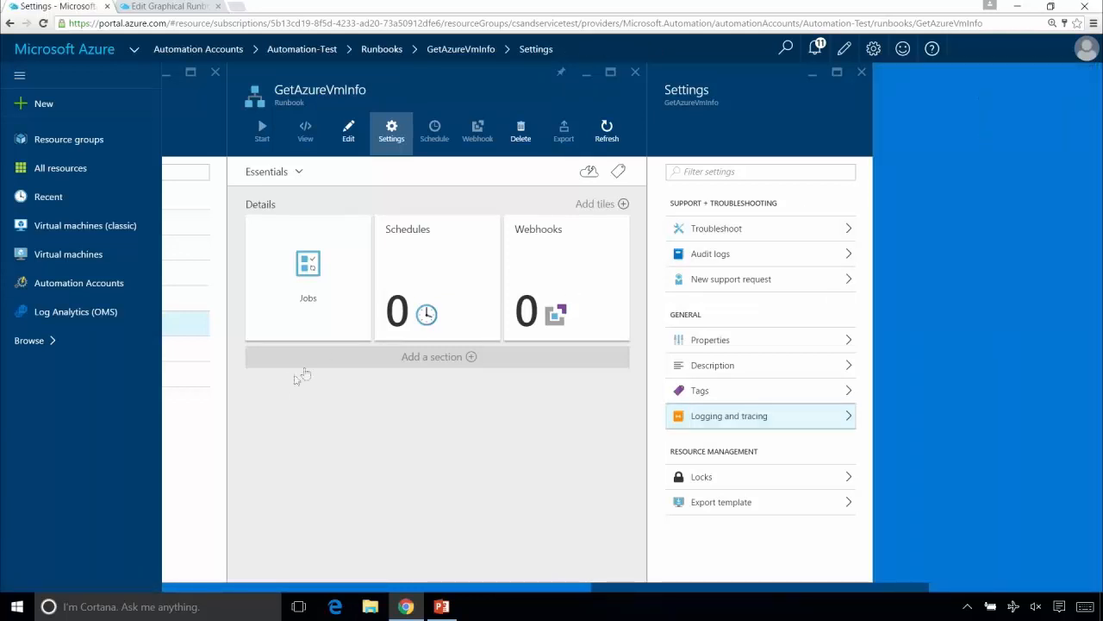
- Open GetAzureVmInfo for graphical editing and add the GetAzureV2VmStatus runbook to the canvas
left_click(348, 129)
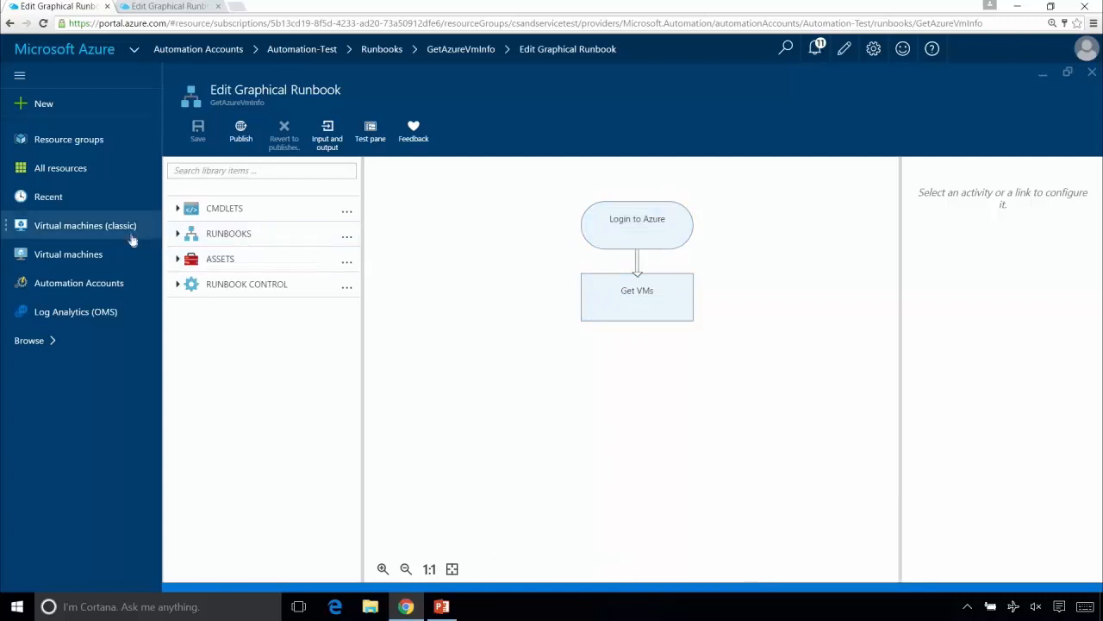
left_click(177, 233)
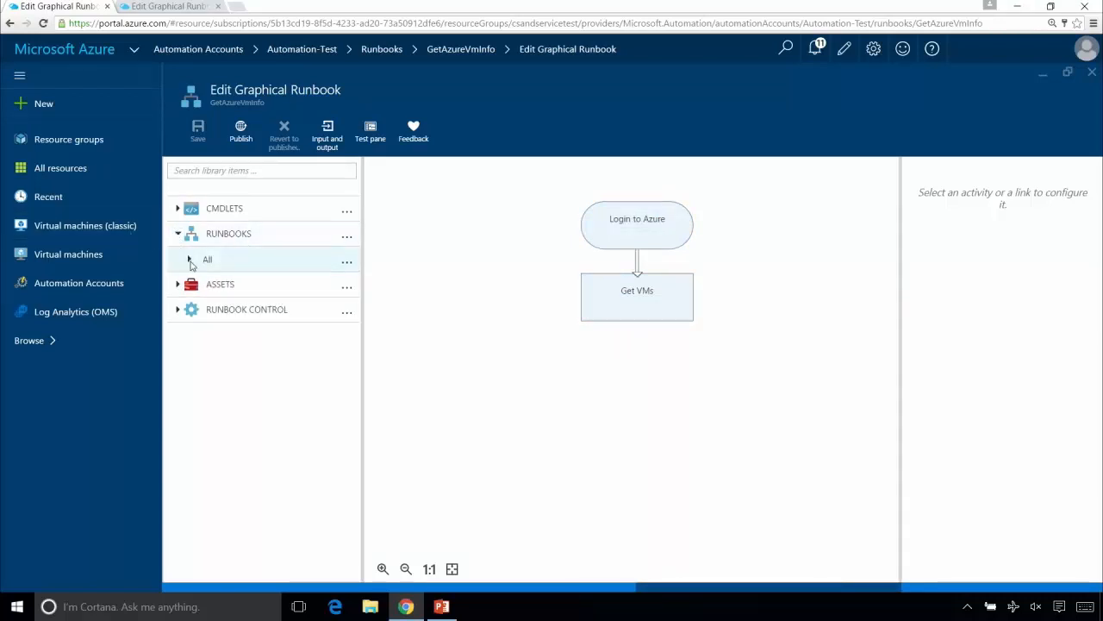
left_click(190, 260)
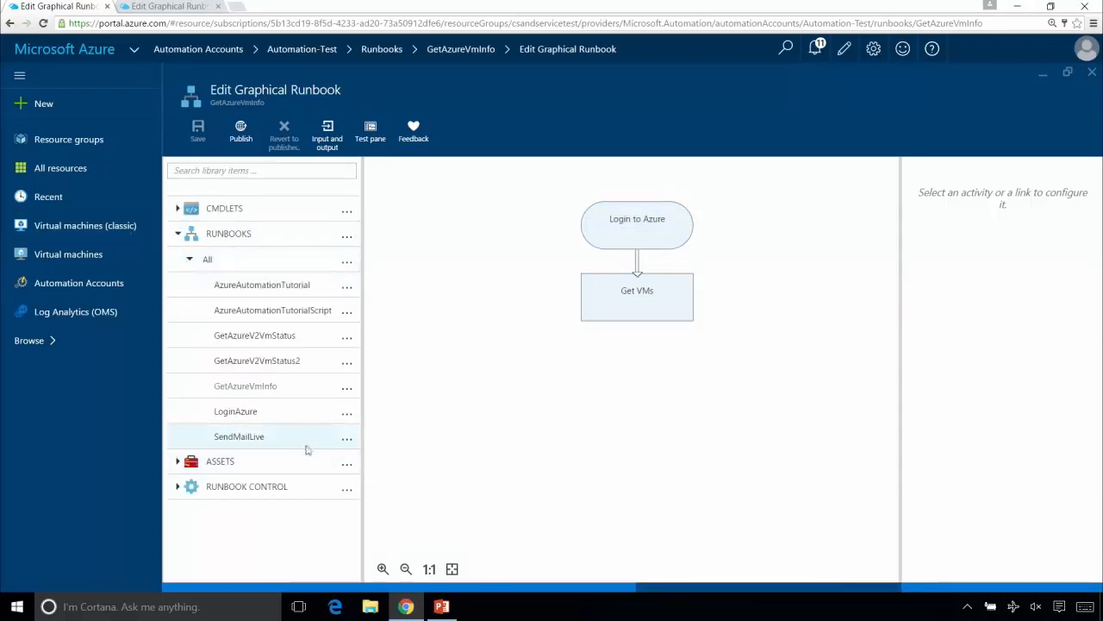
left_click(348, 343)
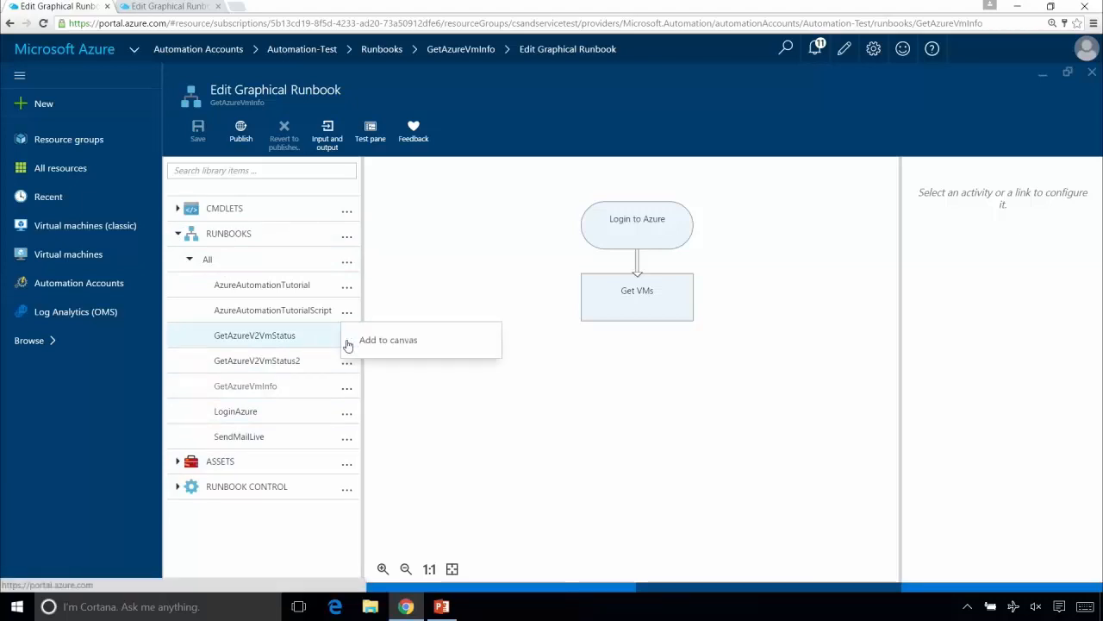
left_click(371, 345)
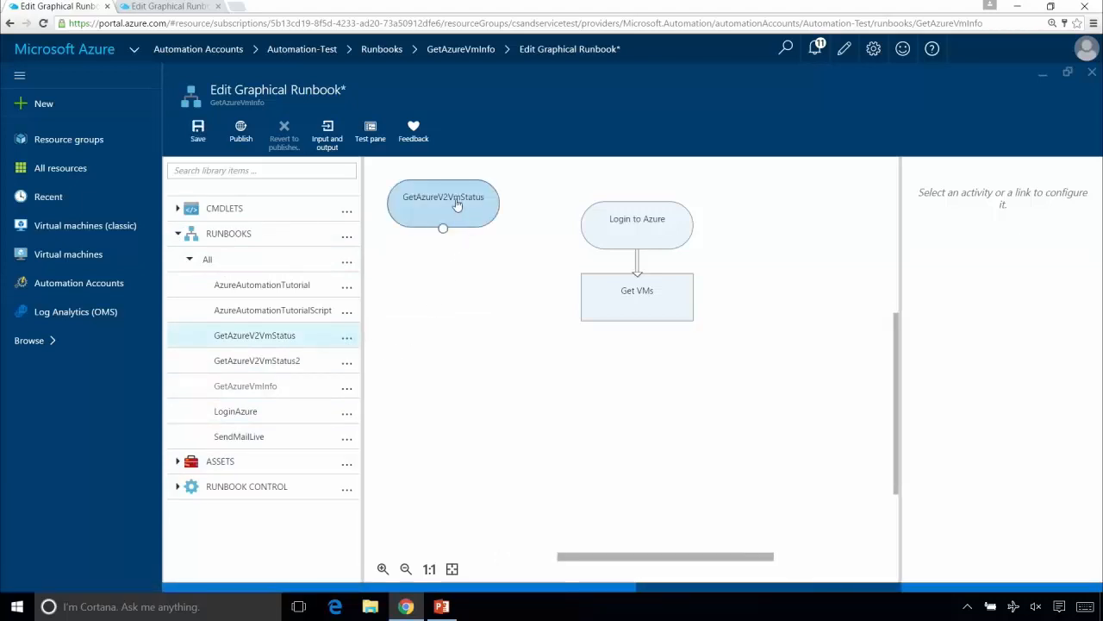
- Position the GetAzureV2VmStatus activity below Get VMs and link Get VMs to it
left_click_drag(457, 205, 657, 369)
left_click_drag(637, 321, 636, 365)
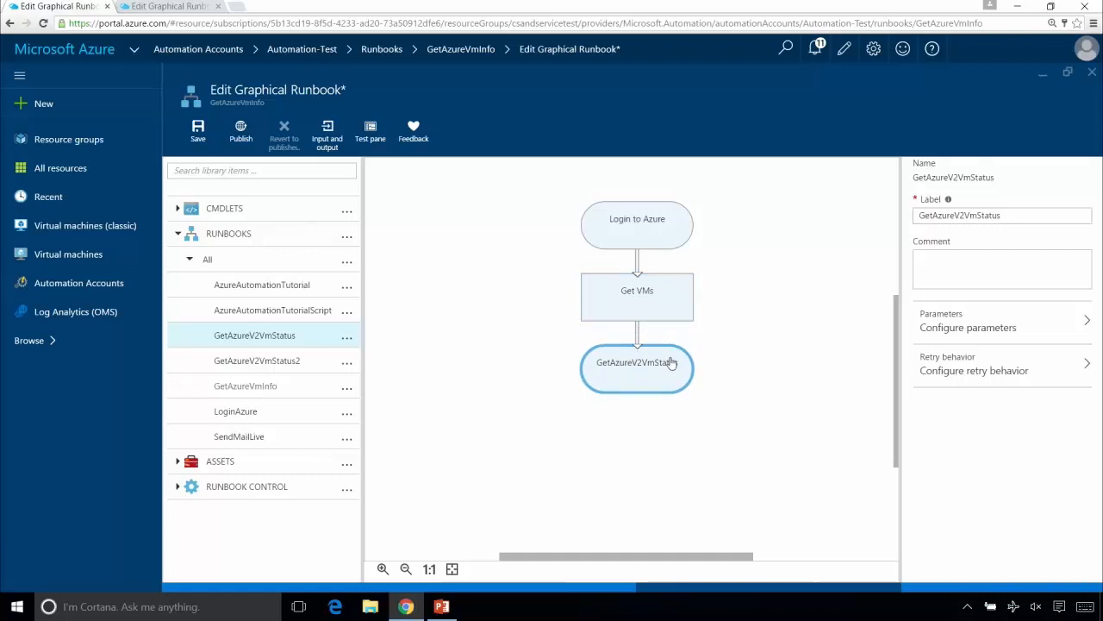
mouse_move(651, 379)
left_mouse_down()
mouse_move(690, 383)
mouse_move(798, 439)
mouse_move(528, 335)
mouse_move(670, 384)
left_mouse_up()
- Try the Sequence type on the link from Get VMs to GetAzureV2VmStatus and restore it to Pipeline
left_click(637, 335)
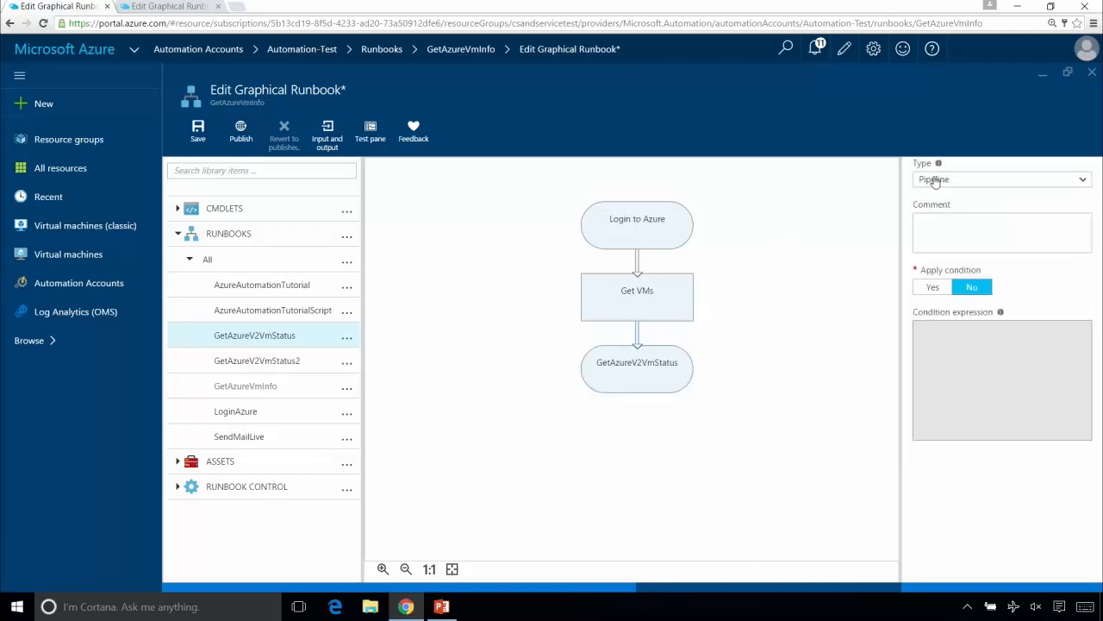
left_click(977, 181)
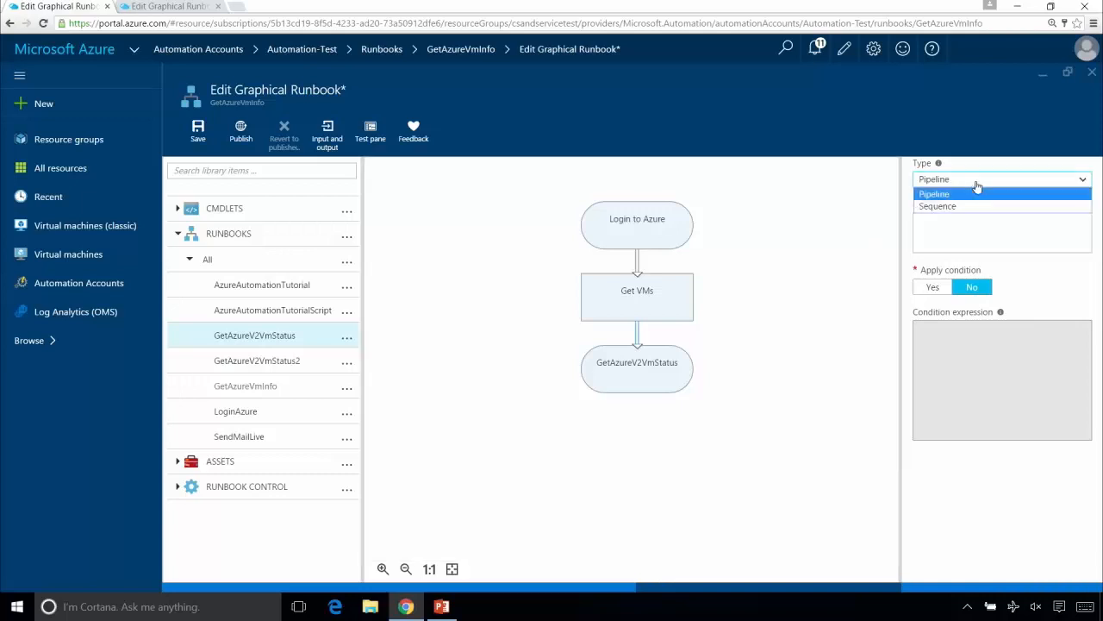
left_click(968, 207)
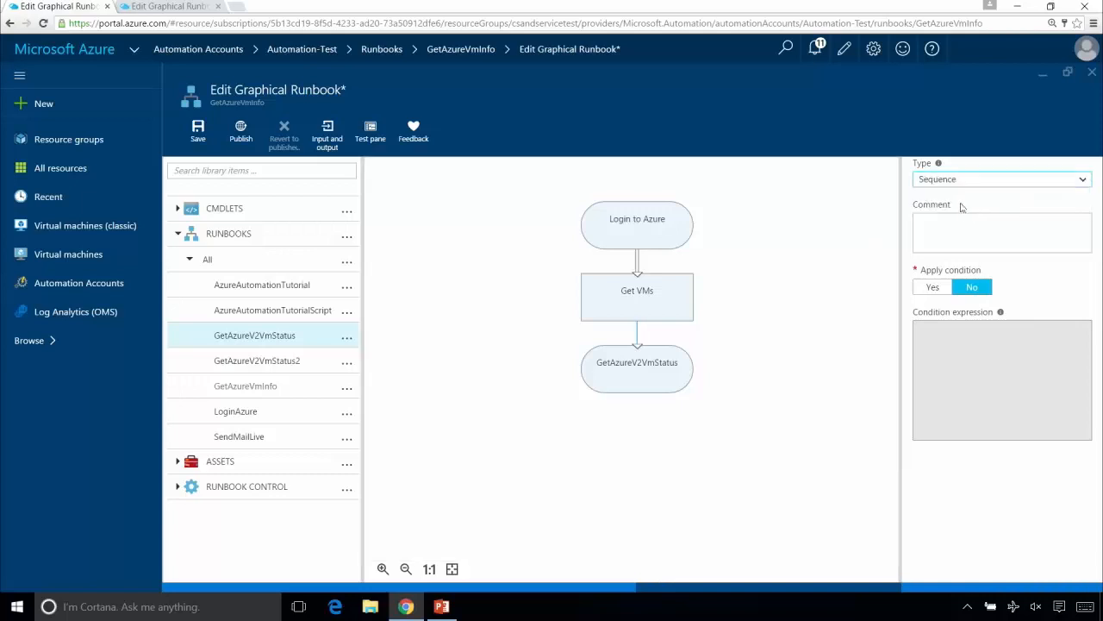
left_click(963, 179)
left_click(966, 192)
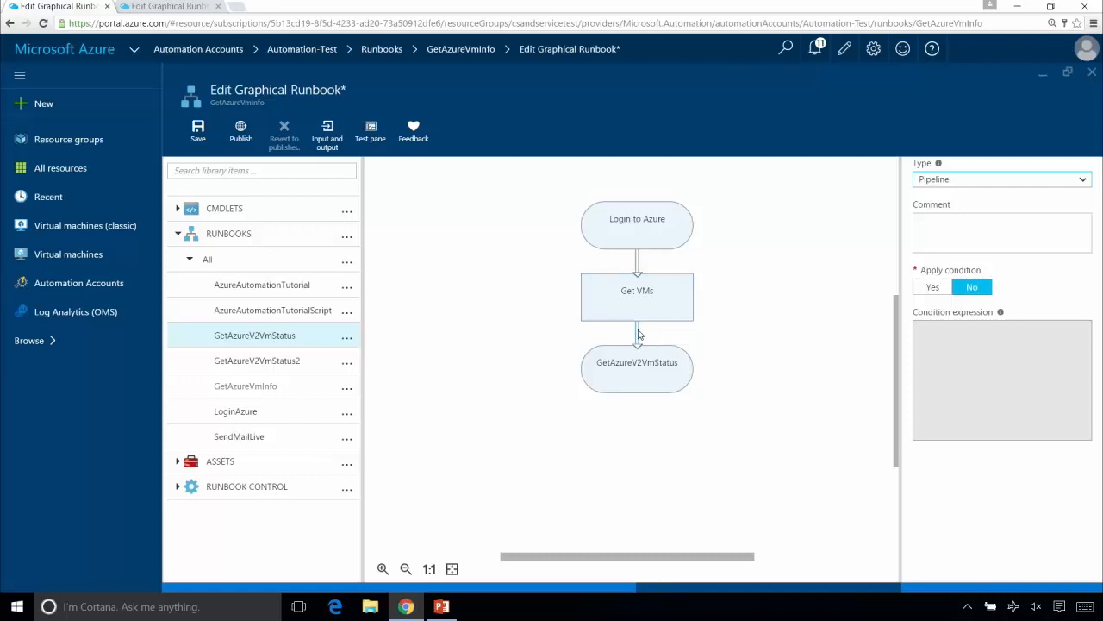
left_click(657, 364)
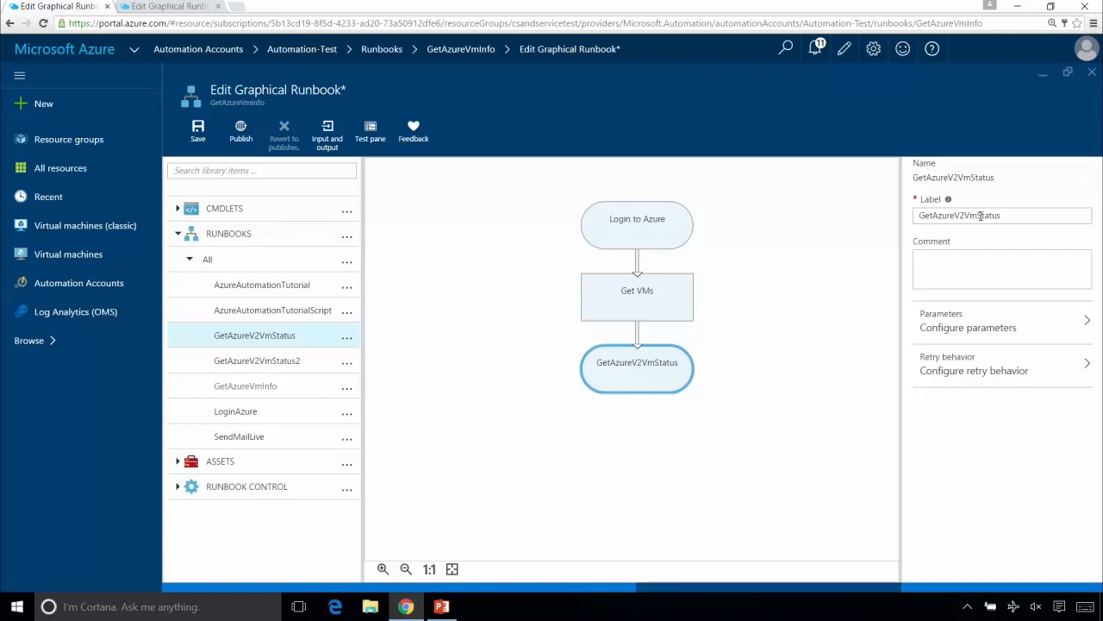
left_click(642, 340)
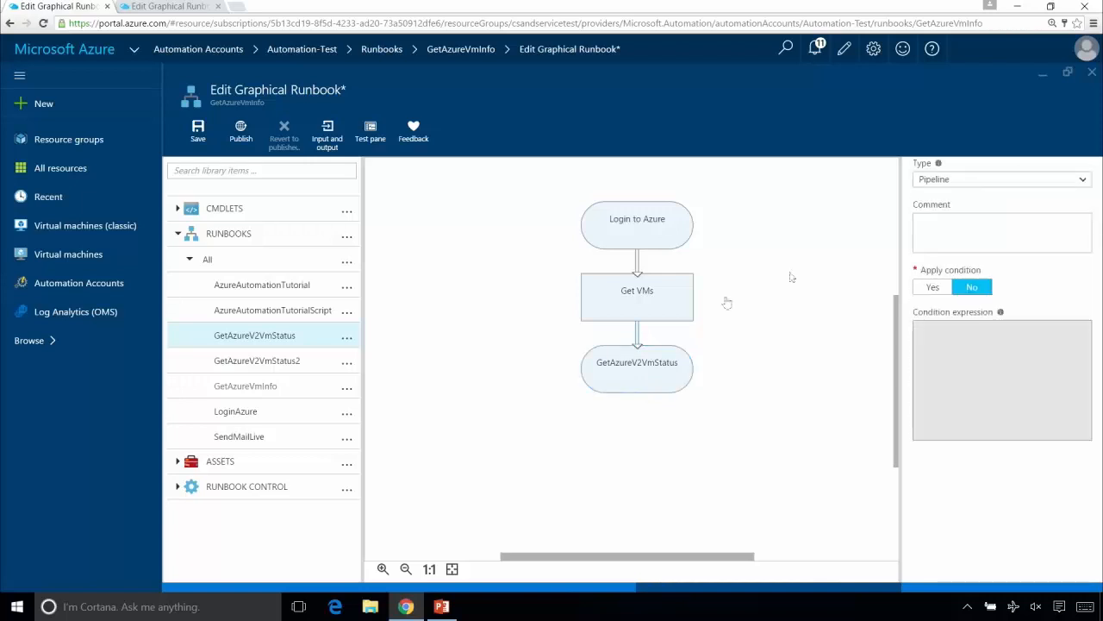
left_click(950, 180)
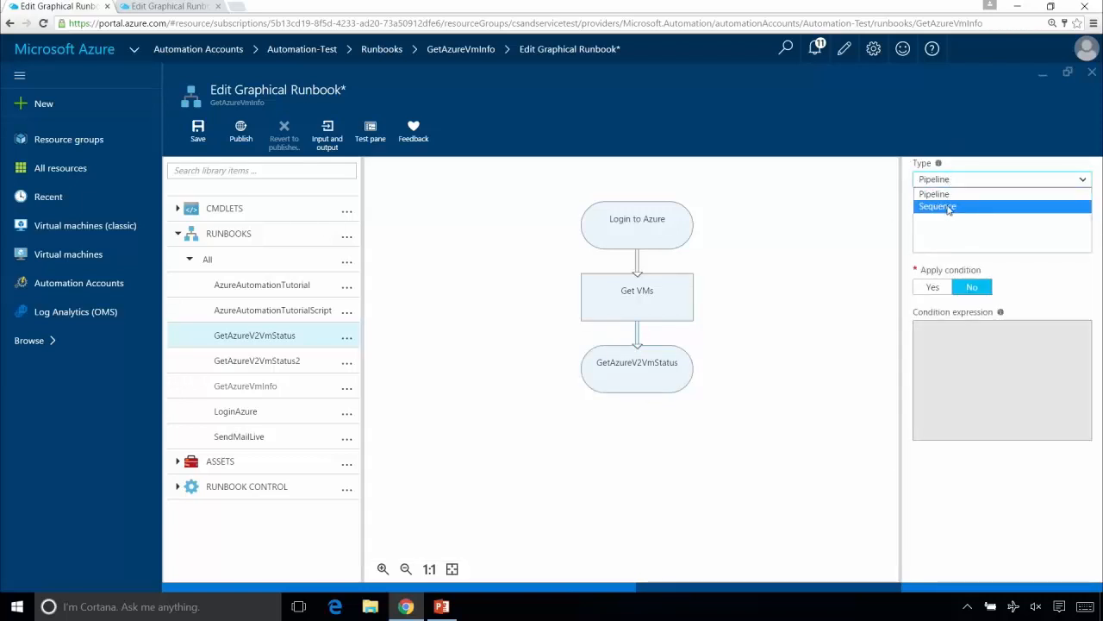
left_click(948, 206)
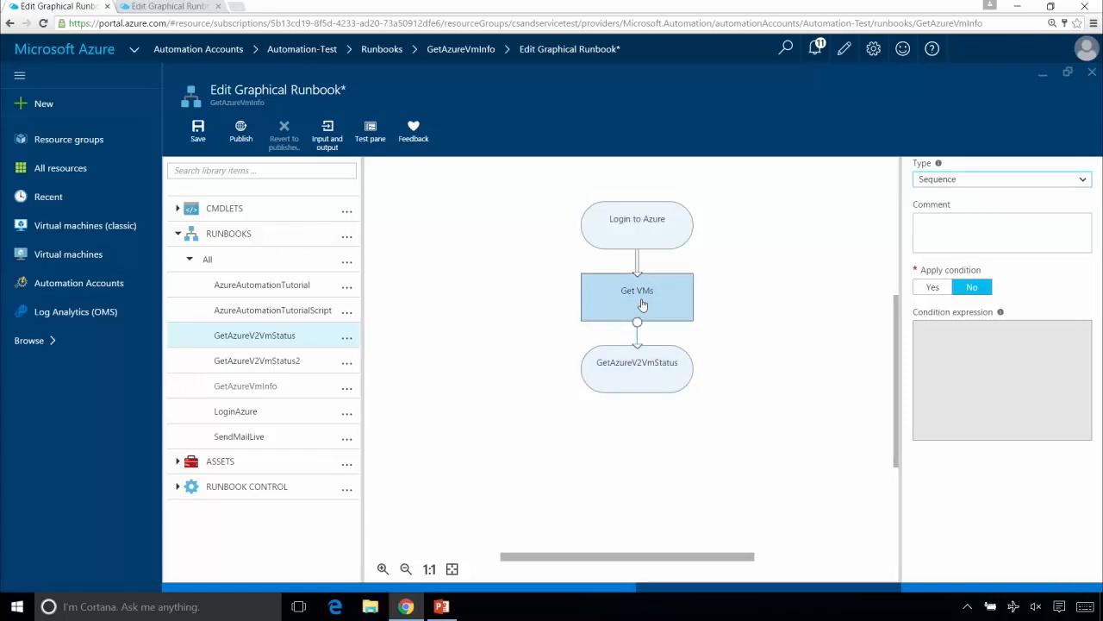
left_click(638, 382)
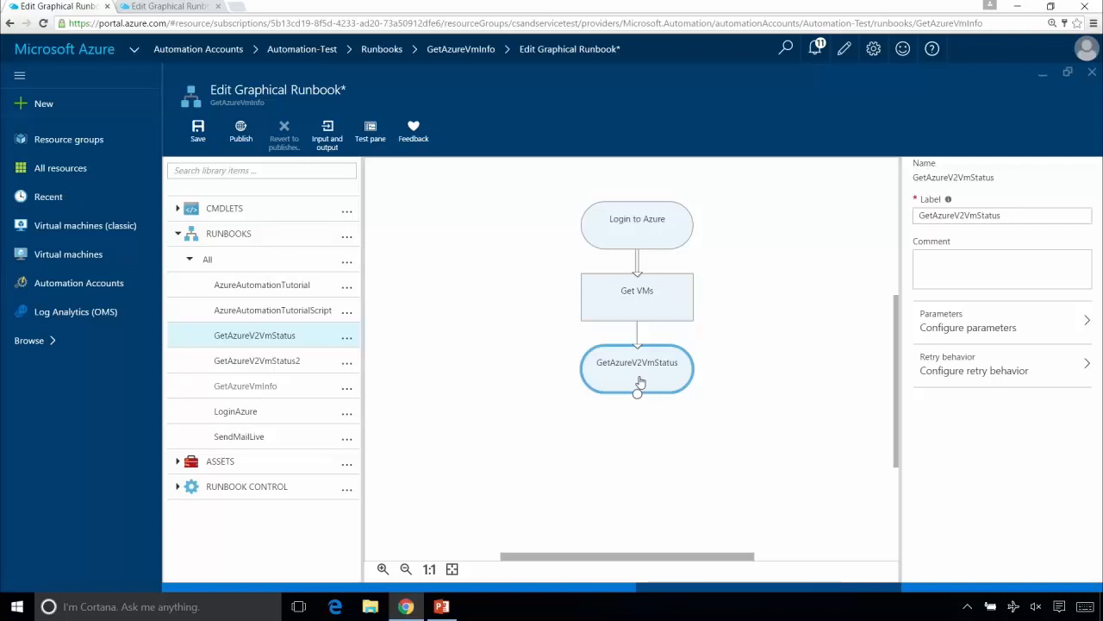
left_click(638, 339)
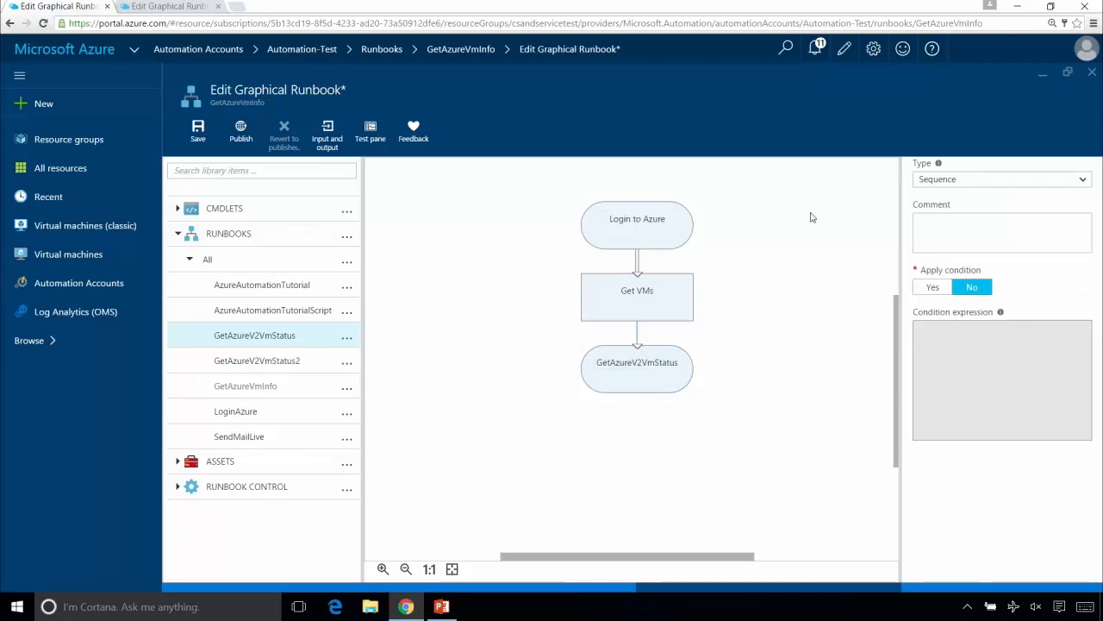
left_click(940, 180)
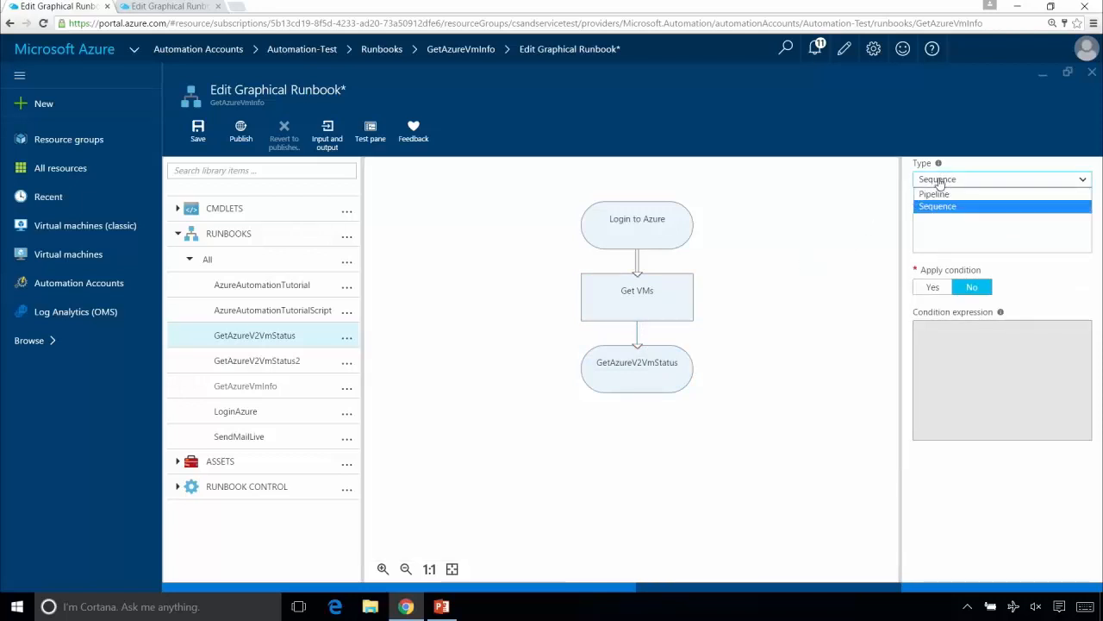
left_click(938, 194)
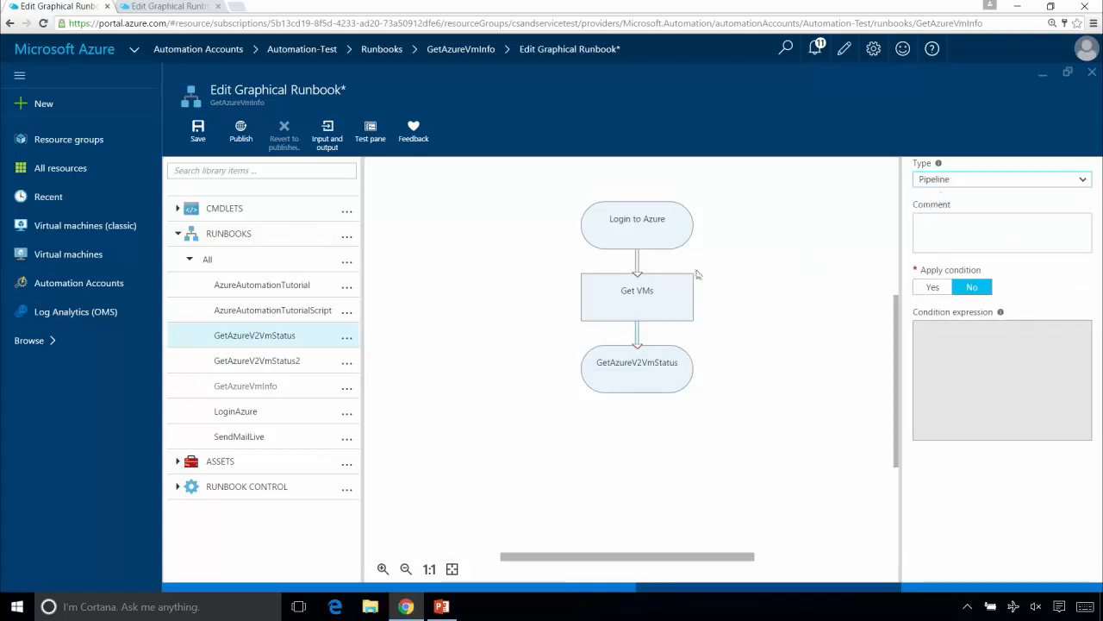
- Change the label of the GetAzureV2VmStatus activity to Get Vm Status
left_click(669, 294)
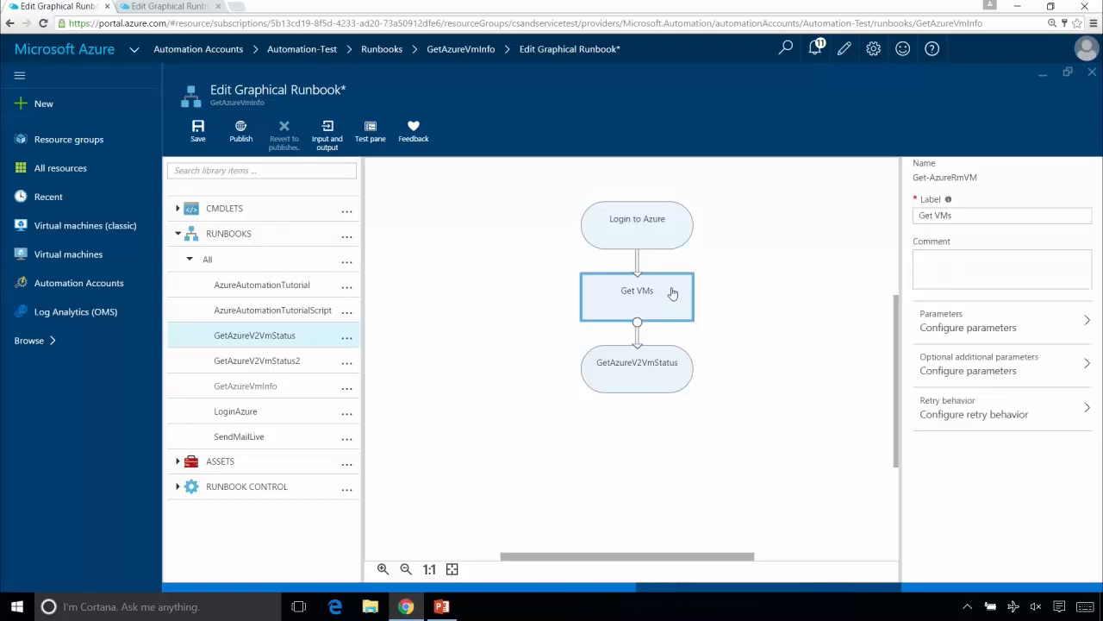
left_click(651, 372)
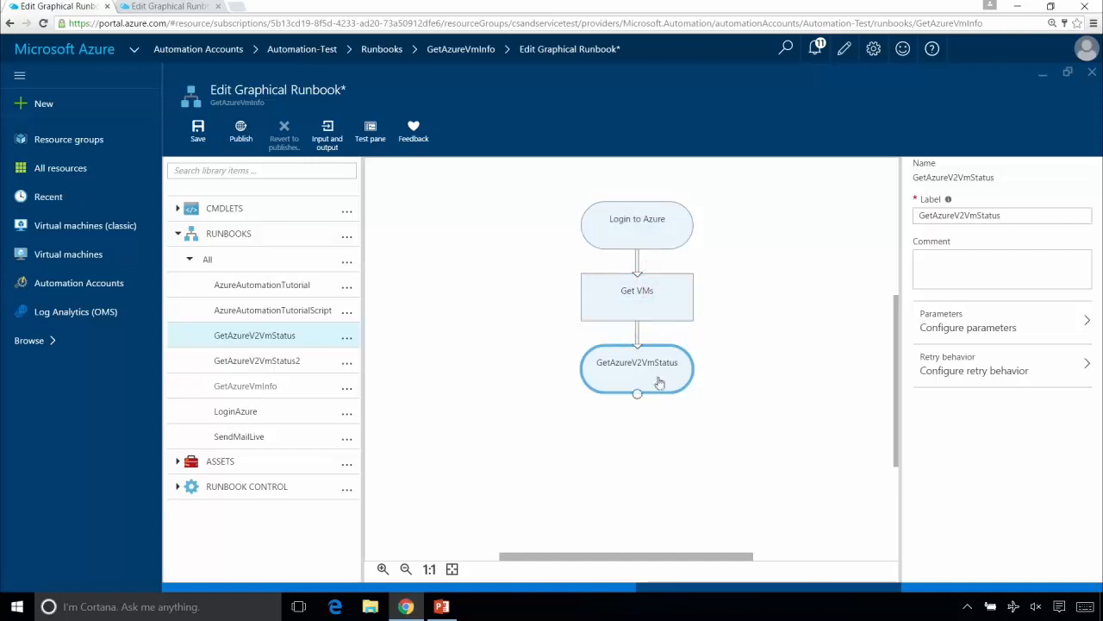
left_click(980, 215)
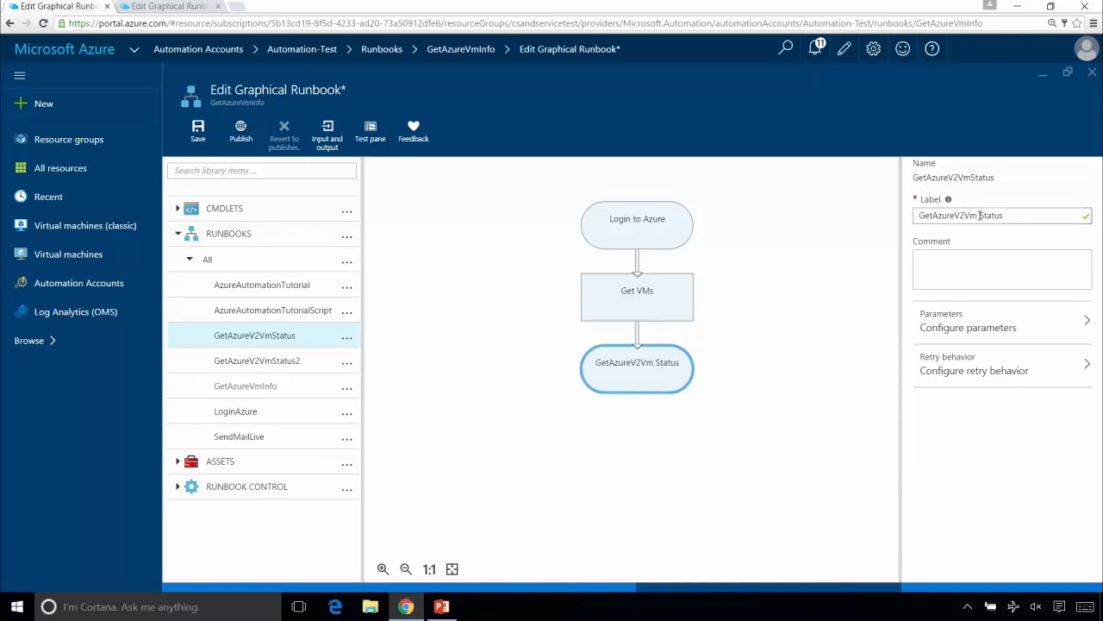
key("BackSpace")
key("BackSpace")
key("BackSpace")
key("BackSpace")
key("BackSpace")
key("BackSpace")
key("BackSpace")
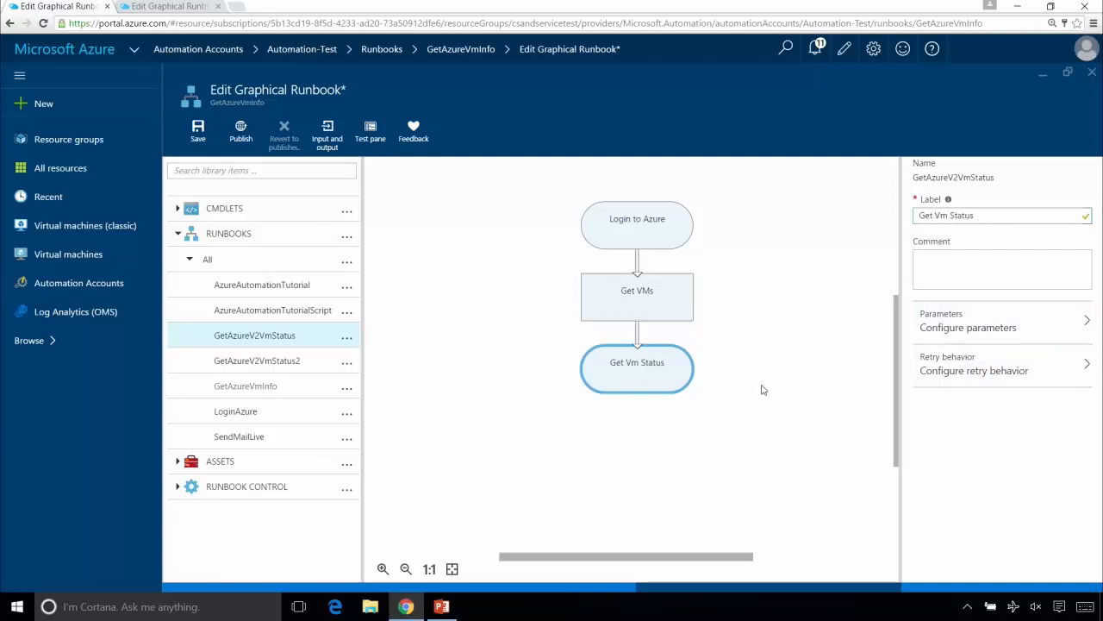
- Configure the VMNAME parameter of Get Vm Status to use the Name field from the Get VMs activity output
left_click(1024, 326)
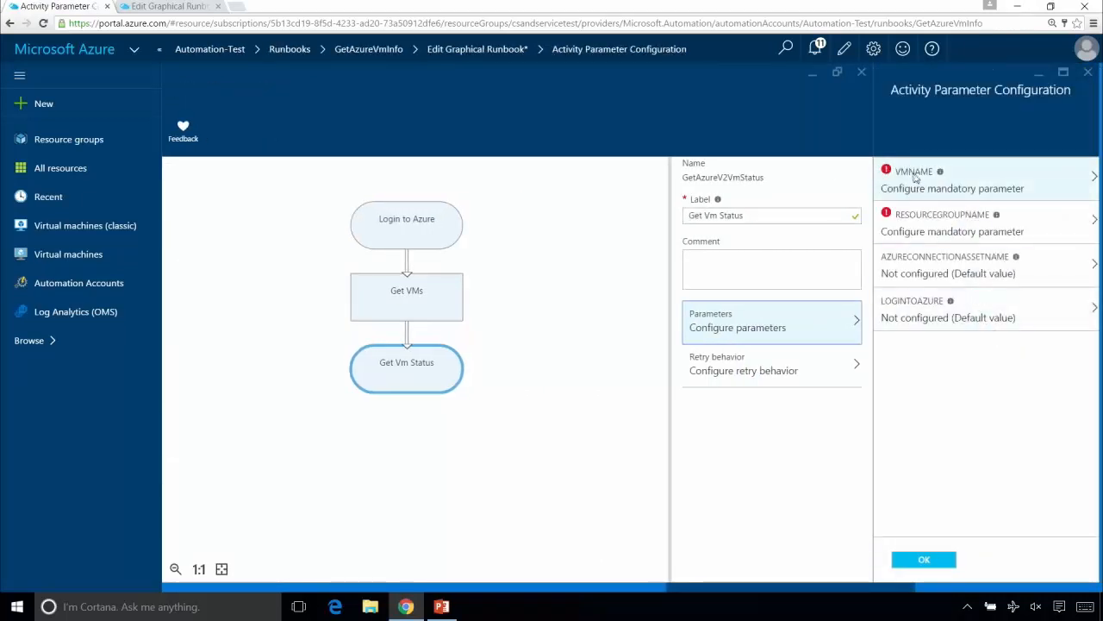
mouse_move(942, 172)
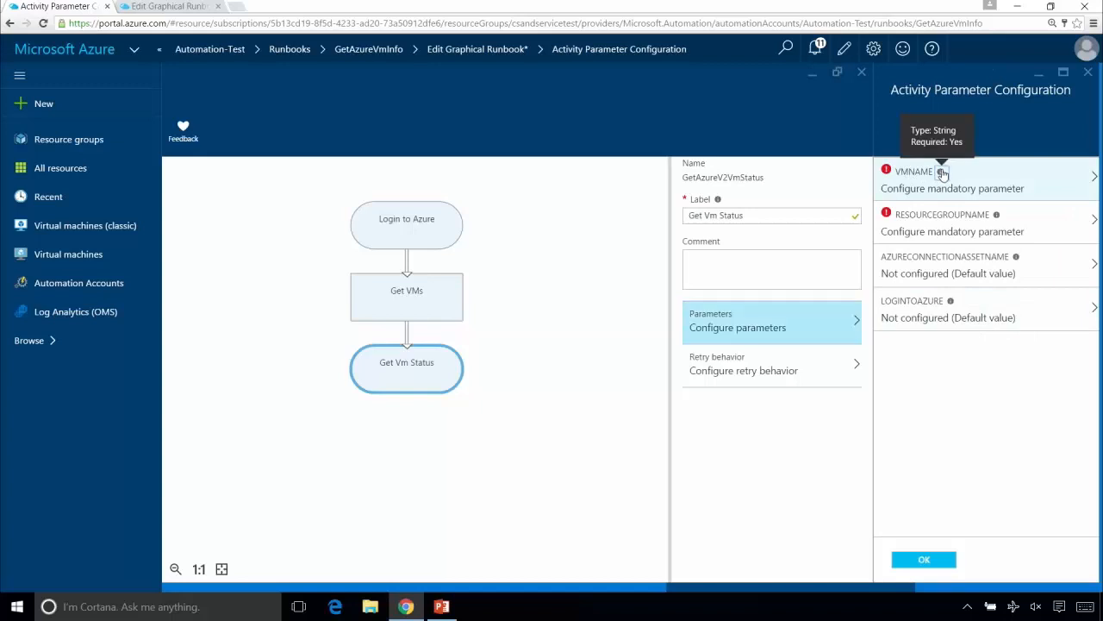
mouse_move(995, 216)
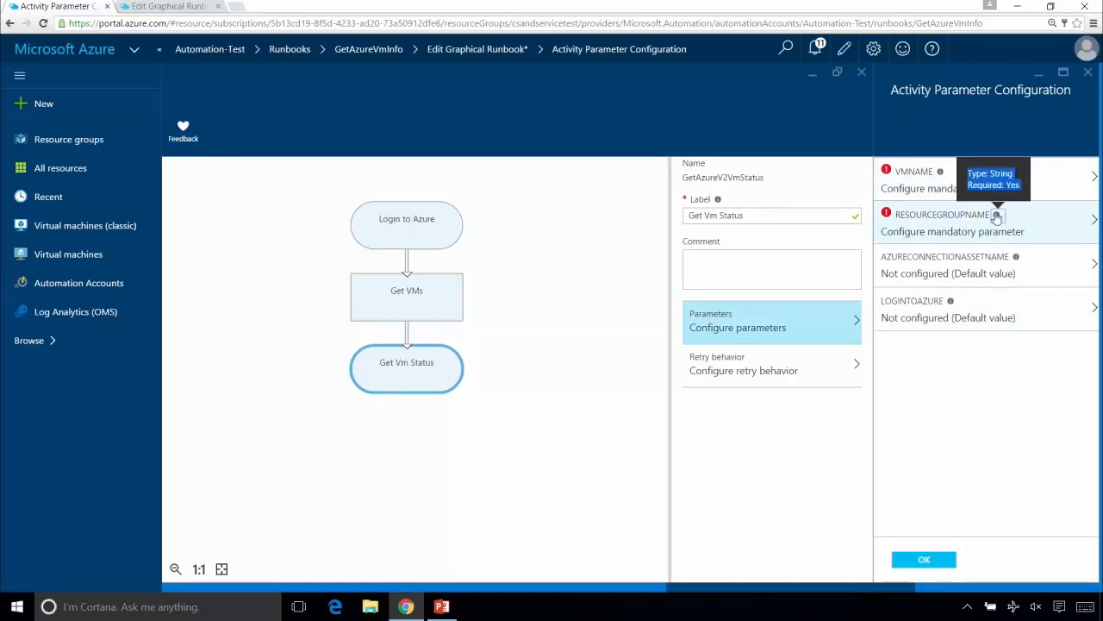
left_click(933, 184)
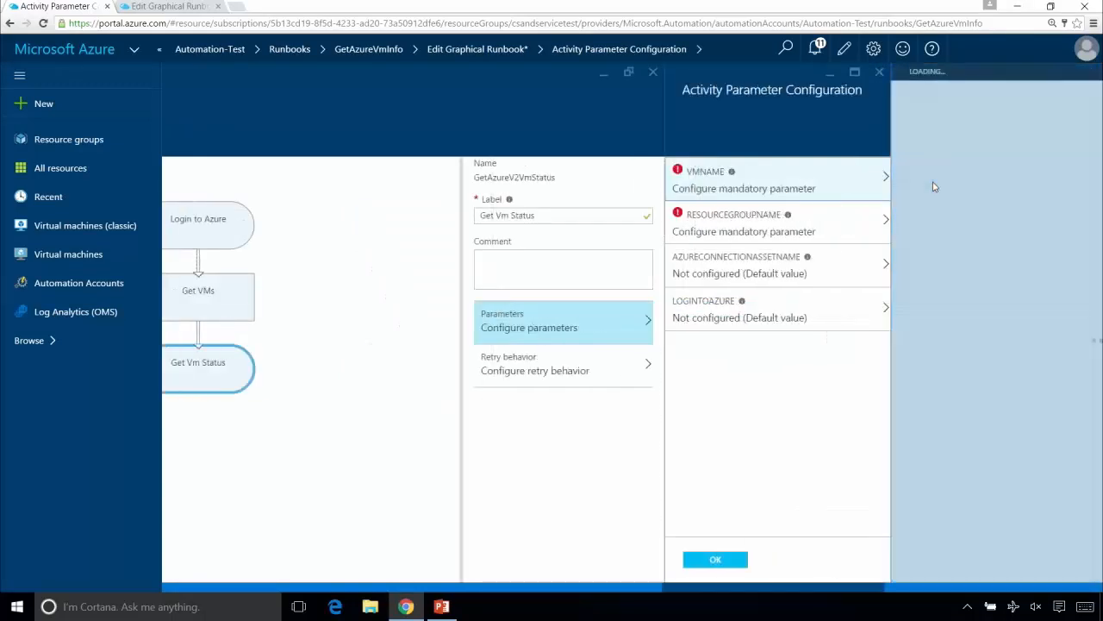
left_click(732, 186)
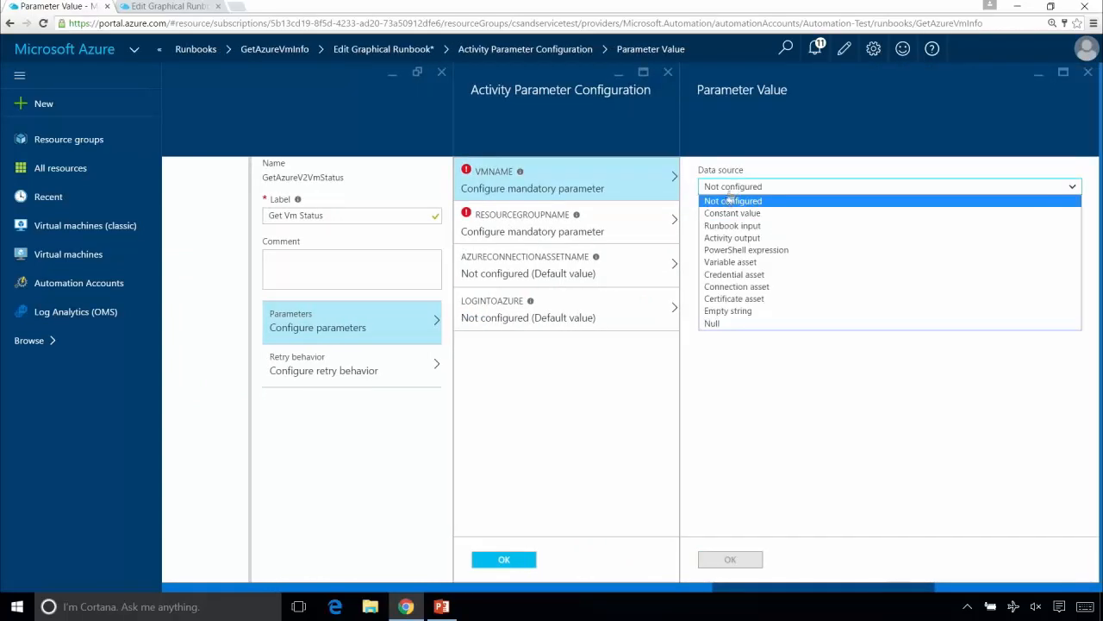
left_click(740, 238)
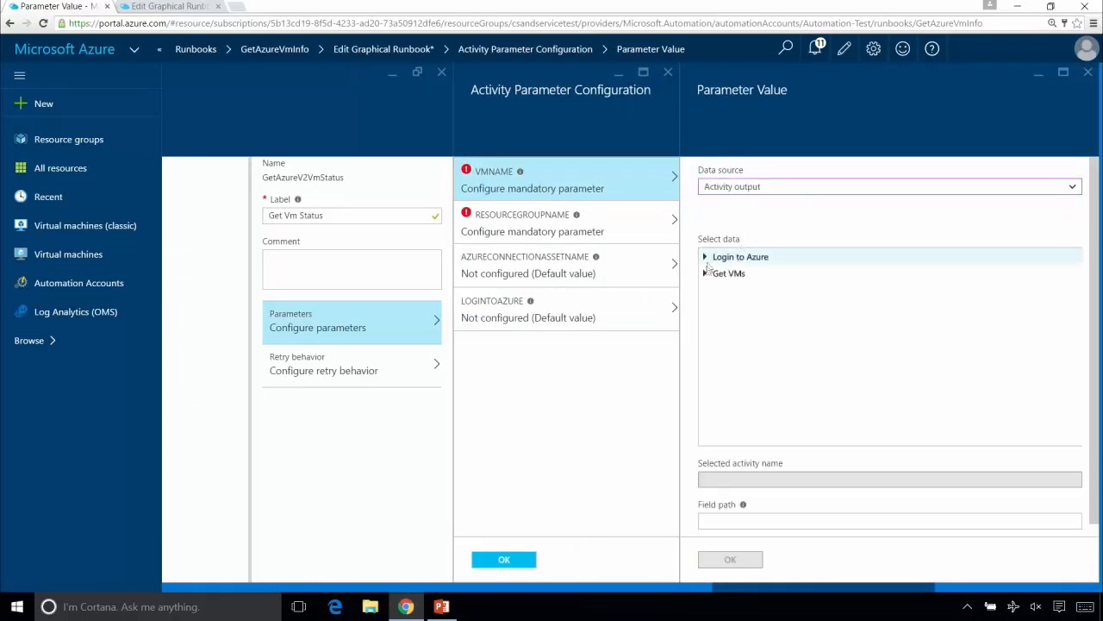
left_click(707, 274)
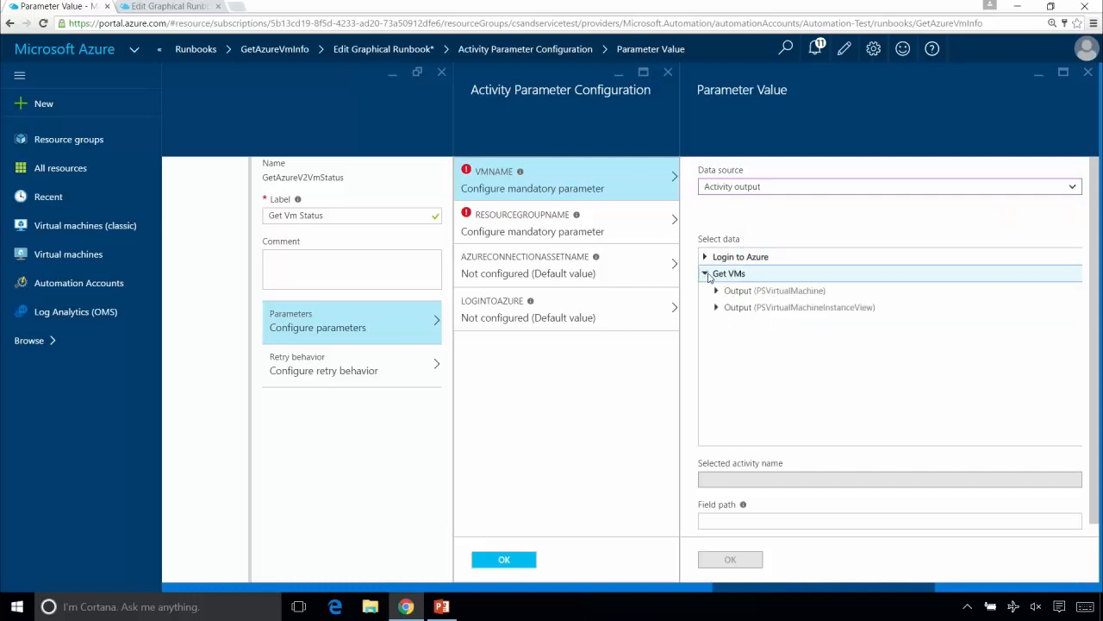
left_click(715, 291)
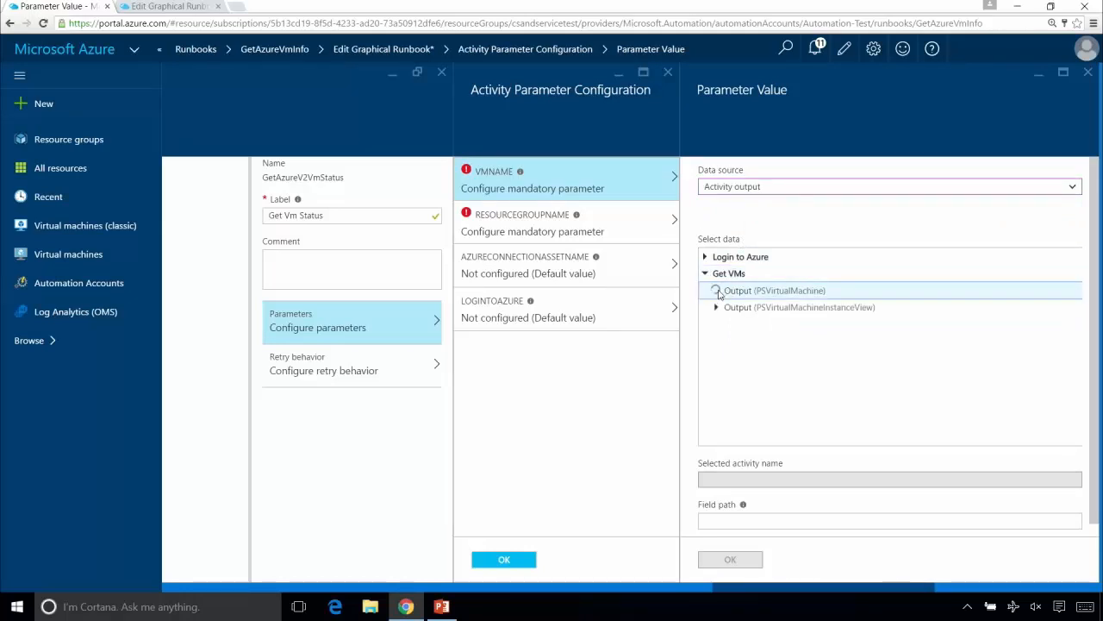
scroll(974, 379, "down", 5)
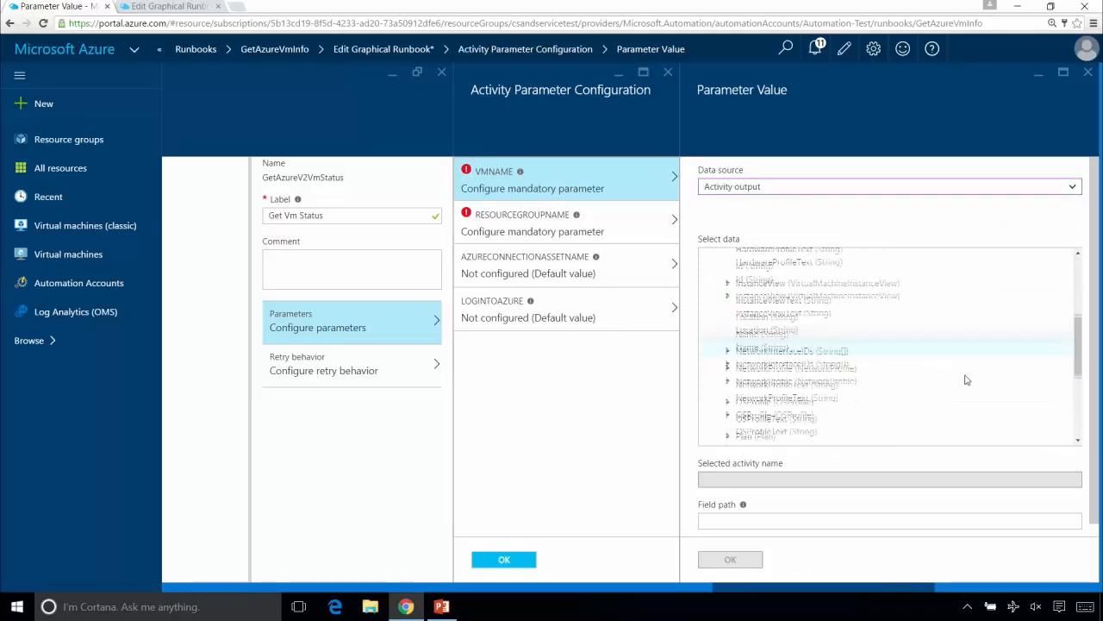
left_click(767, 299)
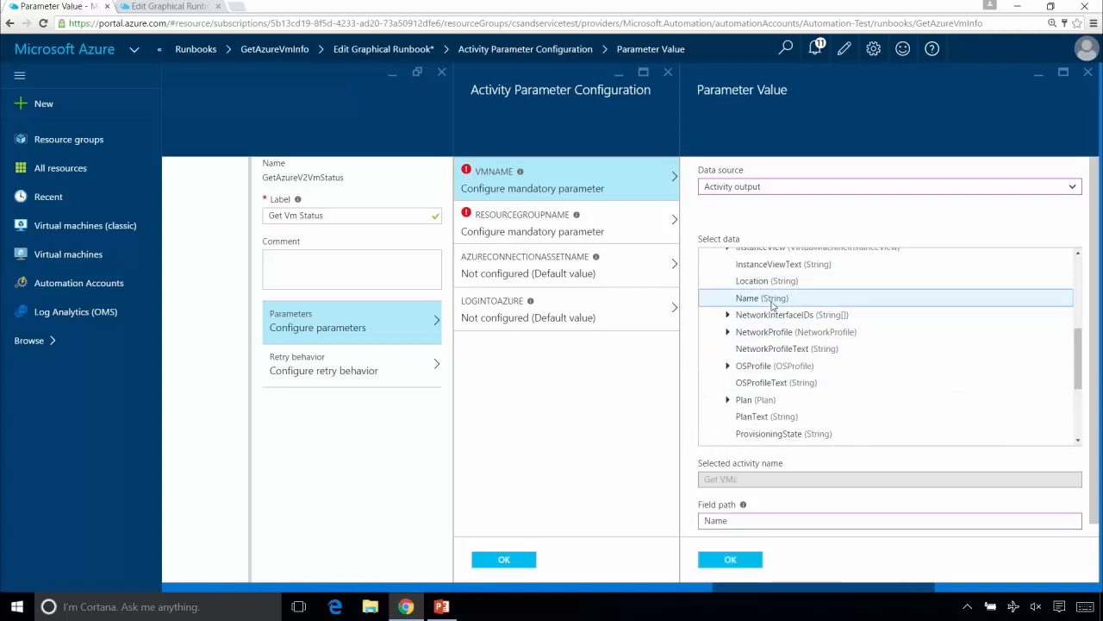
left_click(733, 559)
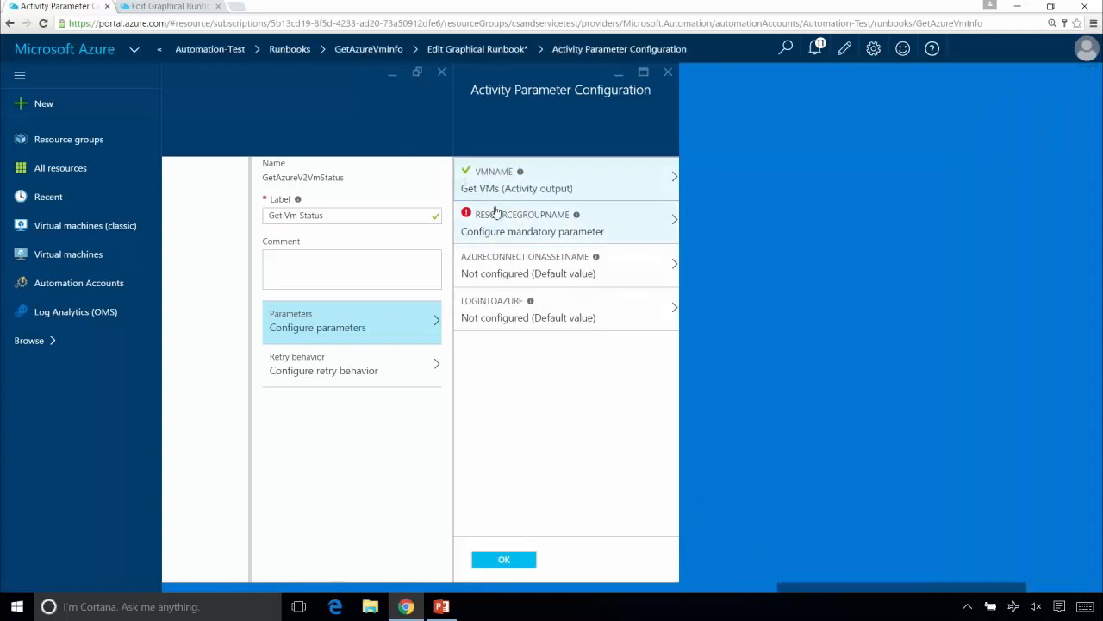
- Set the RESOURCEGROUPNAME parameter to the ResourceGroupName field of the Get VMs activity output
left_click(508, 229)
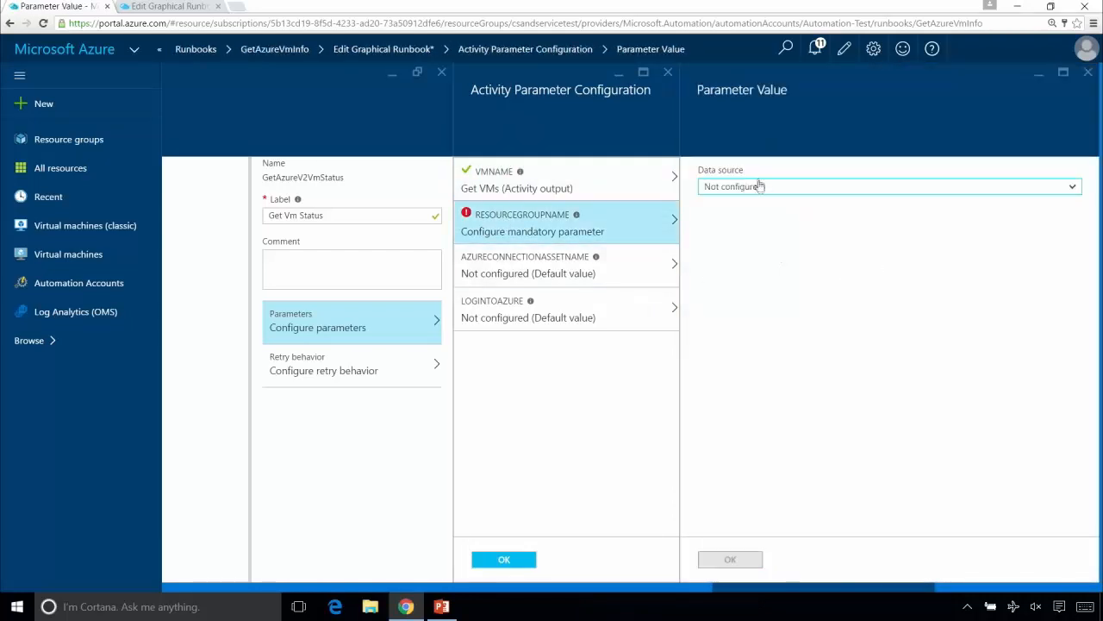
left_click(758, 188)
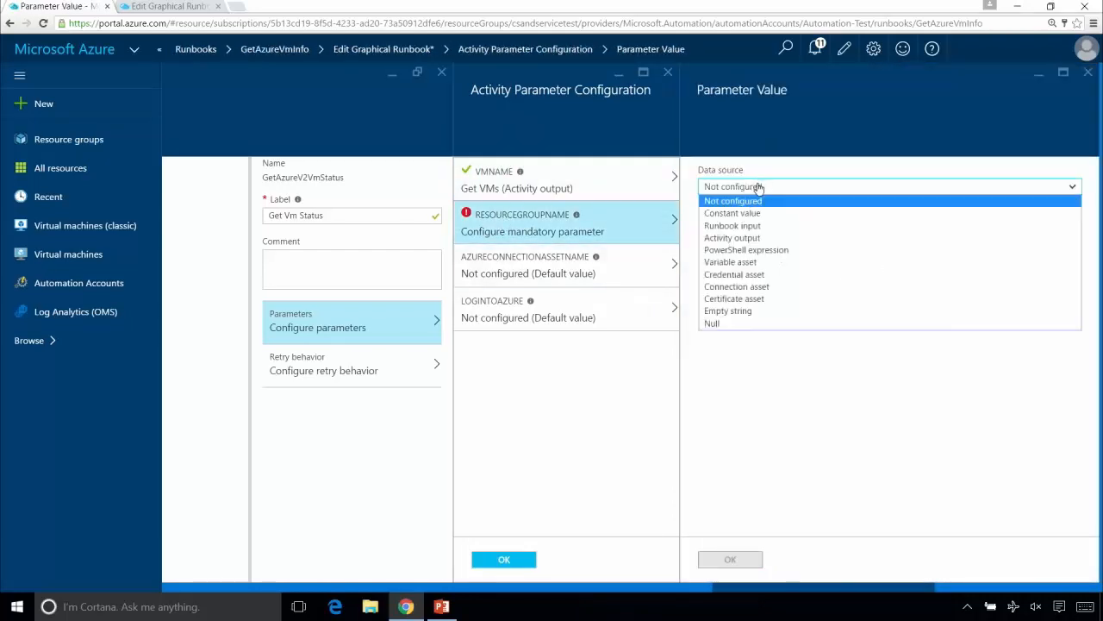
left_click(757, 238)
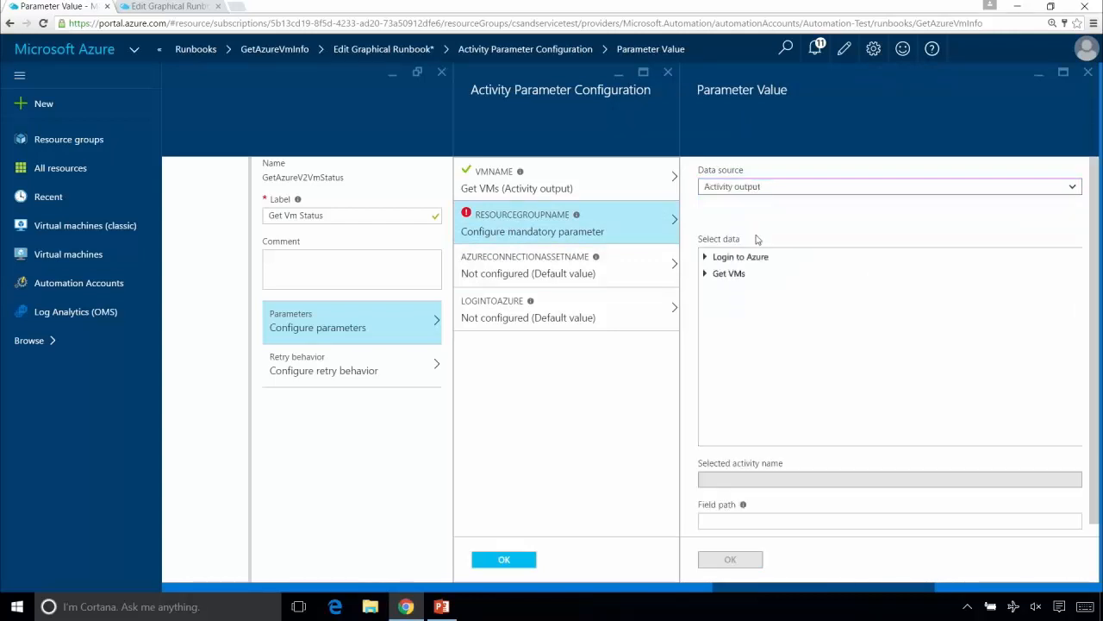
left_click(705, 274)
left_click(716, 291)
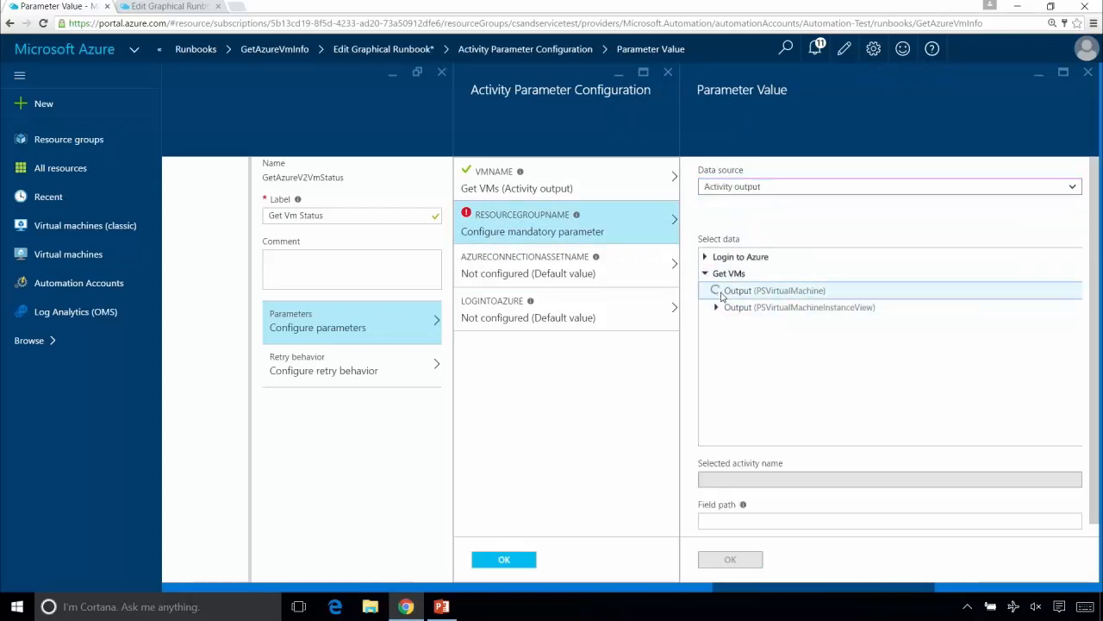
scroll(948, 414, "down", 5)
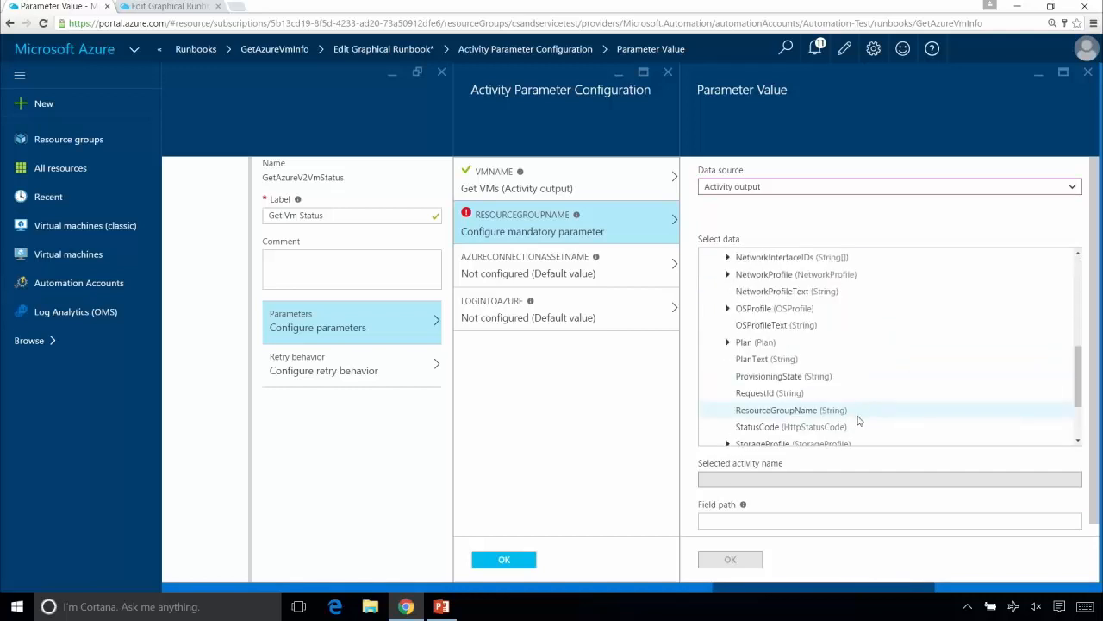
left_click(858, 412)
left_click(748, 560)
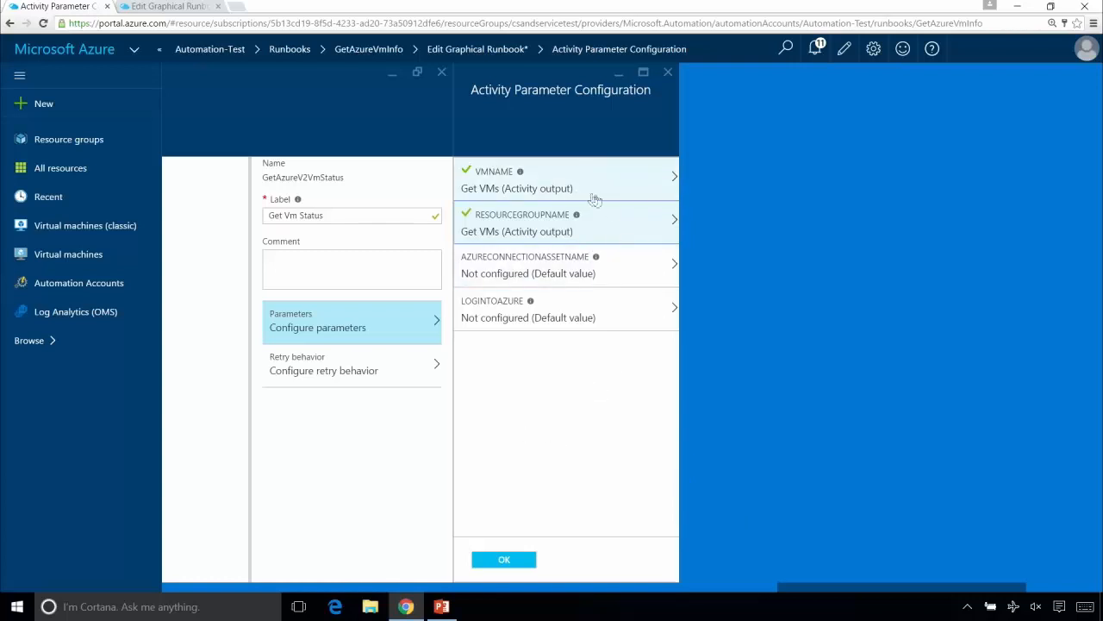
- Set the LOGINTOAZURE parameter to the constant value False and accept the activity's parameter configuration
left_click(593, 318)
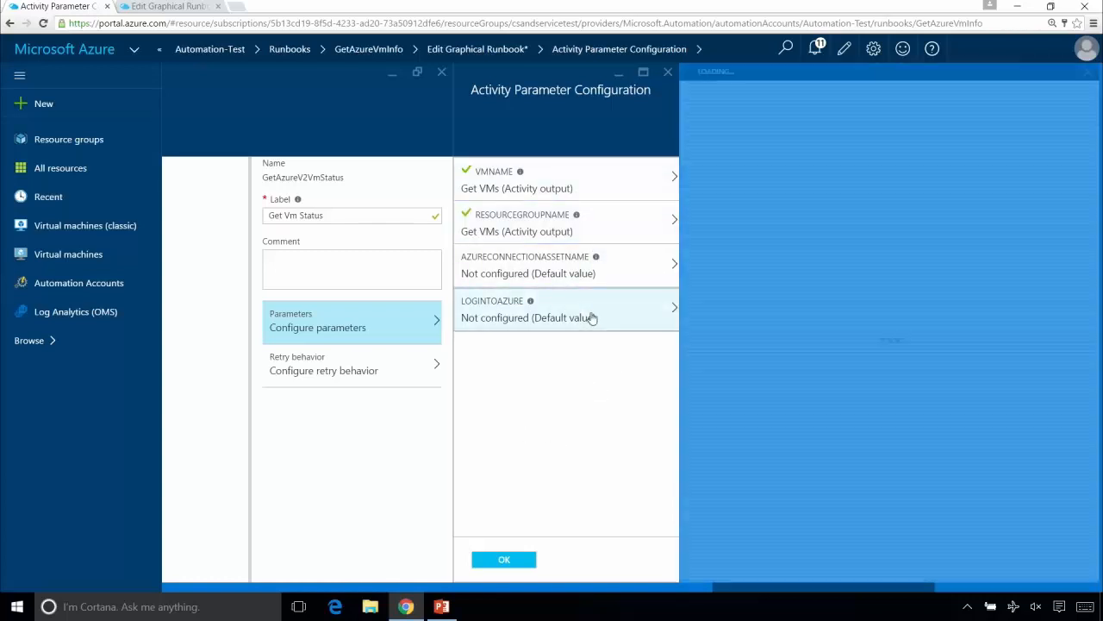
left_click(768, 192)
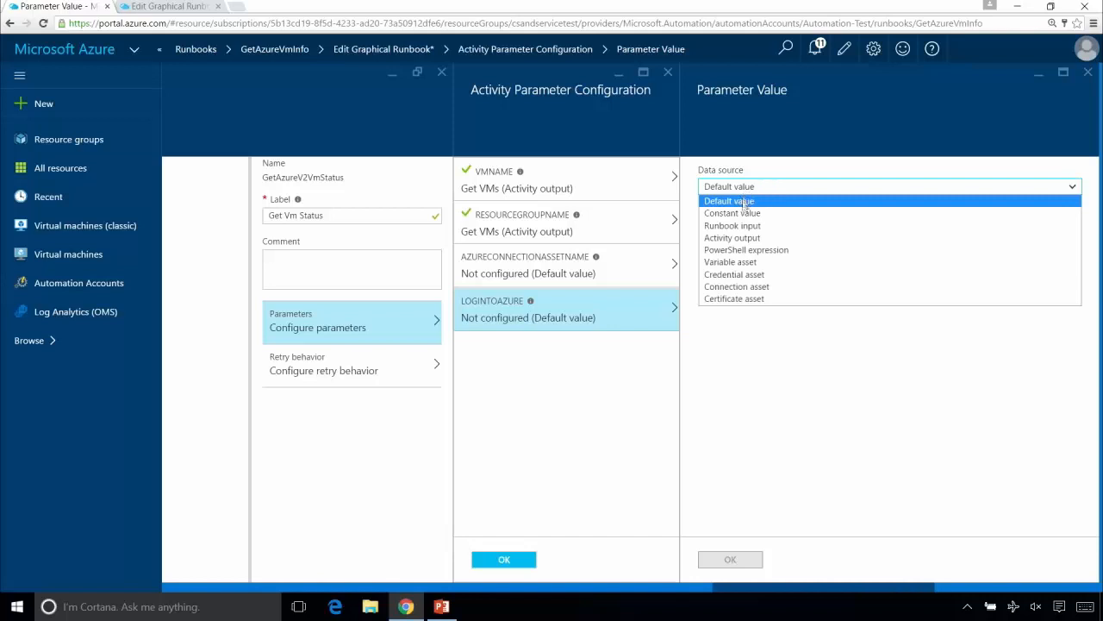
left_click(746, 213)
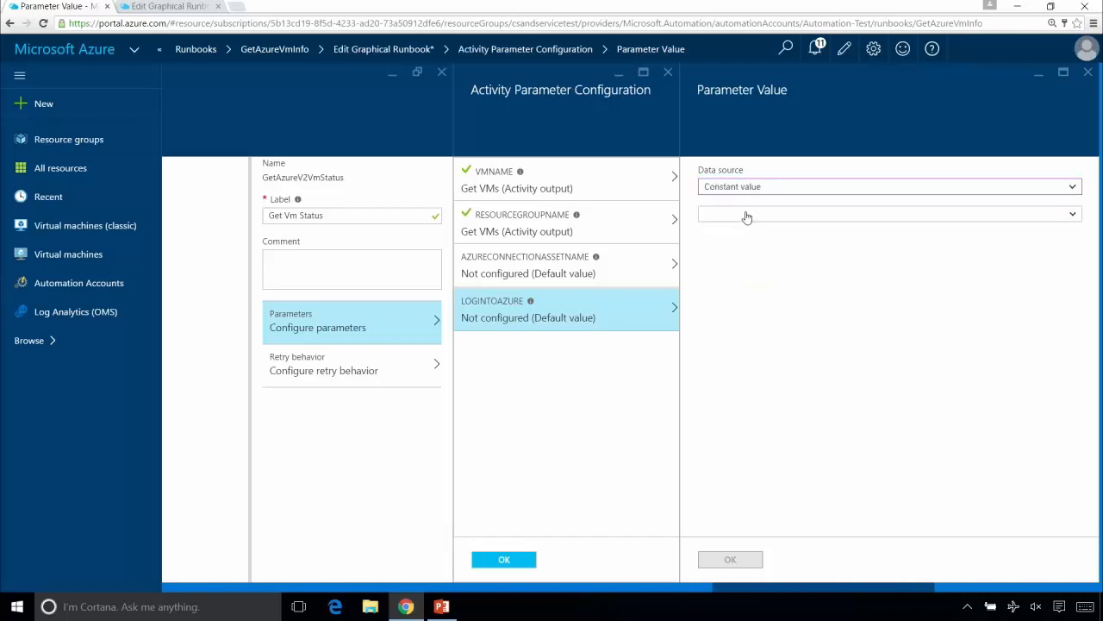
left_click(746, 215)
left_click(727, 253)
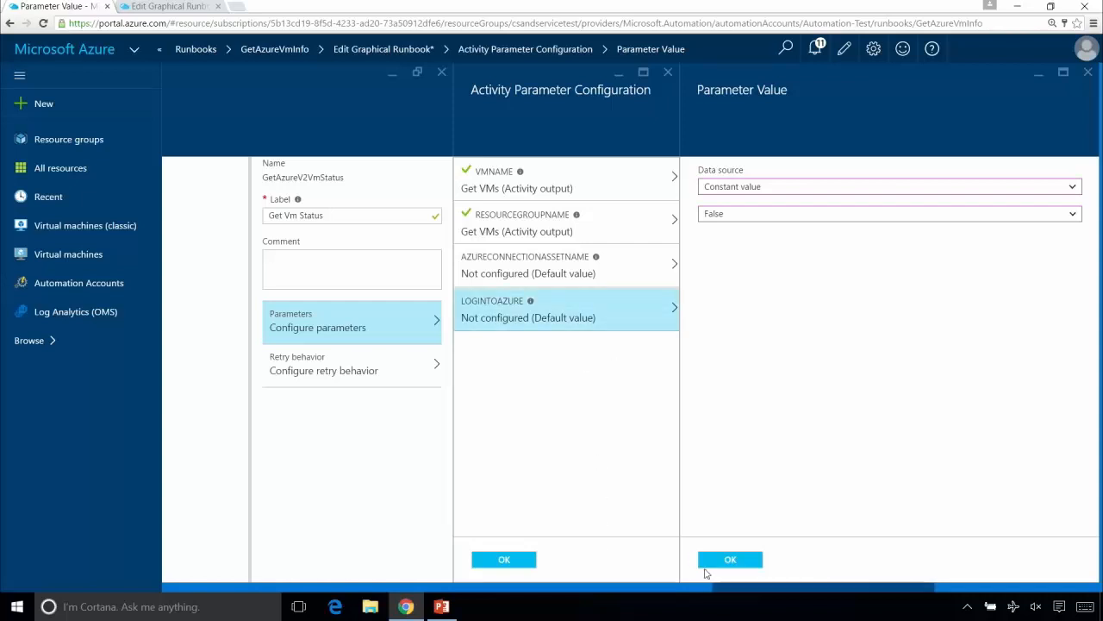
left_click(724, 562)
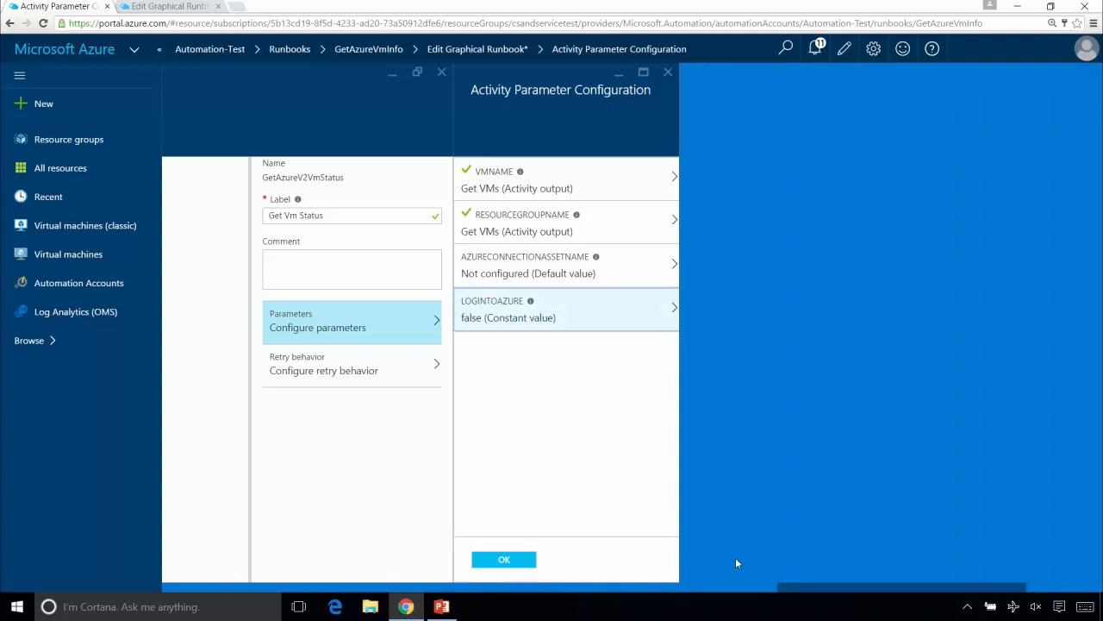
left_click(504, 560)
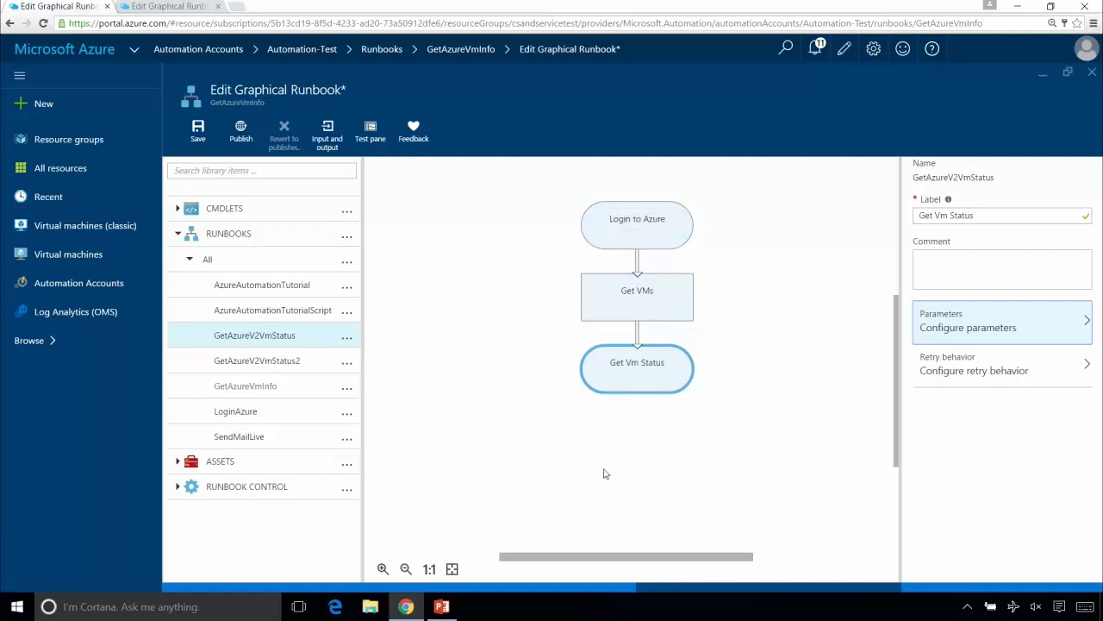
- Add a Code runbook control to the canvas below Get Vm Status and link Get Vm Status to it
left_click(177, 488)
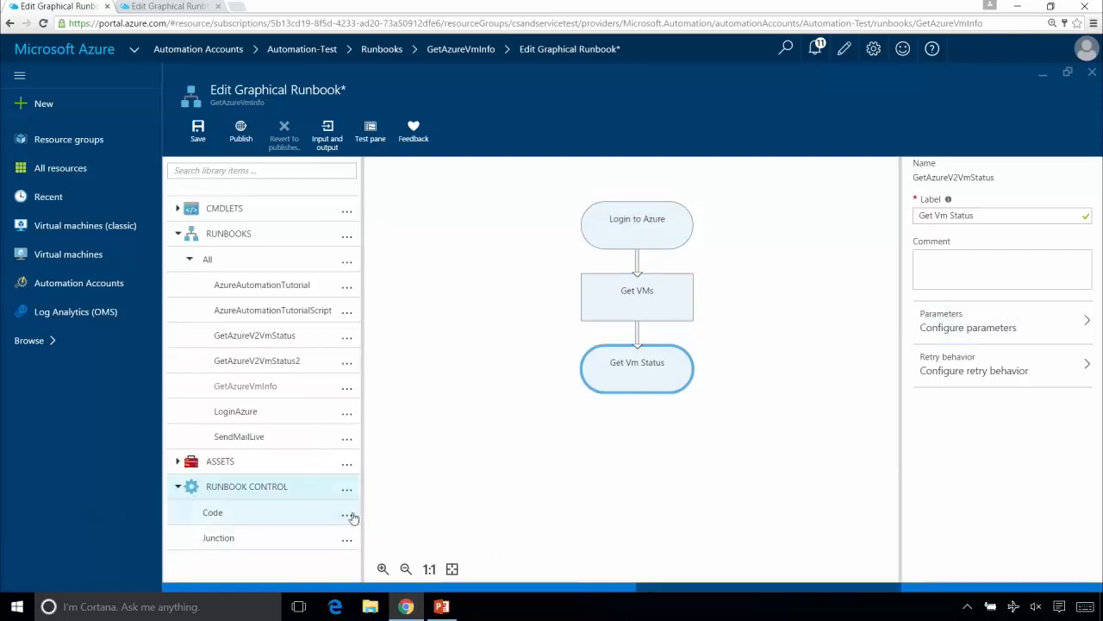
left_click(347, 516)
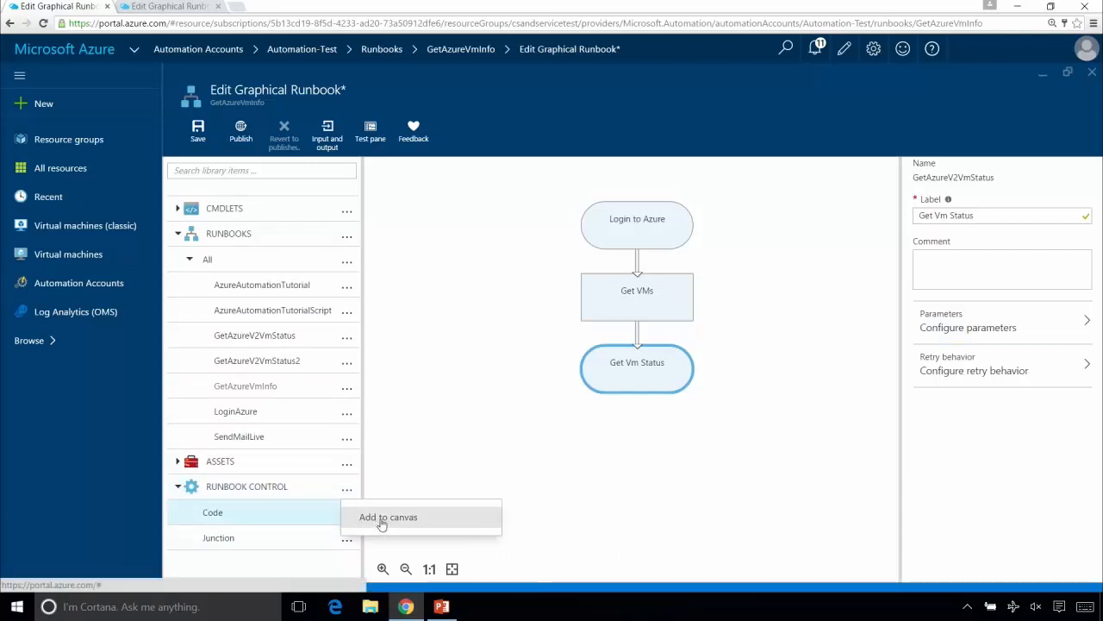
left_click(381, 519)
left_click_drag(475, 211, 653, 449)
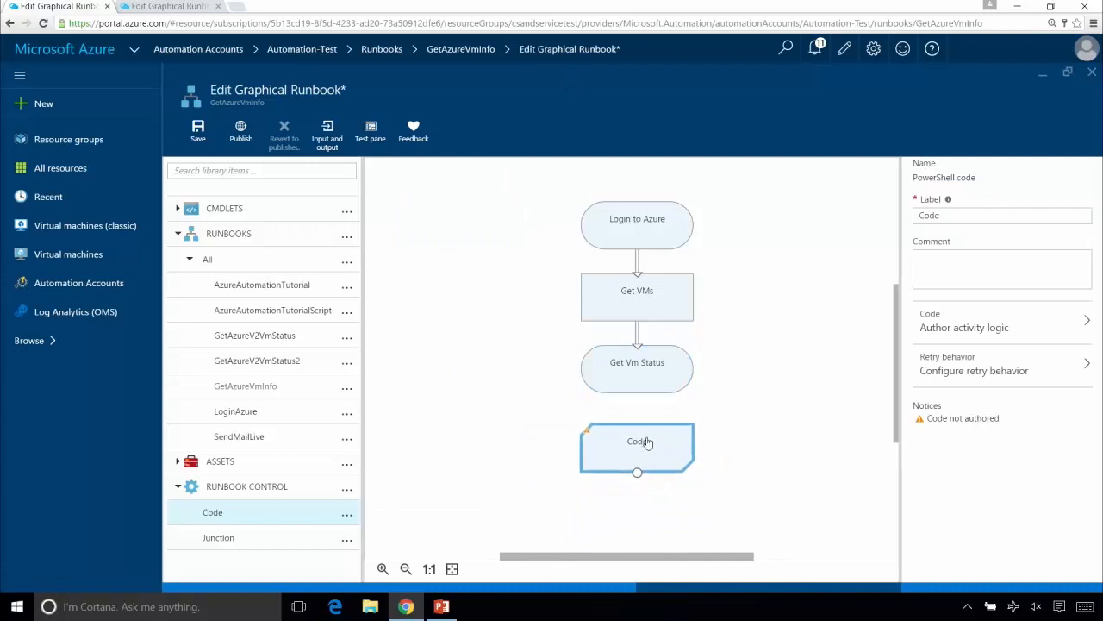
left_click_drag(637, 394, 637, 444)
- Try out a Junction control on the canvas beside the Code activity and delete it
left_click(347, 540)
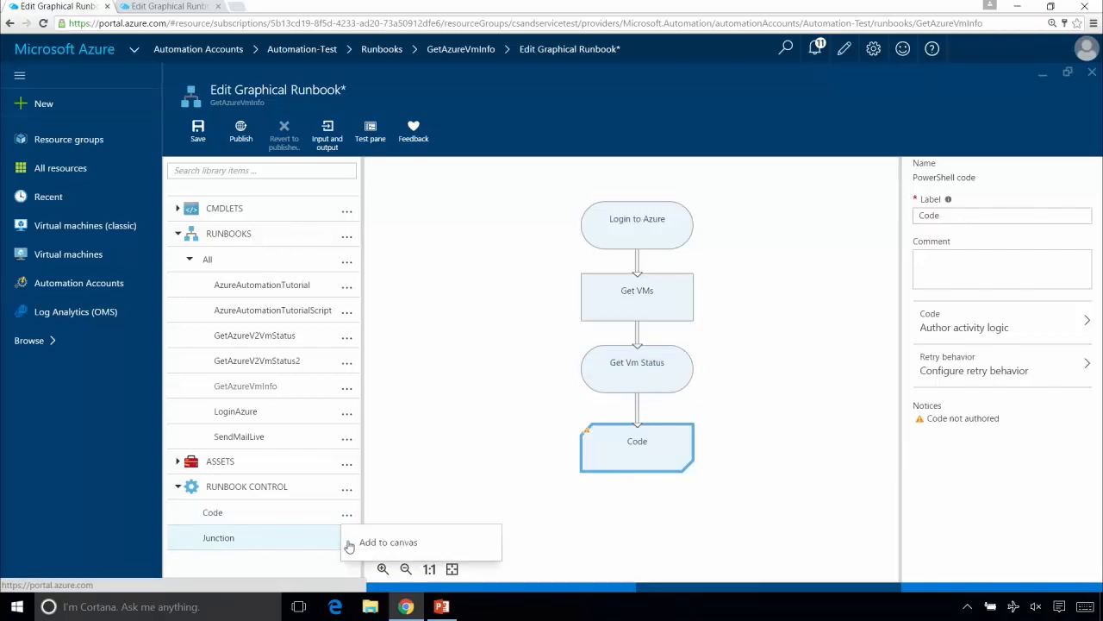
left_click(361, 543)
left_click(438, 230)
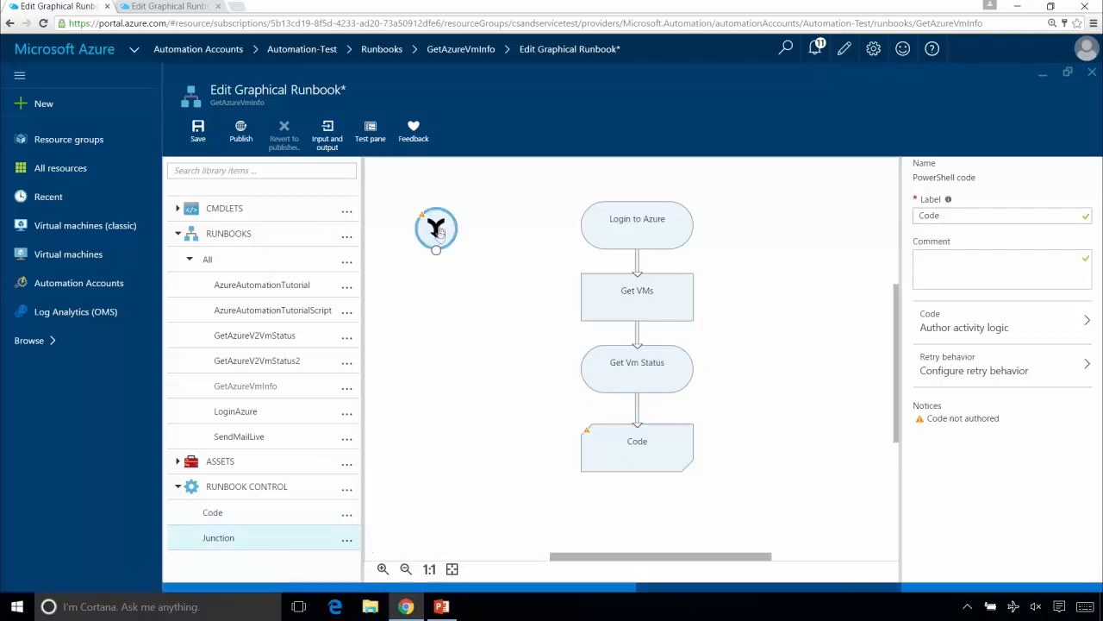
left_click_drag(439, 231, 488, 464)
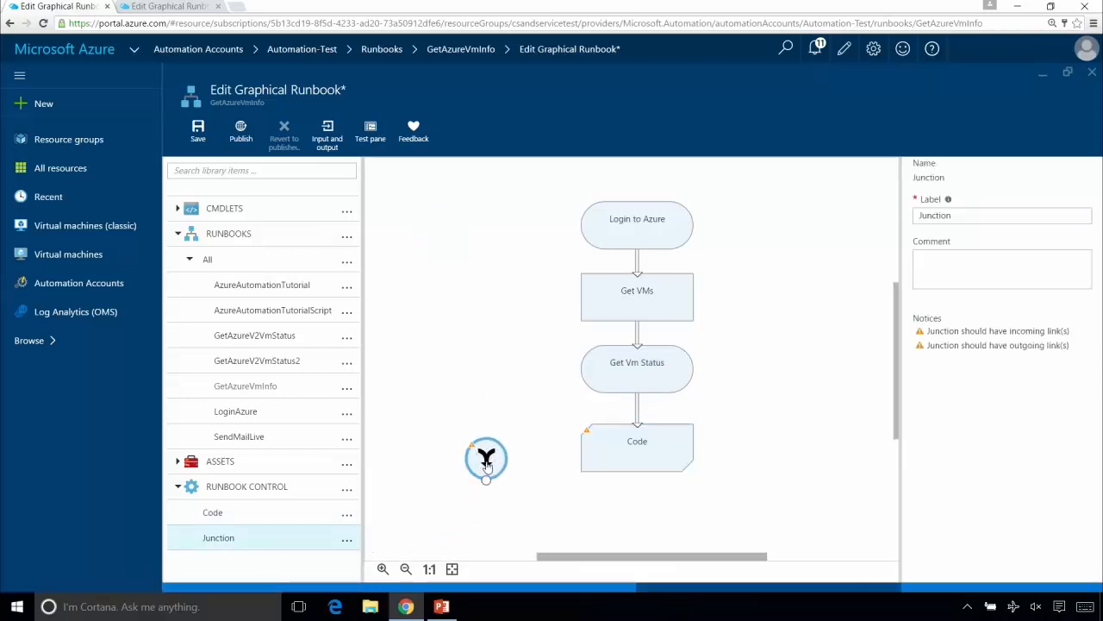
key("Delete")
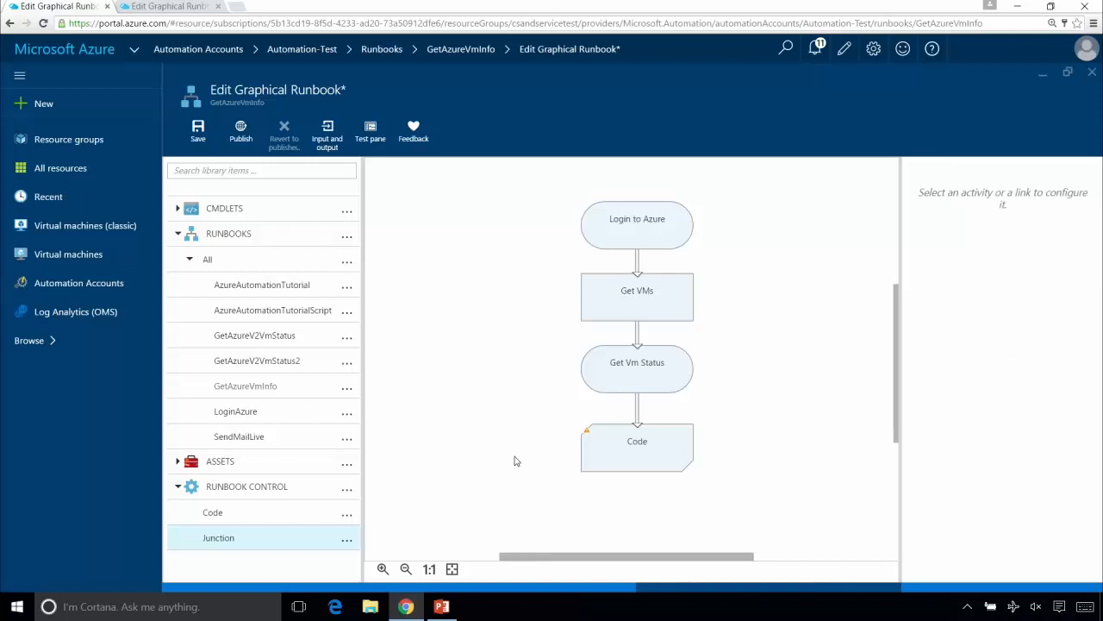
- Rename the Code activity below Get Vm Status as Output VM Name and Status
left_click(610, 450)
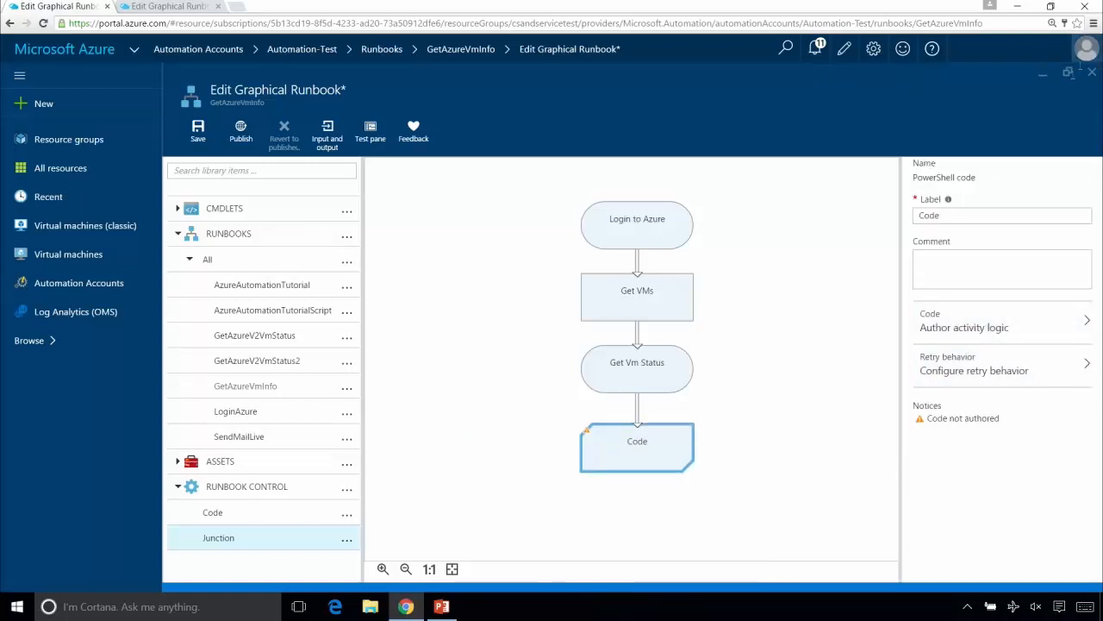
left_click(1039, 214)
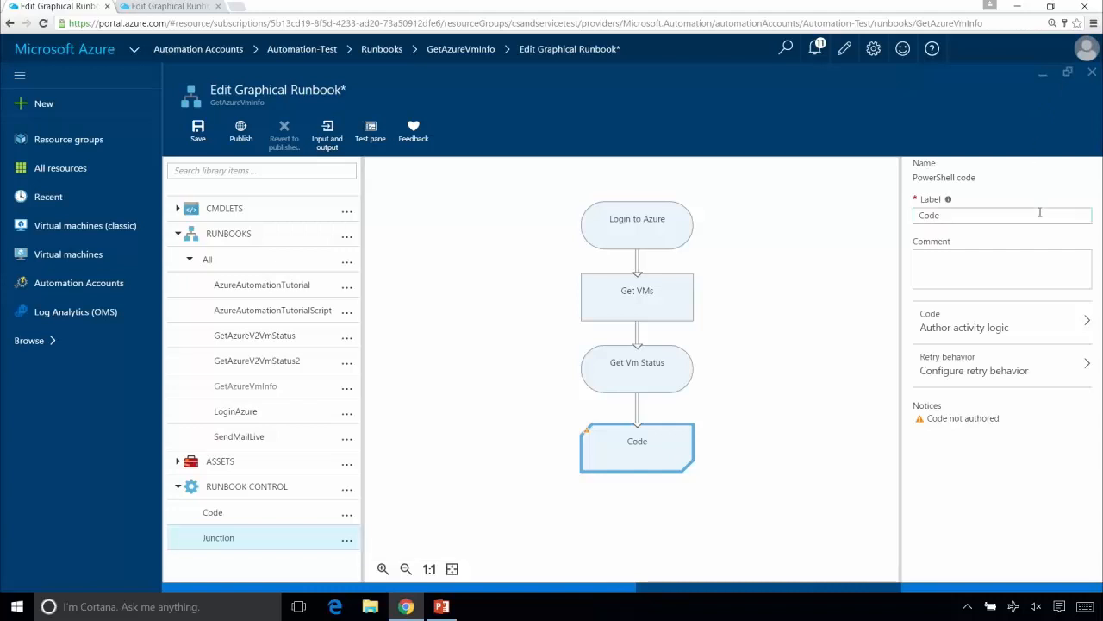
key("BackSpace")
key("BackSpace")
key("BackSpace")
key("BackSpace")
type("Output")
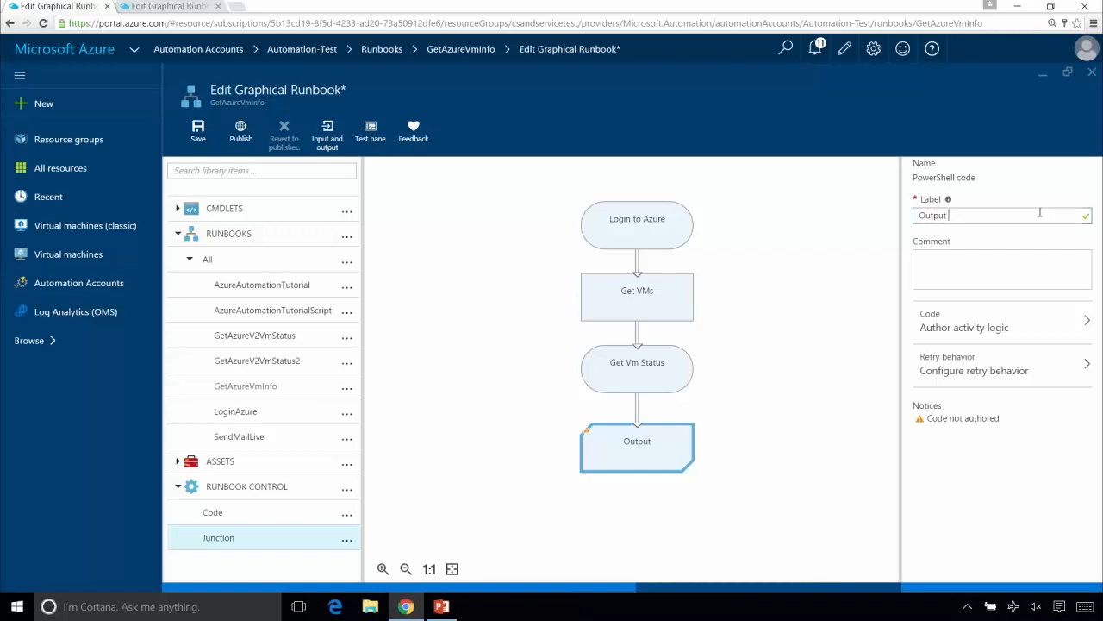
type(" VM Nam")
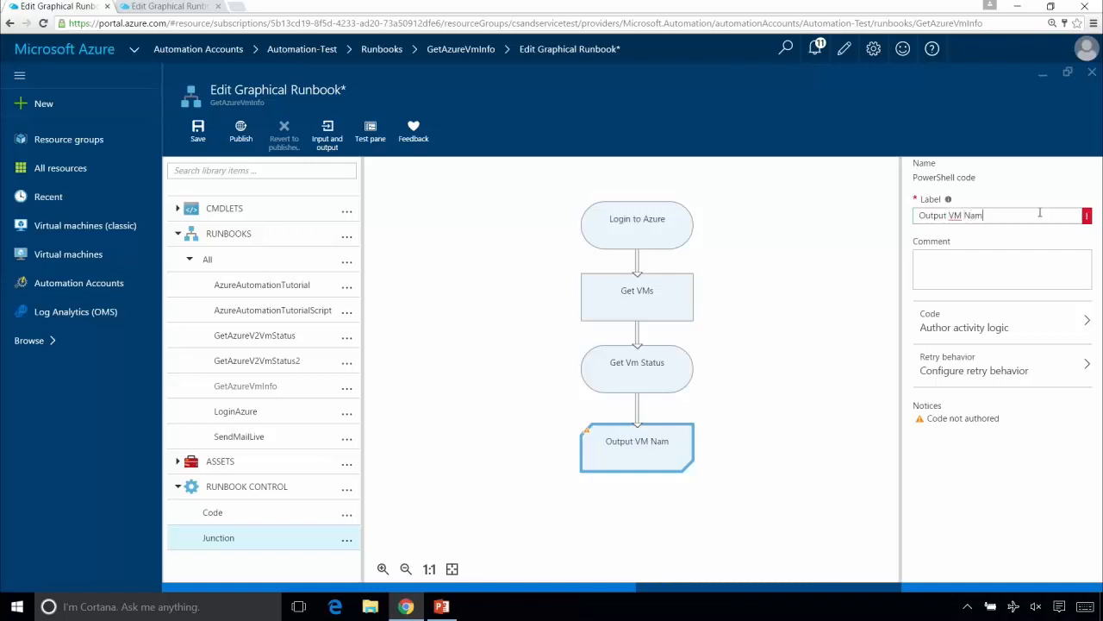
type("e and S")
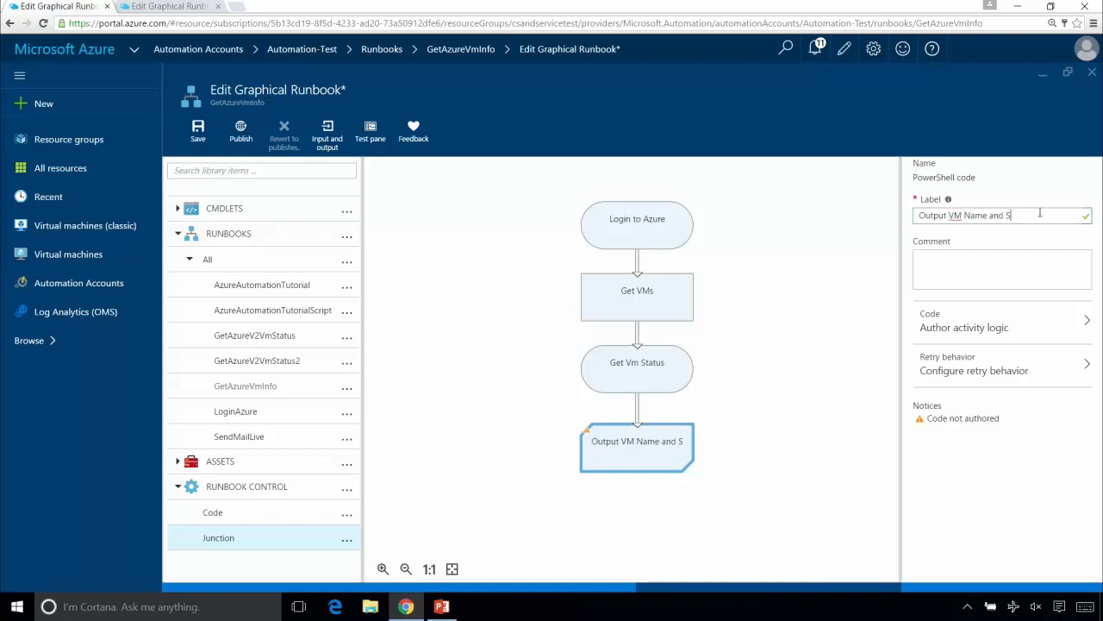
type("tatus")
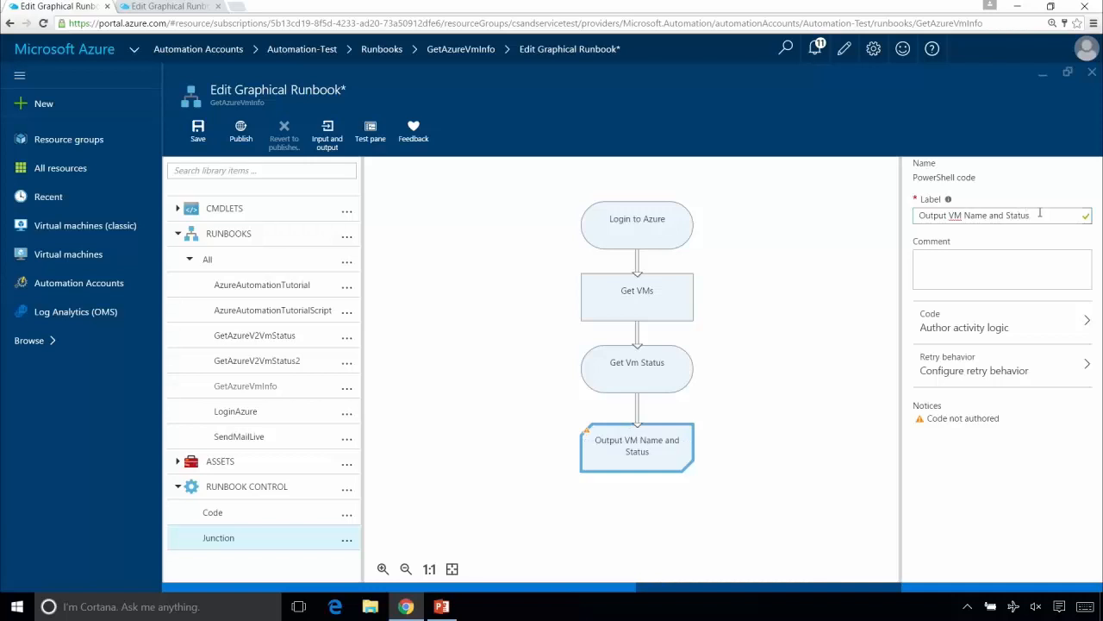
- Open the activity's code editor and copy the PowerShell code of the matching activity in the Automation-Production GetAzureVmInfo runbook
left_click(1007, 315)
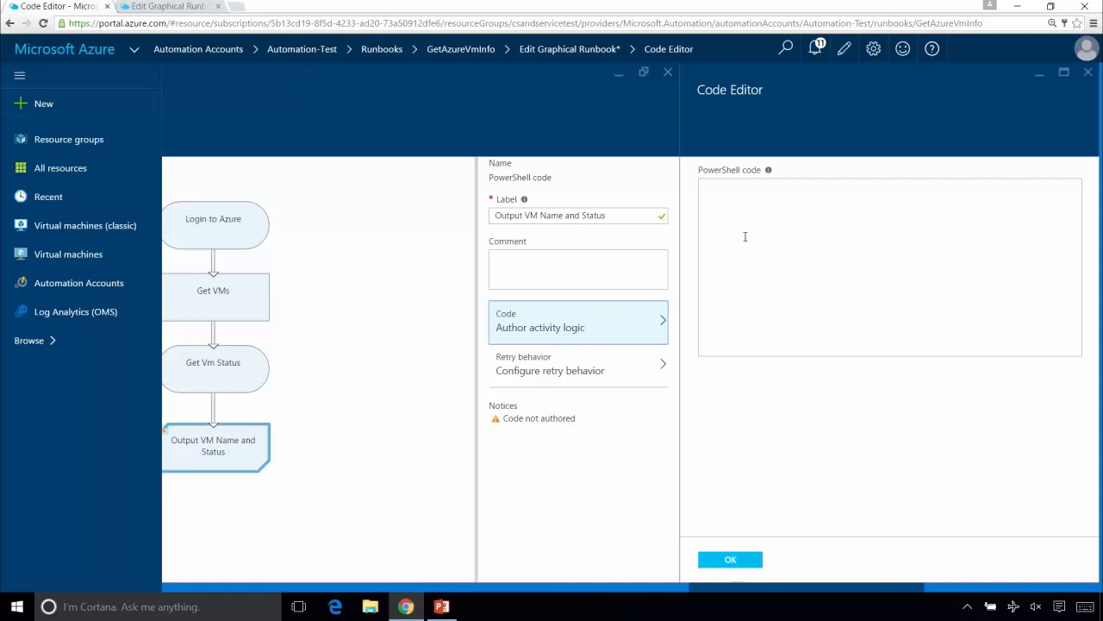
left_click(160, 7)
left_click(647, 444)
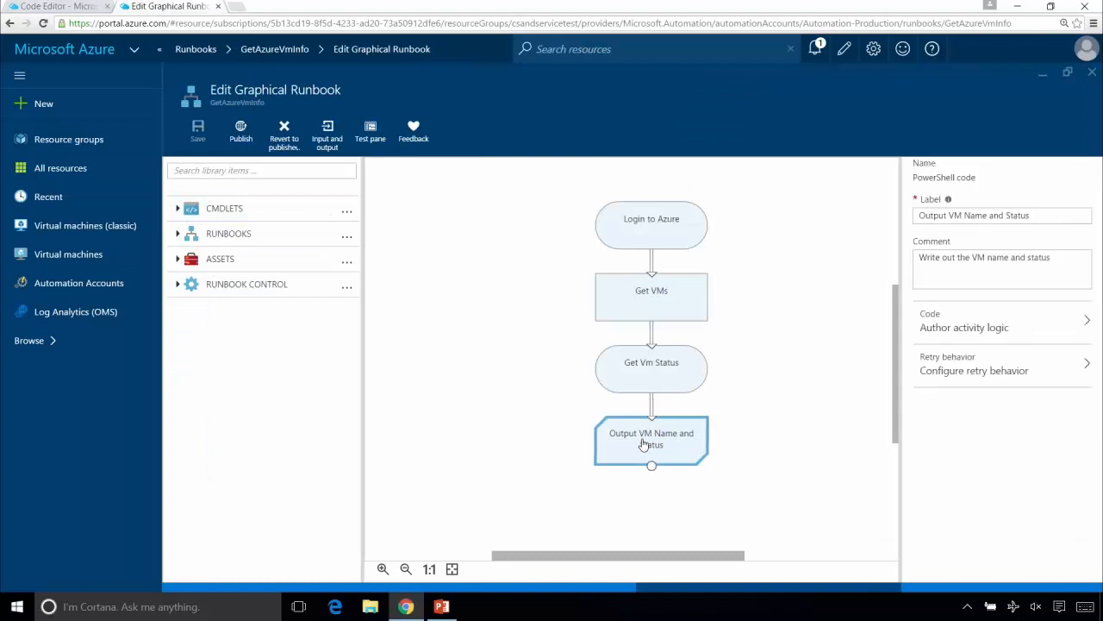
left_click(1027, 337)
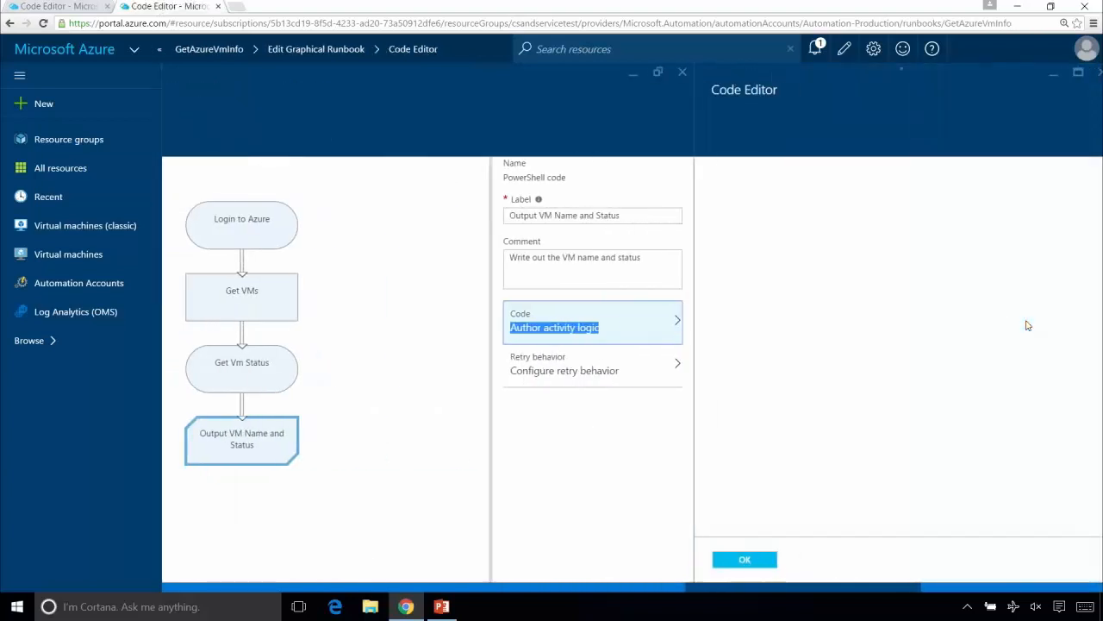
left_click(1012, 187)
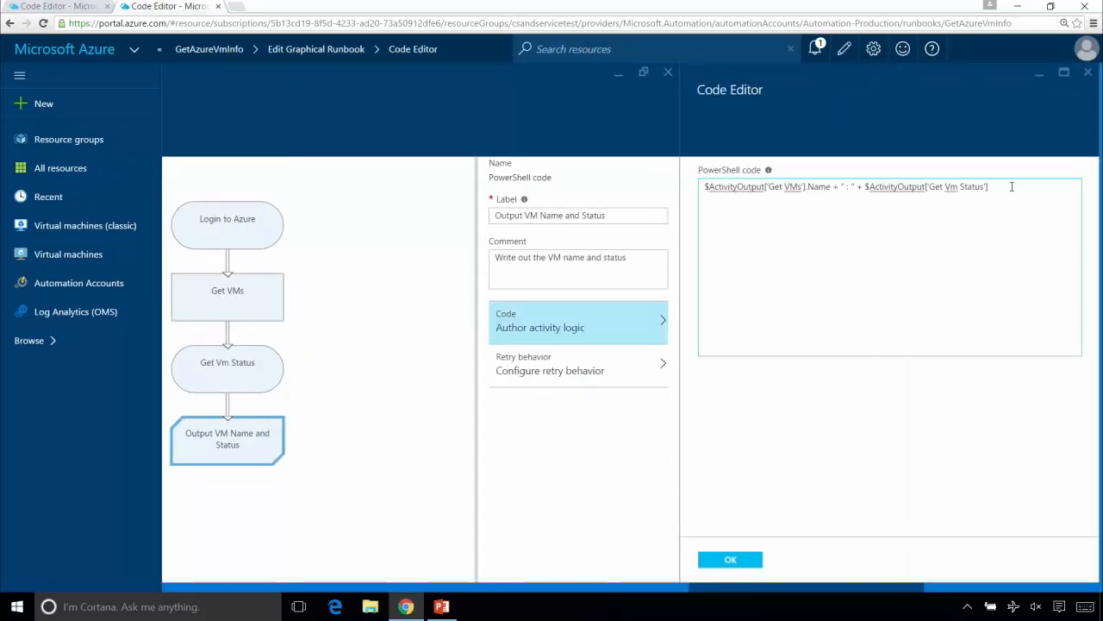
key("ctrl+a")
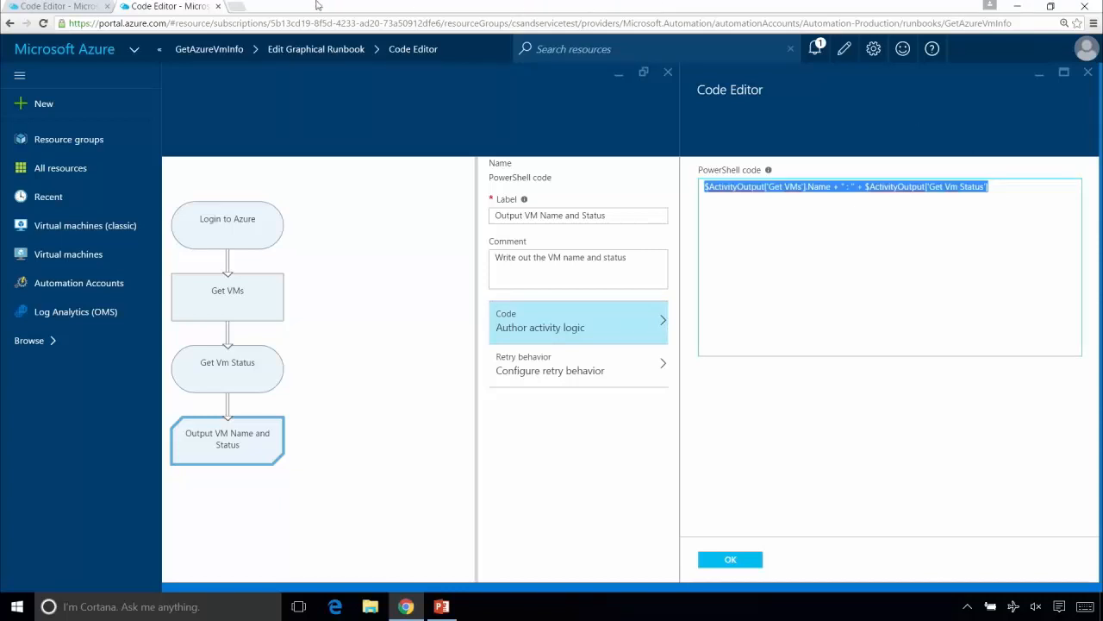
- Insert $ActivityOutput['Get VMs'].Name + " : " + $ActivityOutput['Get Vm Status'] as the activity's PowerShell code in the Automation-Test runbook, accept it and save the runbook
left_click(43, 6)
left_click(818, 302)
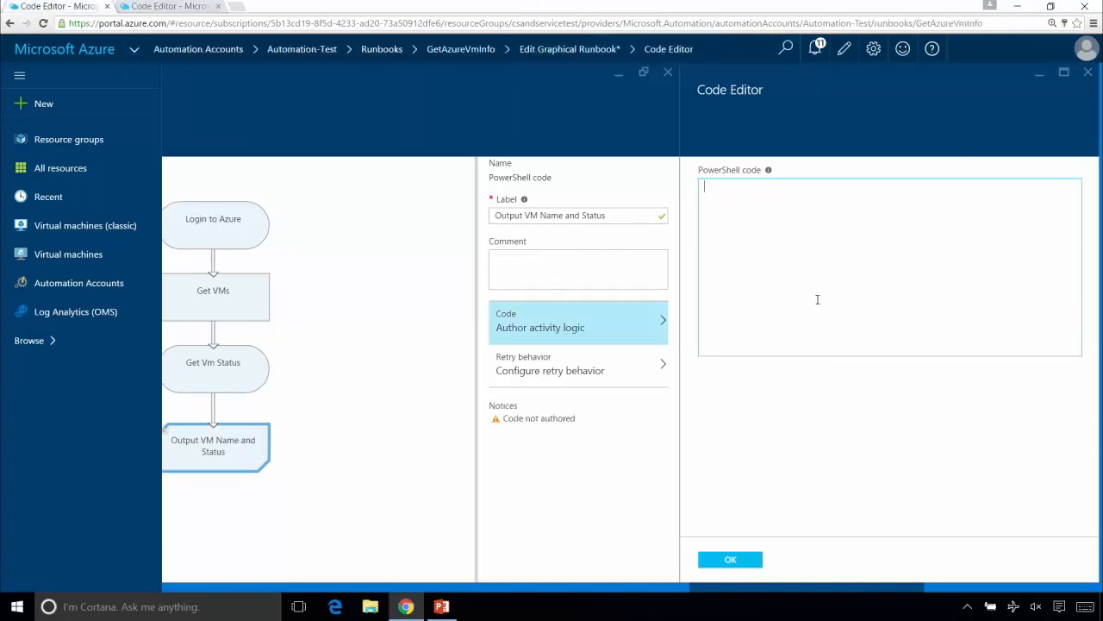
type("$ActivityOutput['Get VMs'].Name + \" : \" + $ActivityOutput['Get Vm Status']")
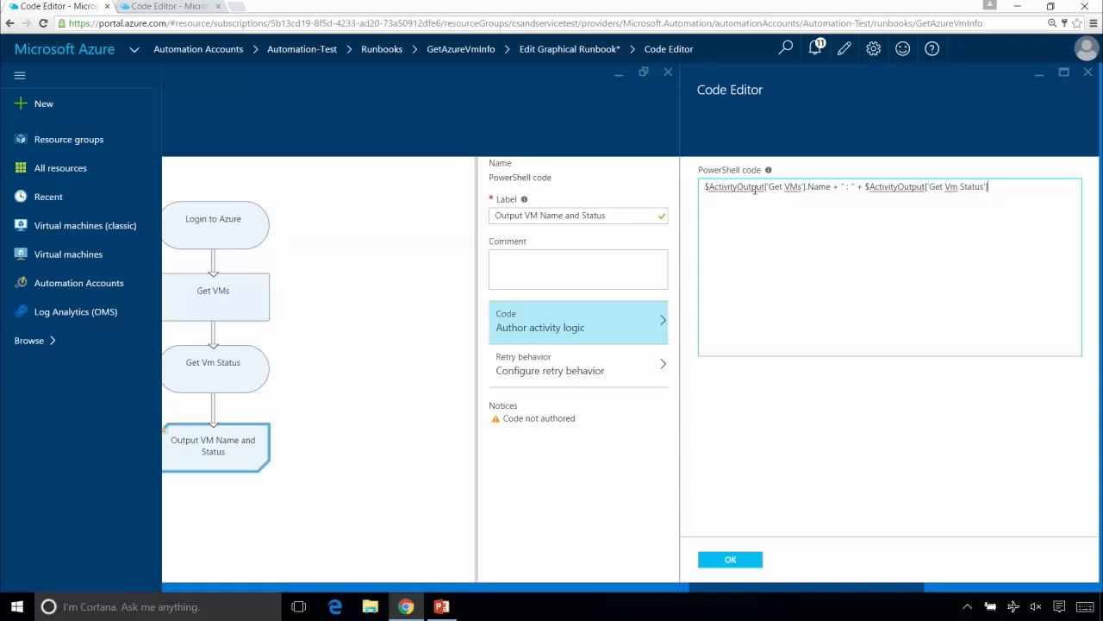
left_click_drag(759, 590, 756, 593)
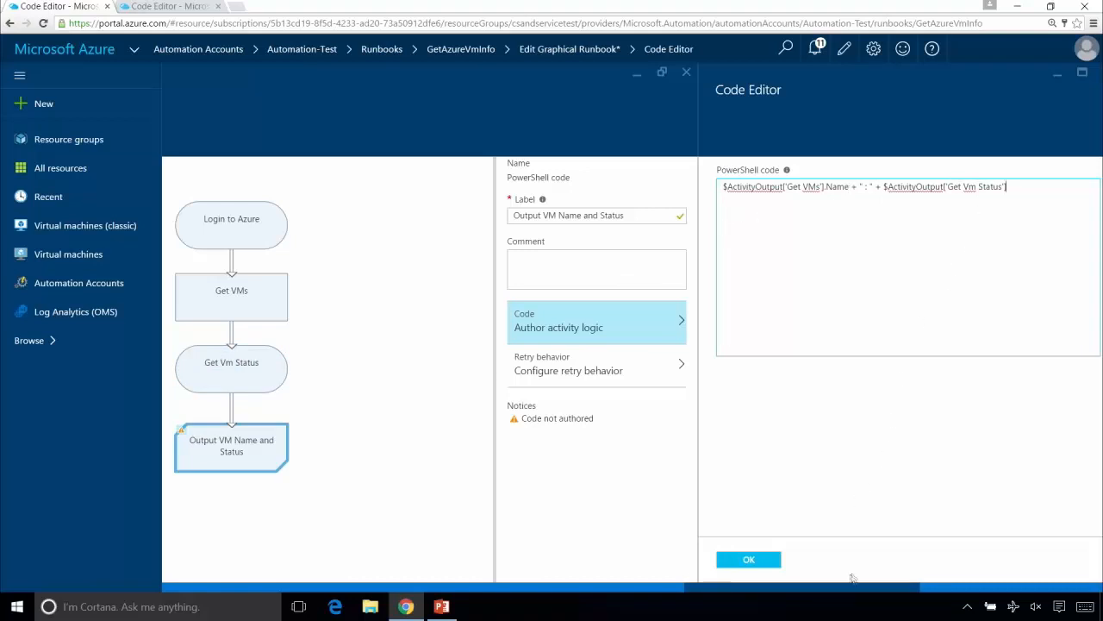
left_click(779, 560)
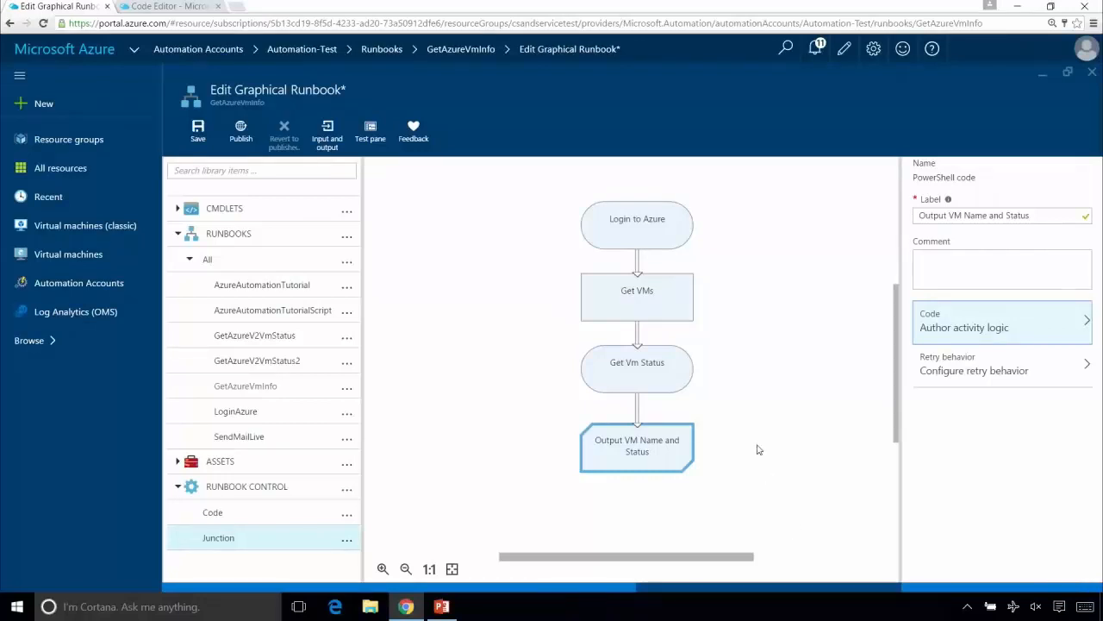
left_click(198, 131)
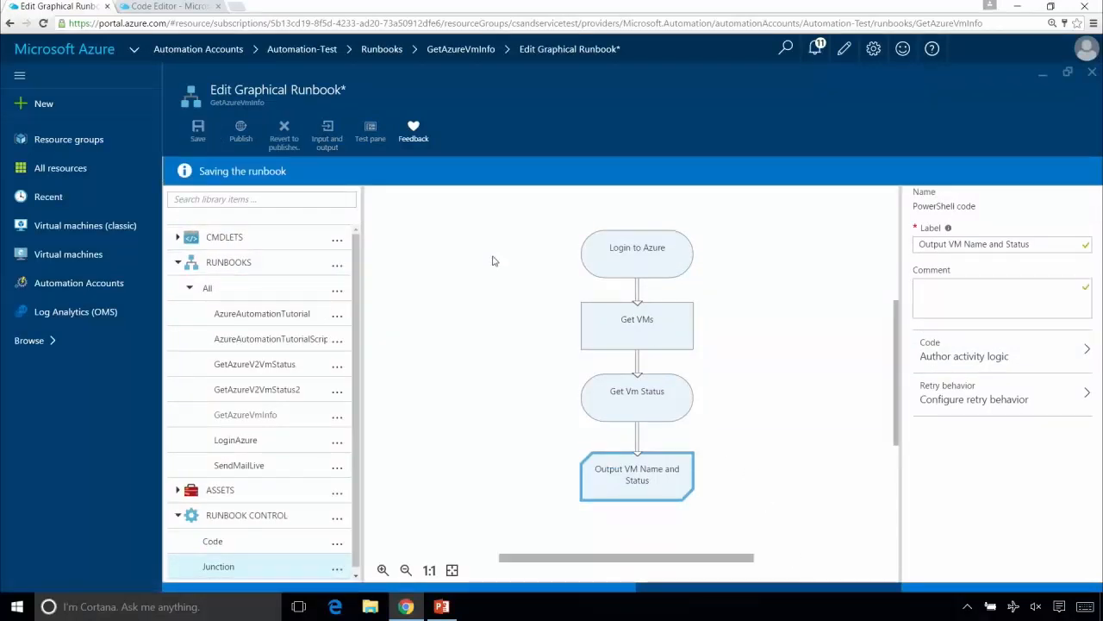
- Open the runbook's test pane and look up the virtual machines' resource group in the portal's virtual machine list
left_click(371, 132)
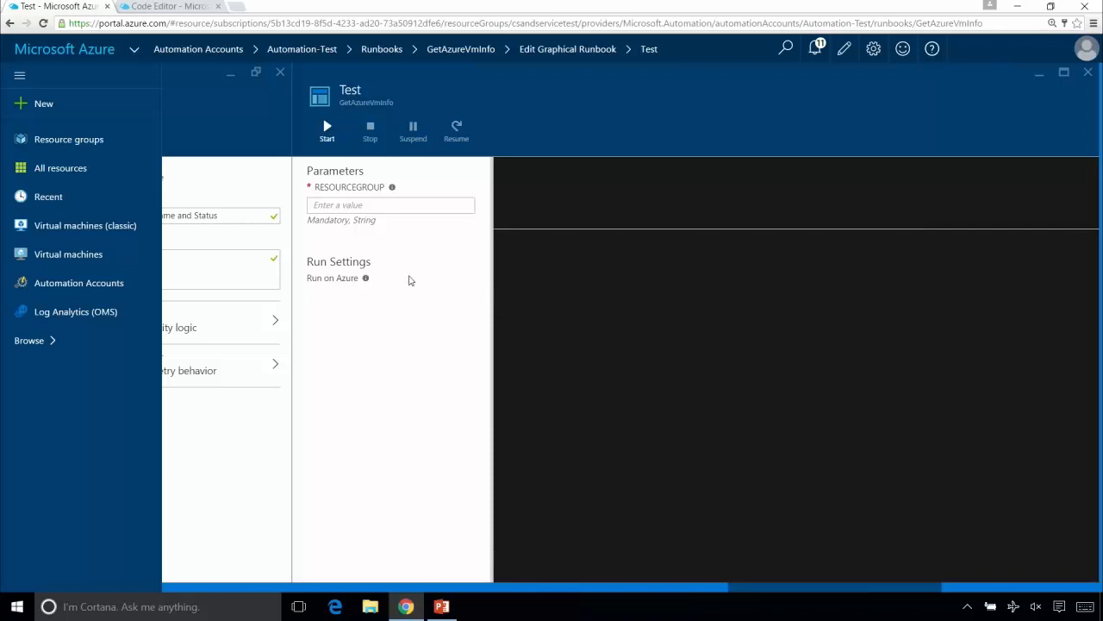
left_click(191, 8)
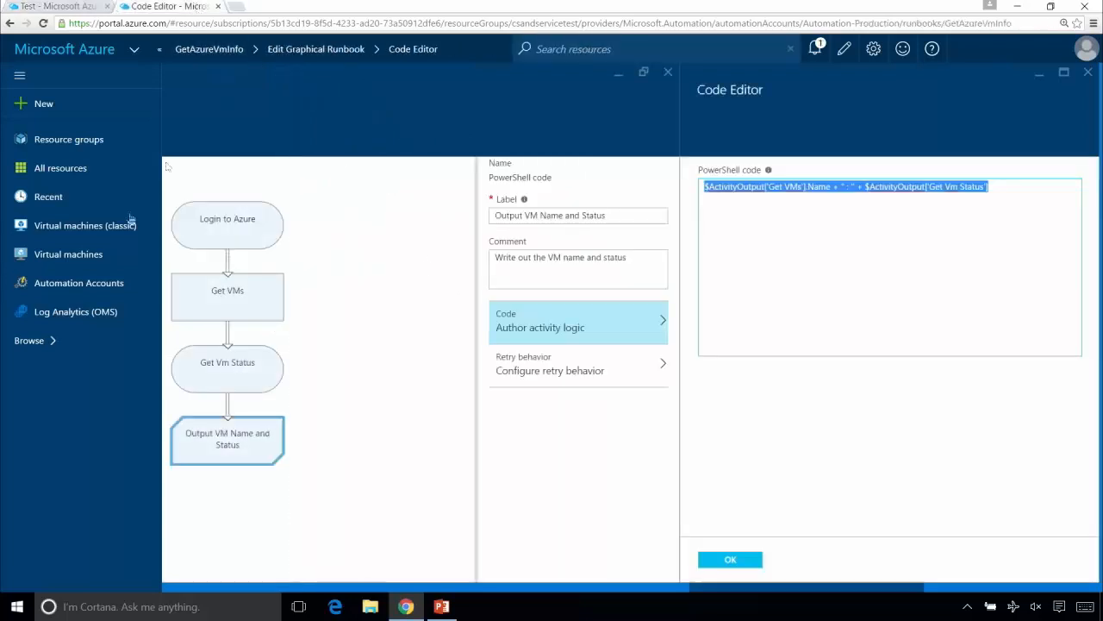
left_click(83, 254)
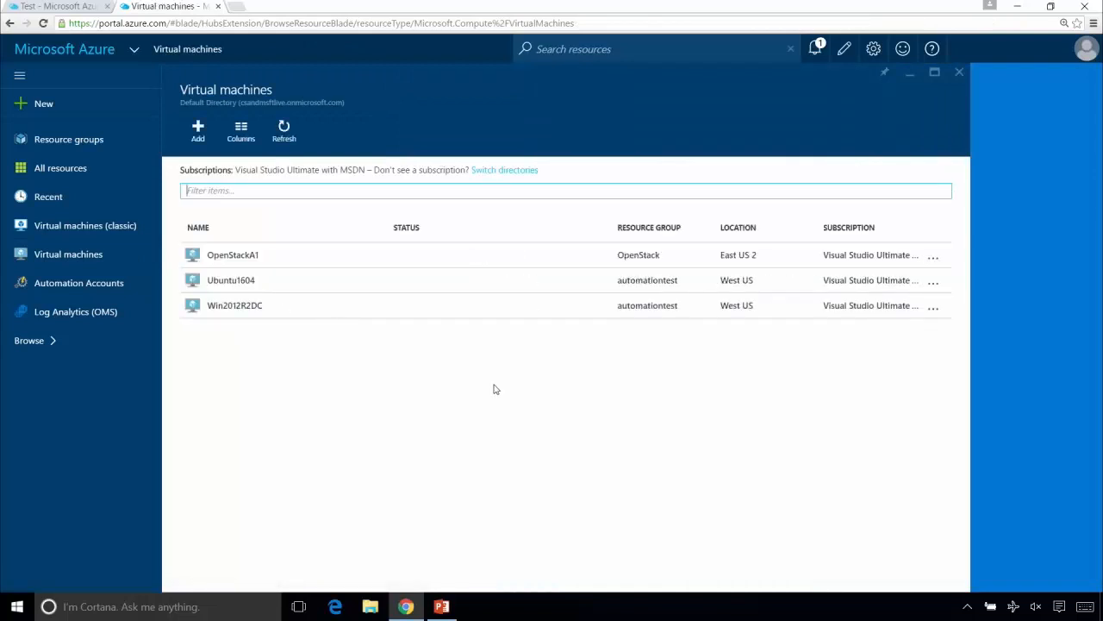
left_click(79, 8)
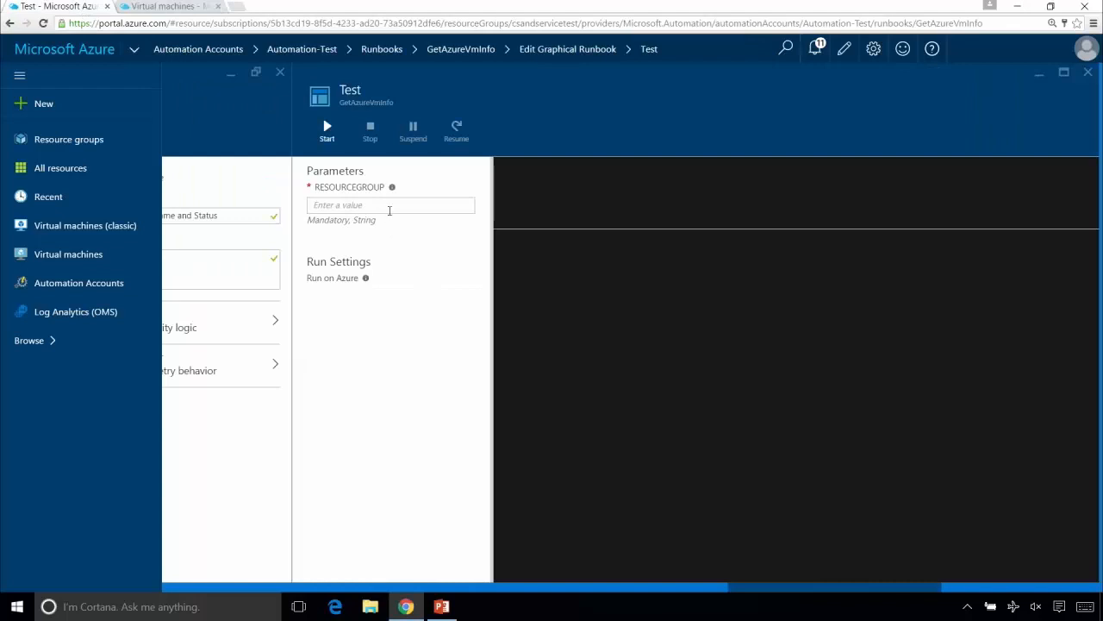
- Test the runbook with RESOURCEGROUP set to automationtest, wait for it to complete and return to the runbook canvas
left_click(379, 204)
type("automati")
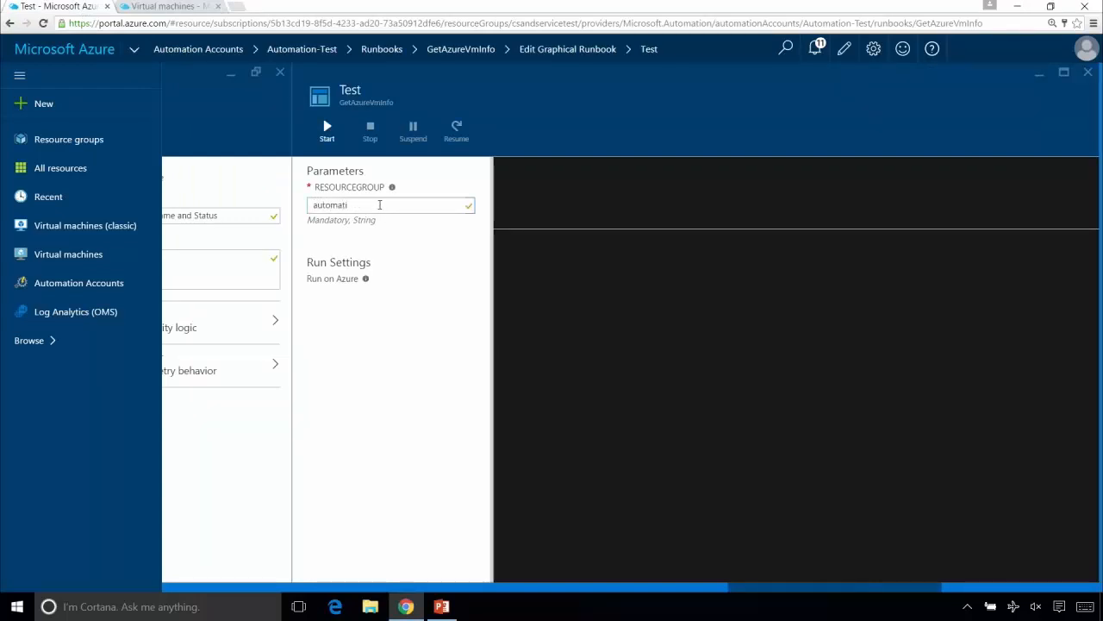
type("ontest")
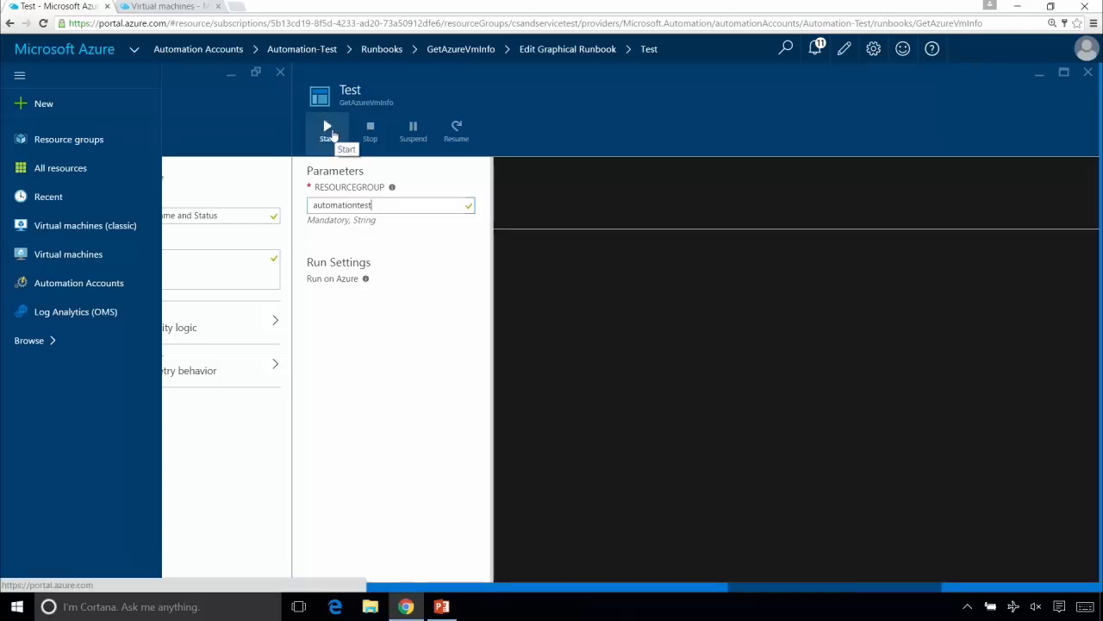
left_click(328, 131)
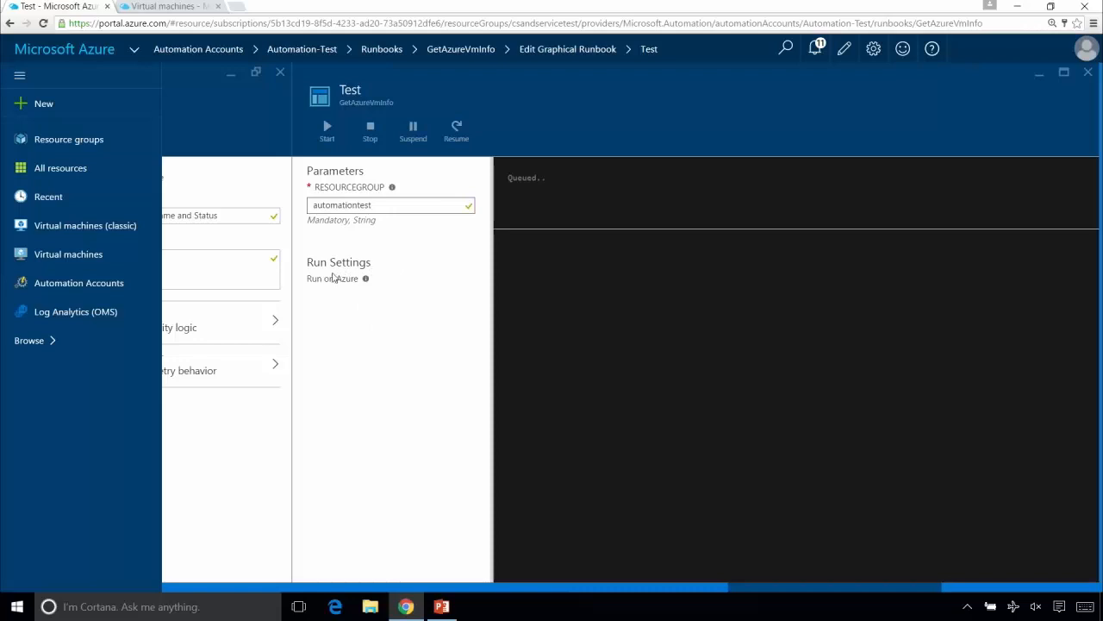
mouse_move(371, 286)
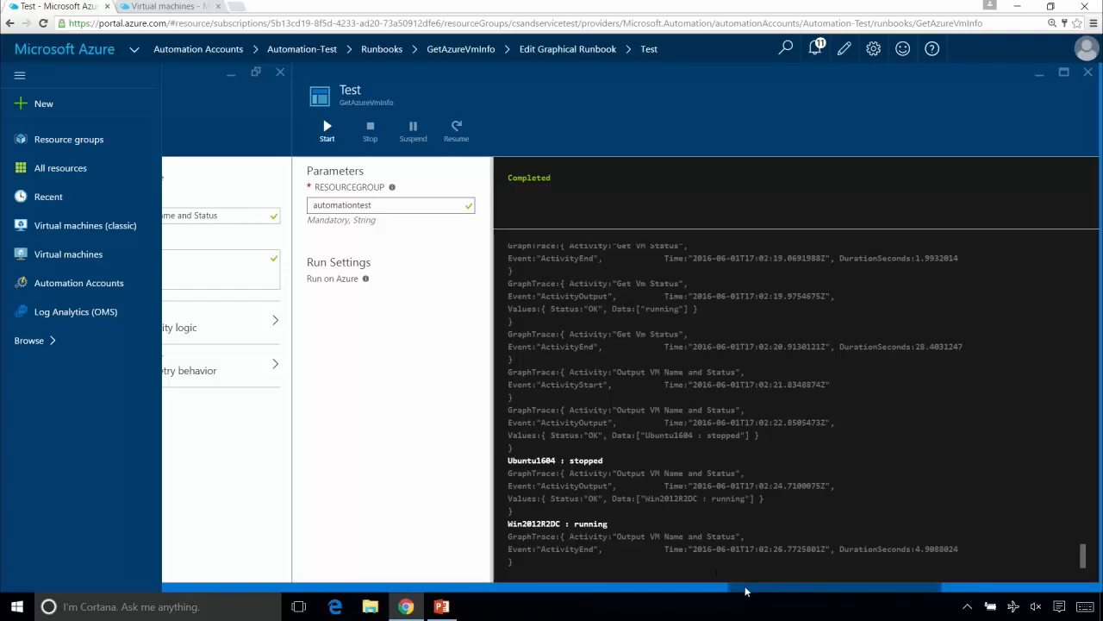
left_click_drag(747, 588, 637, 576)
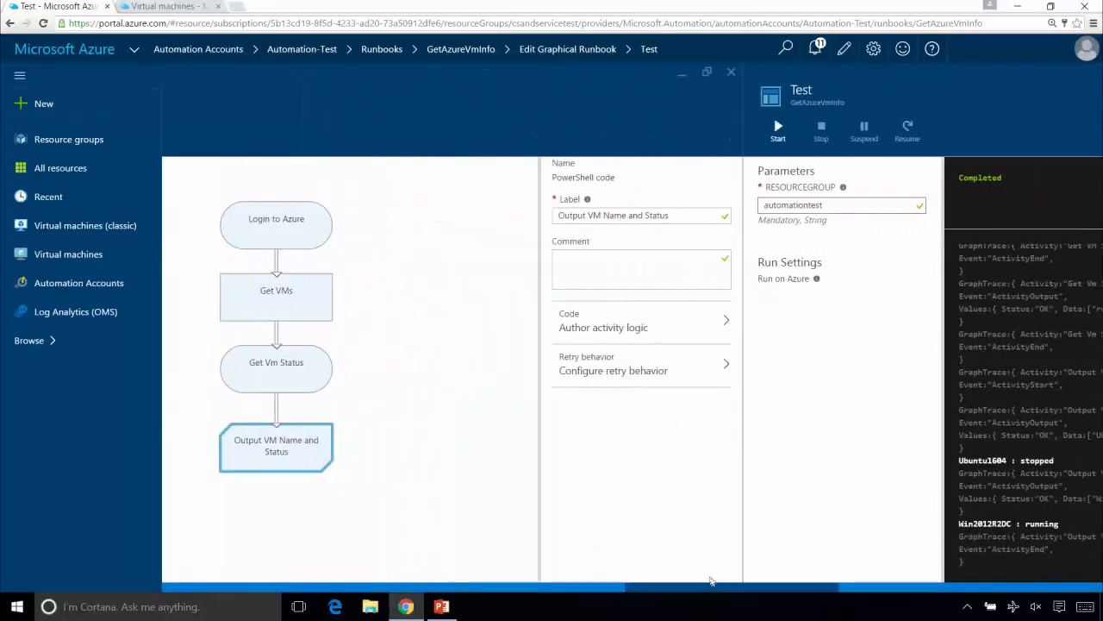
left_click_drag(718, 590, 607, 584)
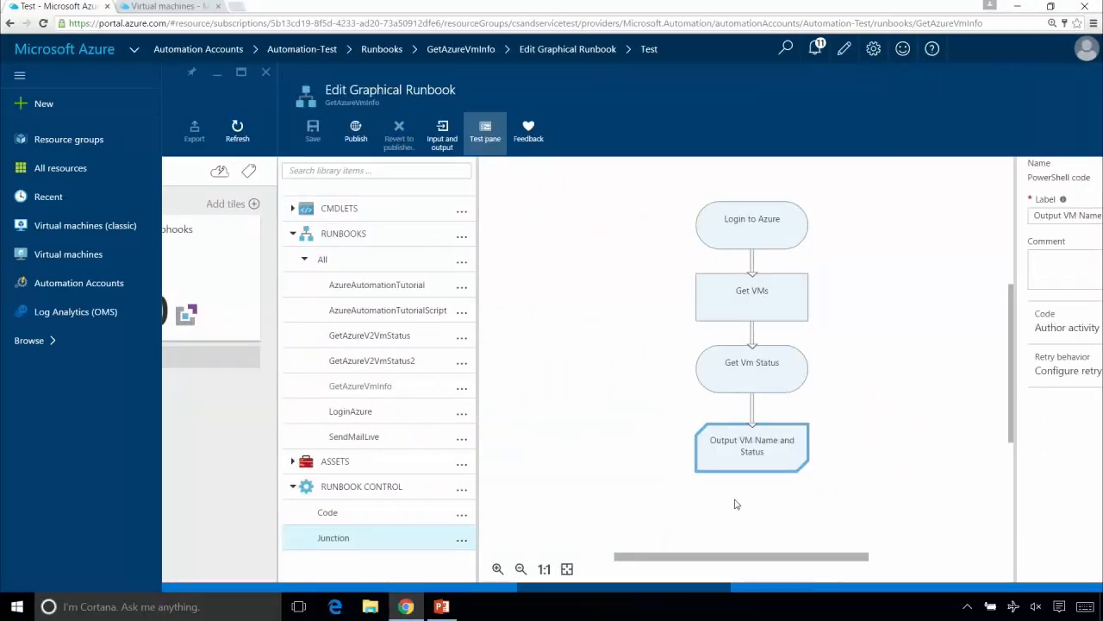